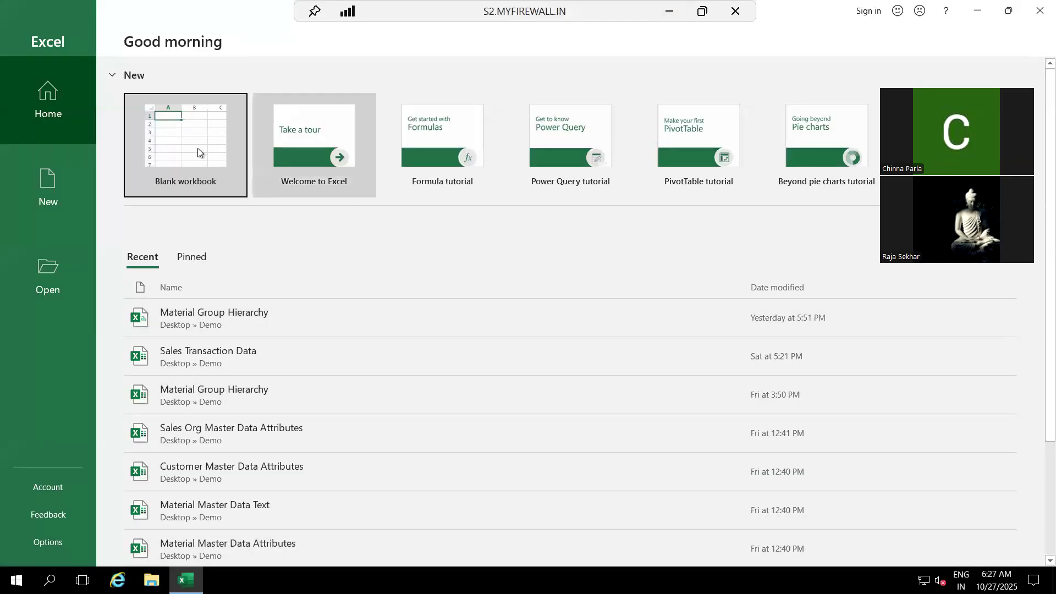
- Create a blank workbook and close the document recovery list, removing the recovered files
{"action": "left_click", "coordinate": [199, 152]}
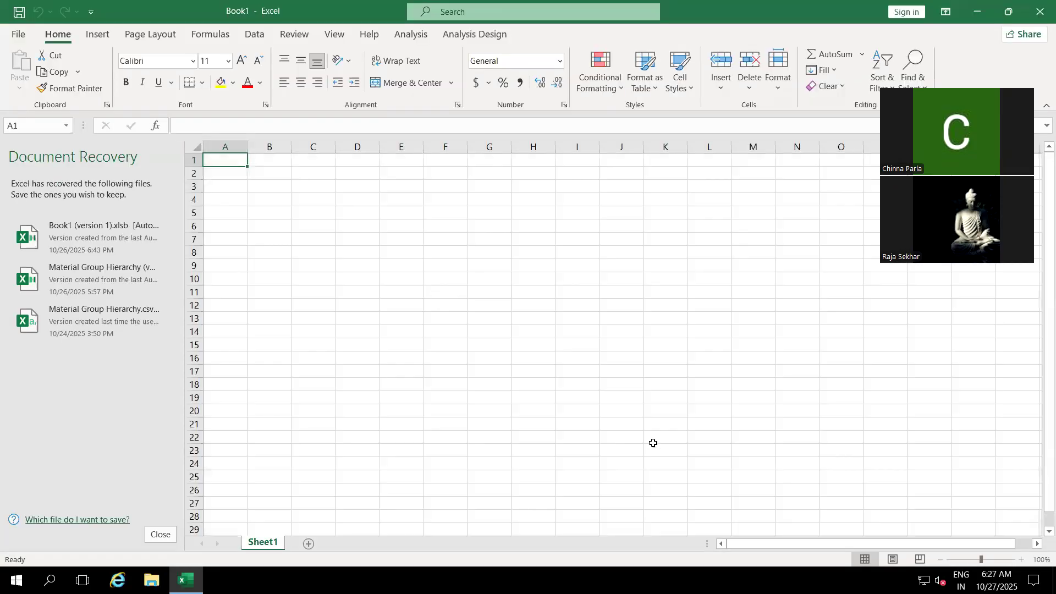
{"action": "left_click", "coordinate": [161, 535]}
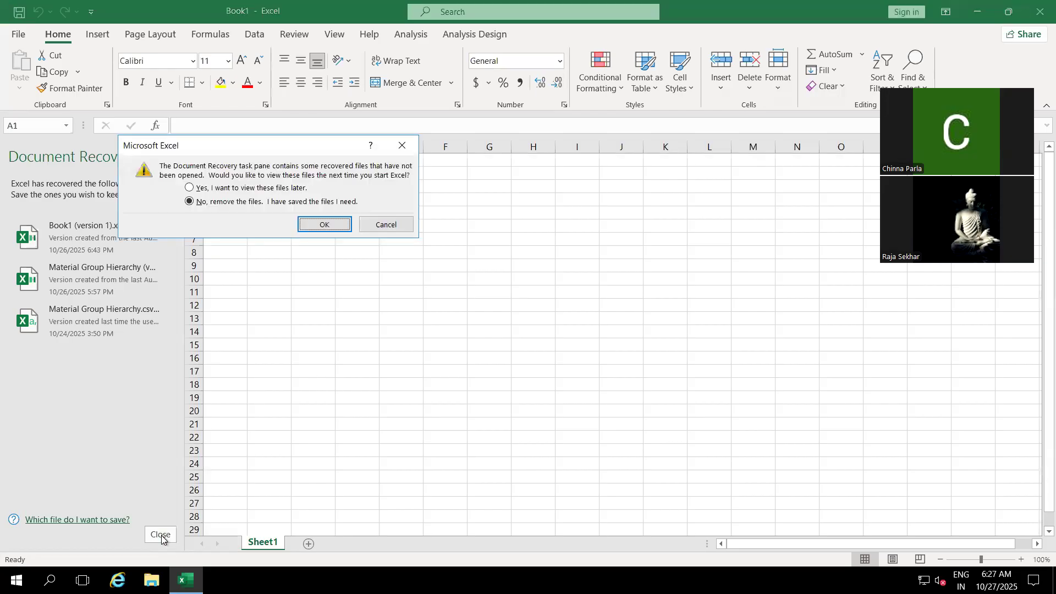
{"action": "left_click", "coordinate": [311, 226]}
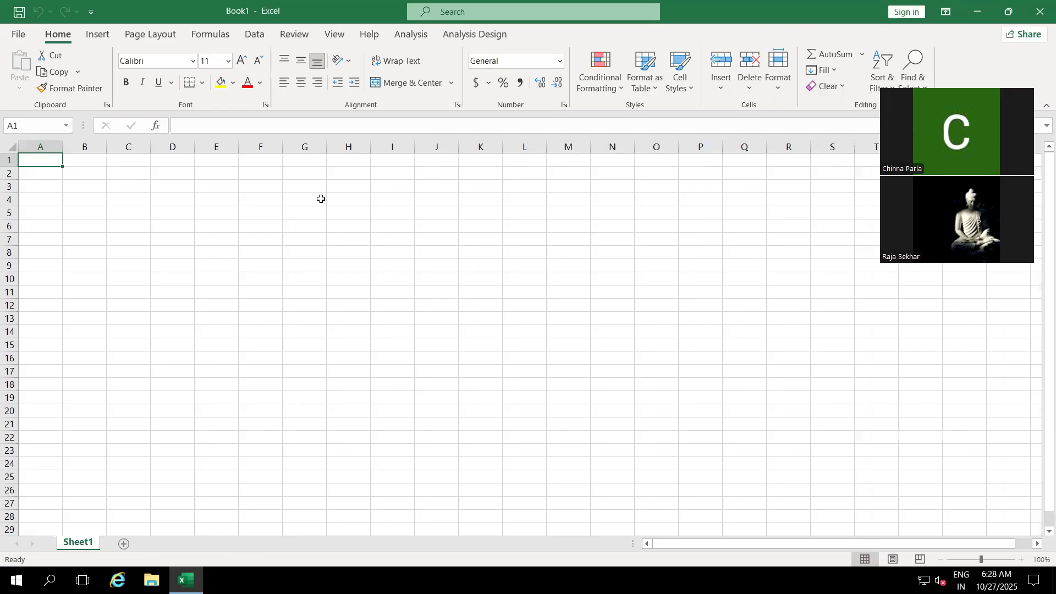
- Enter the title "SAP S/4HANA" in cell G4 and widen column G to fit it
{"action": "left_click", "coordinate": [320, 199]}
{"action": "type", "text": "SAP "}
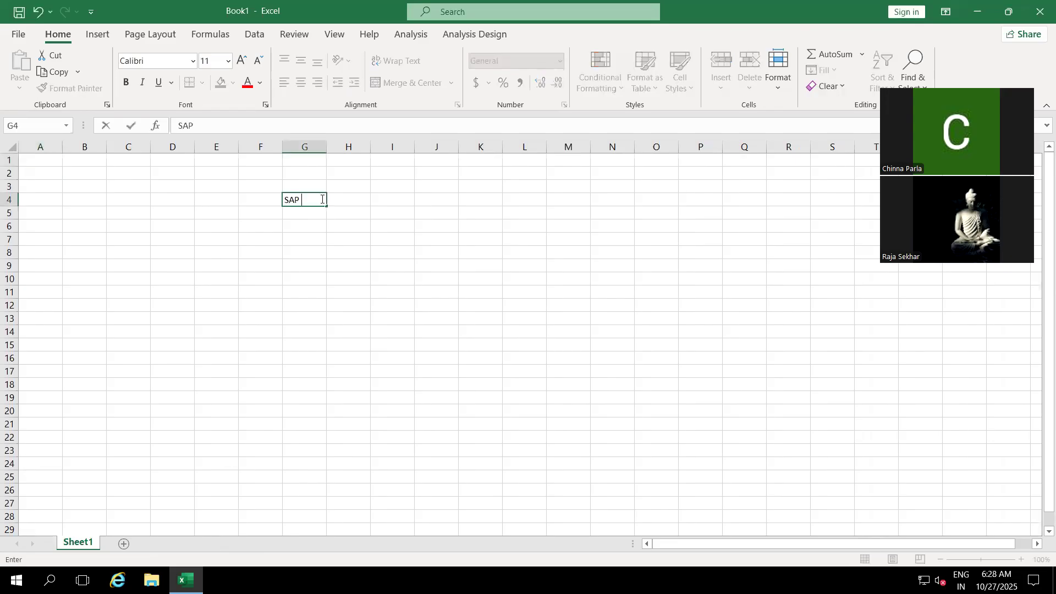
{"action": "type", "text": "S/4HANA"}
{"action": "left_click", "coordinate": [306, 285]}
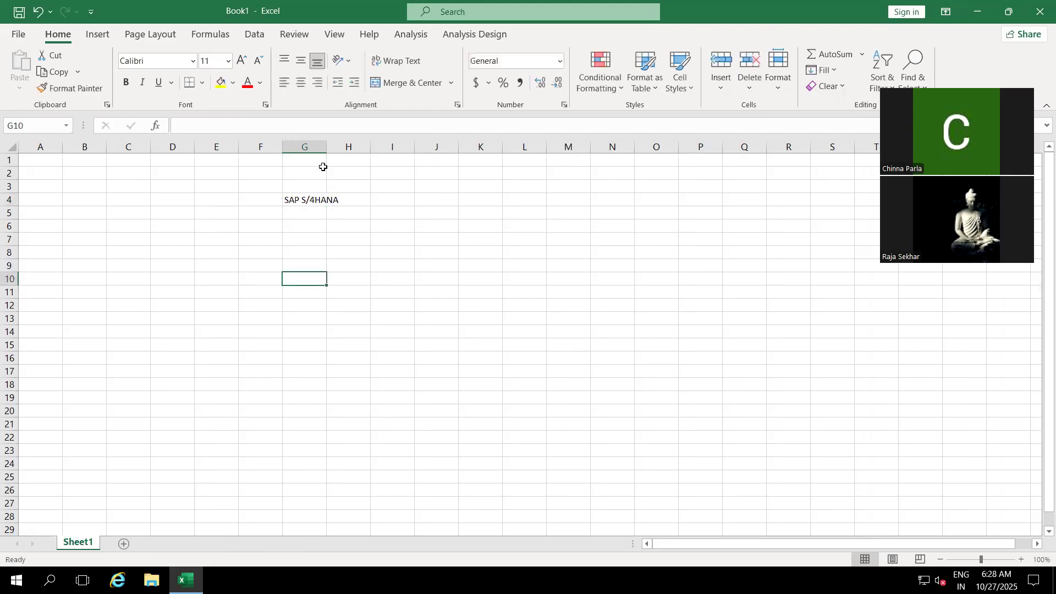
{"action": "left_click_drag", "start_coordinate": [326, 150], "coordinate": [369, 149]}
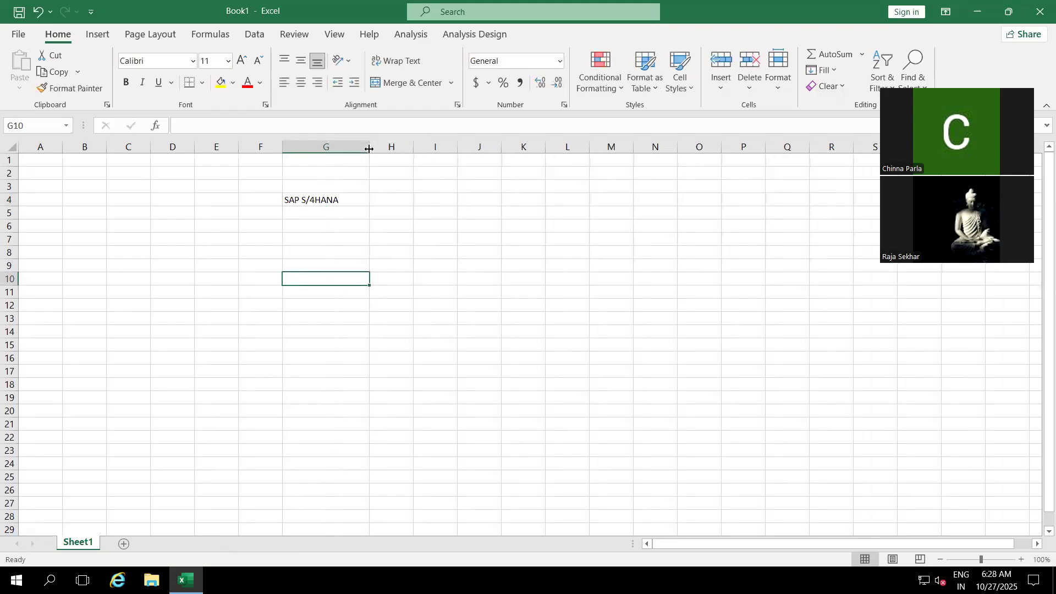
- Enter the heading "Important Tcodes" in cell F7 and widen column F to fit it
{"action": "left_click", "coordinate": [260, 236]}
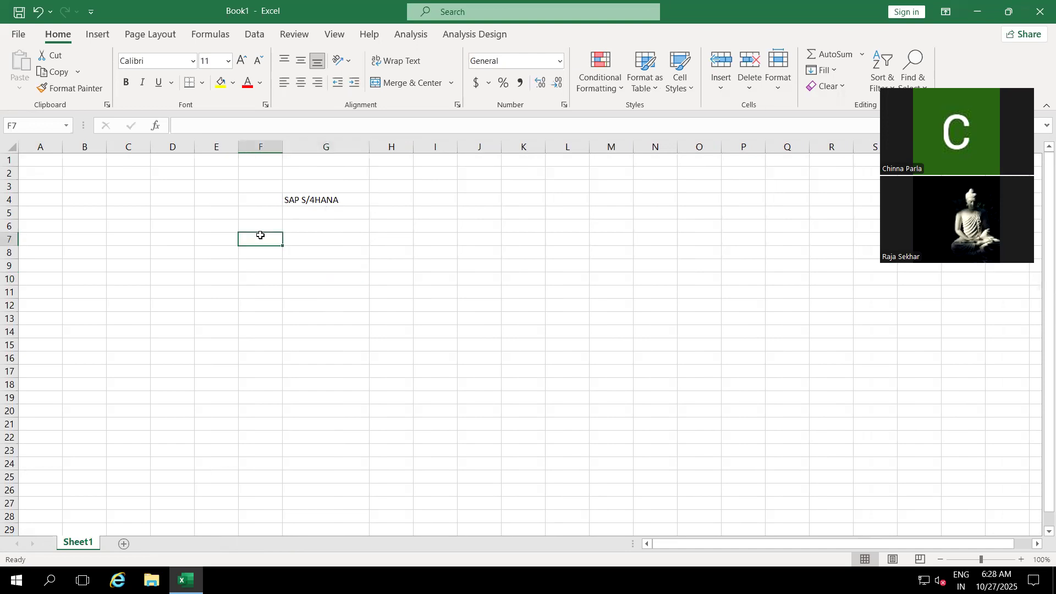
{"action": "type", "text": "Important Tcodes"}
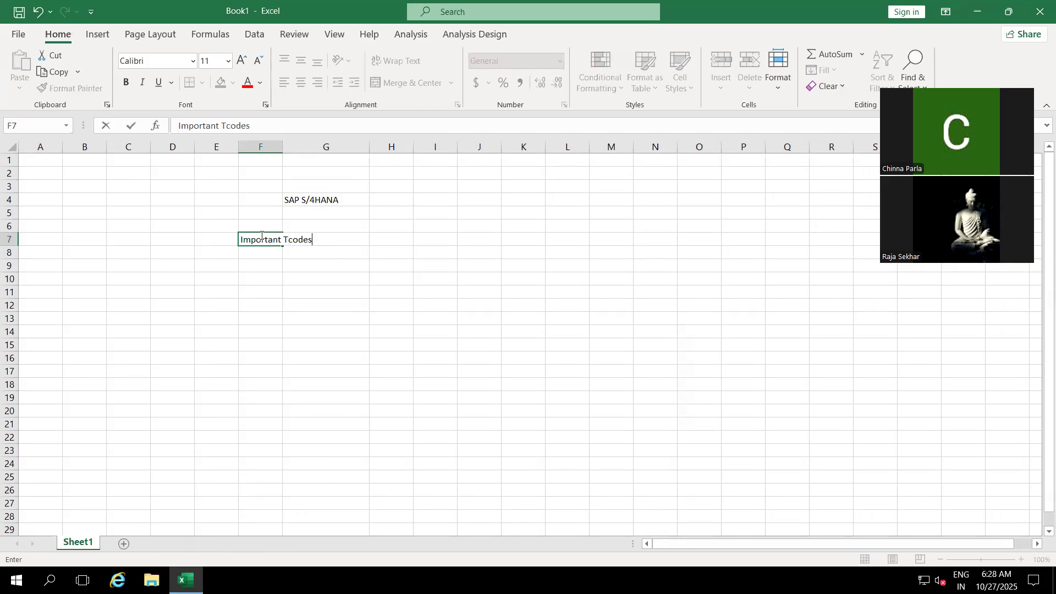
{"action": "left_click", "coordinate": [342, 302]}
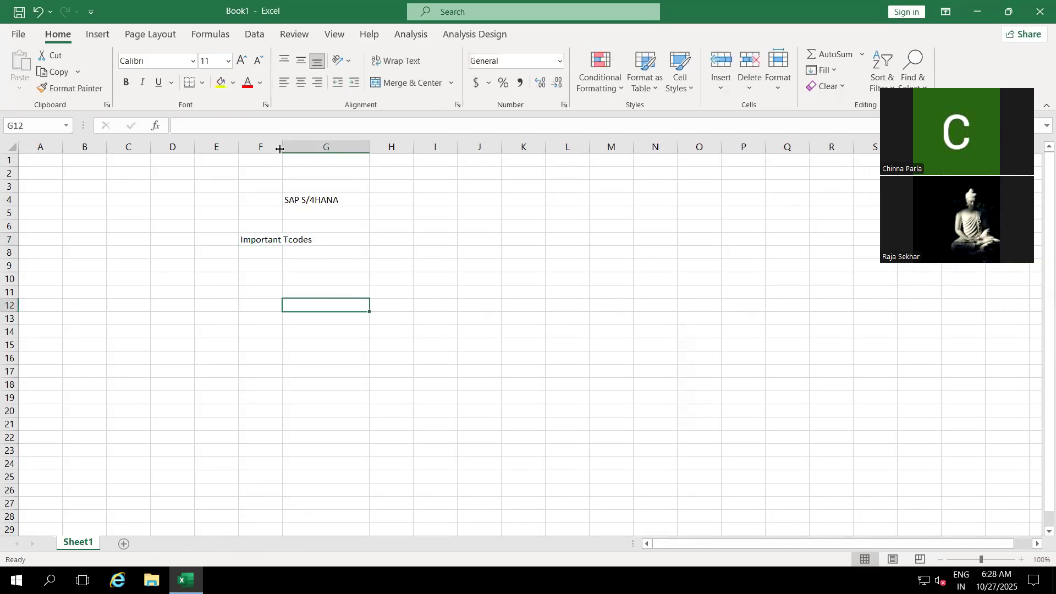
{"action": "left_click_drag", "start_coordinate": [280, 148], "coordinate": [341, 147]}
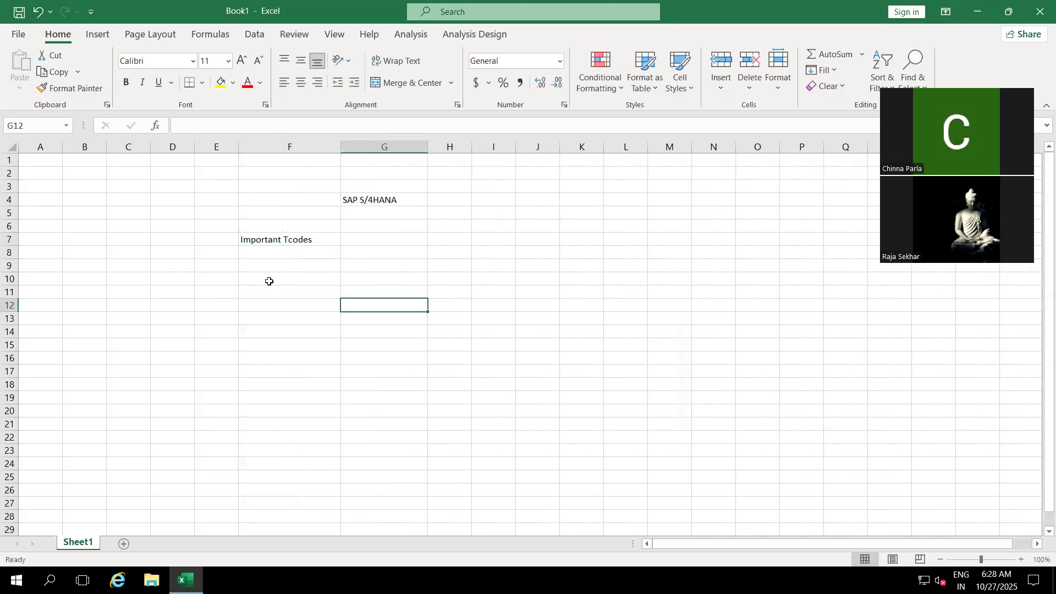
- List the transaction codes RSA5, RSA6 and RSA3 in cells F10, F12 and F14
{"action": "left_click", "coordinate": [269, 281]}
{"action": "type", "text": "RSA5"}
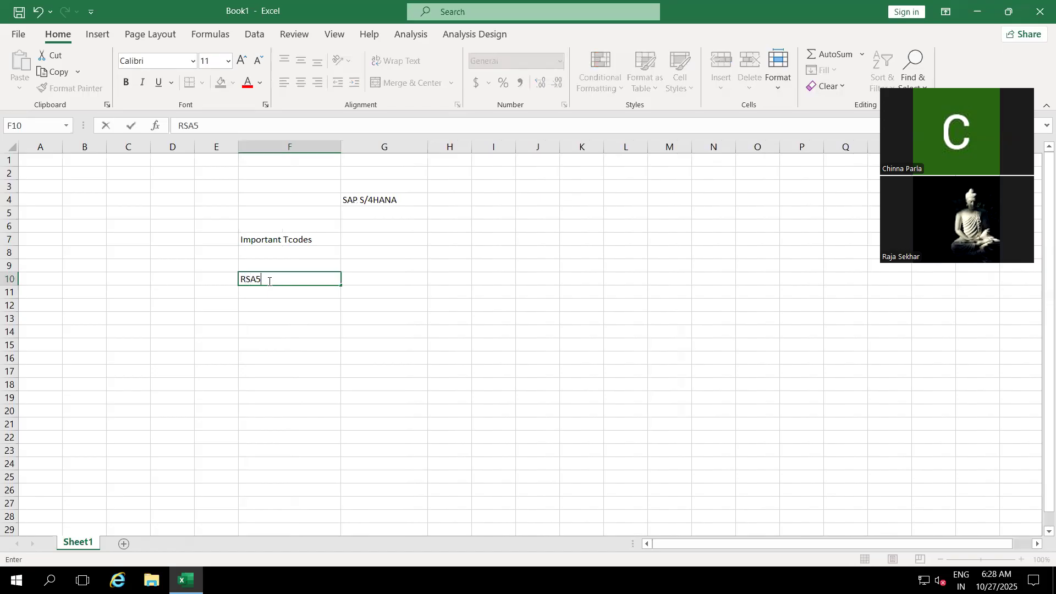
{"action": "left_click", "coordinate": [270, 299]}
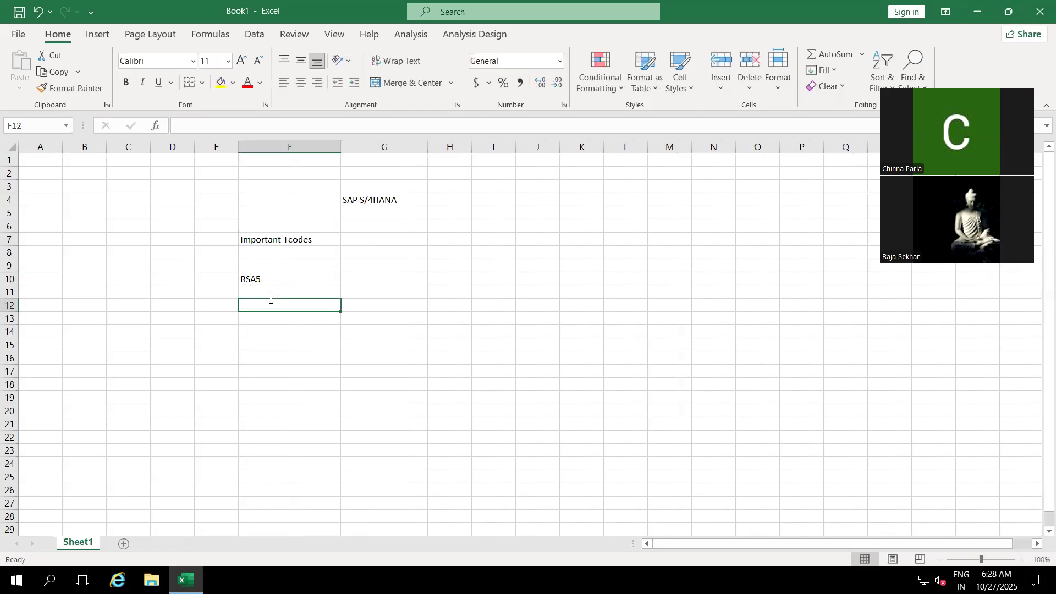
{"action": "type", "text": "RSA6"}
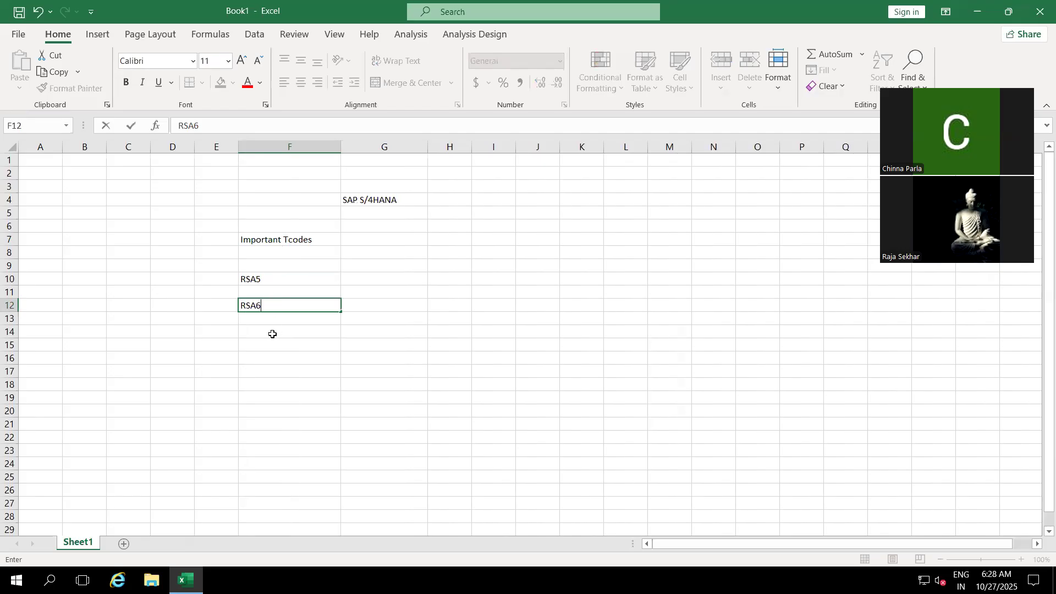
{"action": "left_click", "coordinate": [272, 332]}
{"action": "type", "text": "RSA3"}
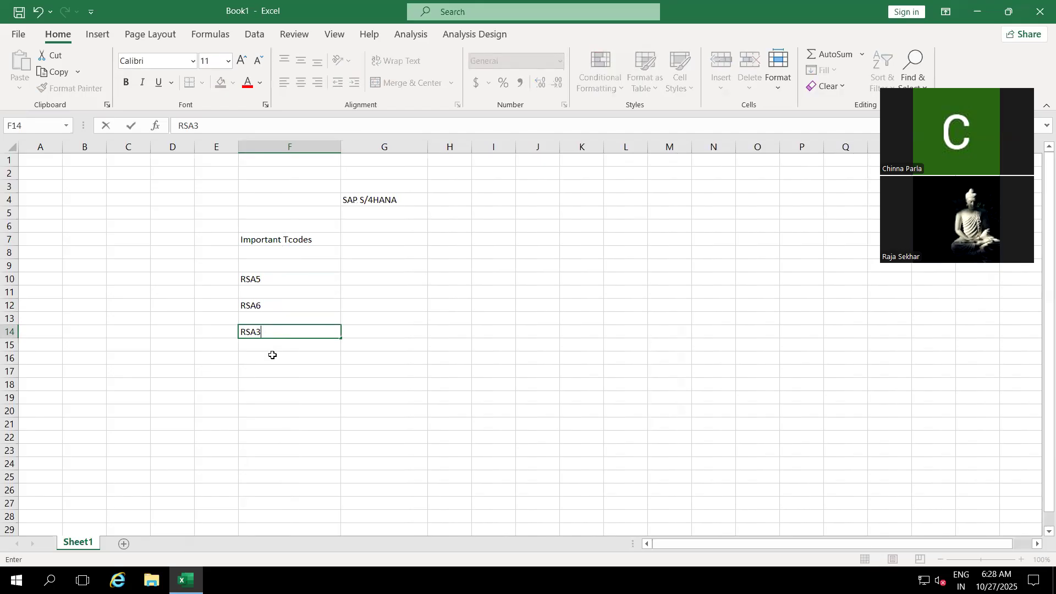
- Add the transaction codes LBWE, LBWQ and SM37 in cells F17, F20 and F23
{"action": "left_click", "coordinate": [266, 371]}
{"action": "type", "text": "LBWE"}
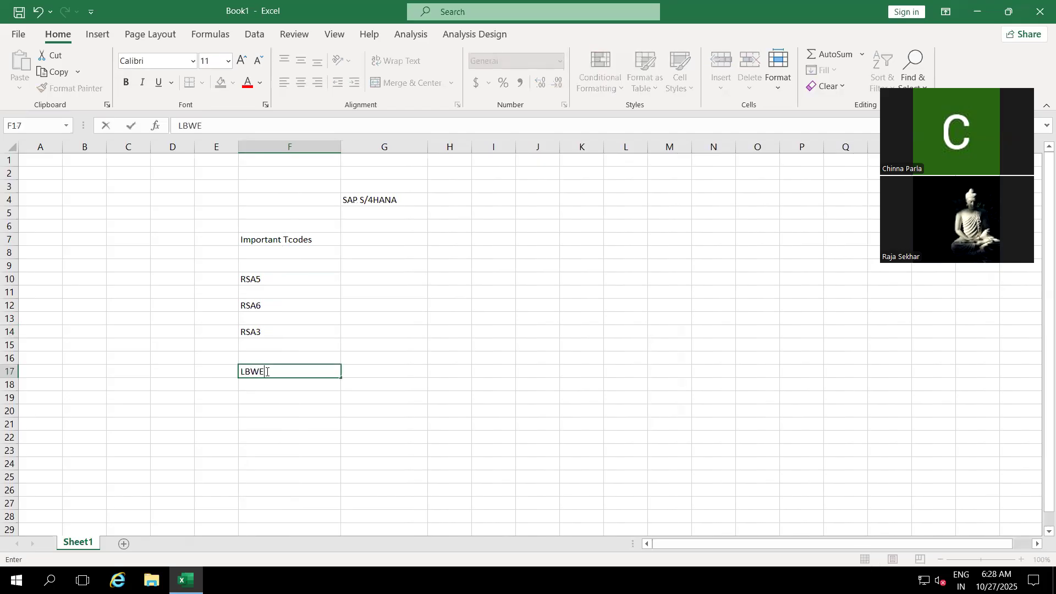
{"action": "left_click", "coordinate": [259, 410]}
{"action": "type", "text": "LBWQ"}
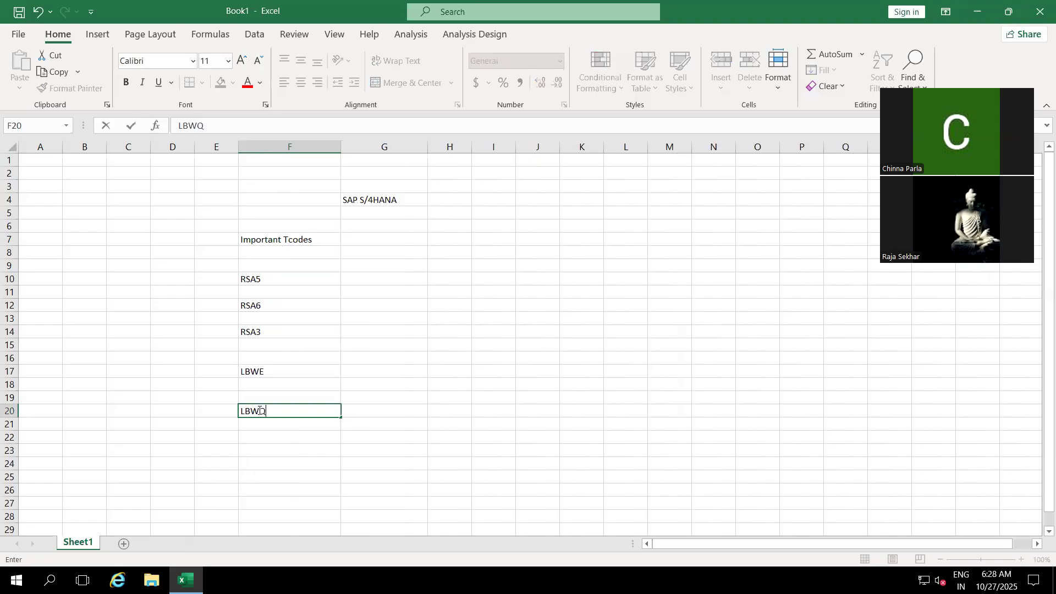
{"action": "left_click", "coordinate": [263, 447]}
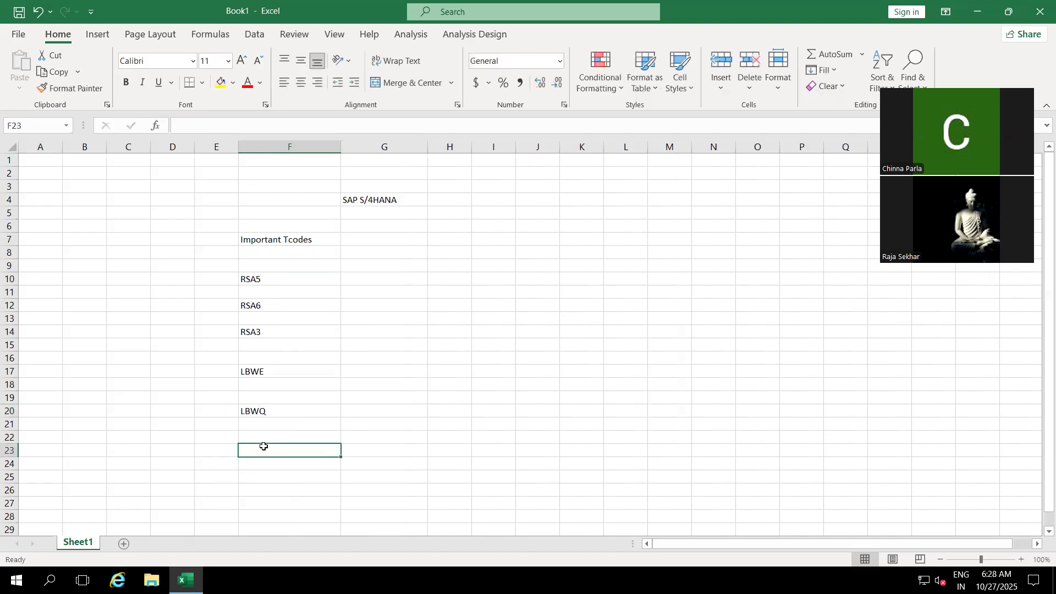
{"action": "type", "text": "SM37"}
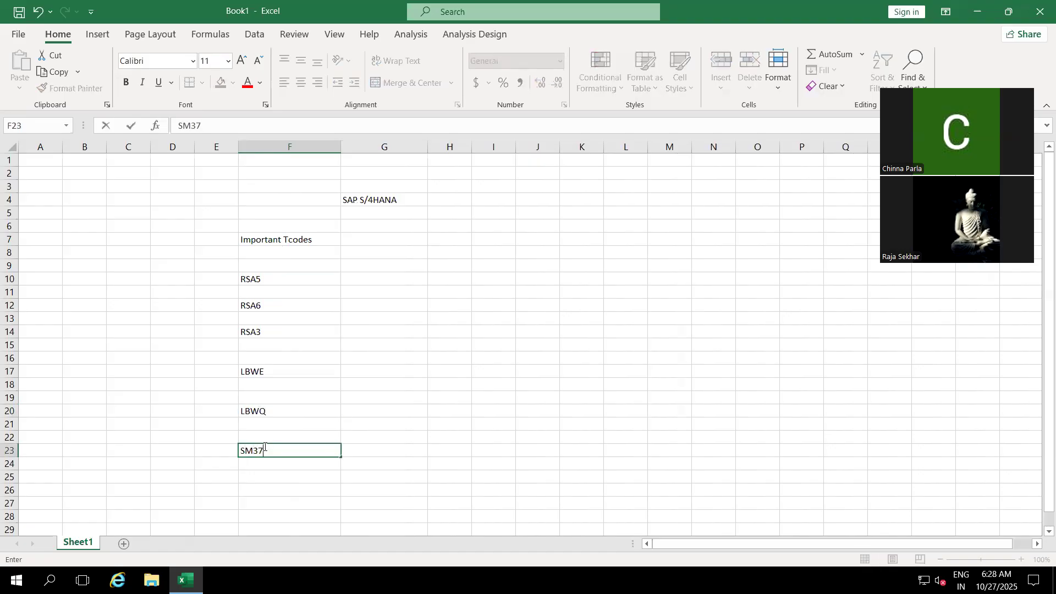
{"action": "left_click", "coordinate": [397, 406]}
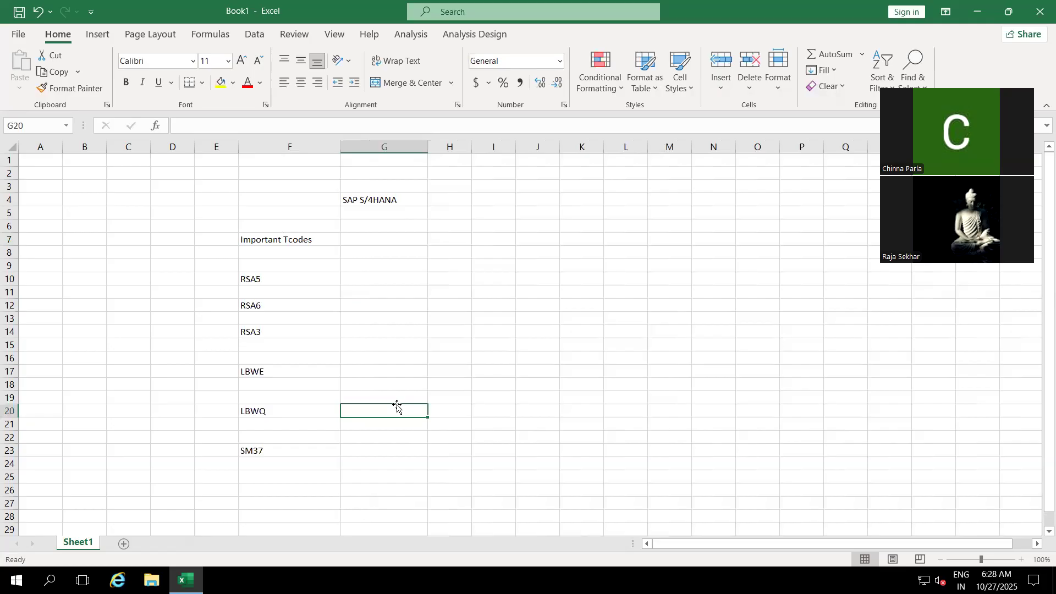
- Start a second list of transaction codes with LBWG in cell H10 and OLI7BW in cell H13
{"action": "left_click", "coordinate": [447, 281]}
{"action": "type", "text": "L"}
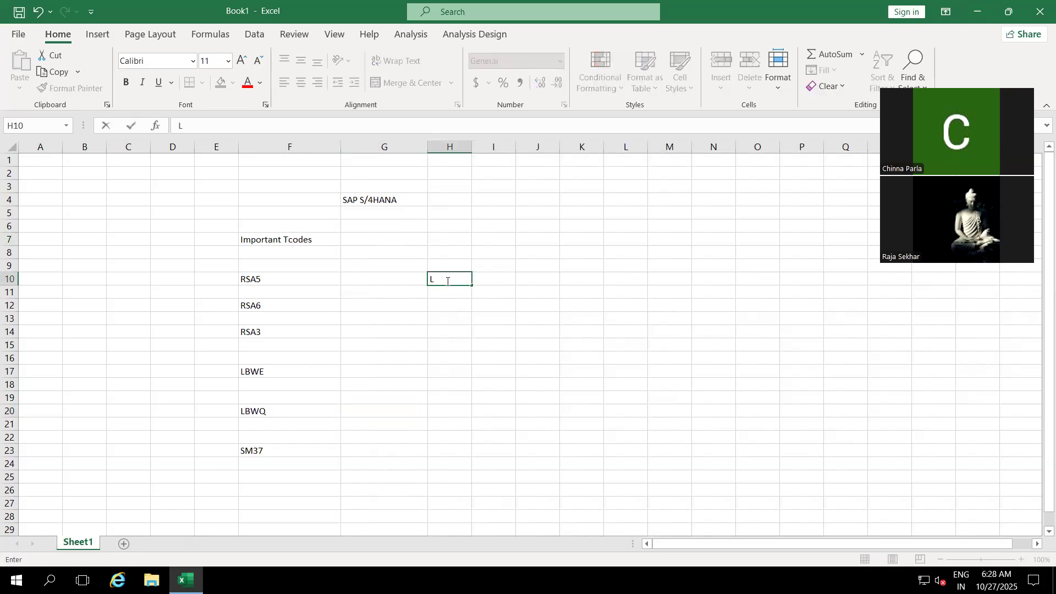
{"action": "type", "text": "BWQ"}
{"action": "key", "text": "BackSpace"}
{"action": "type", "text": "G"}
{"action": "left_click", "coordinate": [446, 315]}
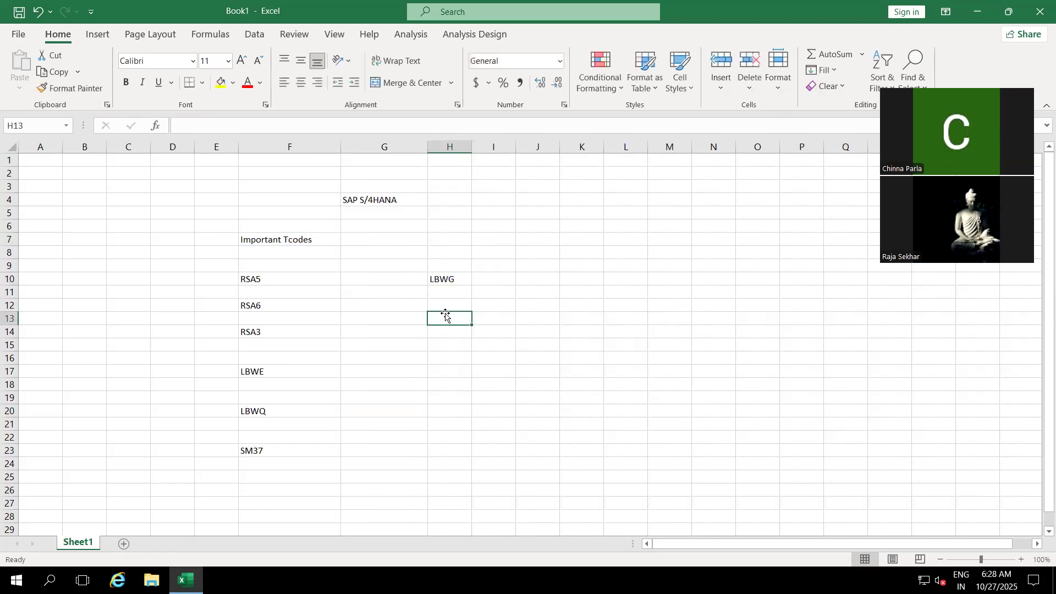
{"action": "type", "text": "OLI7BW"}
- Add the transaction codes OLI8BW and OLI9BW in cells H16 and H19
{"action": "left_click", "coordinate": [441, 354]}
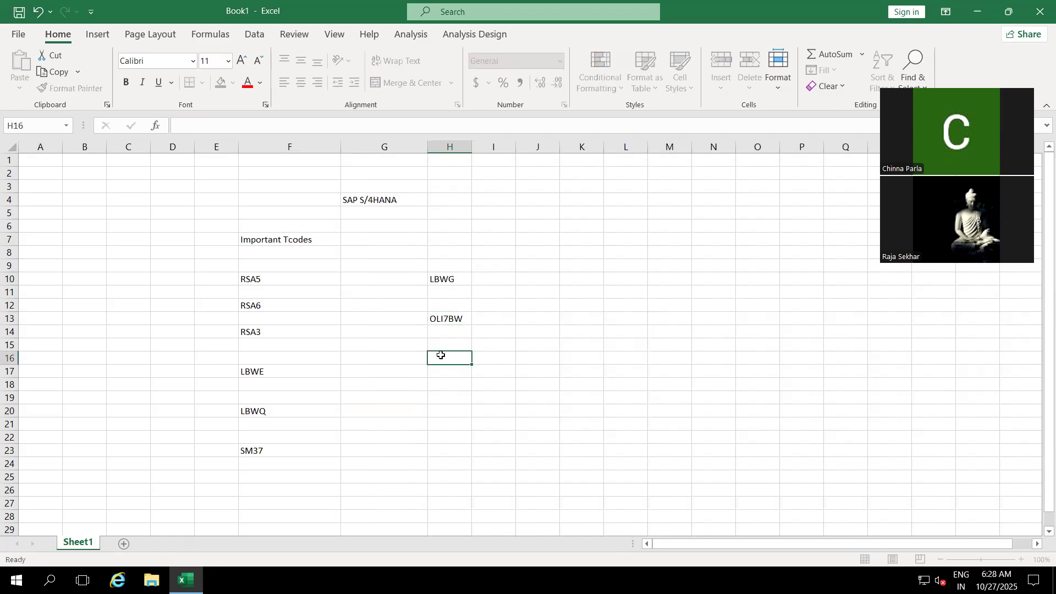
{"action": "type", "text": "OLI8BW"}
{"action": "left_click", "coordinate": [440, 399]}
{"action": "type", "text": "OLI9BW"}
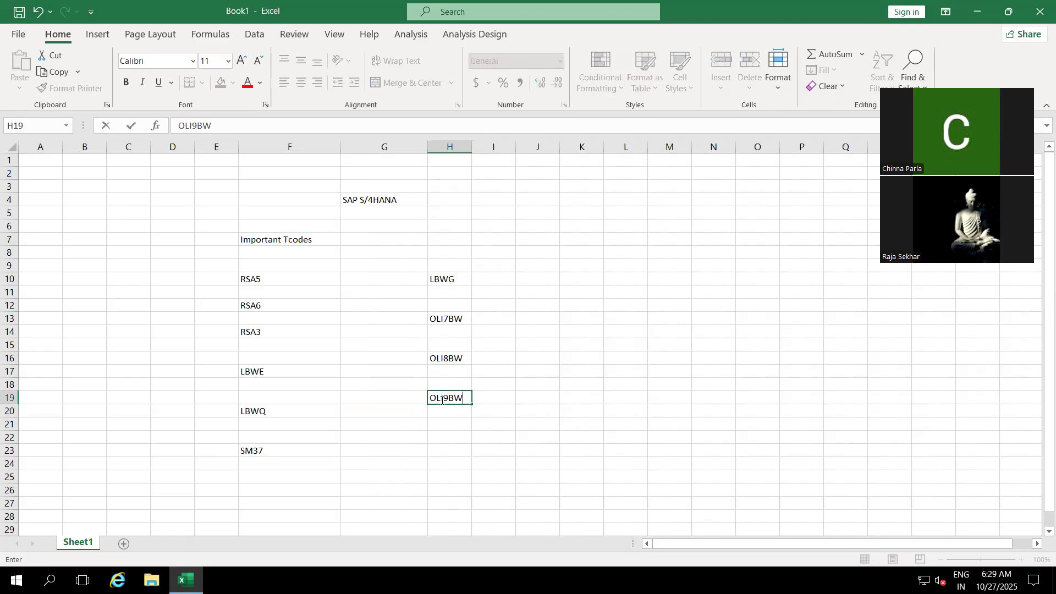
{"action": "left_click", "coordinate": [498, 358]}
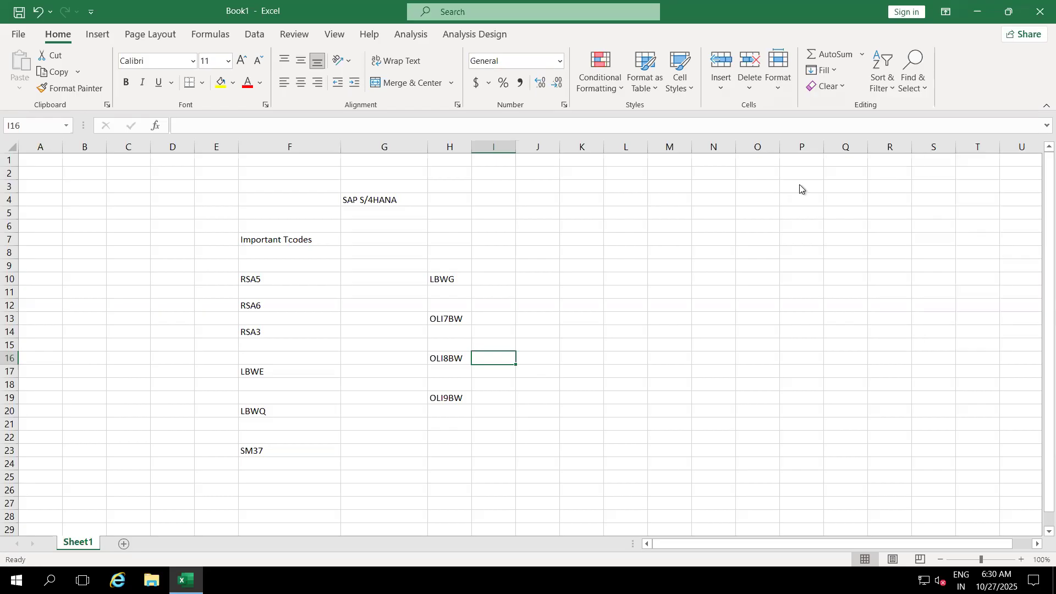
{"action": "left_click", "coordinate": [632, 297]}
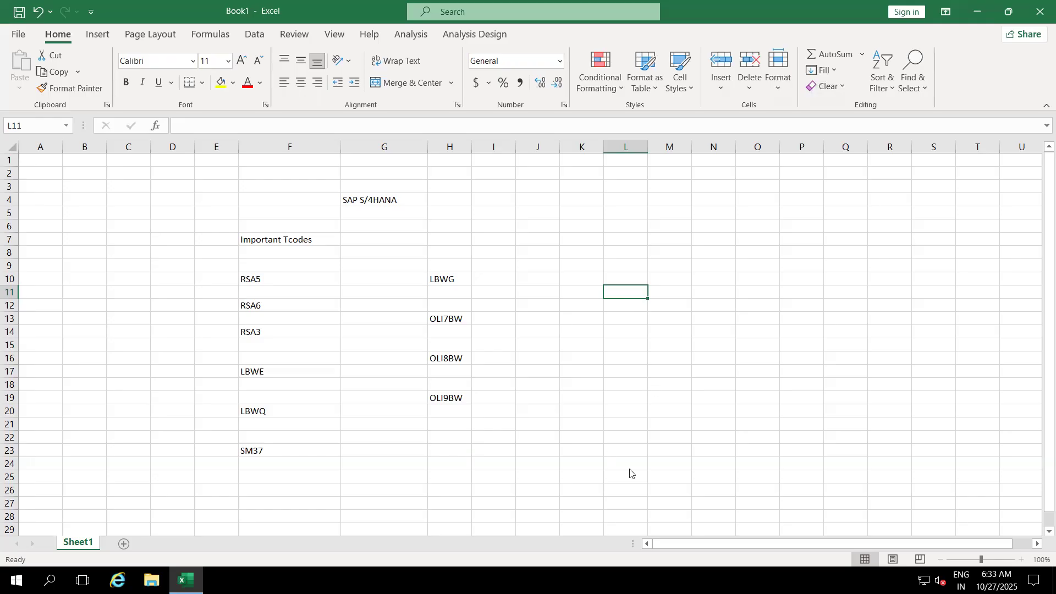
{"action": "left_click", "coordinate": [672, 280]}
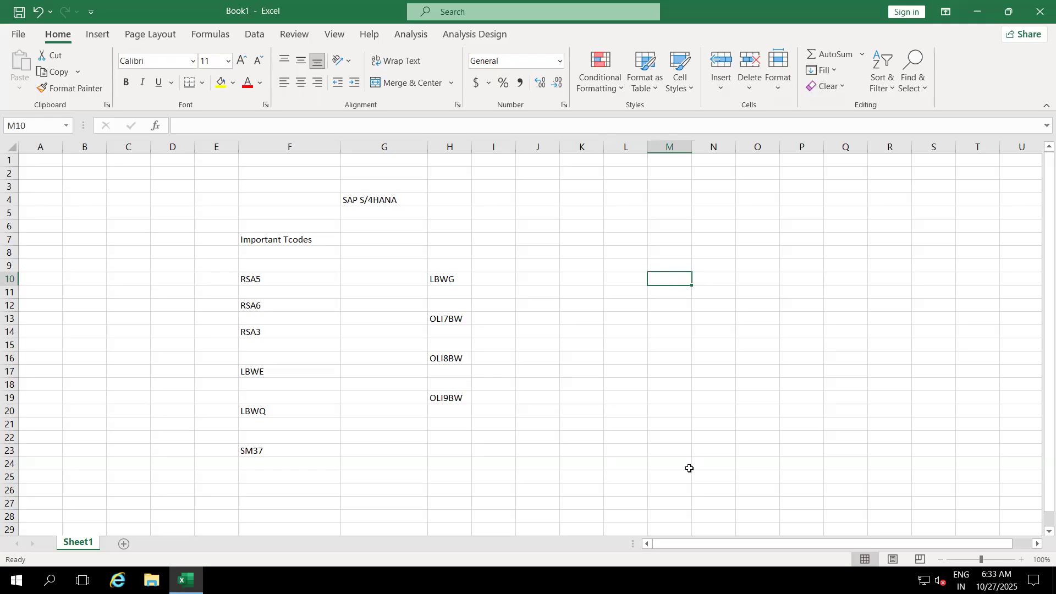
{"action": "left_click", "coordinate": [539, 384]}
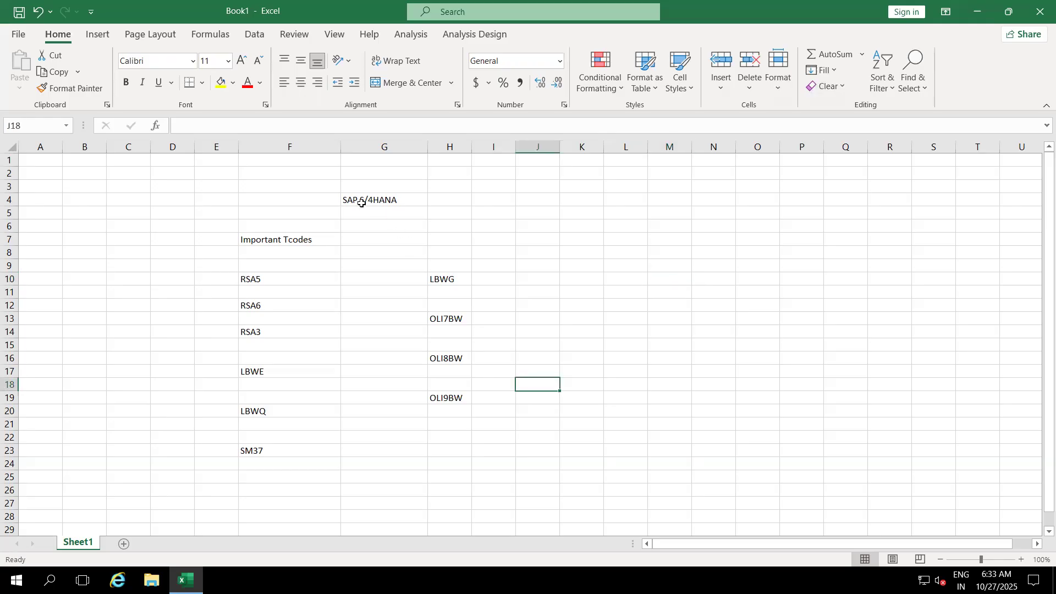
{"action": "left_click", "coordinate": [361, 203]}
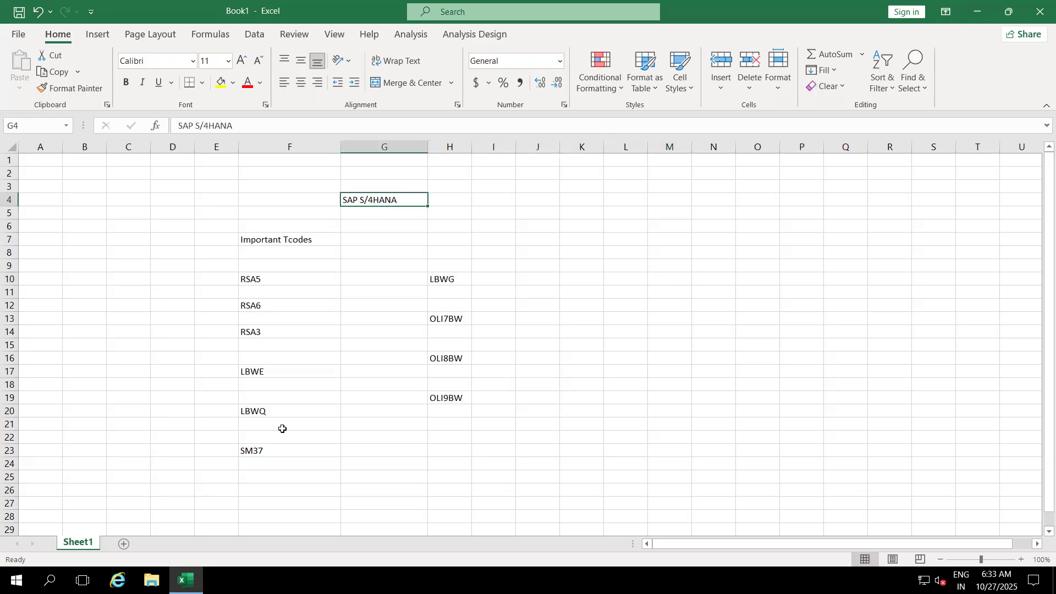
- Switch to SAP Logon from the desktop and open the S/4-Hana-2021 system connection
{"action": "key", "text": "super+d"}
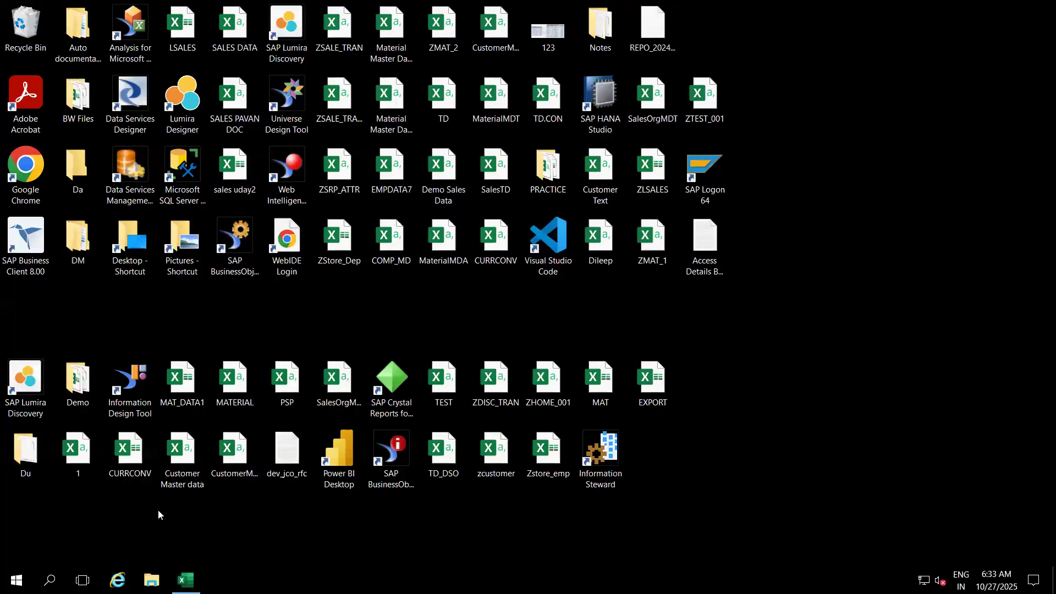
{"action": "left_click", "coordinate": [710, 166]}
{"action": "double_click", "coordinate": [711, 167]}
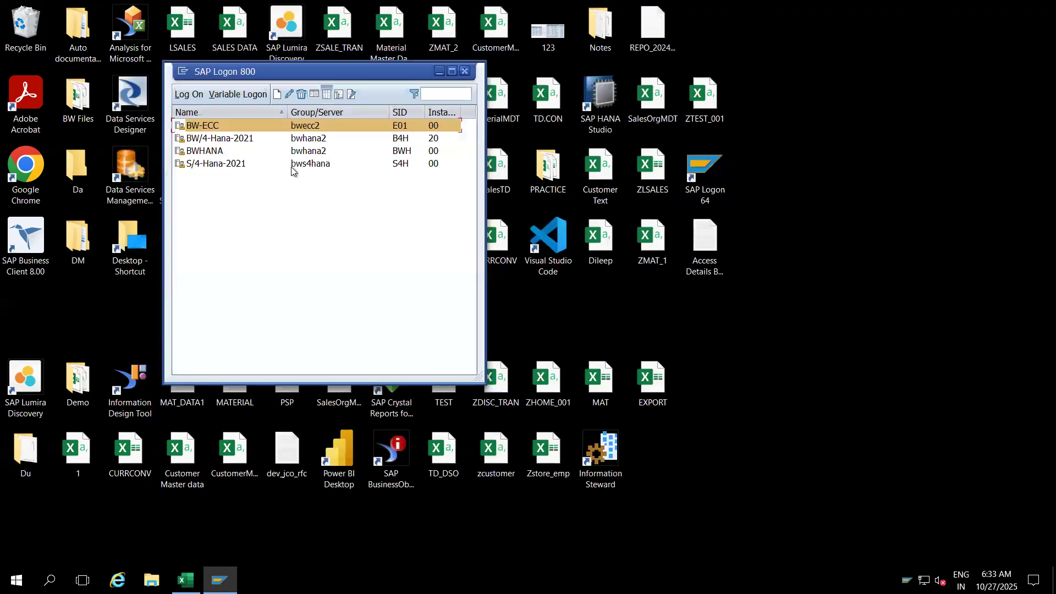
{"action": "left_click", "coordinate": [205, 165]}
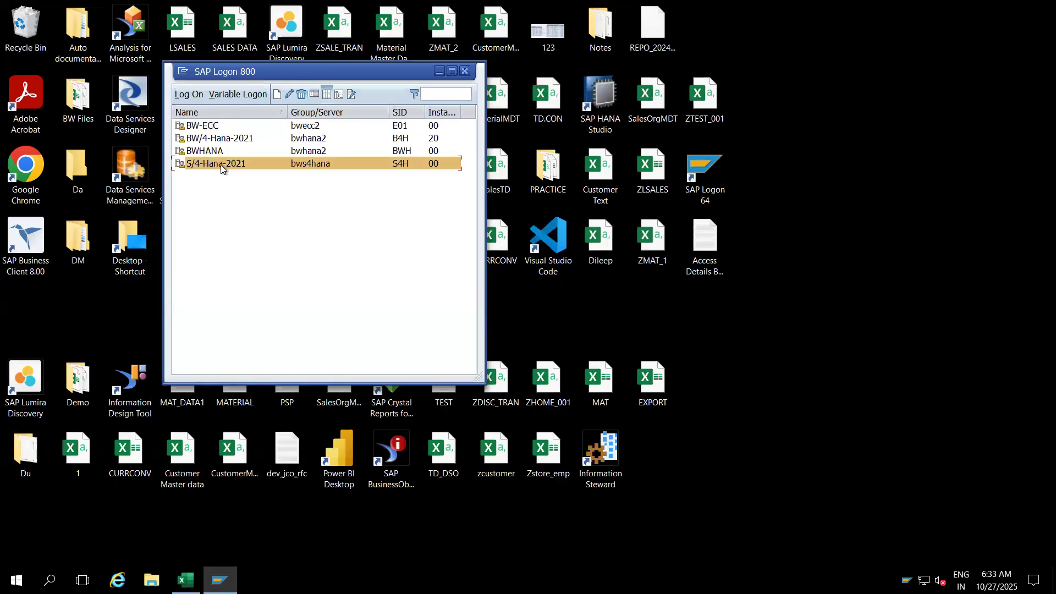
{"action": "double_click", "coordinate": [220, 164]}
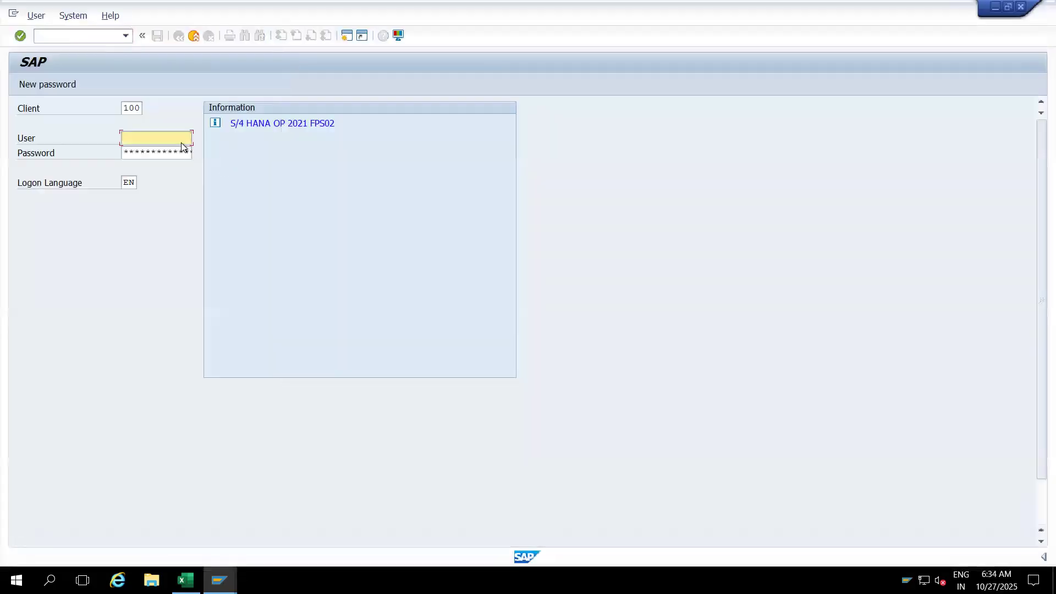
- Log on to the S/4HANA system as user HANA with the account password
{"action": "left_click", "coordinate": [175, 140]}
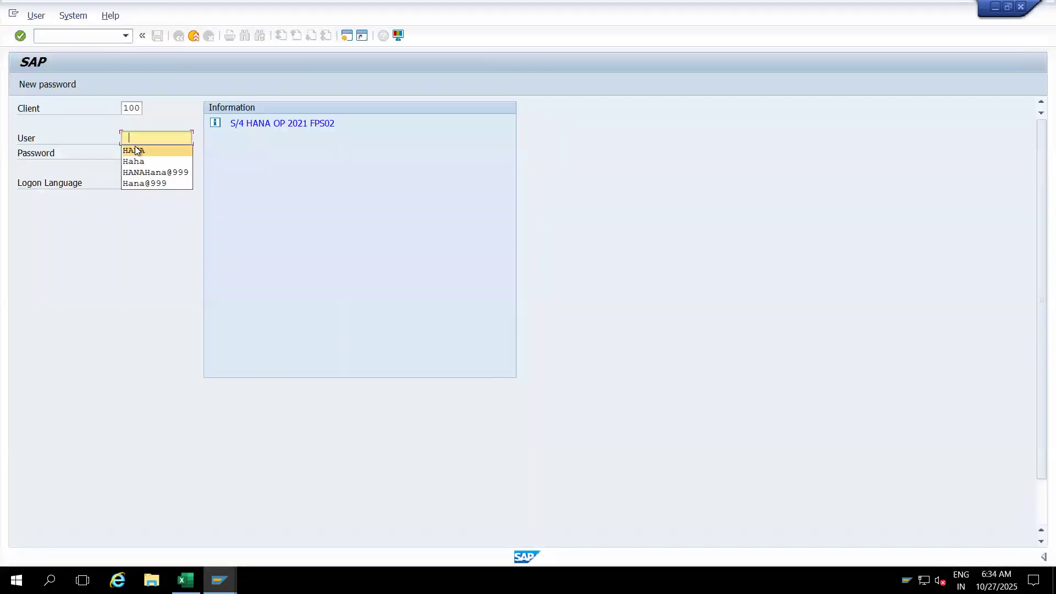
{"action": "left_click", "coordinate": [134, 146]}
{"action": "left_click", "coordinate": [152, 152]}
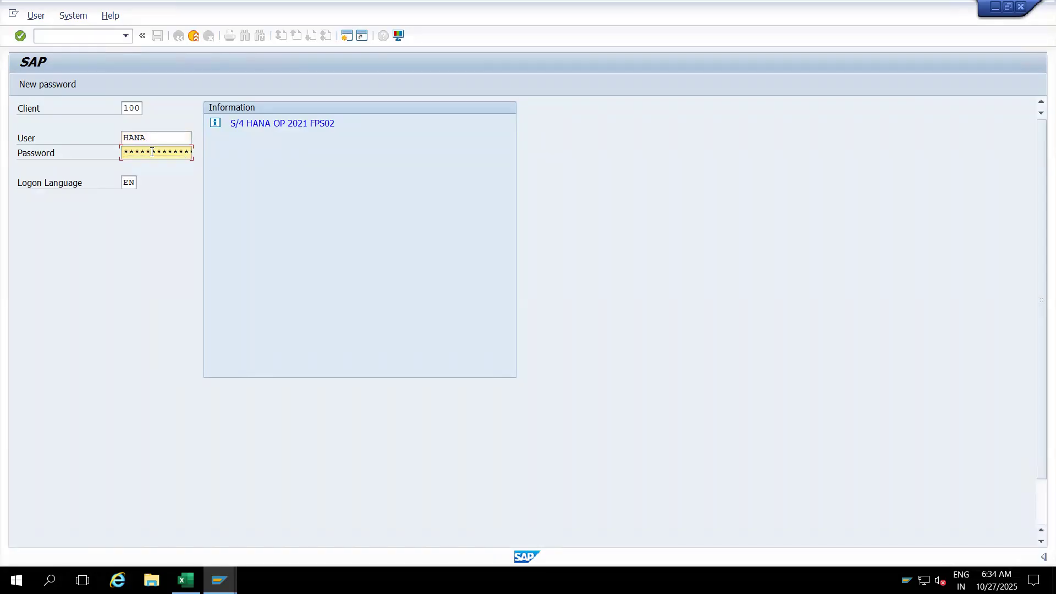
{"action": "key", "text": "Return"}
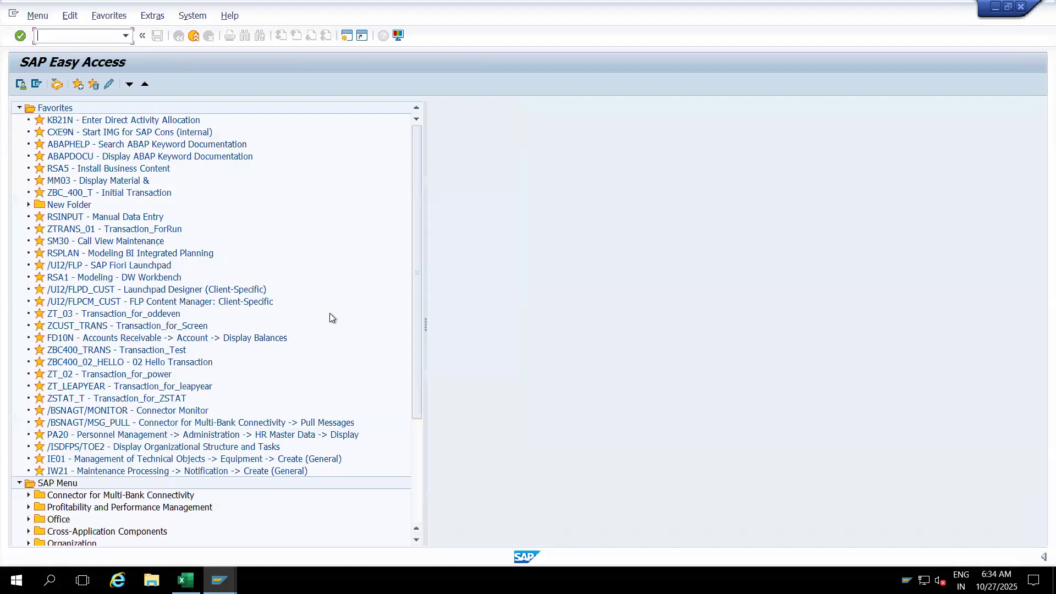
- Narrow the favorites tree, open transaction RSA5 and display the session's system details
{"action": "left_click_drag", "start_coordinate": [426, 204], "coordinate": [301, 190]}
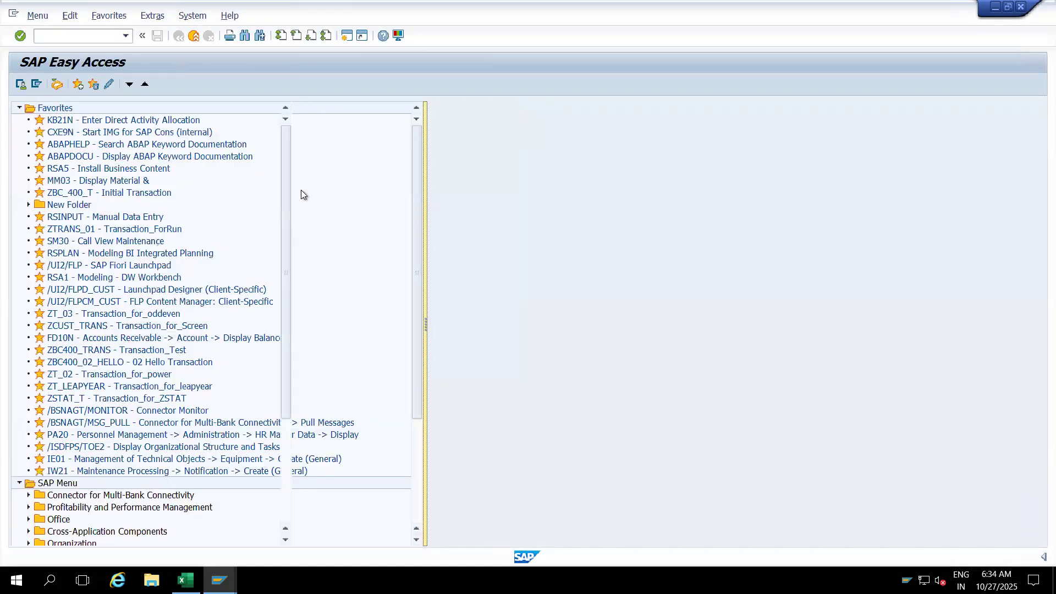
{"action": "left_click", "coordinate": [98, 38]}
{"action": "type", "text": "RSA5"}
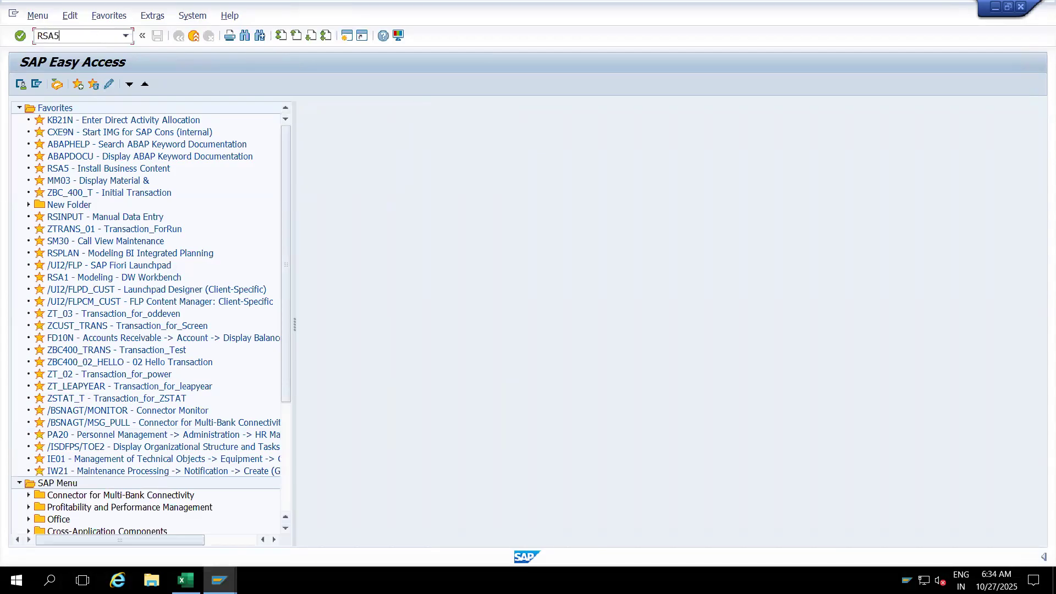
{"action": "key", "text": "Return"}
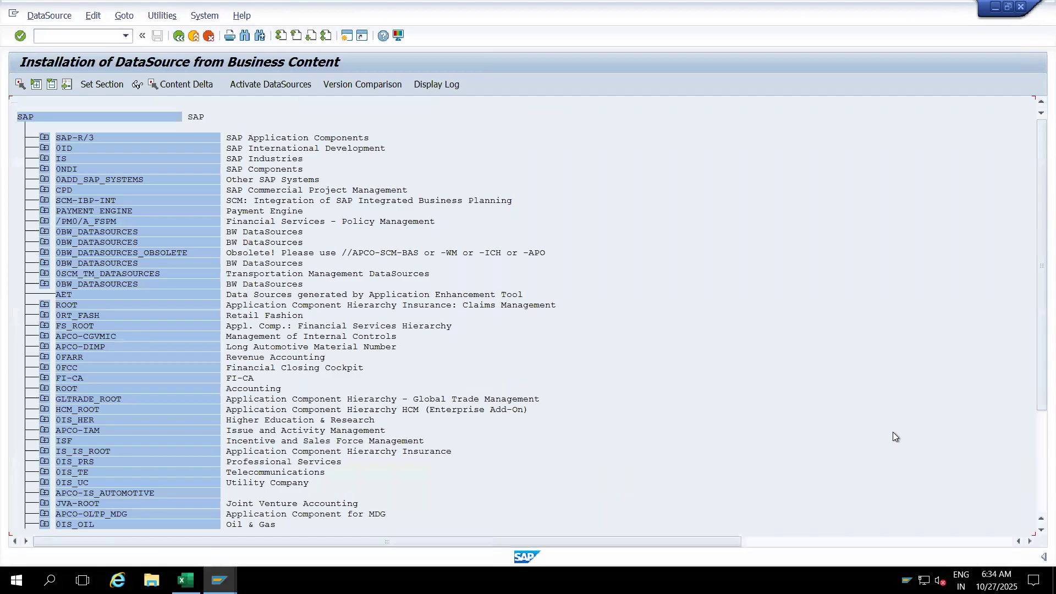
{"action": "left_click", "coordinate": [1037, 557]}
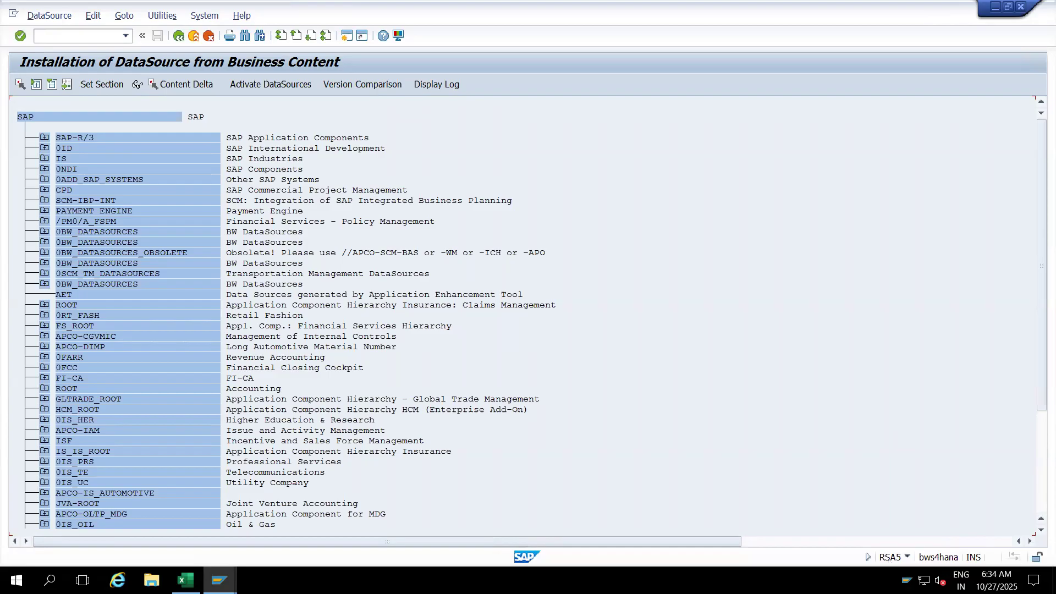
- Switch to the Excel workbook and enter BW4HANA in cell O5 and S/4HANA in cell O12
{"action": "left_click", "coordinate": [186, 580]}
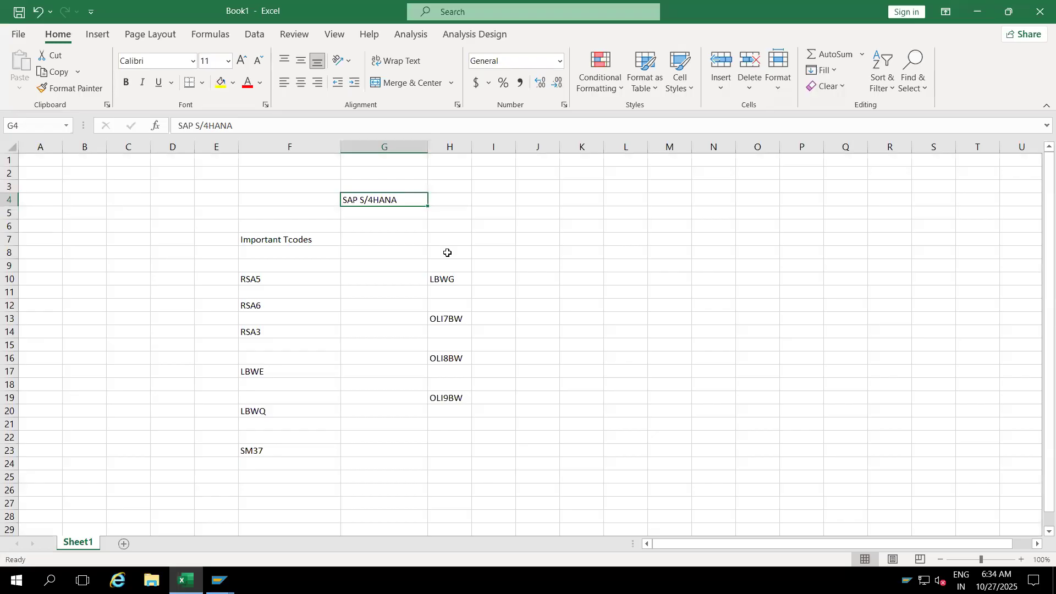
{"action": "left_click", "coordinate": [752, 211]}
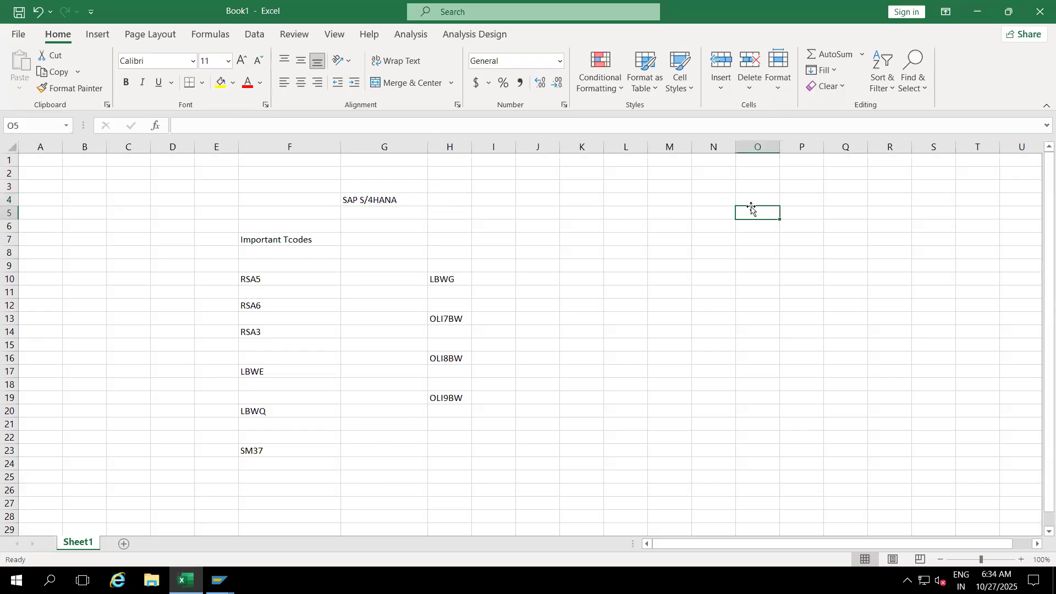
{"action": "type", "text": "BW4HANA"}
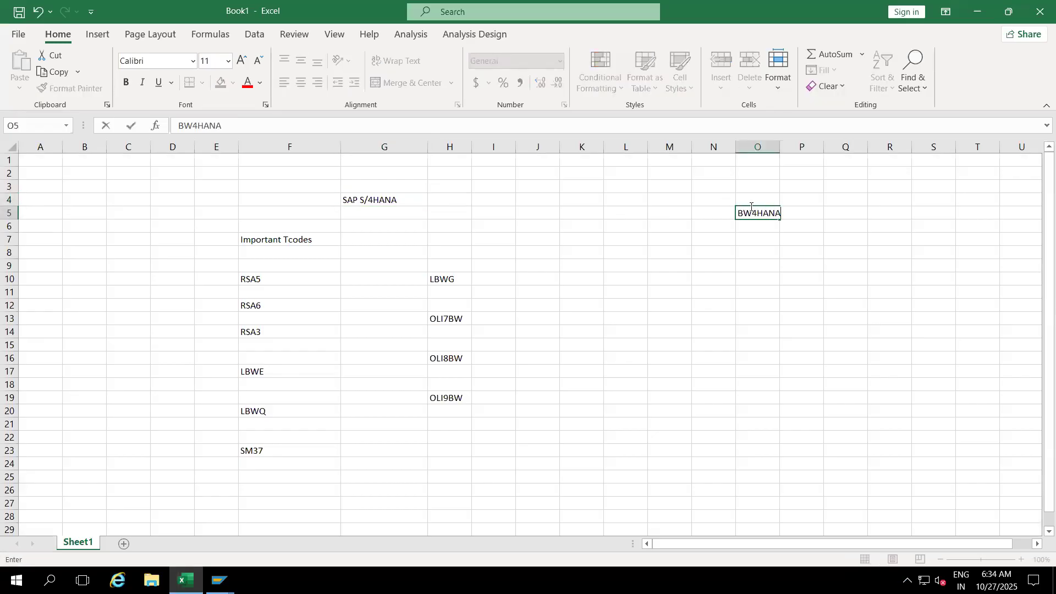
{"action": "left_click", "coordinate": [753, 309]}
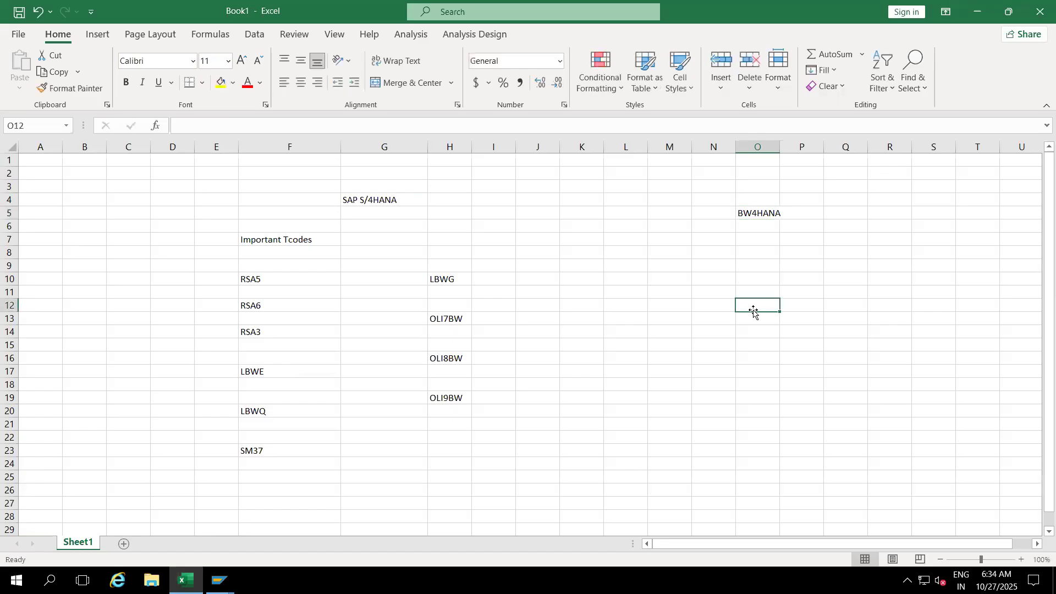
{"action": "type", "text": "S/4HANA"}
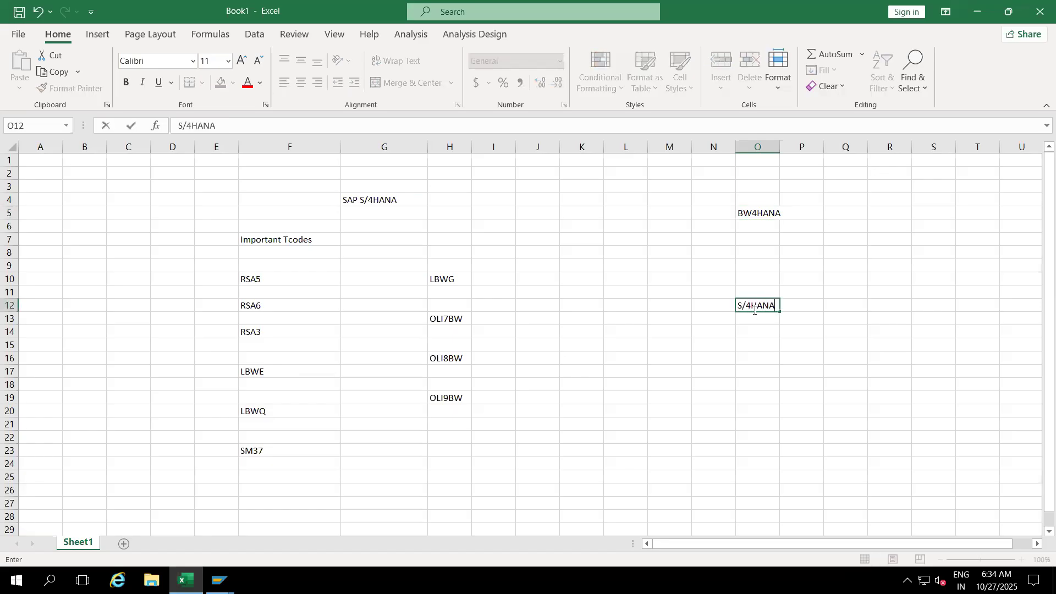
{"action": "left_click", "coordinate": [750, 381]}
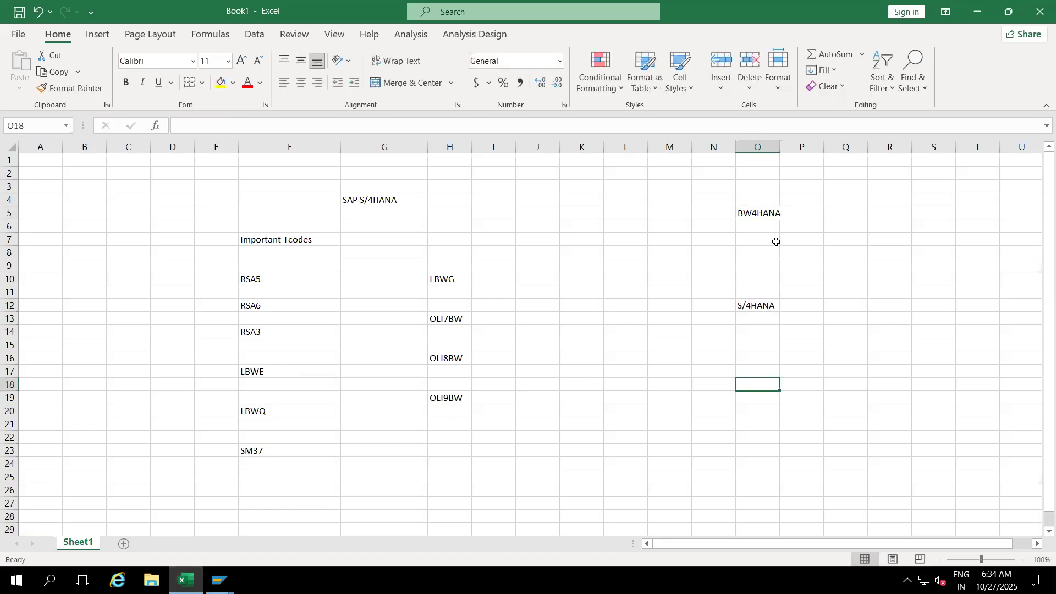
- Widen column O, which holds the BW4HANA and S/4HANA labels
{"action": "left_click_drag", "start_coordinate": [781, 150], "coordinate": [820, 150]}
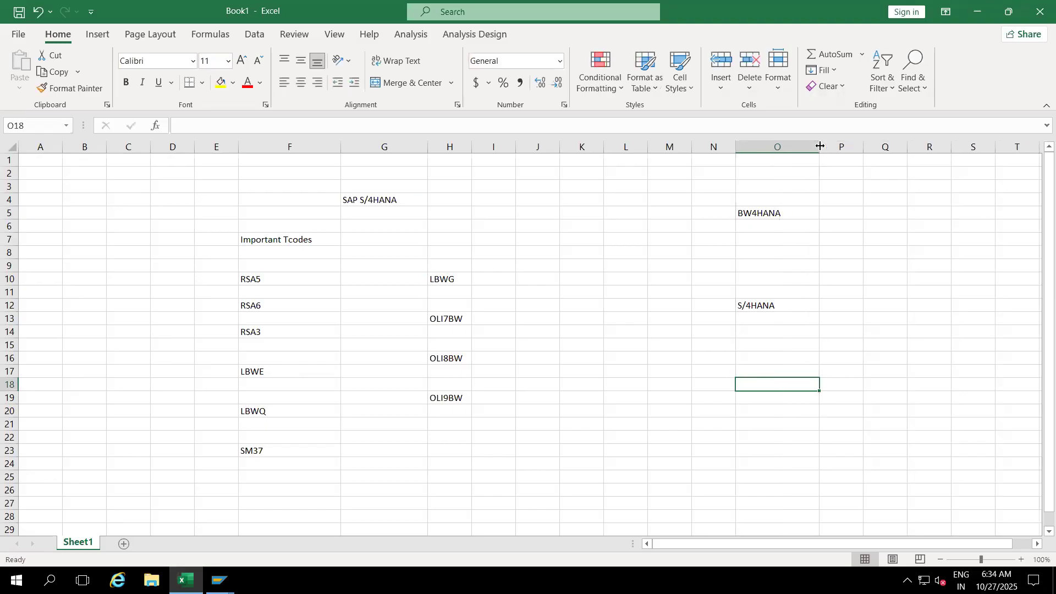
{"action": "left_click", "coordinate": [706, 303]}
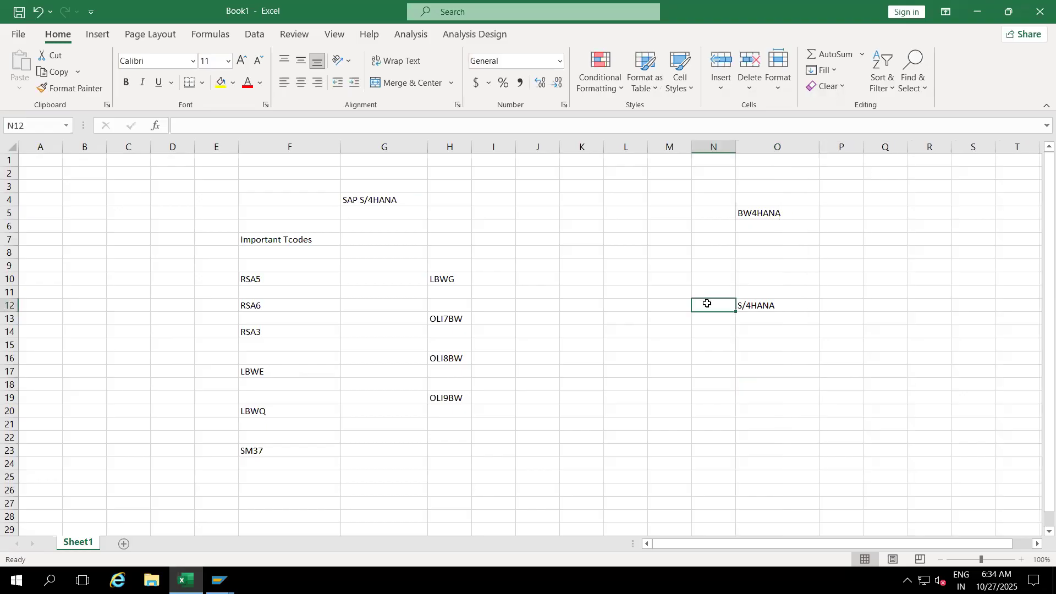
{"action": "left_click", "coordinate": [746, 304]}
{"action": "left_click", "coordinate": [755, 214]}
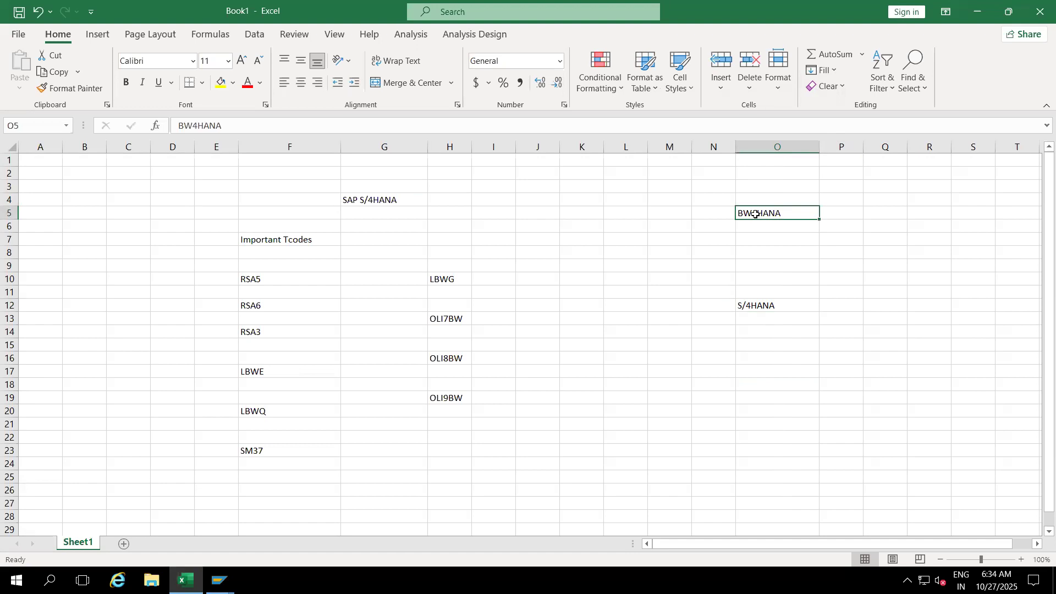
{"action": "left_click", "coordinate": [755, 306]}
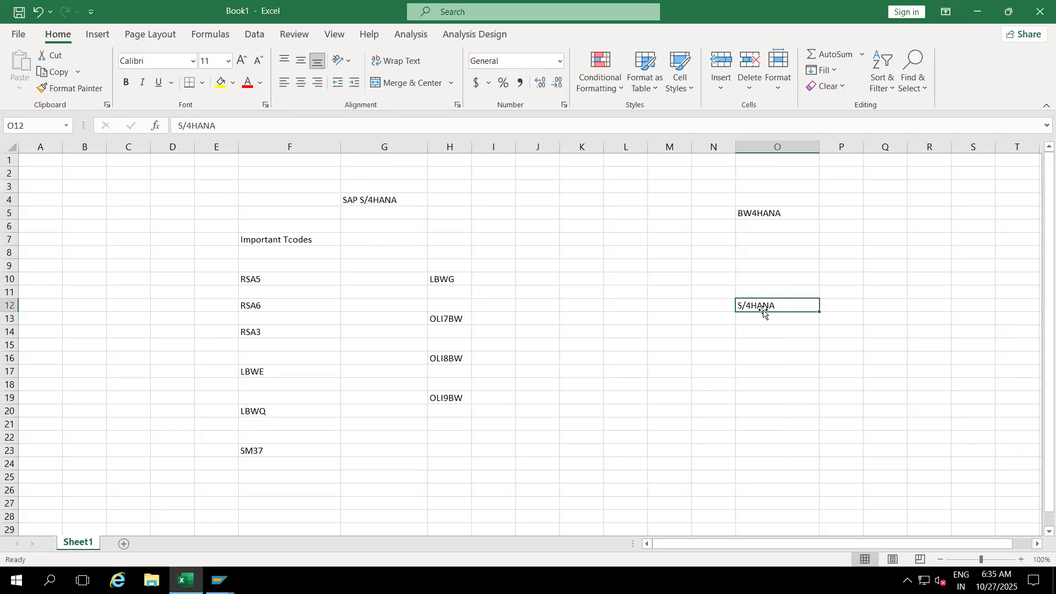
- Add the module names SD in cell N17, MM in N20, FI in P17 and CO in P20
{"action": "left_click", "coordinate": [709, 368]}
{"action": "type", "text": "SD"}
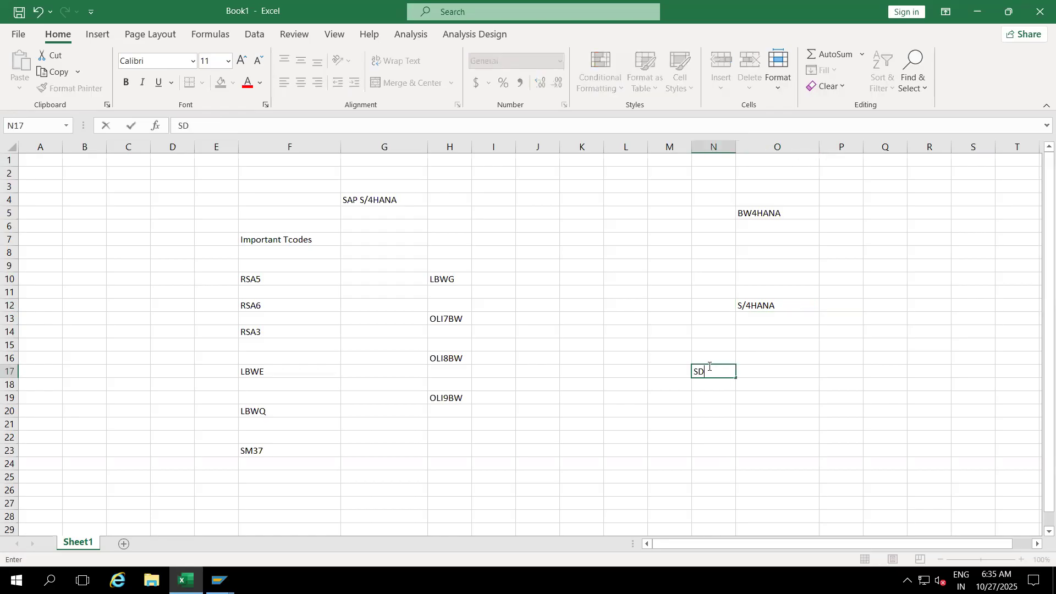
{"action": "left_click", "coordinate": [708, 407]}
{"action": "type", "text": "MM"}
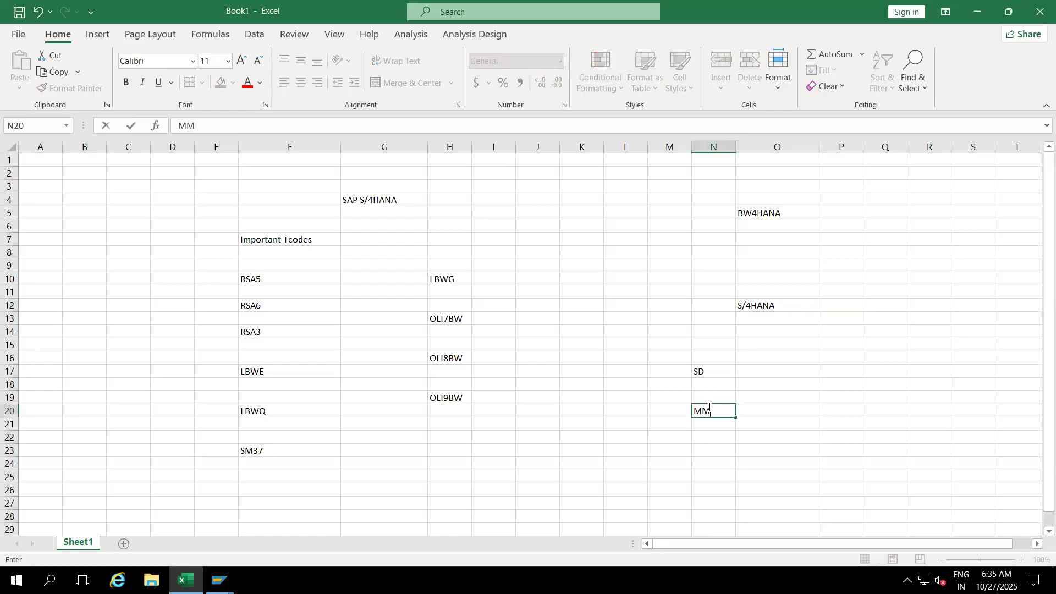
{"action": "left_click", "coordinate": [828, 370]}
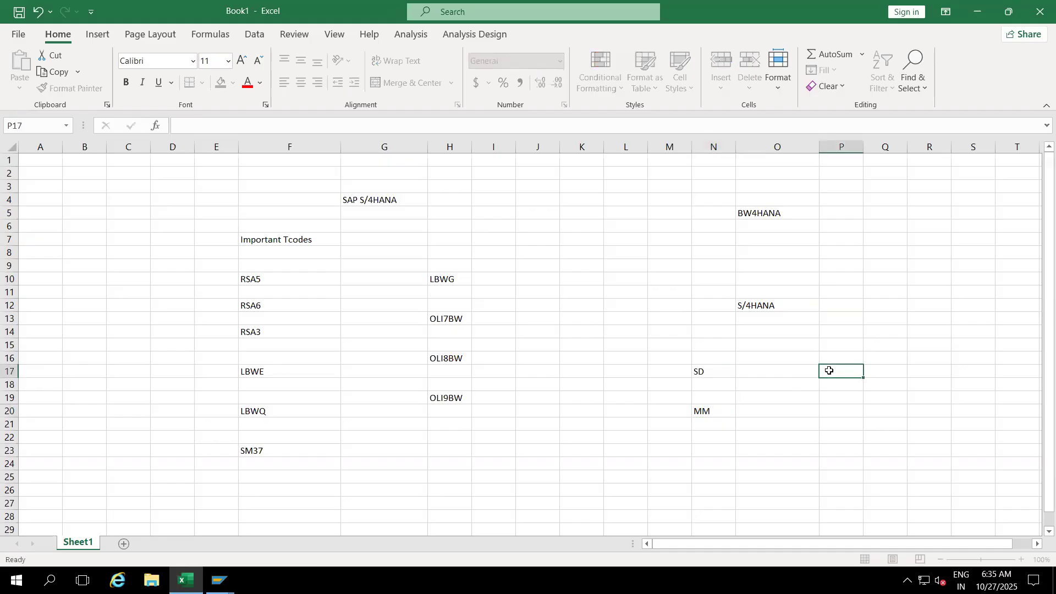
{"action": "type", "text": "FI"}
{"action": "left_click", "coordinate": [835, 412]}
{"action": "type", "text": "CO"}
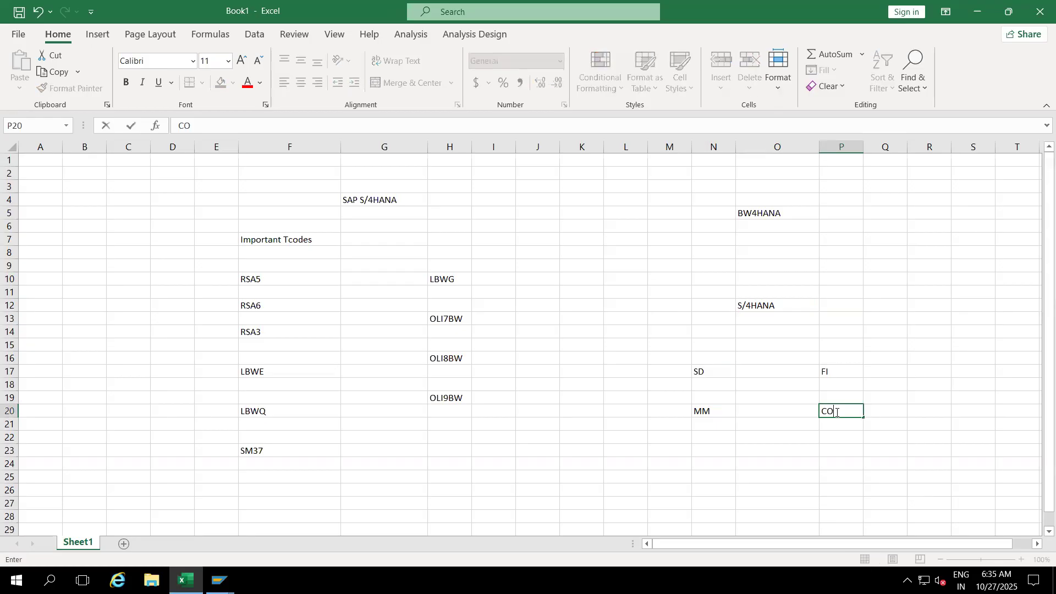
{"action": "left_click", "coordinate": [730, 371]}
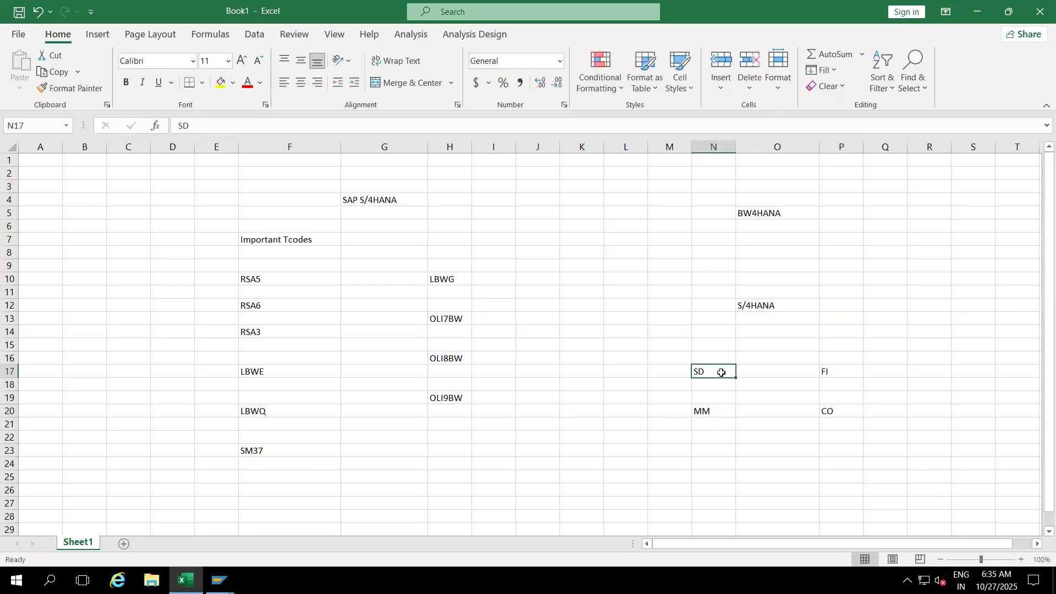
{"action": "left_click", "coordinate": [763, 304]}
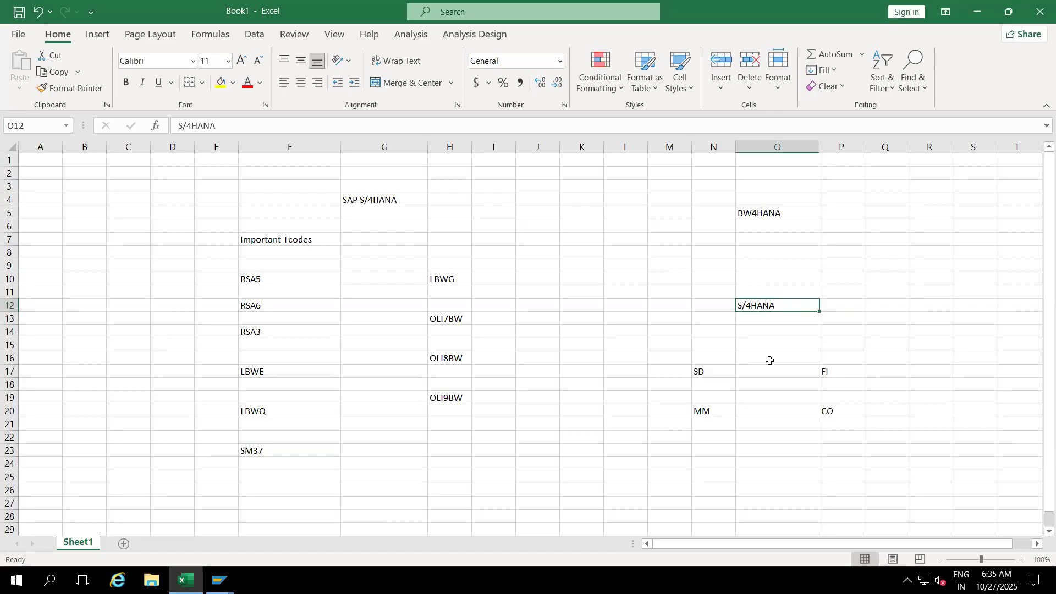
- Switch back to SAP, expand the SAP-R/3 application components and examine the SD, MM, FI, TR, PS and LO modules
{"action": "key", "text": "alt+Tab"}
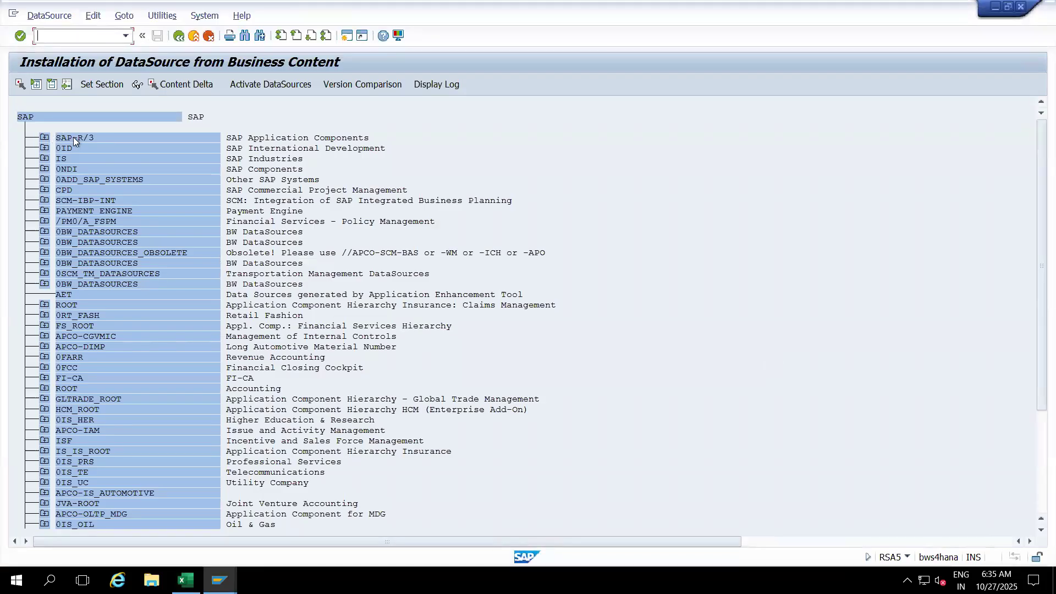
{"action": "left_click", "coordinate": [44, 138]}
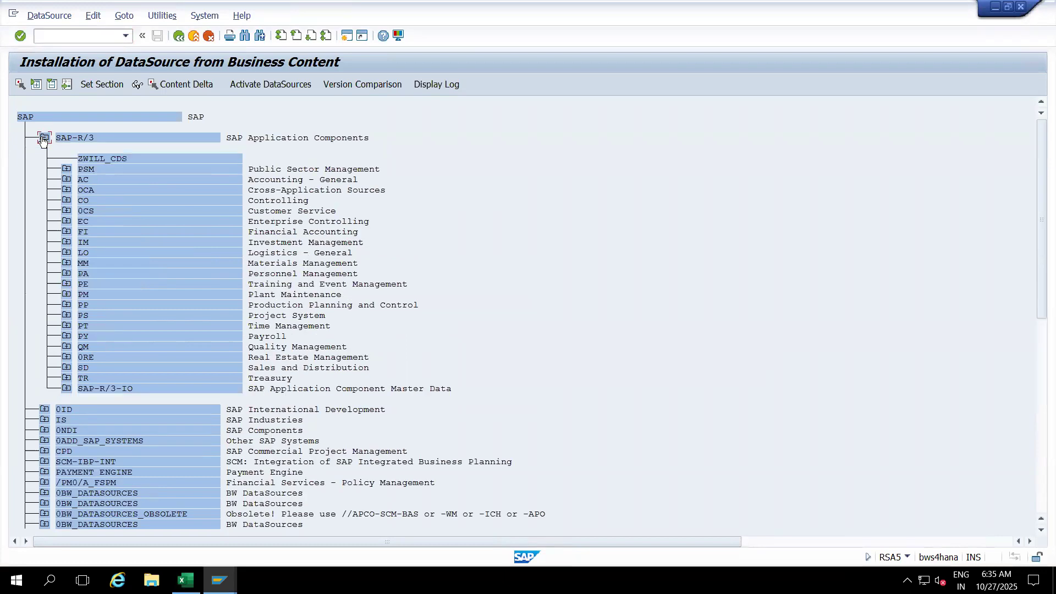
{"action": "left_click", "coordinate": [77, 369]}
{"action": "left_click", "coordinate": [250, 266]}
{"action": "left_click", "coordinate": [82, 233]}
{"action": "left_click", "coordinate": [83, 379]}
{"action": "left_click", "coordinate": [83, 313]}
{"action": "left_click", "coordinate": [82, 254]}
- Expand the SD node and examine its sales document (2LIS_11), delivery (2LIS_12) and billing (2LIS_13) DataSources
{"action": "left_click", "coordinate": [66, 368]}
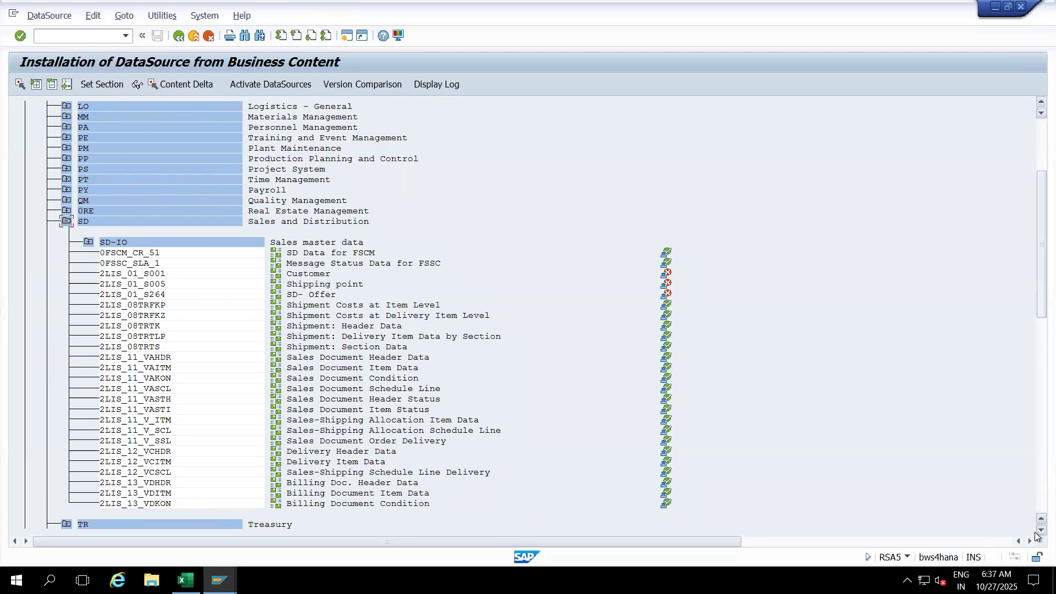
{"action": "scroll", "coordinate": [1036, 537], "scroll_direction": "down", "scroll_amount": 3}
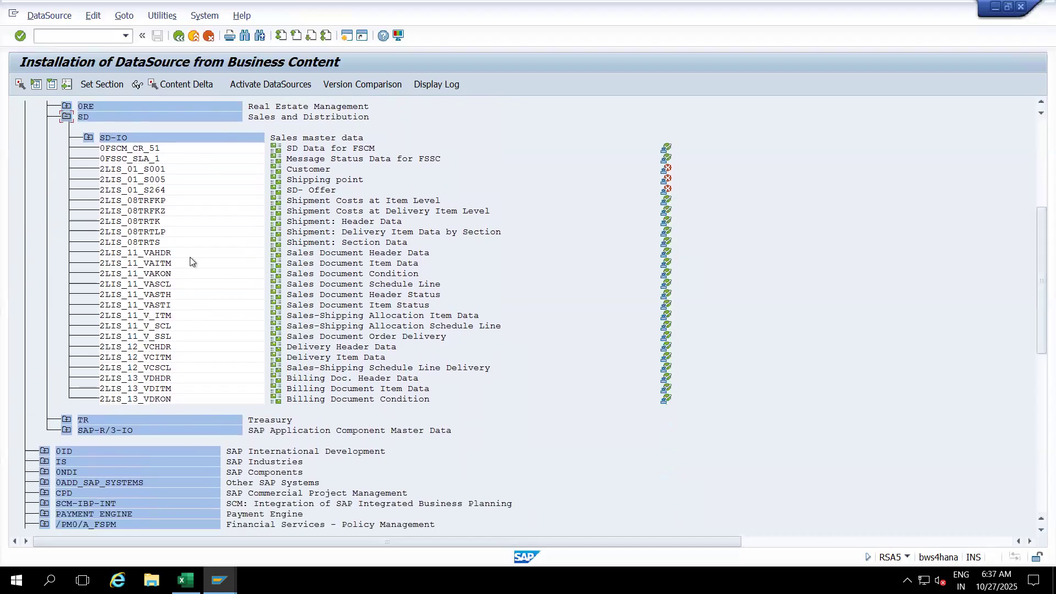
{"action": "left_click", "coordinate": [158, 254]}
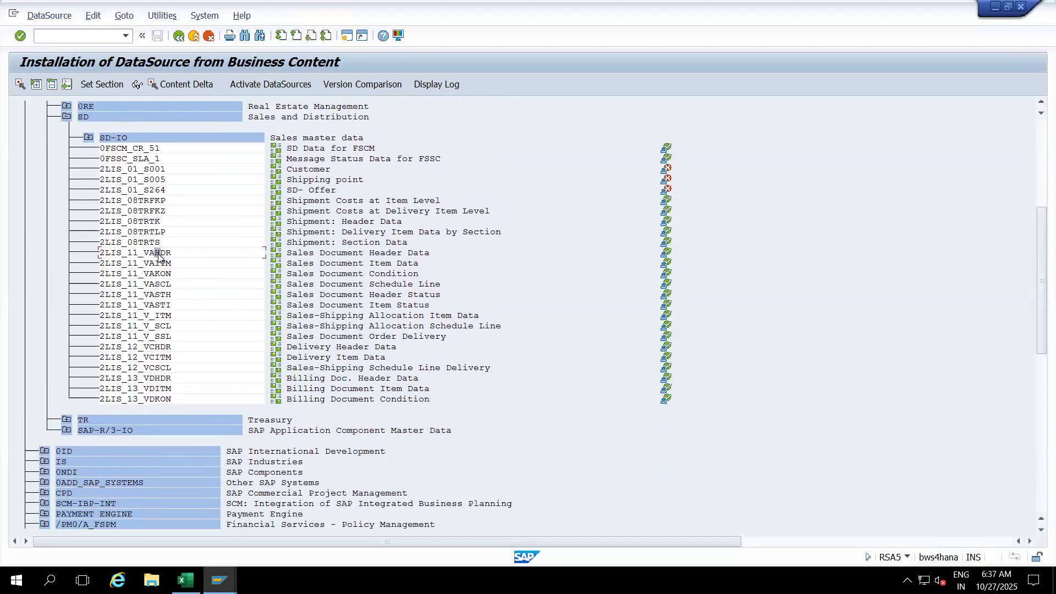
{"action": "left_click", "coordinate": [292, 256]}
{"action": "left_click", "coordinate": [167, 254]}
{"action": "left_click", "coordinate": [167, 264]}
{"action": "left_click", "coordinate": [168, 348]}
{"action": "left_click", "coordinate": [168, 358]}
{"action": "left_click", "coordinate": [168, 367]}
{"action": "left_click", "coordinate": [163, 379]}
{"action": "left_click", "coordinate": [163, 389]}
- Expand the SD-IO sales master data node and examine the consumer, customer group, division, distribution channel and delivery type DataSources
{"action": "left_click", "coordinate": [88, 137]}
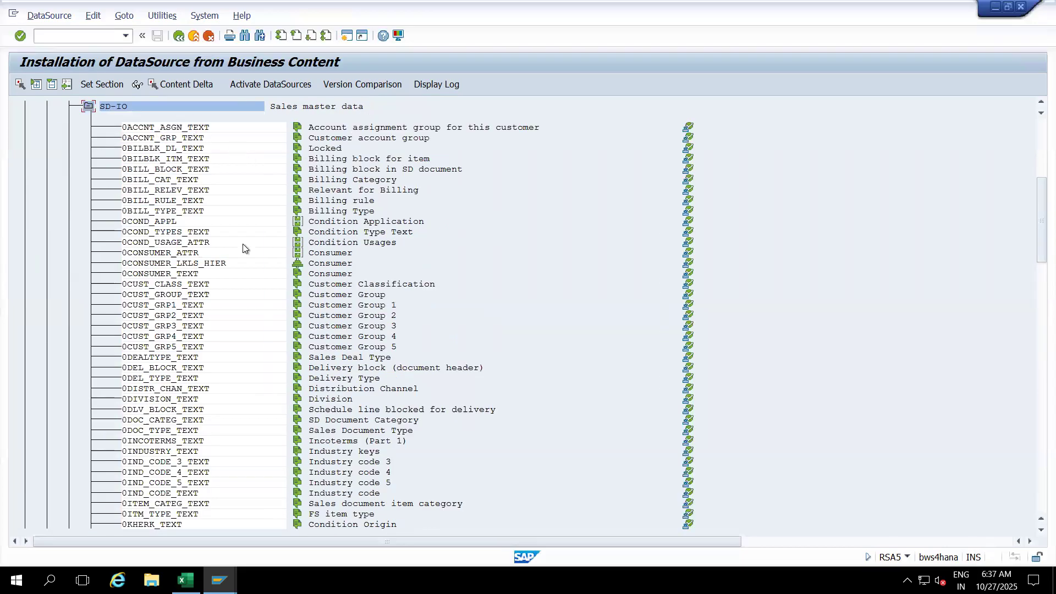
{"action": "left_click", "coordinate": [196, 254]}
{"action": "left_click", "coordinate": [196, 296]}
{"action": "left_click", "coordinate": [190, 400]}
{"action": "left_click", "coordinate": [193, 389]}
{"action": "left_click", "coordinate": [193, 379]}
- Examine the rest of the SD-IO master data DataSources, including 0DOC_TYPE_TEXT and 0SALES_GRP_TEXT
{"action": "left_click", "coordinate": [1038, 530]}
{"action": "left_click", "coordinate": [1038, 531]}
{"action": "left_click", "coordinate": [1037, 530]}
{"action": "left_click", "coordinate": [1037, 531]}
{"action": "left_click", "coordinate": [1037, 530]}
{"action": "left_click", "coordinate": [1038, 530]}
{"action": "left_click", "coordinate": [1038, 530]}
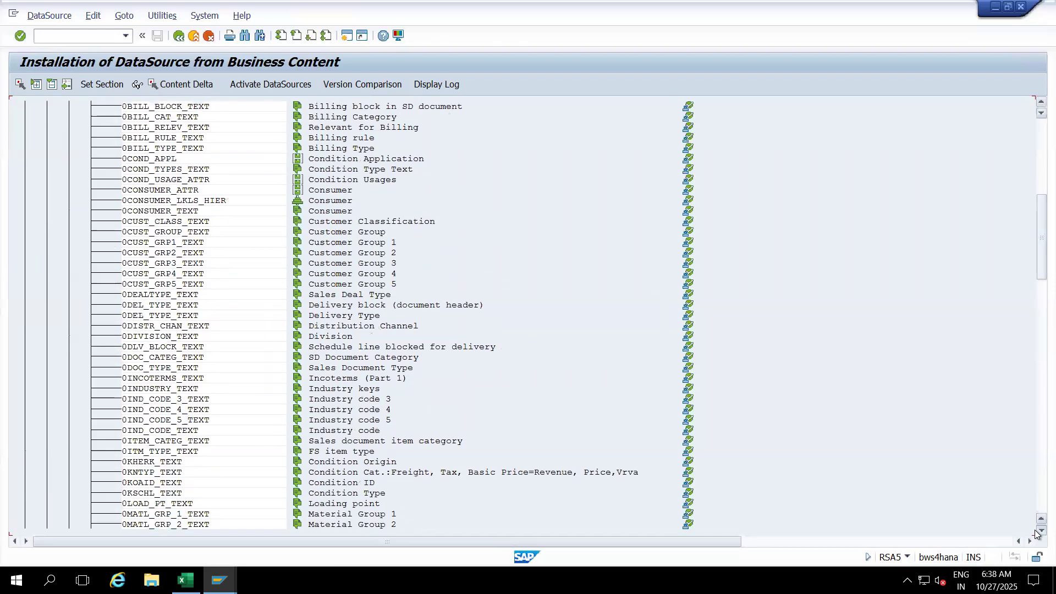
{"action": "left_click", "coordinate": [1037, 531]}
{"action": "left_click", "coordinate": [1038, 531]}
{"action": "left_click", "coordinate": [1037, 532]}
{"action": "left_click", "coordinate": [1038, 532]}
{"action": "left_click", "coordinate": [1038, 532]}
{"action": "left_click", "coordinate": [1037, 532]}
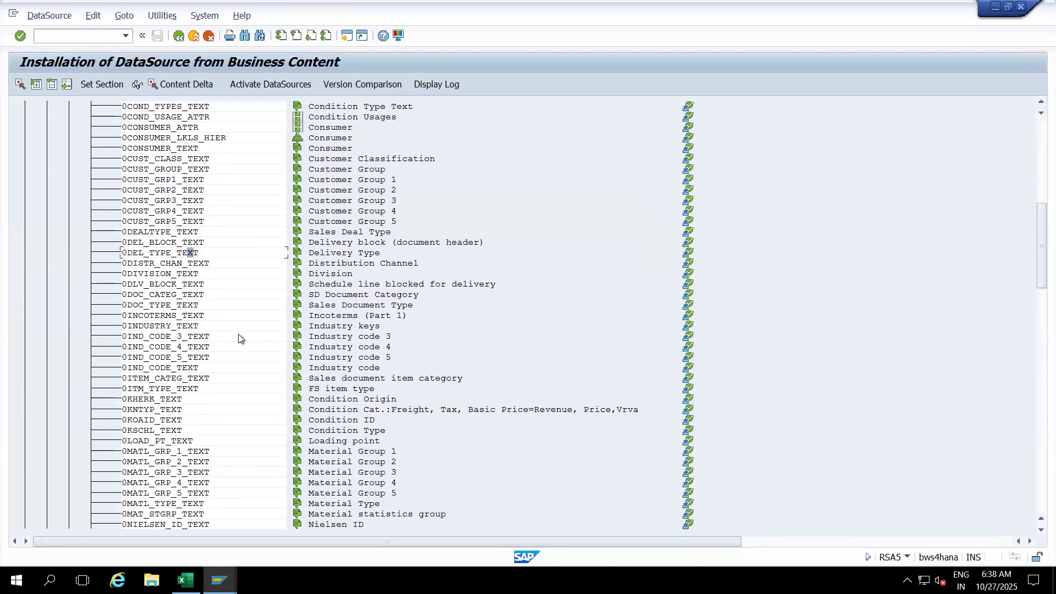
{"action": "left_click", "coordinate": [188, 305]}
{"action": "left_click", "coordinate": [1036, 460]}
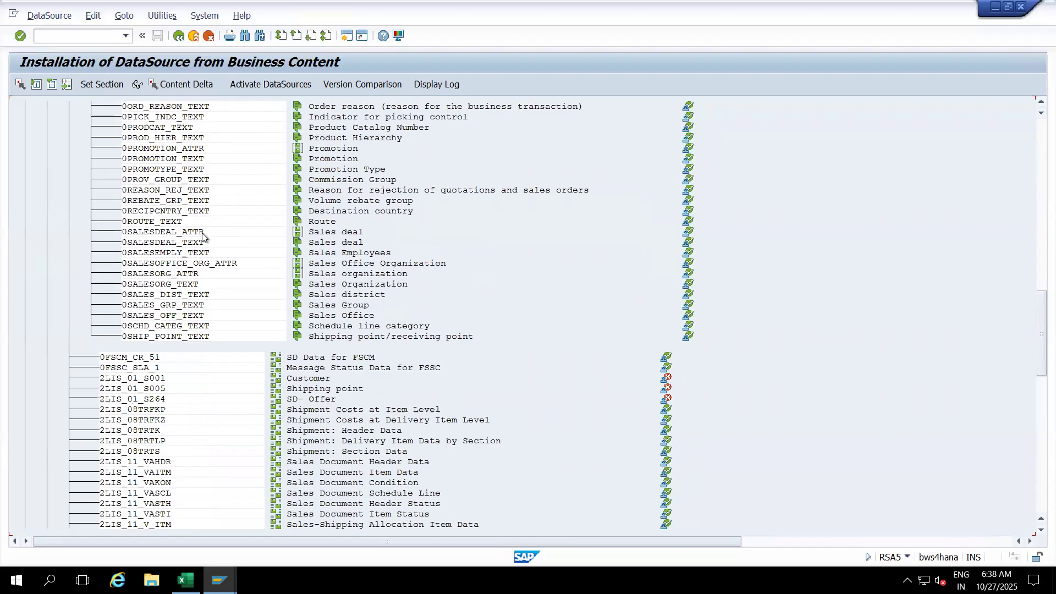
{"action": "left_click", "coordinate": [198, 305]}
- Collapse the SD node and expand the MM node to examine the Materials Management DataSources
{"action": "left_click", "coordinate": [1035, 185]}
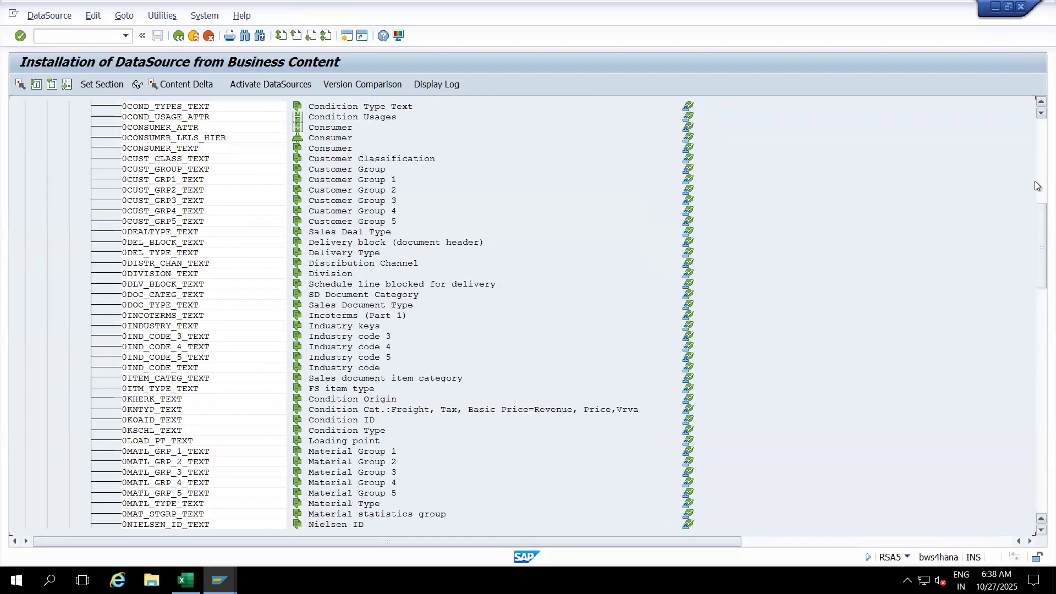
{"action": "left_click", "coordinate": [1035, 163]}
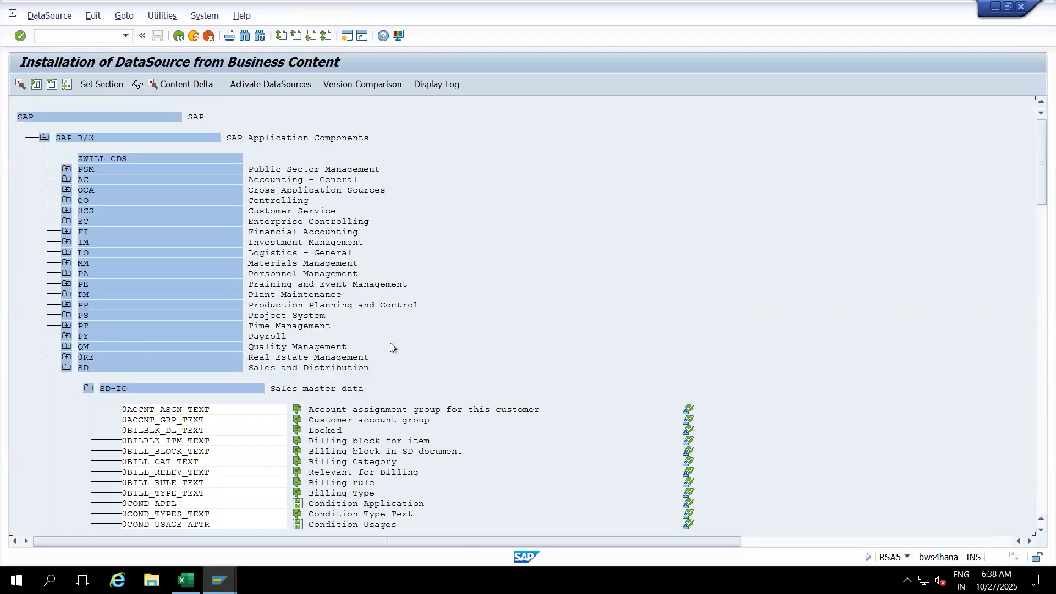
{"action": "left_click", "coordinate": [65, 369]}
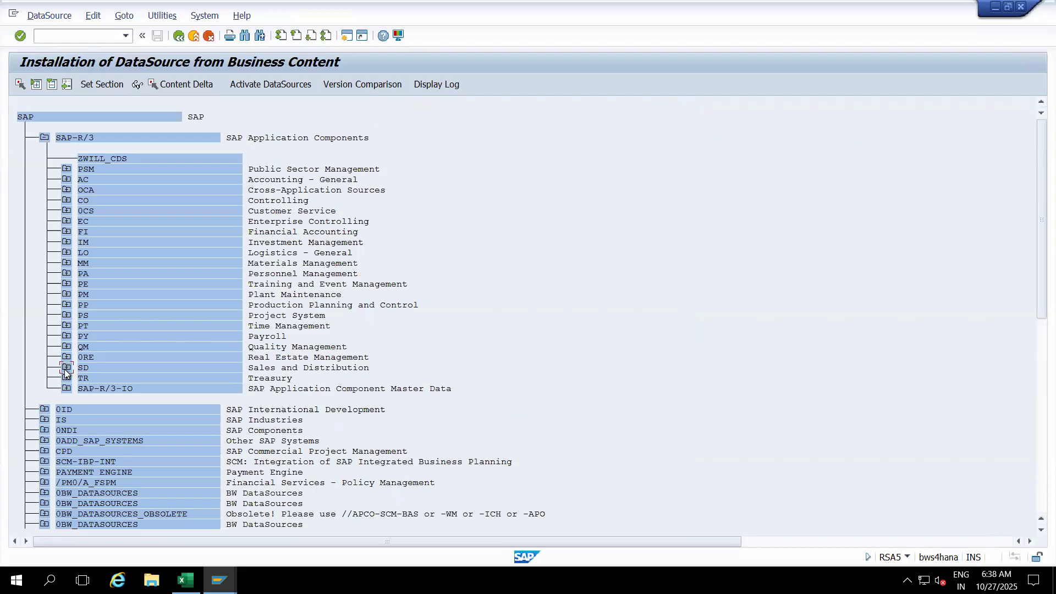
{"action": "left_click", "coordinate": [66, 263]}
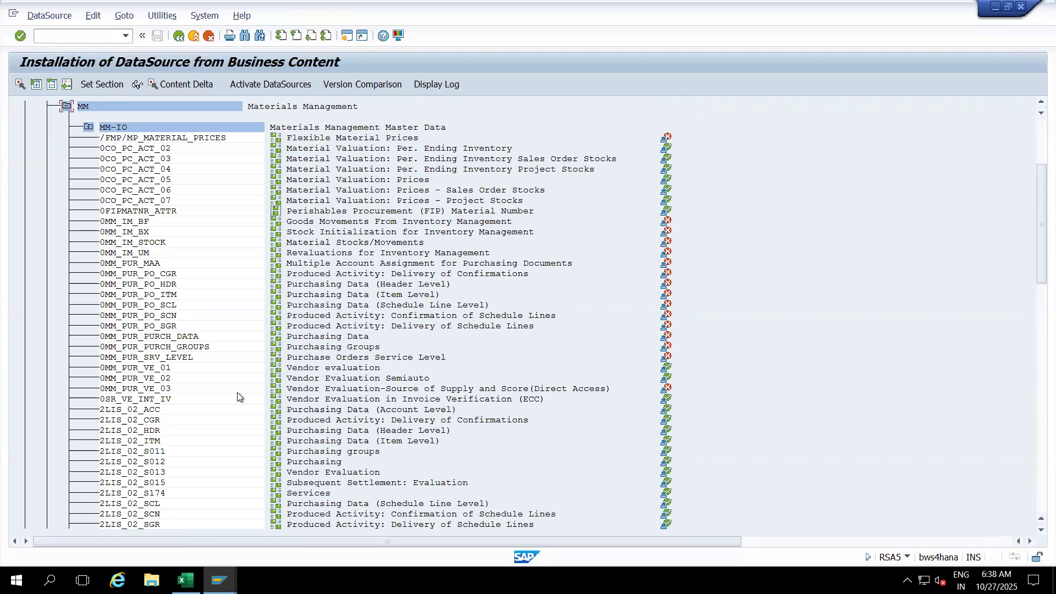
{"action": "left_click", "coordinate": [1035, 448]}
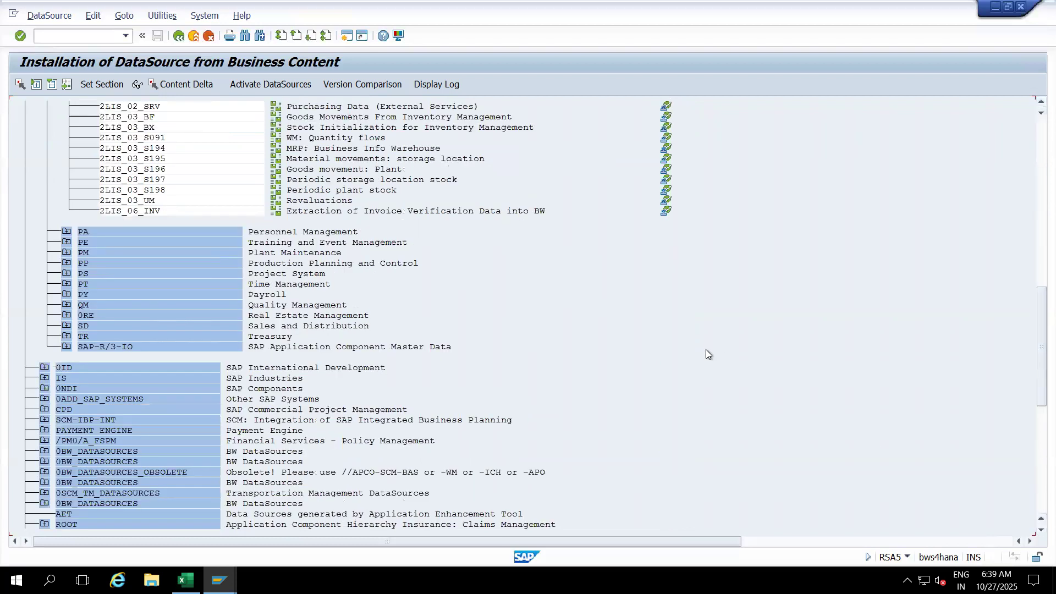
{"action": "left_click", "coordinate": [1037, 104]}
{"action": "left_click_drag", "start_coordinate": [1035, 104], "coordinate": [1035, 104]}
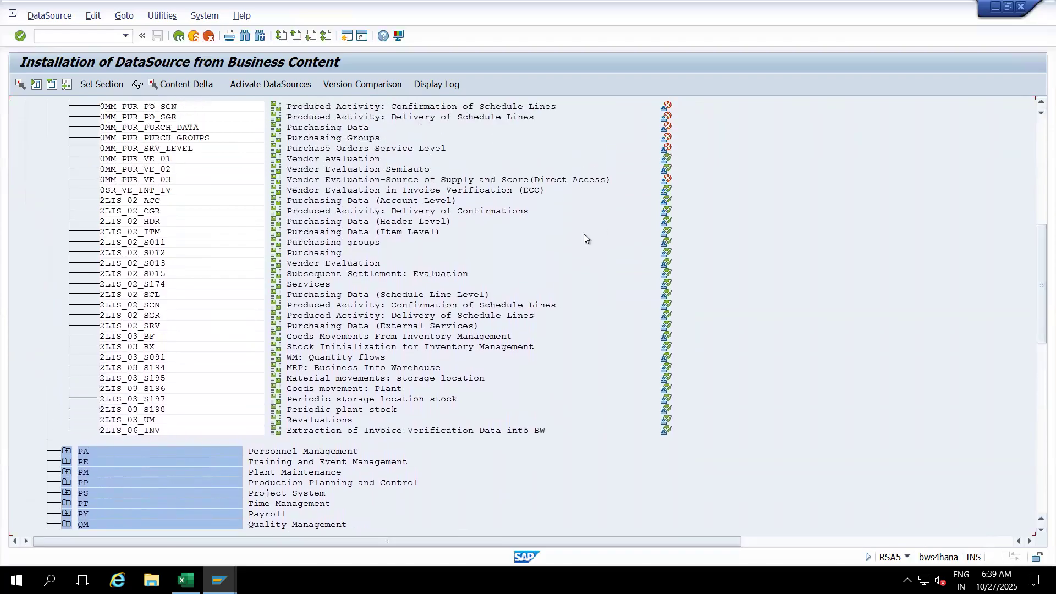
- Examine the MM transaction DataSources for purchasing (2LIS_02_HDR, ITM, SCL) and inventory (2LIS_03_BF, BX, UM)
{"action": "left_click", "coordinate": [148, 222]}
{"action": "left_click", "coordinate": [151, 232]}
{"action": "left_click", "coordinate": [148, 295]}
{"action": "left_click", "coordinate": [148, 337]}
{"action": "left_click", "coordinate": [136, 337]}
{"action": "left_click", "coordinate": [150, 348]}
{"action": "left_click", "coordinate": [149, 421]}
- Expand the MM-IO master data node and examine the storage location, material group, material type and vendor DataSources
{"action": "left_click", "coordinate": [1039, 159]}
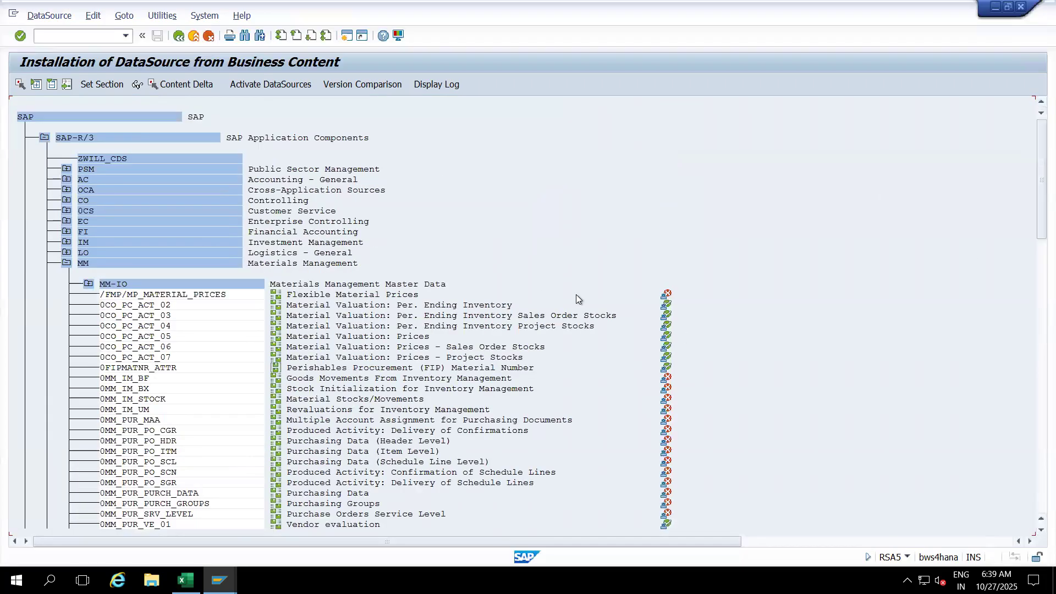
{"action": "left_click", "coordinate": [87, 283]}
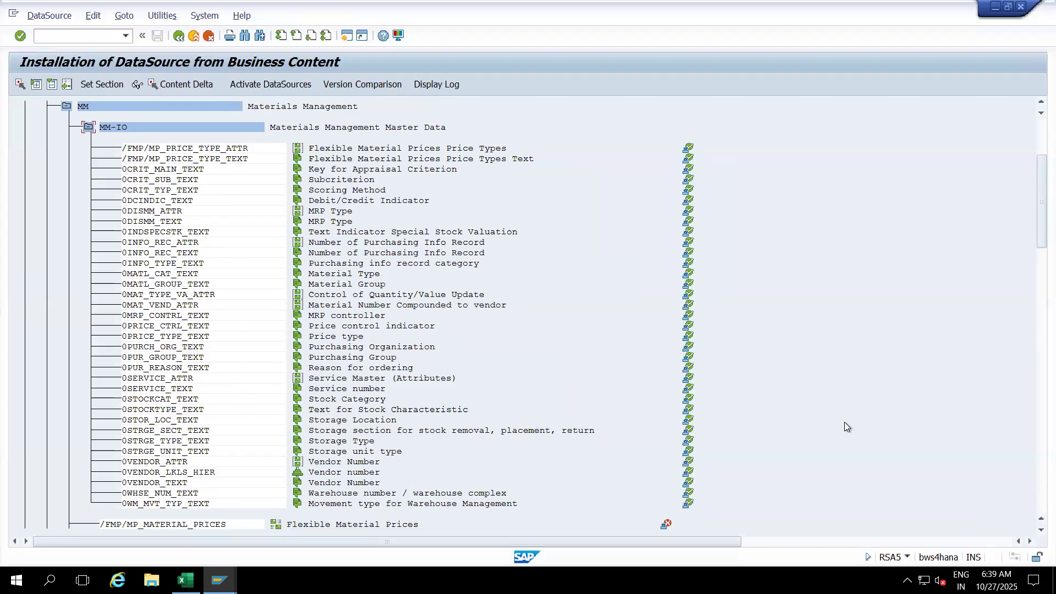
{"action": "left_click", "coordinate": [1036, 345]}
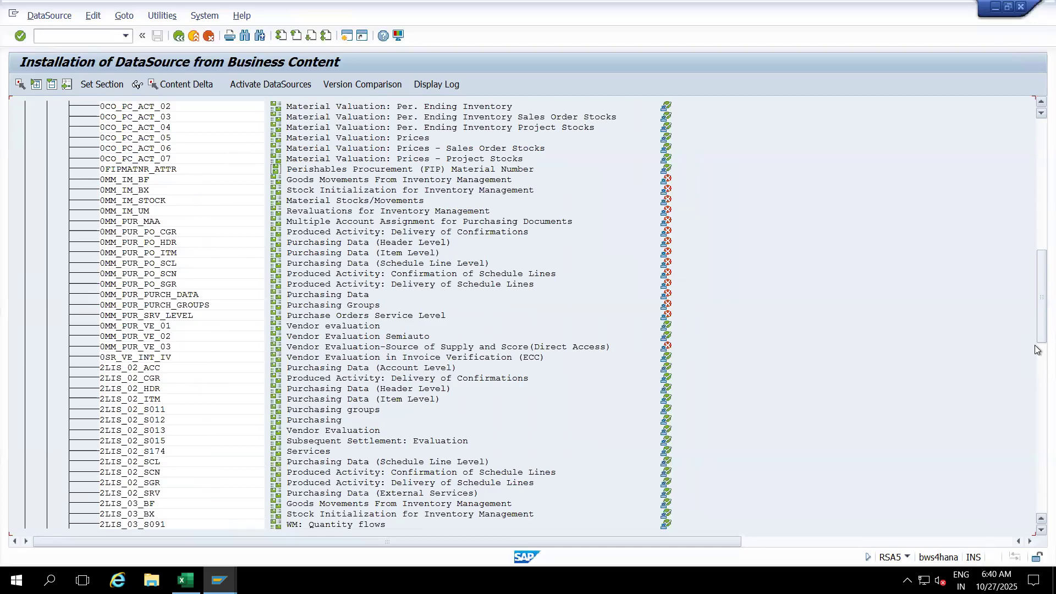
{"action": "left_click", "coordinate": [1035, 180]}
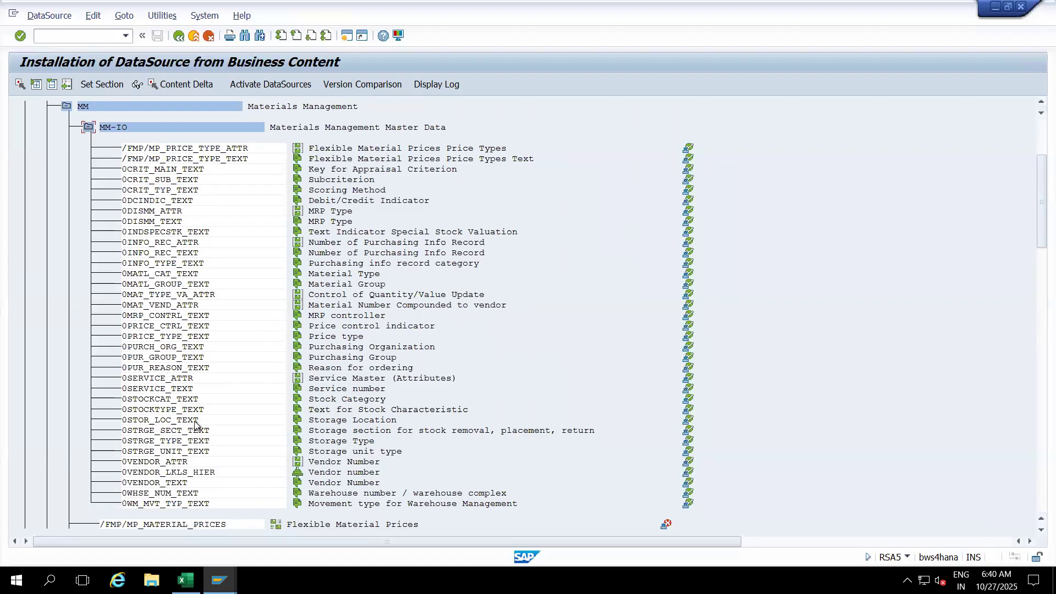
{"action": "left_click", "coordinate": [311, 421]}
{"action": "left_click", "coordinate": [203, 285]}
{"action": "left_click", "coordinate": [192, 274]}
{"action": "left_click", "coordinate": [183, 462]}
{"action": "left_click", "coordinate": [201, 471]}
{"action": "left_click", "coordinate": [180, 482]}
- Collapse the MM node and expand the FI Financial Accounting node
{"action": "left_click", "coordinate": [1035, 529]}
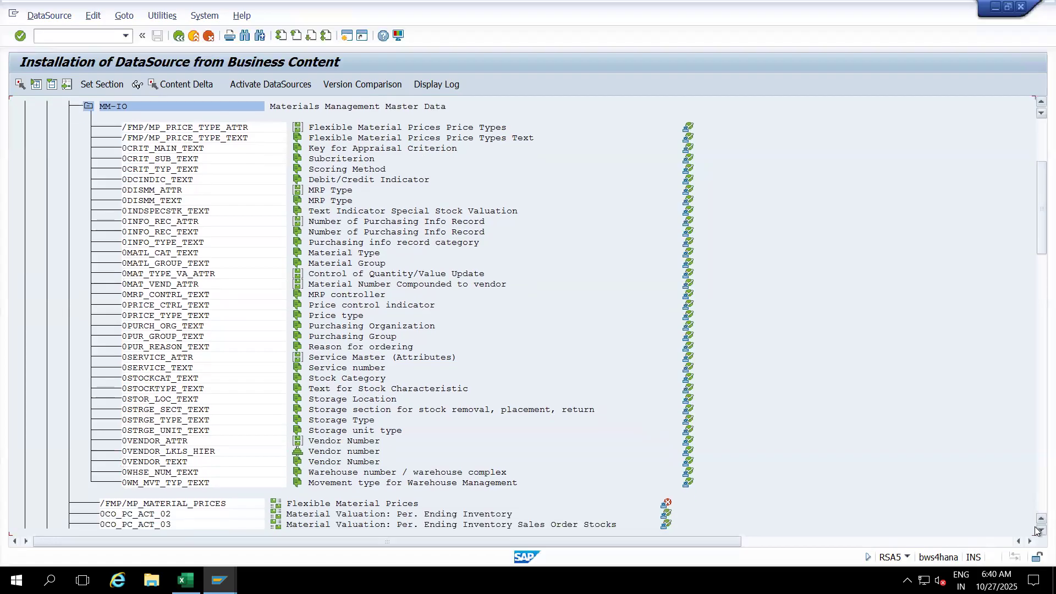
{"action": "left_click", "coordinate": [1037, 529]}
{"action": "left_click", "coordinate": [1037, 529]}
{"action": "left_click", "coordinate": [1037, 529]}
{"action": "left_click", "coordinate": [1038, 529]}
{"action": "left_click", "coordinate": [1038, 529]}
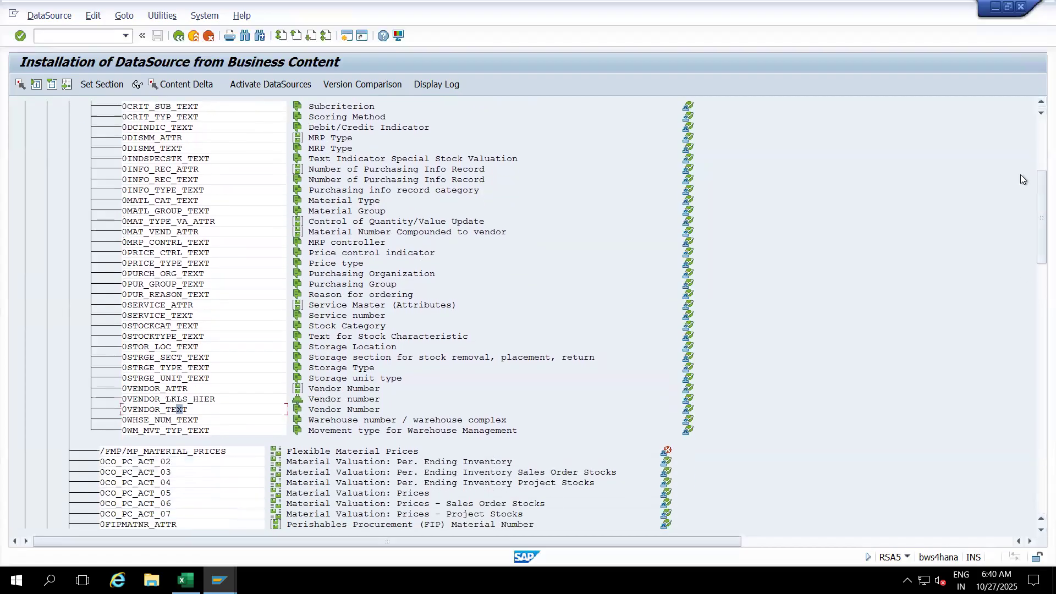
{"action": "left_click", "coordinate": [1041, 137]}
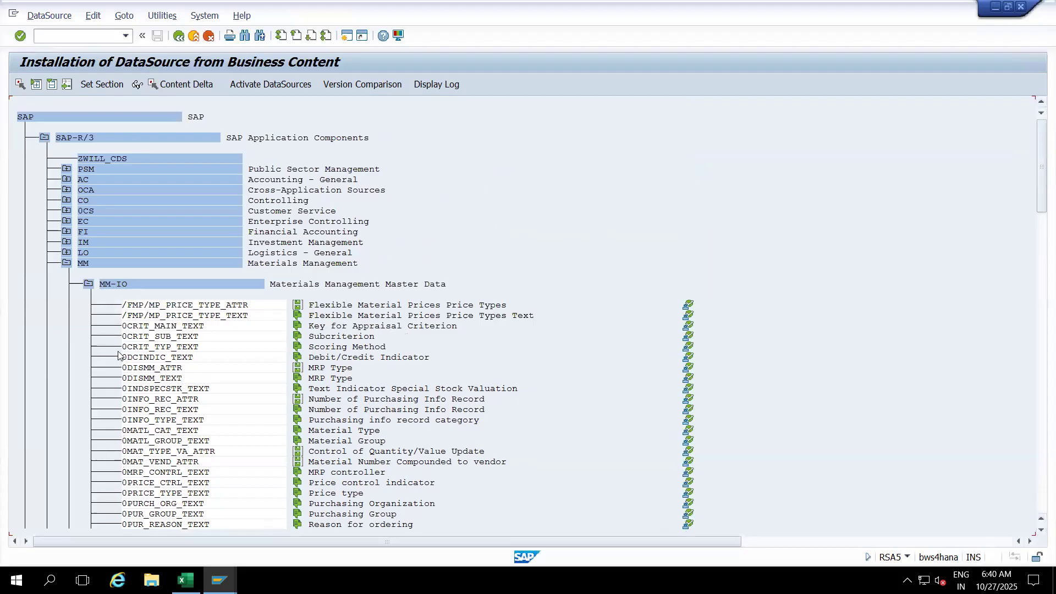
{"action": "left_click", "coordinate": [66, 263]}
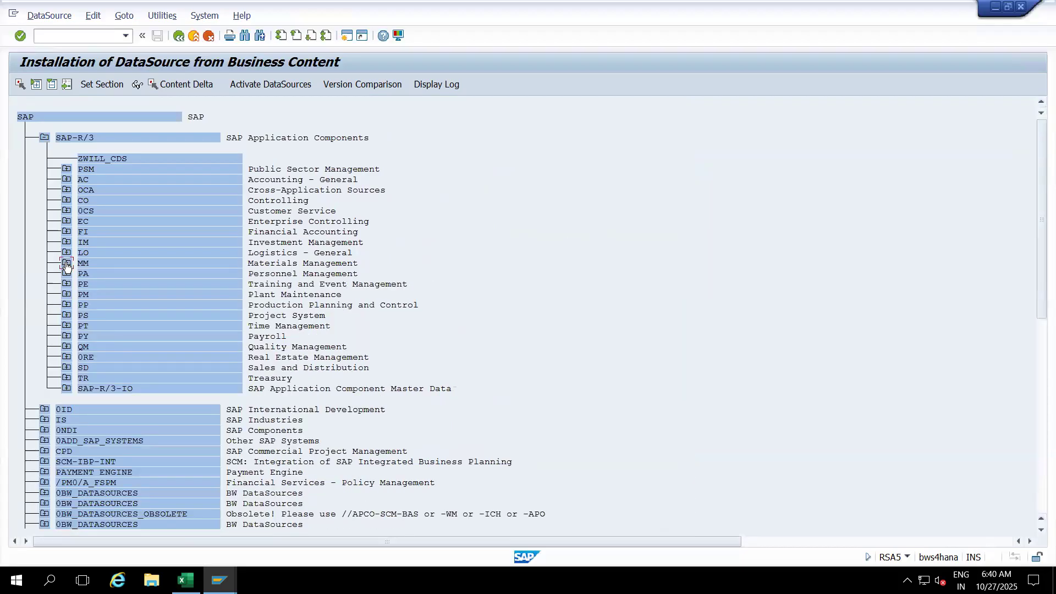
{"action": "left_click", "coordinate": [66, 232]}
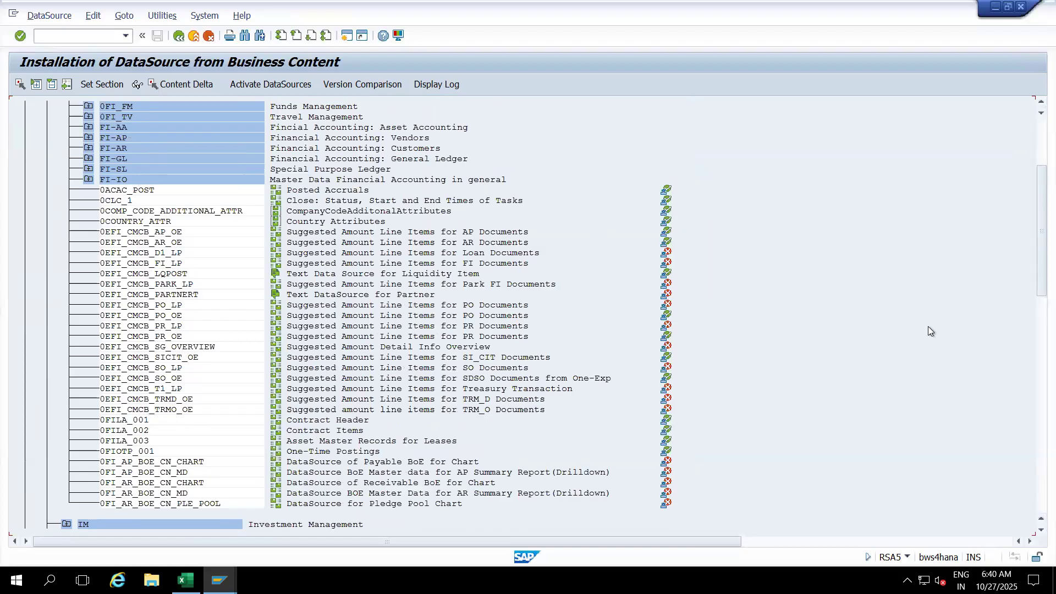
- Look through the FI node's DataSources and its sub-nodes, including FI-AP for vendors and FI-AR for customers
{"action": "left_click", "coordinate": [1039, 529]}
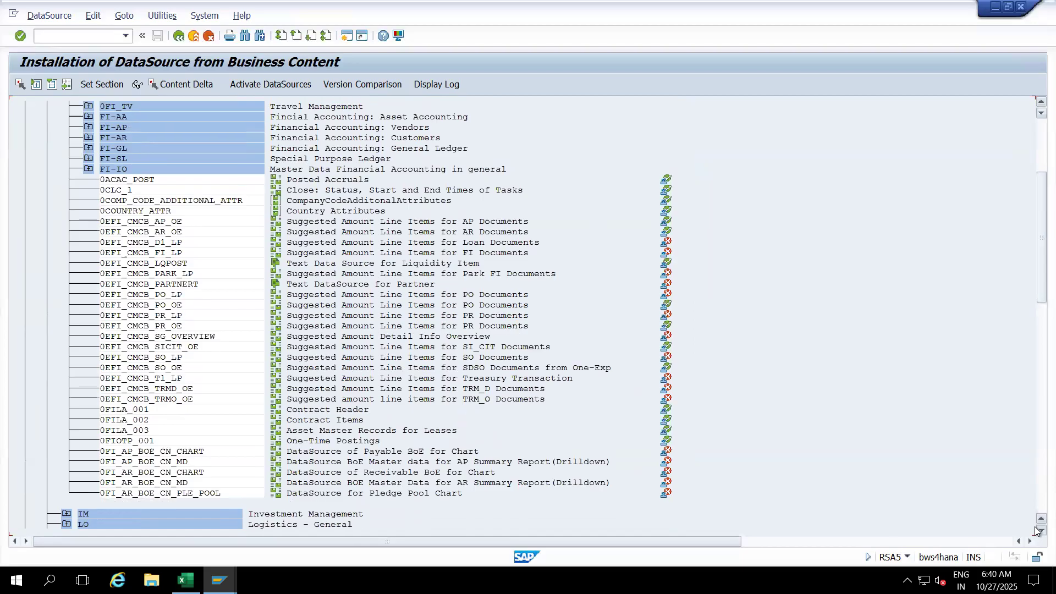
{"action": "left_click_drag", "start_coordinate": [1038, 529], "coordinate": [1036, 530]}
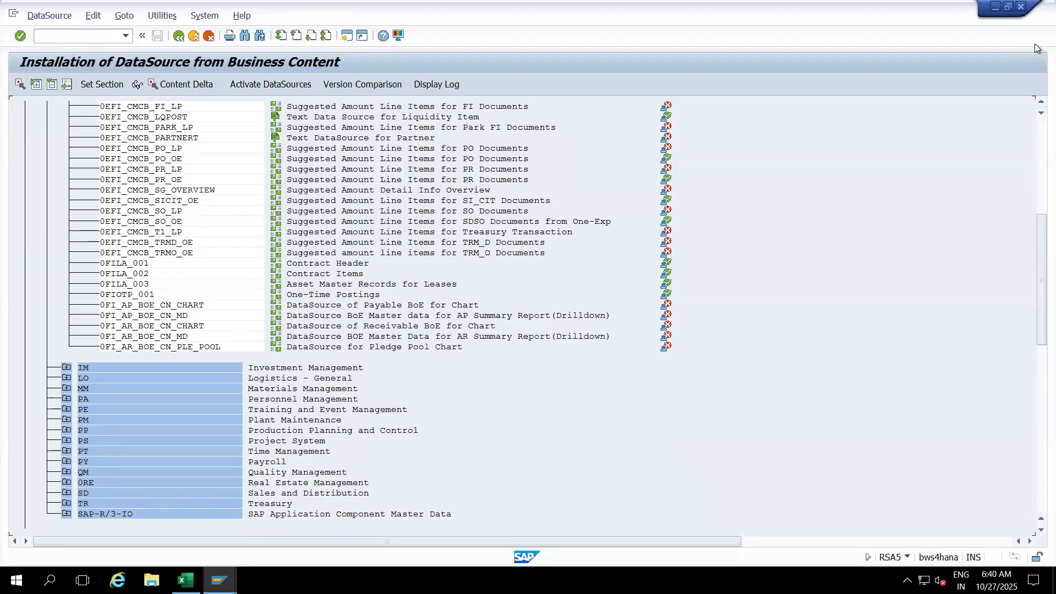
{"action": "left_click", "coordinate": [1039, 103]}
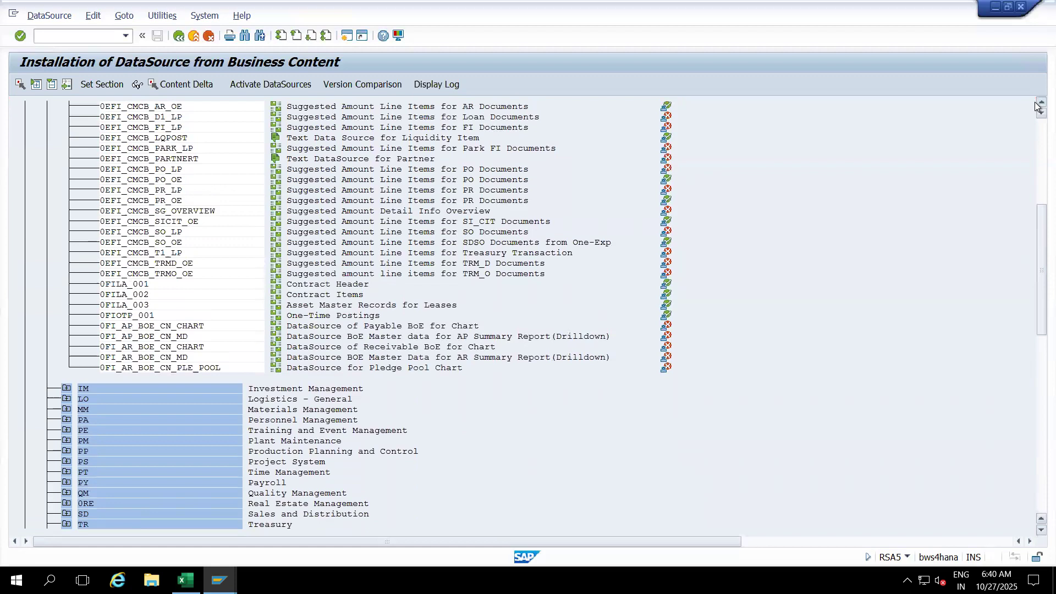
{"action": "left_click", "coordinate": [1039, 103]}
{"action": "left_click", "coordinate": [1038, 103]}
{"action": "left_click", "coordinate": [1038, 104]}
{"action": "left_click", "coordinate": [1038, 103]}
{"action": "left_click", "coordinate": [1038, 103]}
{"action": "left_click", "coordinate": [1038, 103]}
{"action": "left_click", "coordinate": [1038, 104]}
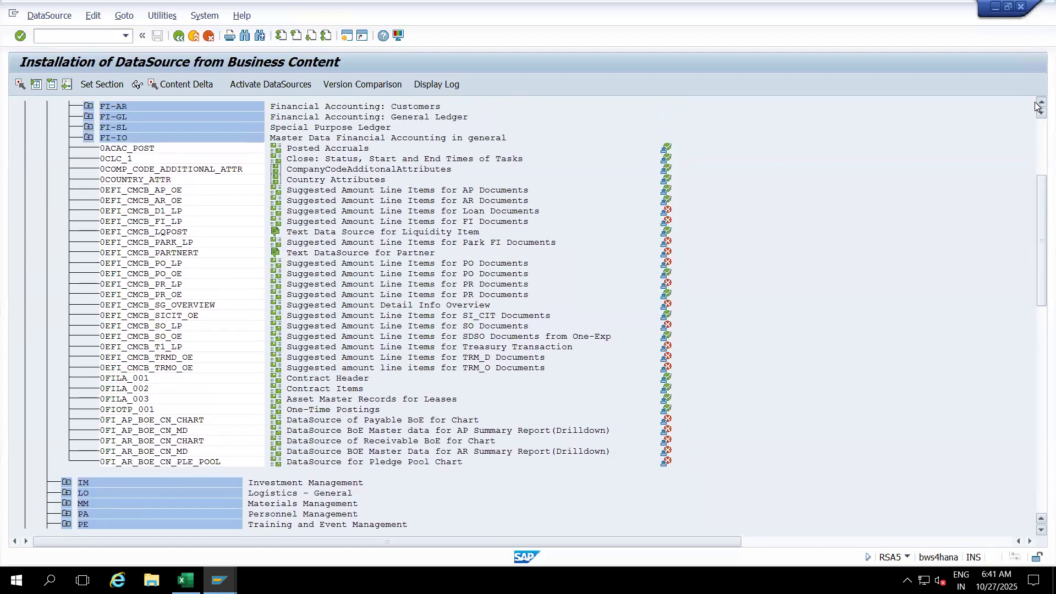
{"action": "left_click", "coordinate": [1038, 103]}
{"action": "left_click", "coordinate": [1038, 103]}
{"action": "left_click", "coordinate": [1039, 103]}
{"action": "left_click", "coordinate": [1040, 104]}
{"action": "left_click", "coordinate": [1039, 104]}
{"action": "left_click", "coordinate": [1039, 103]}
{"action": "left_click", "coordinate": [1039, 103]}
{"action": "left_click", "coordinate": [1040, 104]}
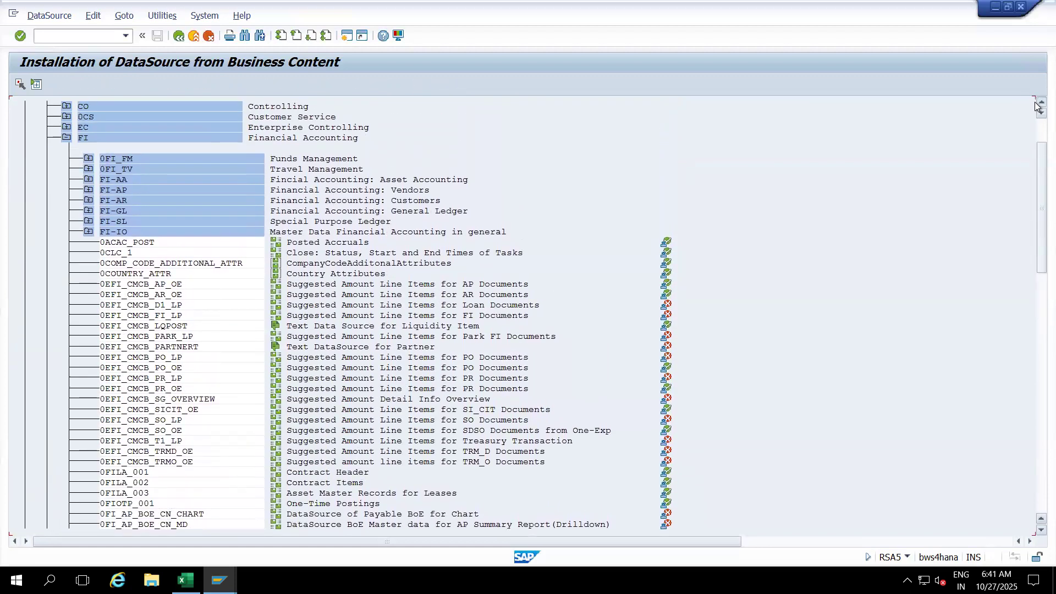
{"action": "left_click", "coordinate": [1039, 103]}
{"action": "left_click", "coordinate": [1039, 104]}
{"action": "left_click", "coordinate": [1038, 104]}
{"action": "left_click", "coordinate": [1038, 104]}
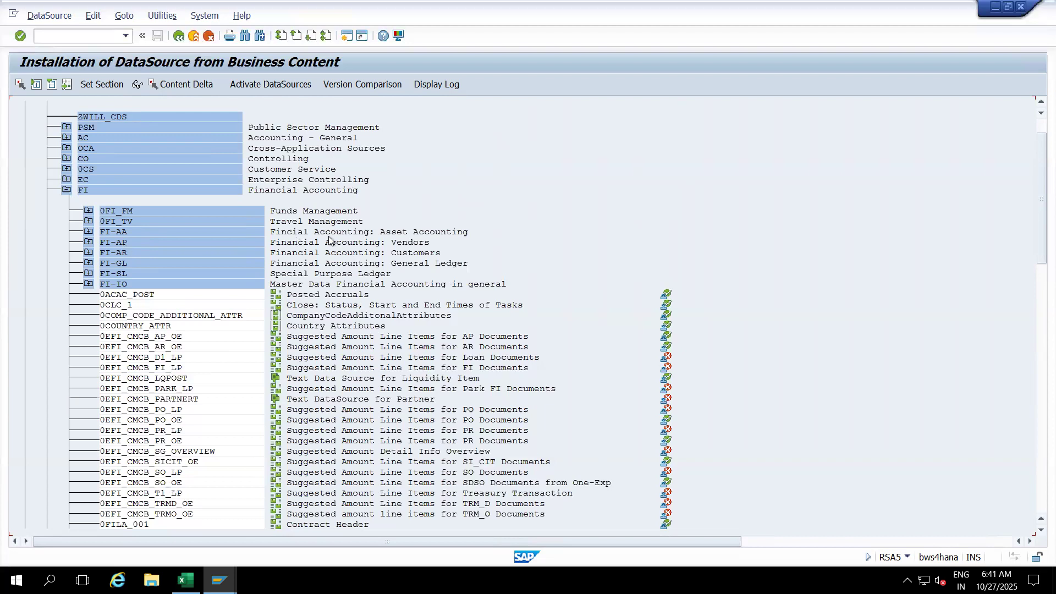
{"action": "left_click", "coordinate": [366, 242]}
{"action": "left_click", "coordinate": [420, 255]}
- Expand the FI-GL node and examine the general ledger DataSources 0FI_ACDOCA_10, 0FI_ACDOCA_20, 0FI_GL_10 and 0FI_GL_4
{"action": "left_click", "coordinate": [87, 264]}
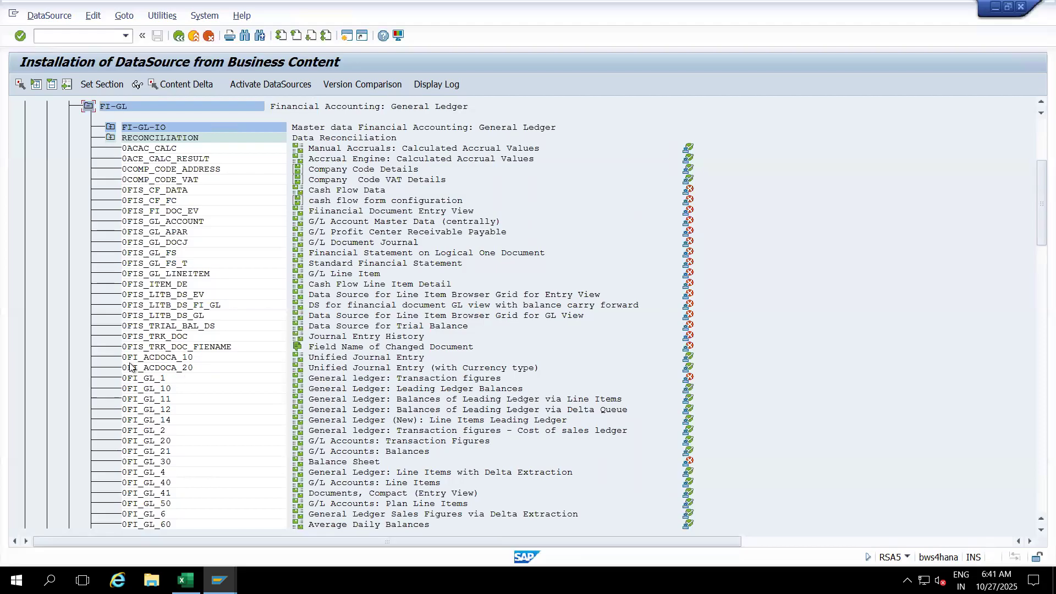
{"action": "left_click", "coordinate": [193, 358]}
{"action": "key", "text": "Down"}
{"action": "left_click", "coordinate": [167, 358]}
{"action": "left_click", "coordinate": [163, 368]}
{"action": "left_click", "coordinate": [168, 388]}
{"action": "left_click", "coordinate": [164, 471]}
{"action": "left_click", "coordinate": [1035, 381]}
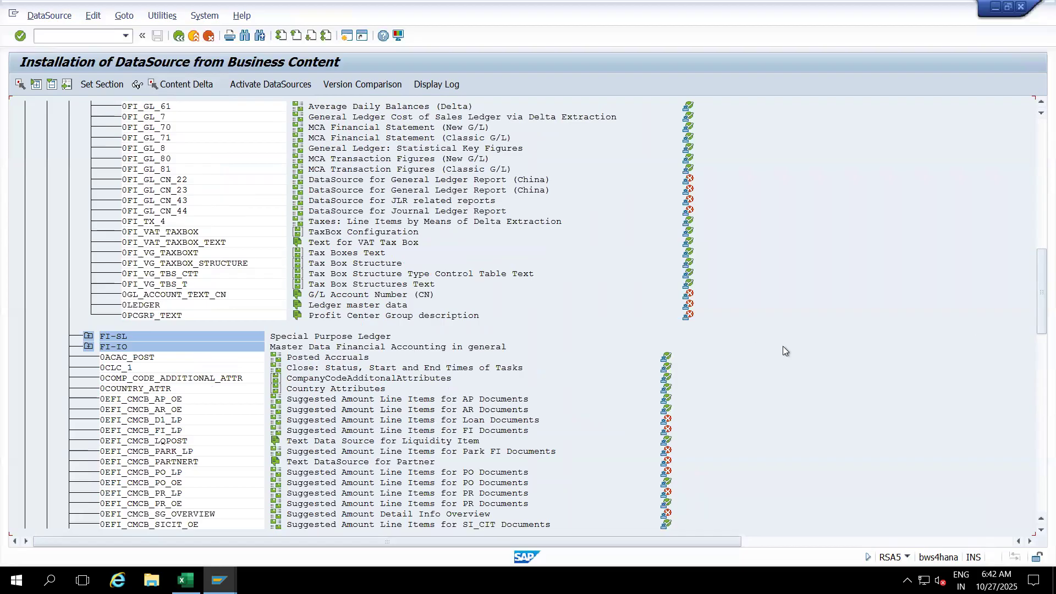
{"action": "left_click", "coordinate": [1035, 196]}
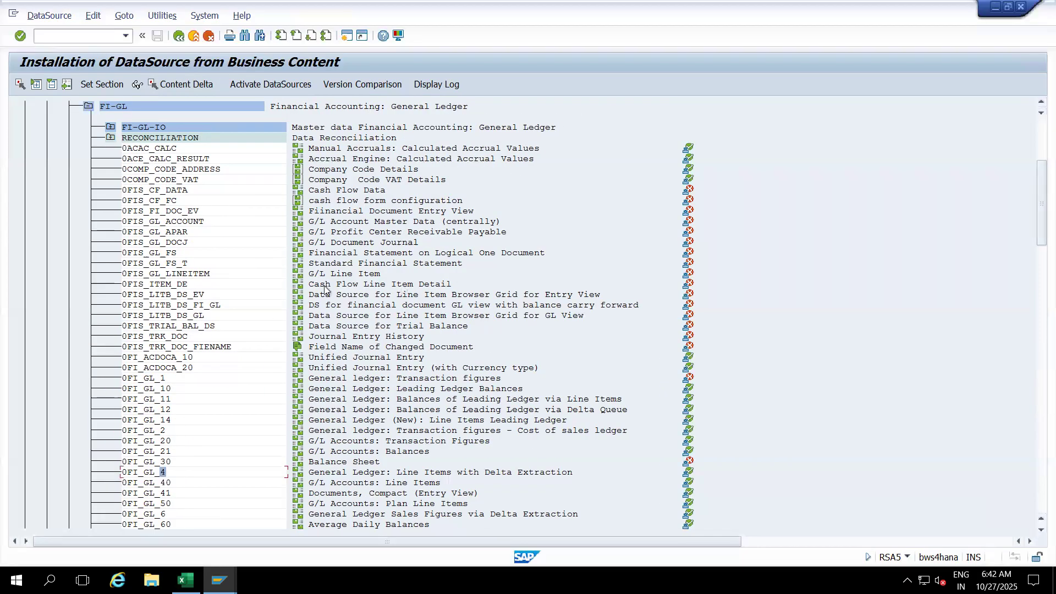
{"action": "left_click", "coordinate": [190, 359]}
- Expand the FI-GL-IO node to view the general ledger master data DataSources, and collapse the FI-GL node
{"action": "left_click", "coordinate": [1038, 102]}
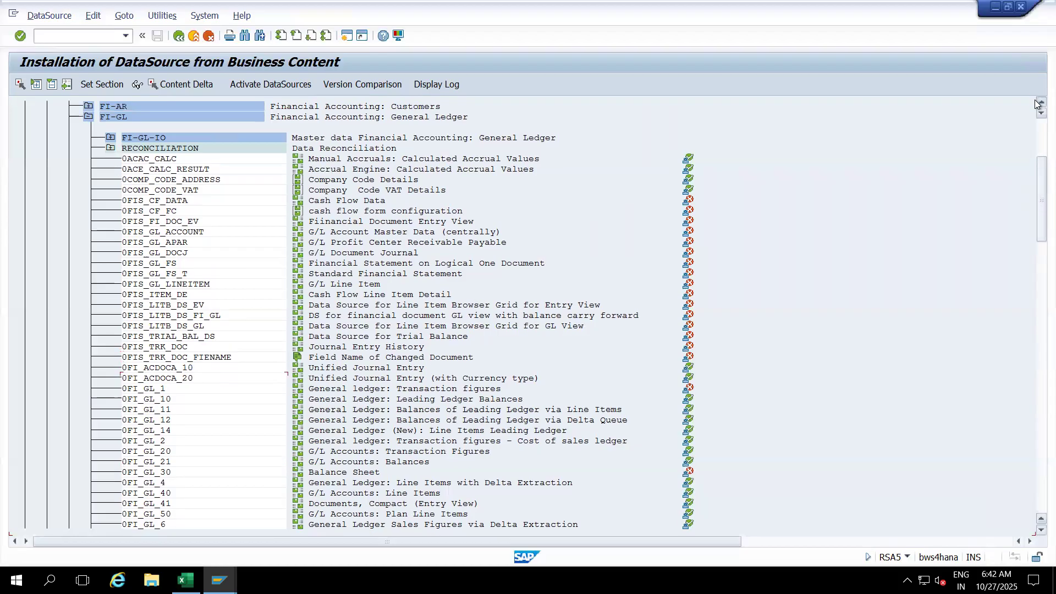
{"action": "left_click", "coordinate": [1038, 104]}
{"action": "left_click", "coordinate": [1038, 104]}
{"action": "left_click", "coordinate": [1038, 104]}
{"action": "left_click", "coordinate": [1038, 104]}
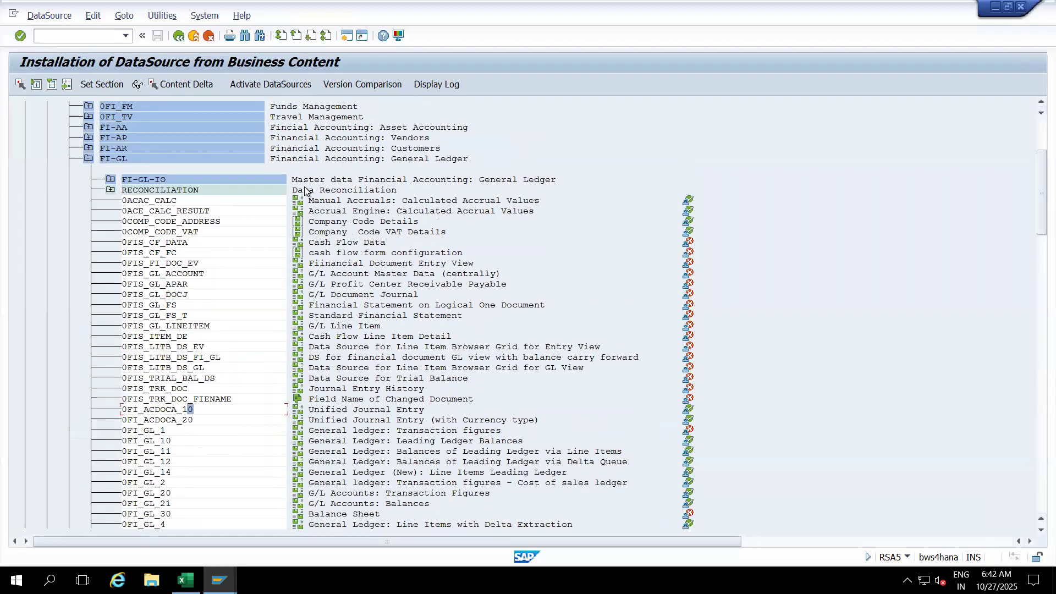
{"action": "left_click", "coordinate": [111, 180]}
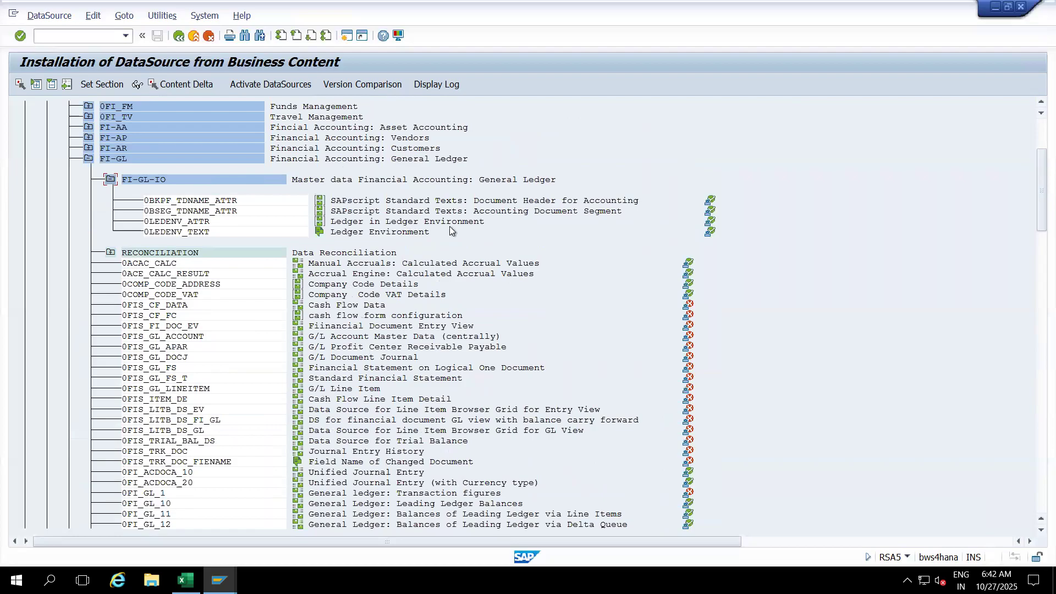
{"action": "left_click", "coordinate": [88, 158]}
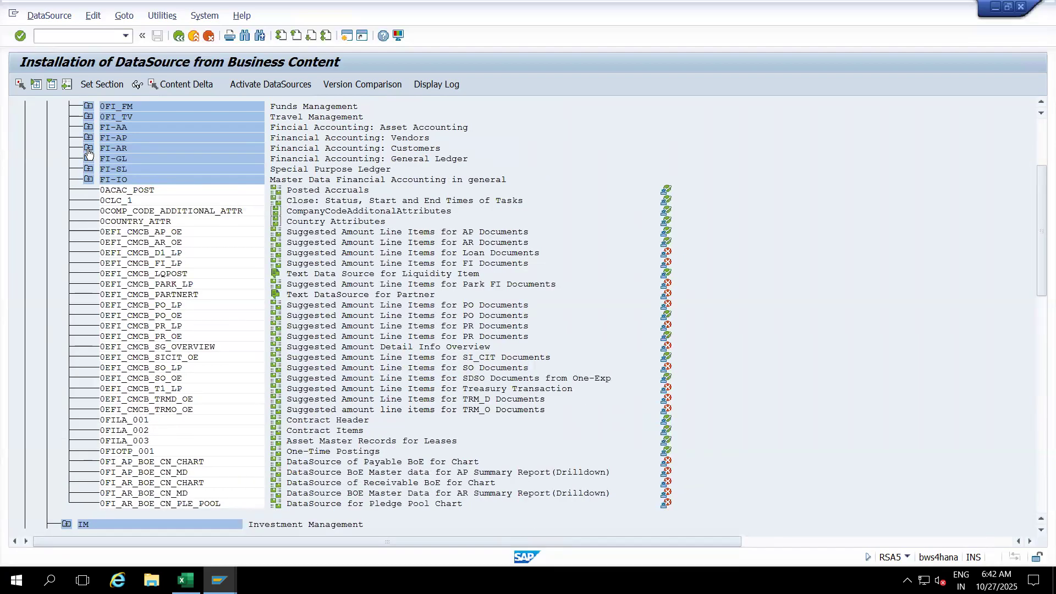
- Expand the FI-AR node, examine the customer DataSources 0FI_AR_31 and 0FI_AR_4, and collapse the node
{"action": "left_click", "coordinate": [88, 148]}
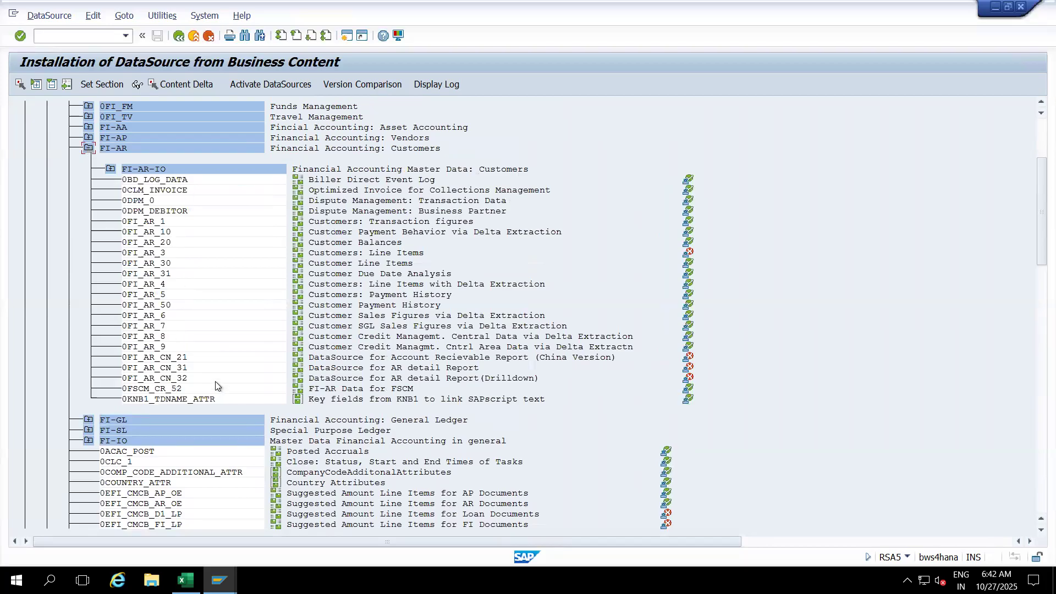
{"action": "left_click", "coordinate": [157, 276]}
{"action": "left_click", "coordinate": [163, 286]}
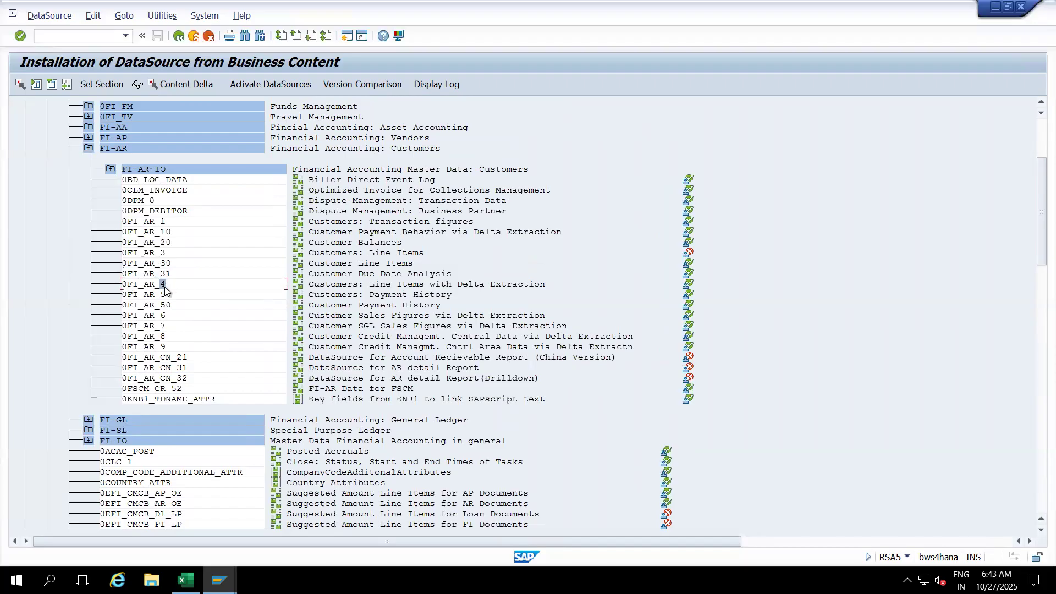
{"action": "left_click", "coordinate": [88, 149]}
- Expand the FI-AP node, examine the vendor line item DataSource 0FI_AP_4, and collapse the node
{"action": "left_click", "coordinate": [89, 140]}
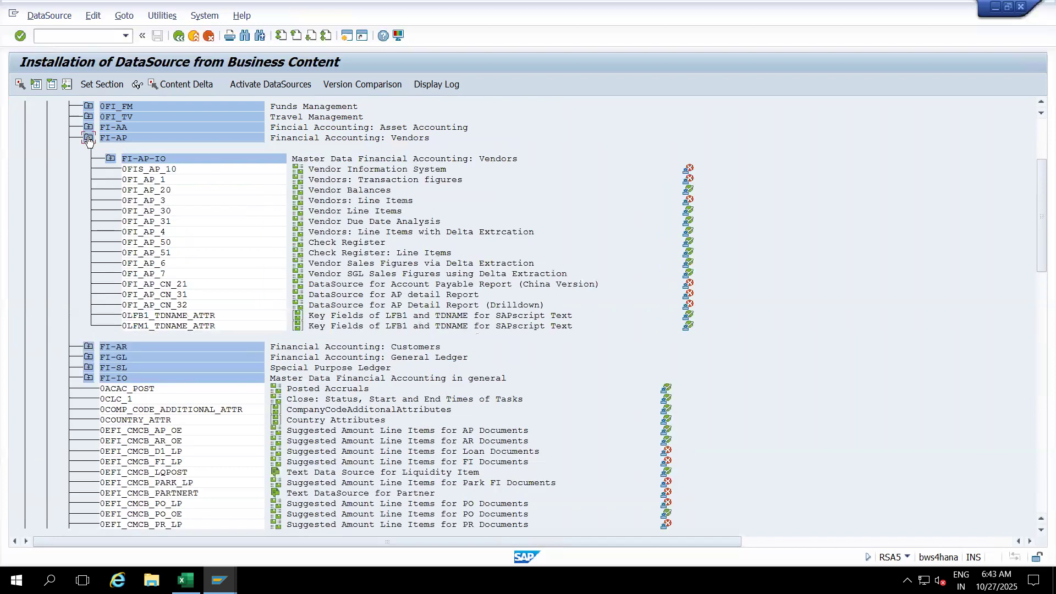
{"action": "left_click", "coordinate": [158, 233]}
{"action": "left_click", "coordinate": [89, 137]}
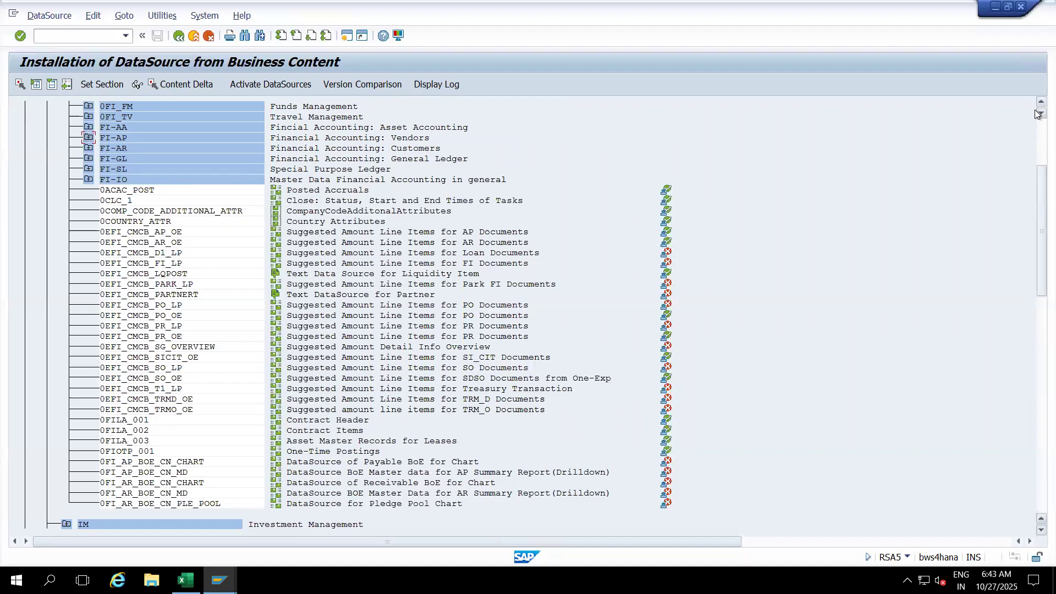
- Expand the FI-IO node and examine its master data DataSources, including business area, chart of accounts and company code attributes
{"action": "scroll", "coordinate": [1035, 109], "scroll_direction": "up", "scroll_amount": 1}
{"action": "scroll", "coordinate": [1035, 110], "scroll_direction": "up", "scroll_amount": 4}
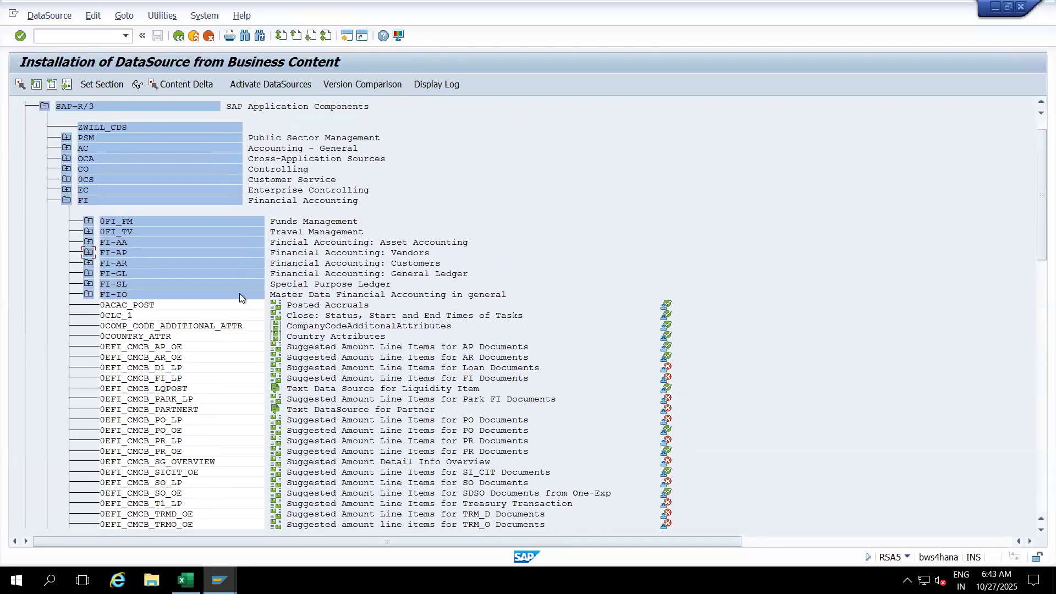
{"action": "left_click", "coordinate": [90, 296]}
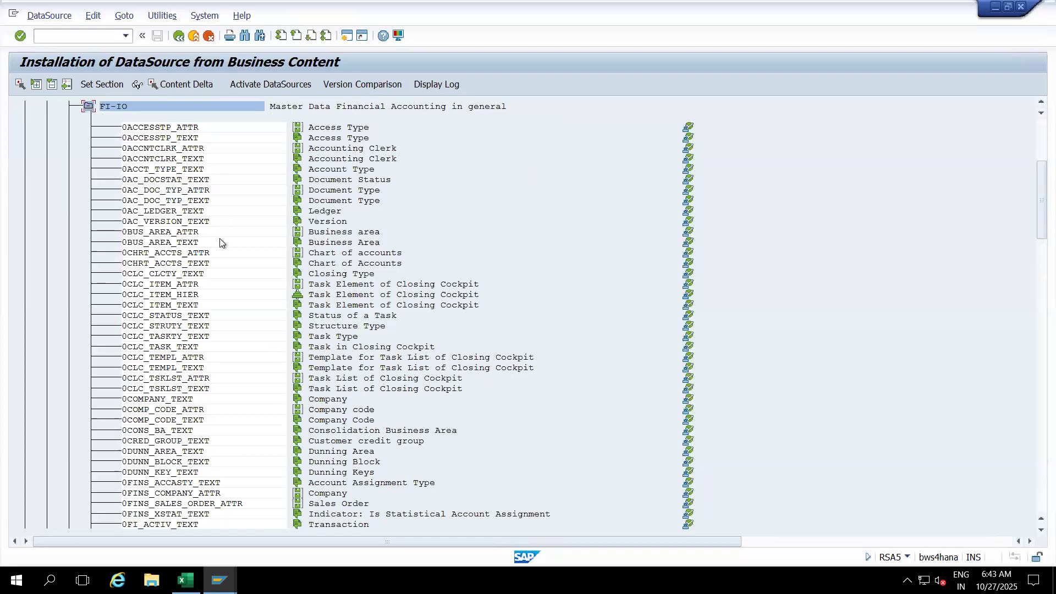
{"action": "left_click", "coordinate": [186, 233]}
{"action": "left_click", "coordinate": [197, 253]}
{"action": "left_click", "coordinate": [200, 410]}
{"action": "left_click", "coordinate": [197, 411]}
{"action": "left_click", "coordinate": [1034, 421]}
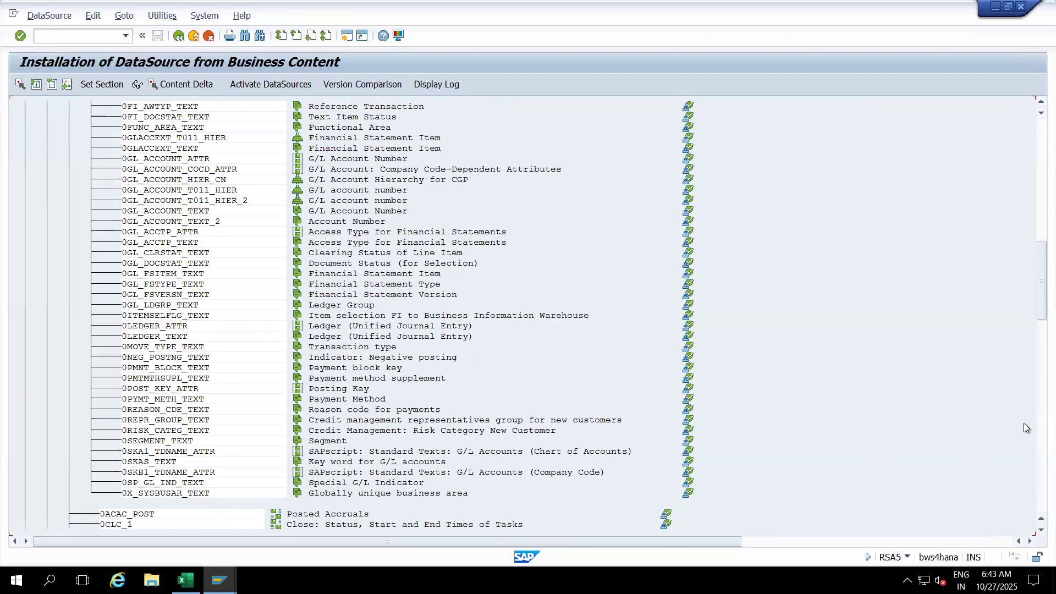
{"action": "left_click", "coordinate": [1041, 423]}
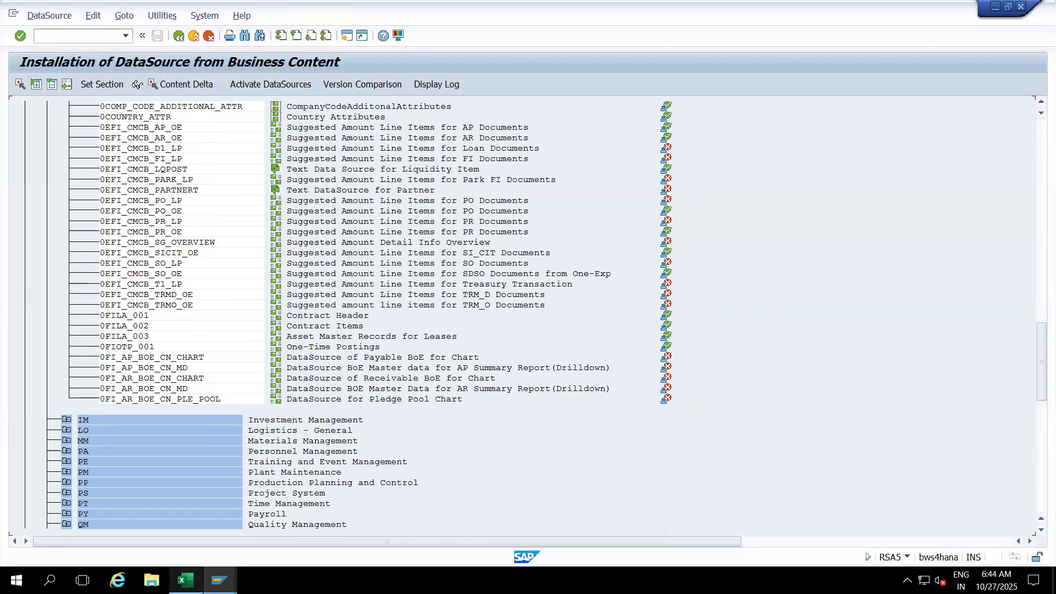
- Switch to the Excel workbook and review the important transaction codes listed from RSA5 to SM37 and LBWG to OLI9BW
{"action": "left_click", "coordinate": [186, 580]}
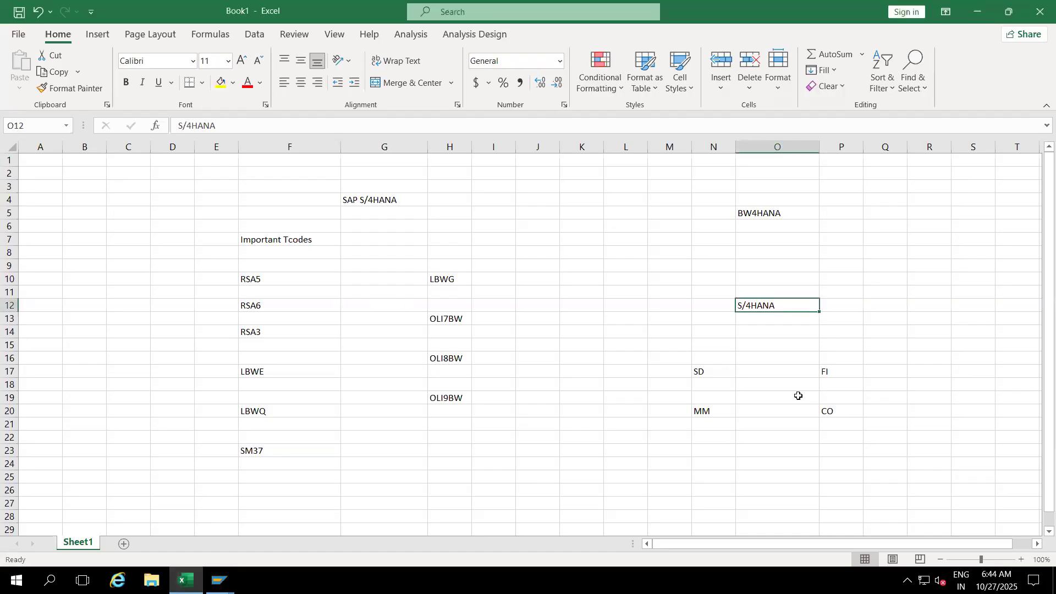
{"action": "left_click_drag", "start_coordinate": [287, 279], "coordinate": [458, 450]}
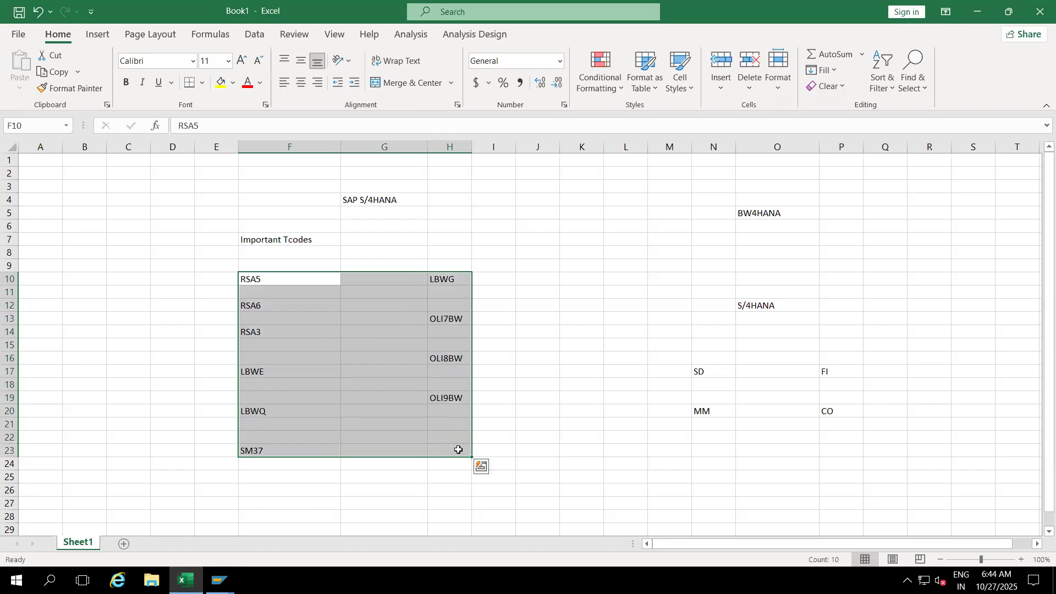
{"action": "left_click", "coordinate": [523, 428]}
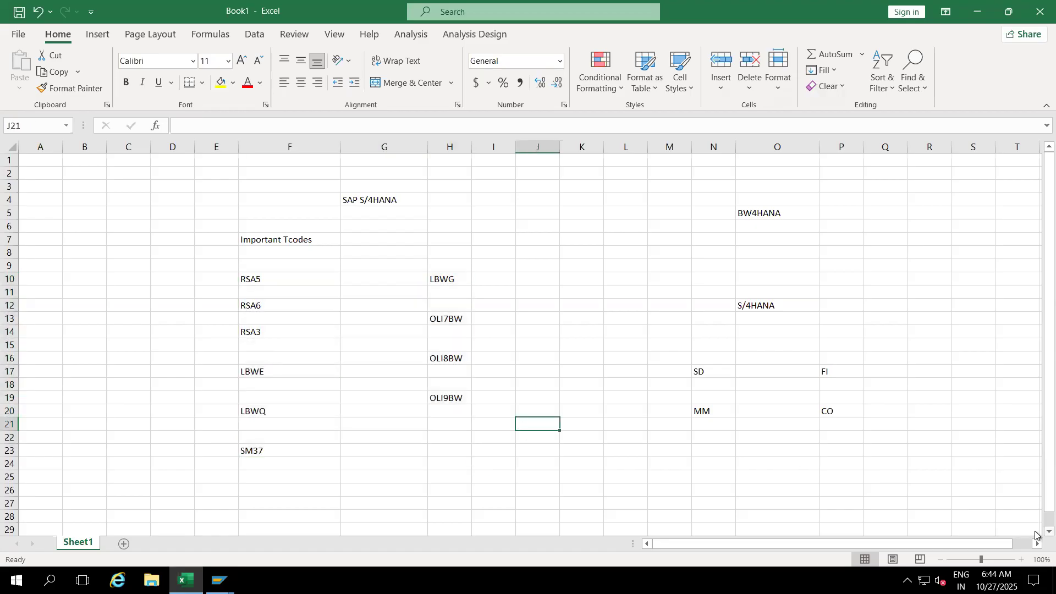
{"action": "scroll", "coordinate": [1036, 534], "scroll_direction": "down", "scroll_amount": 3}
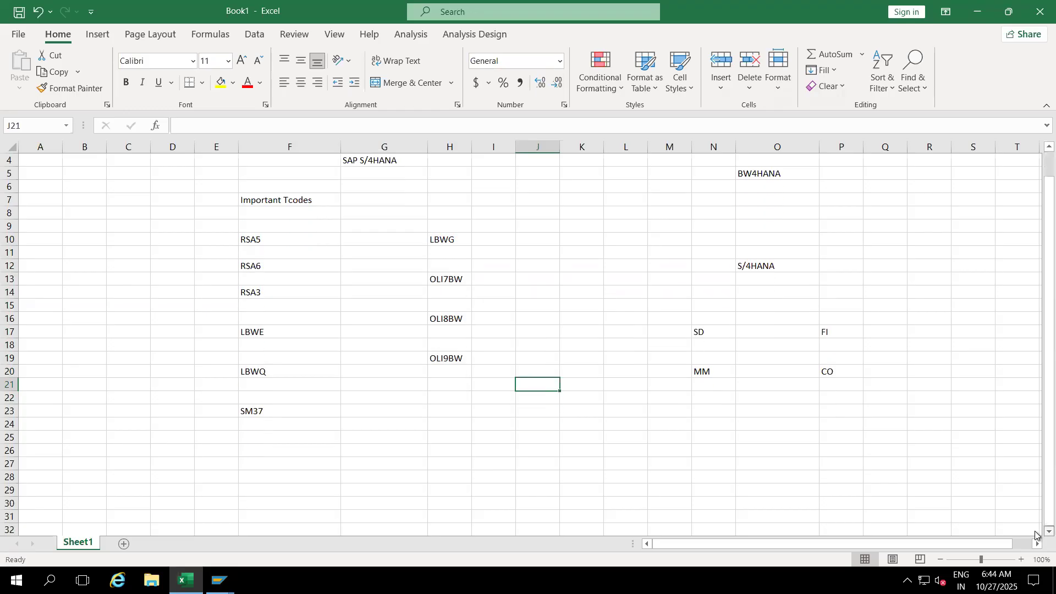
{"action": "scroll", "coordinate": [1036, 533], "scroll_direction": "down", "scroll_amount": 3}
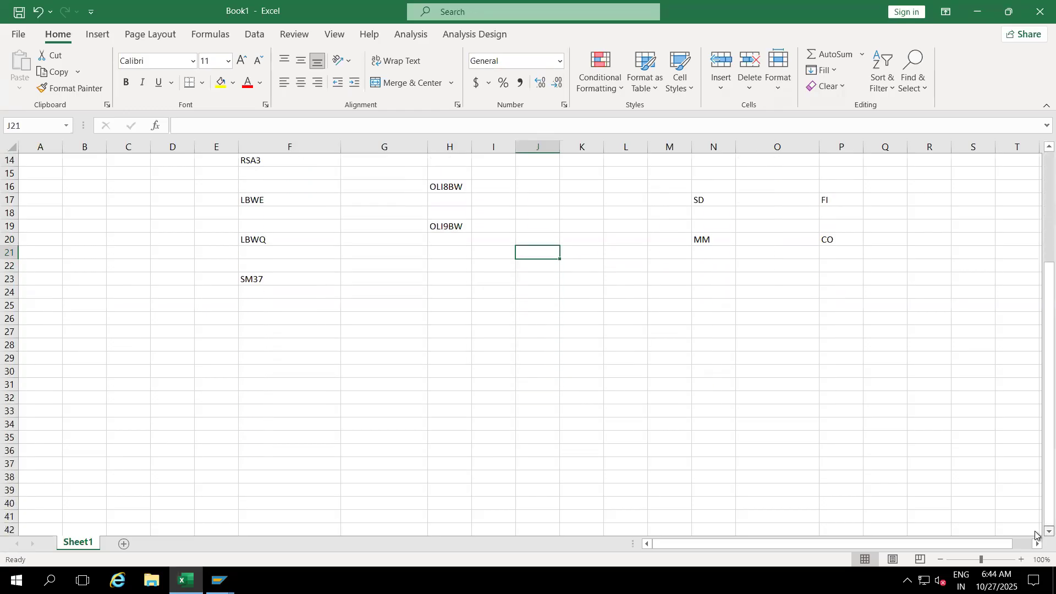
- Enter LIS_12_VCITM in cell E34 below the transaction code list and widen column E to fit it
{"action": "scroll", "coordinate": [1035, 533], "scroll_direction": "down", "scroll_amount": 3}
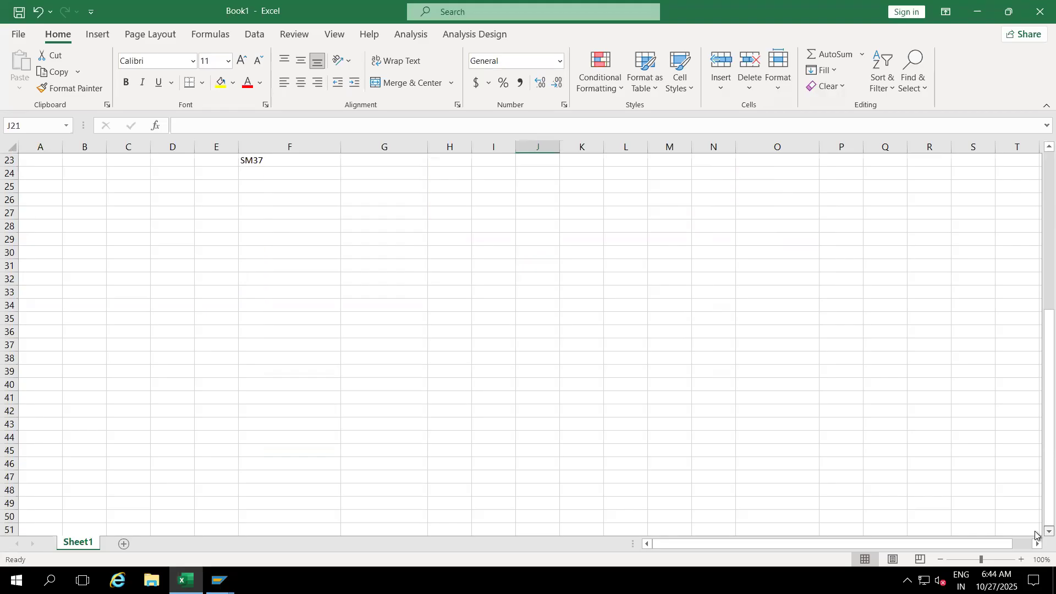
{"action": "left_click", "coordinate": [210, 268]}
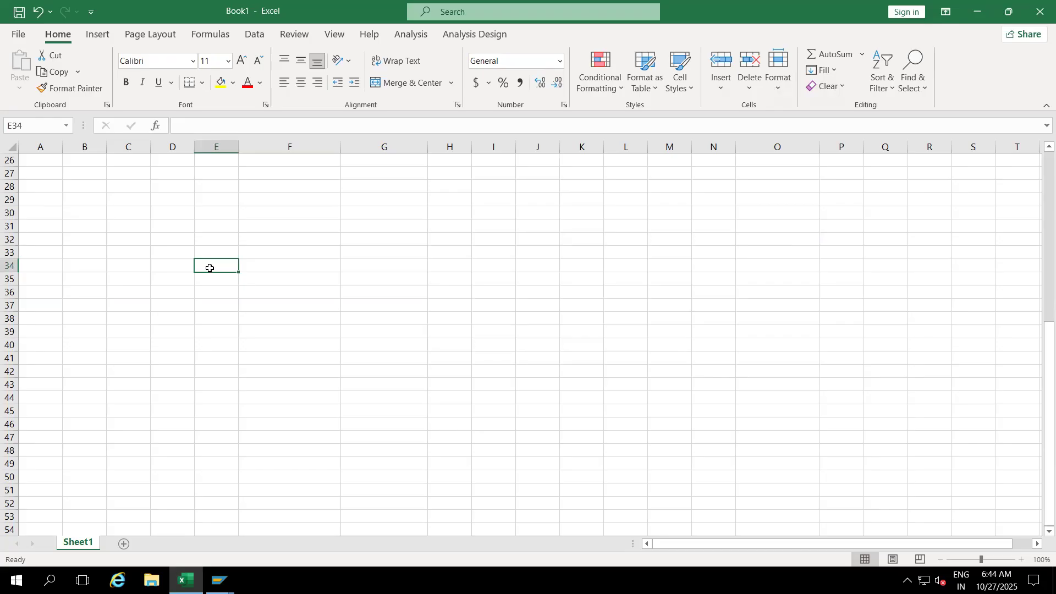
{"action": "type", "text": "2l"}
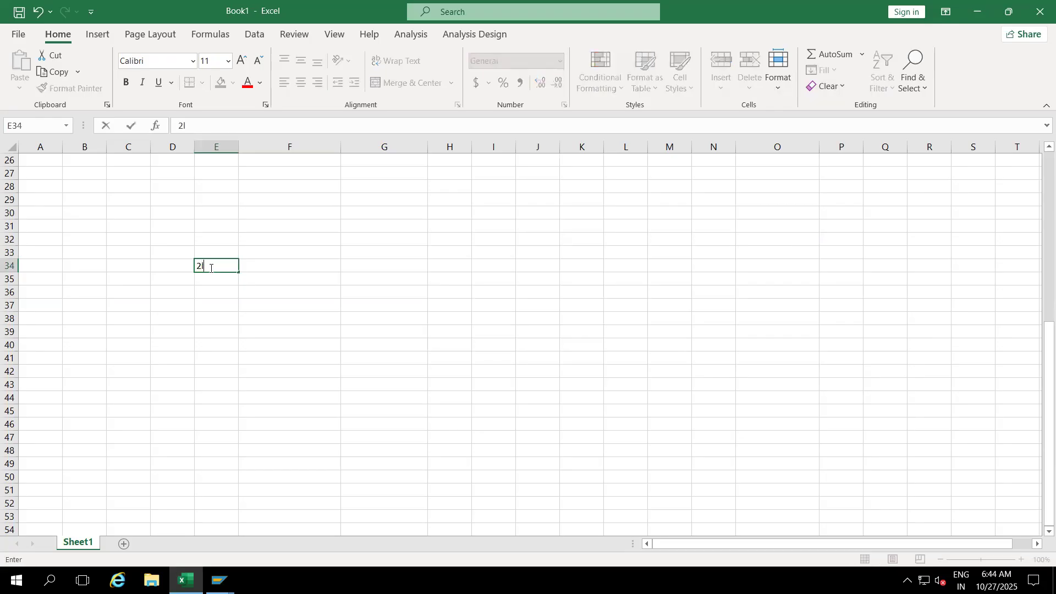
{"action": "key", "text": "BackSpace"}
{"action": "key", "text": "BackSpace"}
{"action": "type", "text": "LIS_"}
{"action": "type", "text": "VCITM"}
{"action": "left_click", "coordinate": [270, 317]}
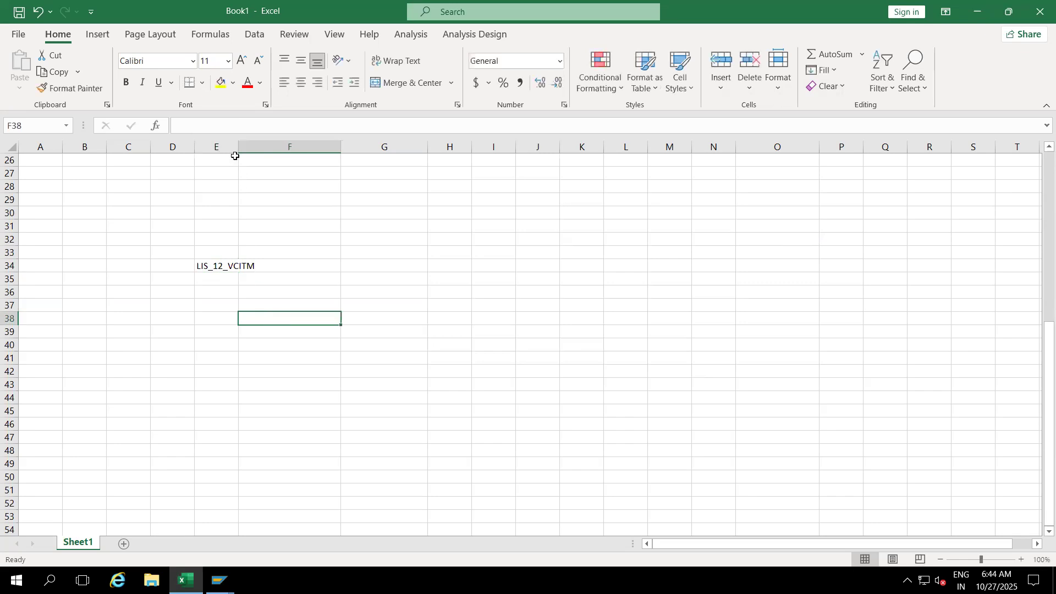
{"action": "left_click_drag", "start_coordinate": [235, 148], "coordinate": [285, 157]}
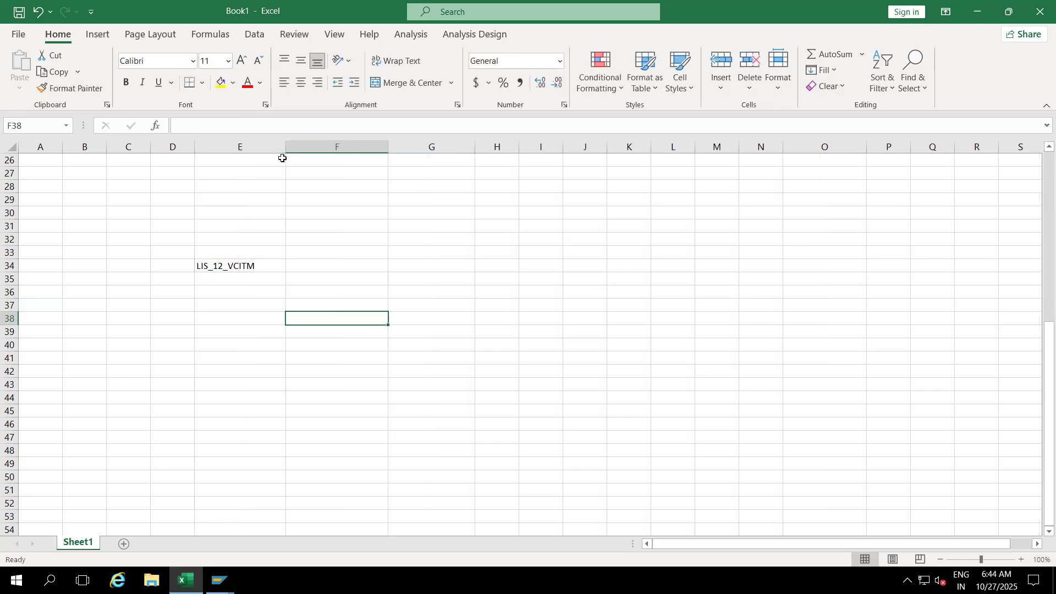
- Enter 2LIS_12_VCITM in cell A34 and widen column A to fit it
{"action": "left_click", "coordinate": [196, 265]}
{"action": "key", "text": "Home"}
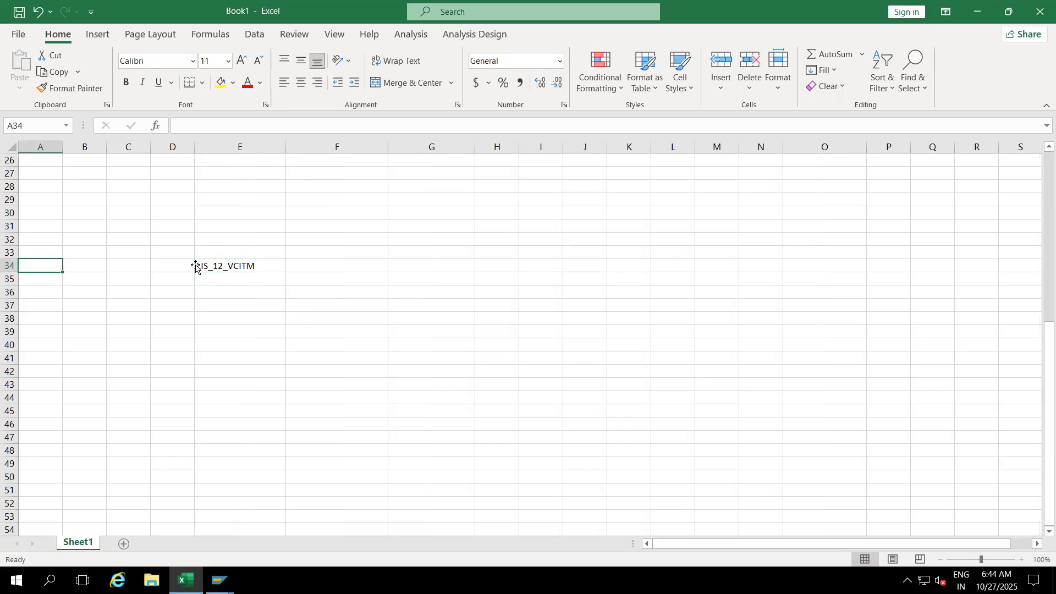
{"action": "type", "text": "2"}
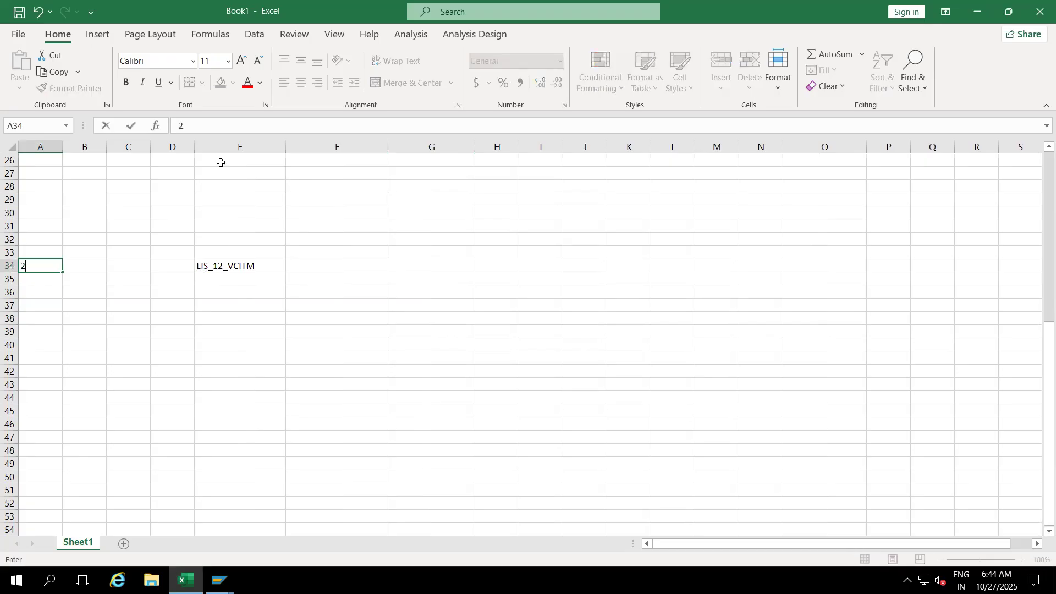
{"action": "left_click", "coordinate": [205, 130]}
{"action": "type", "text": "LIS_12_VCITM"}
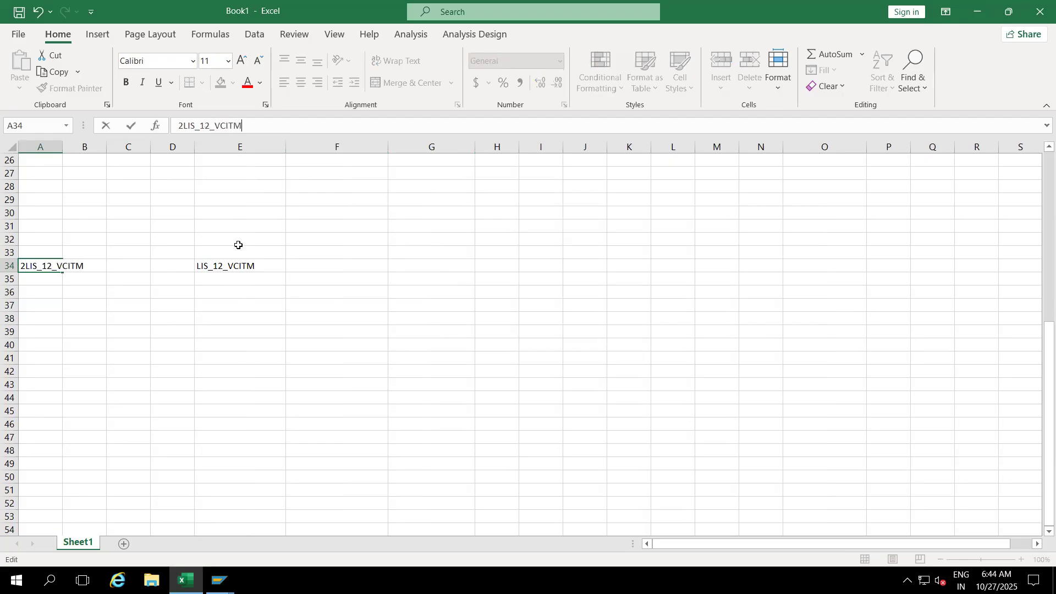
{"action": "left_click", "coordinate": [248, 300]}
{"action": "left_click_drag", "start_coordinate": [63, 145], "coordinate": [105, 145]}
- Clear the duplicate entry in cell E34 and enter RSA5 in cell A33 above the DataSource name
{"action": "left_click", "coordinate": [278, 267]}
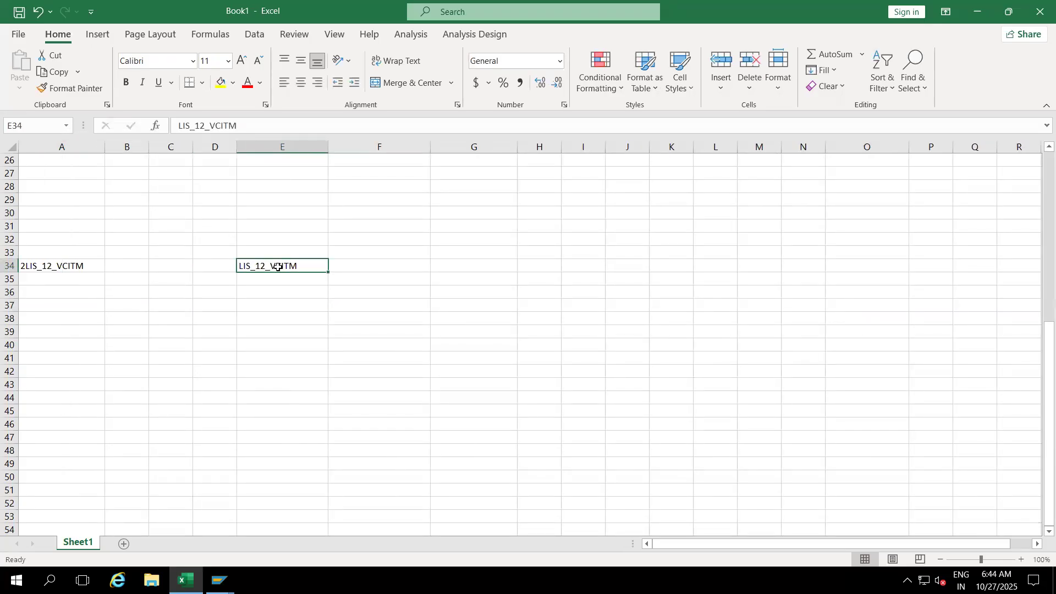
{"action": "key", "text": "Delete"}
{"action": "left_click", "coordinate": [68, 254]}
{"action": "type", "text": "RSA%"}
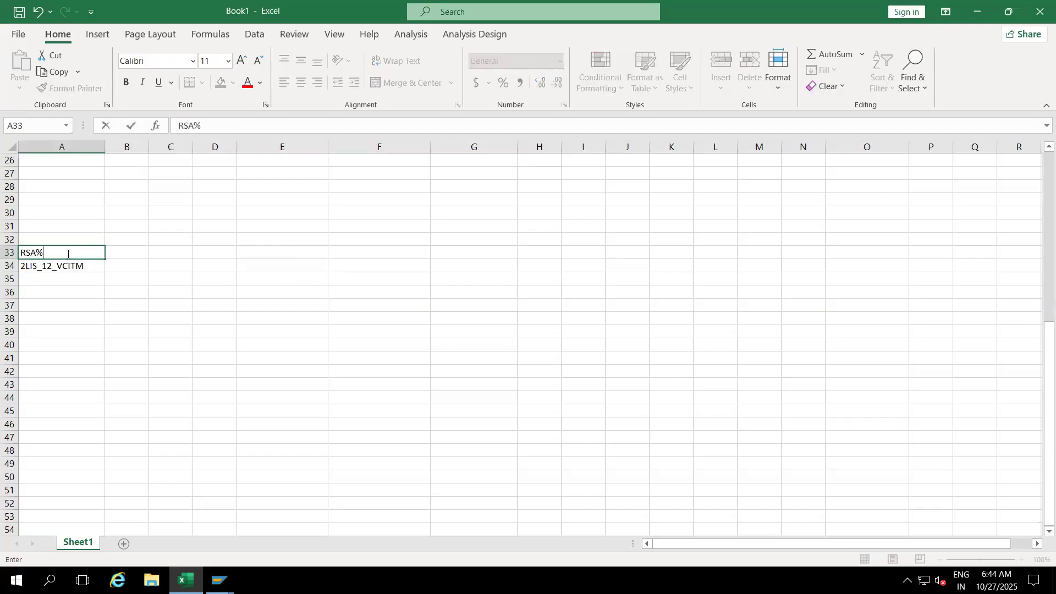
{"action": "key", "text": "BackSpace"}
{"action": "type", "text": "5"}
{"action": "left_click", "coordinate": [76, 341]}
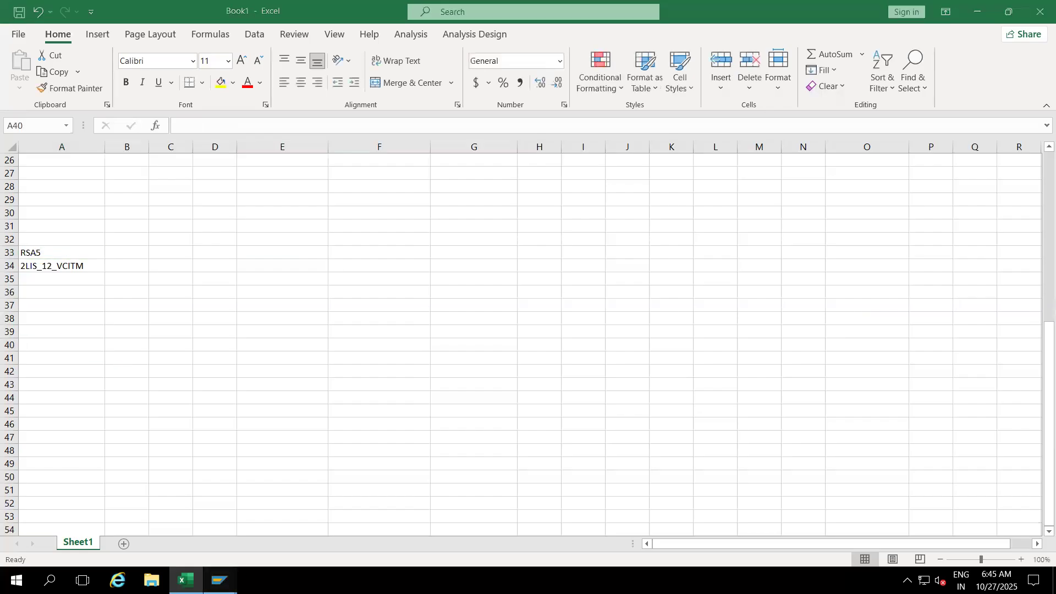
- Switch to SAP, start SE11 in a new session and display the database table ROOSATTR
{"action": "mouse_move", "coordinate": [219, 567]}
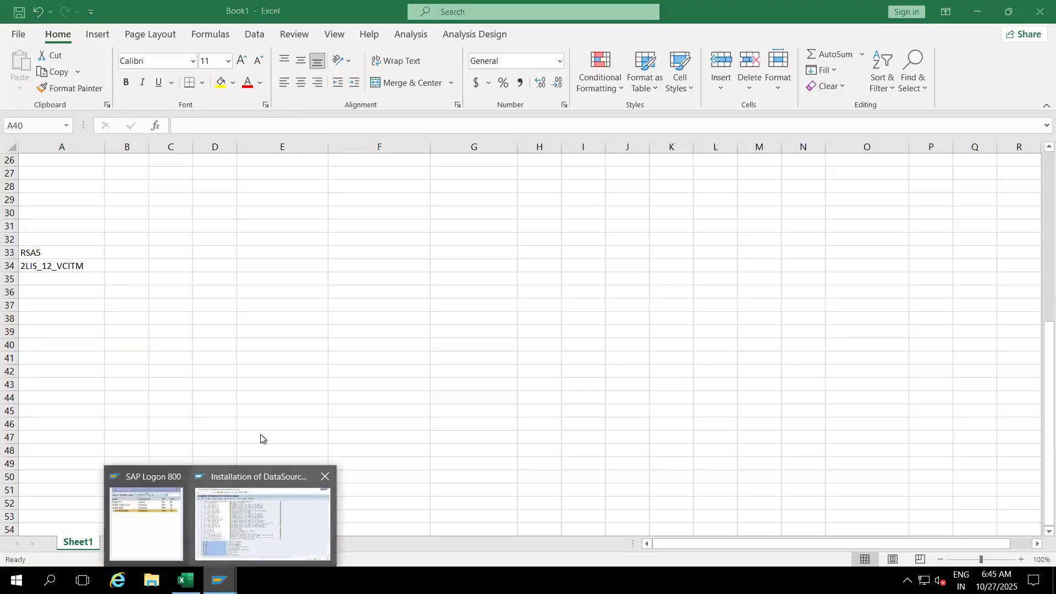
{"action": "left_click", "coordinate": [262, 517]}
{"action": "type", "text": "/ose"}
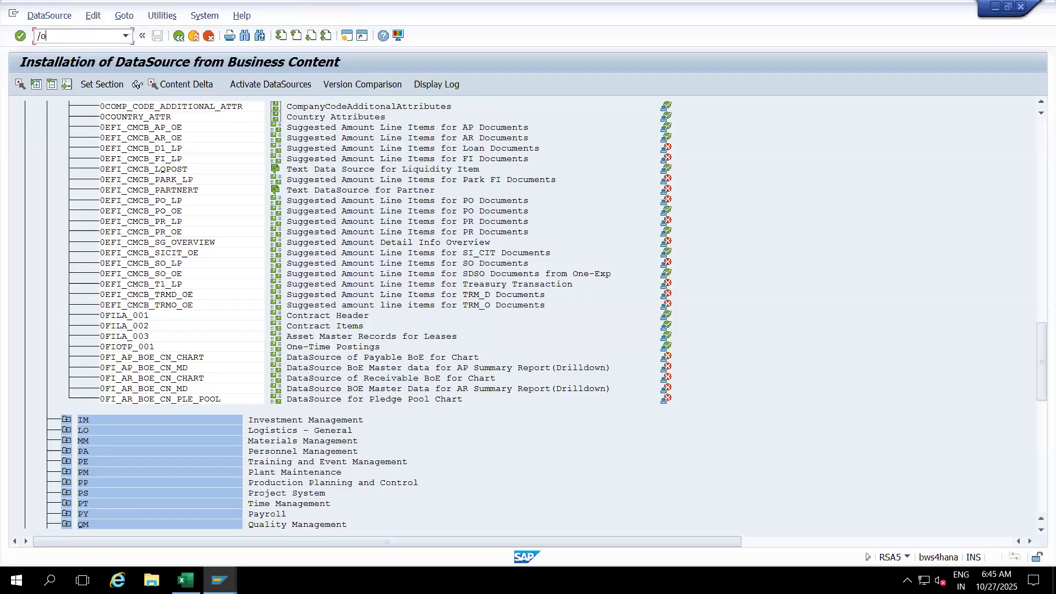
{"action": "type", "text": "11"}
{"action": "key", "text": "Return"}
{"action": "type", "text": "ROOS."}
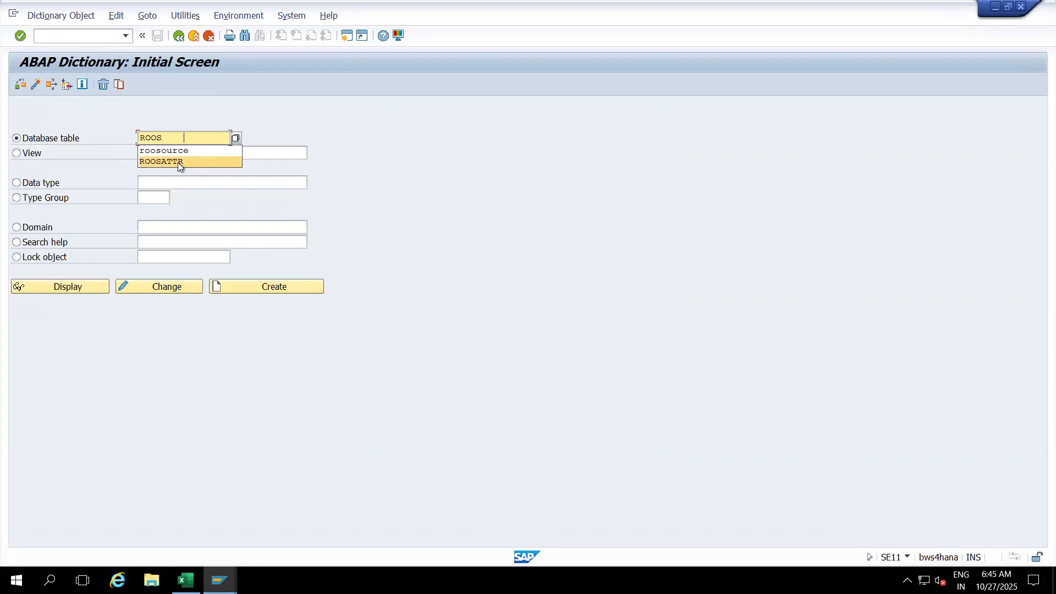
{"action": "left_click", "coordinate": [179, 162]}
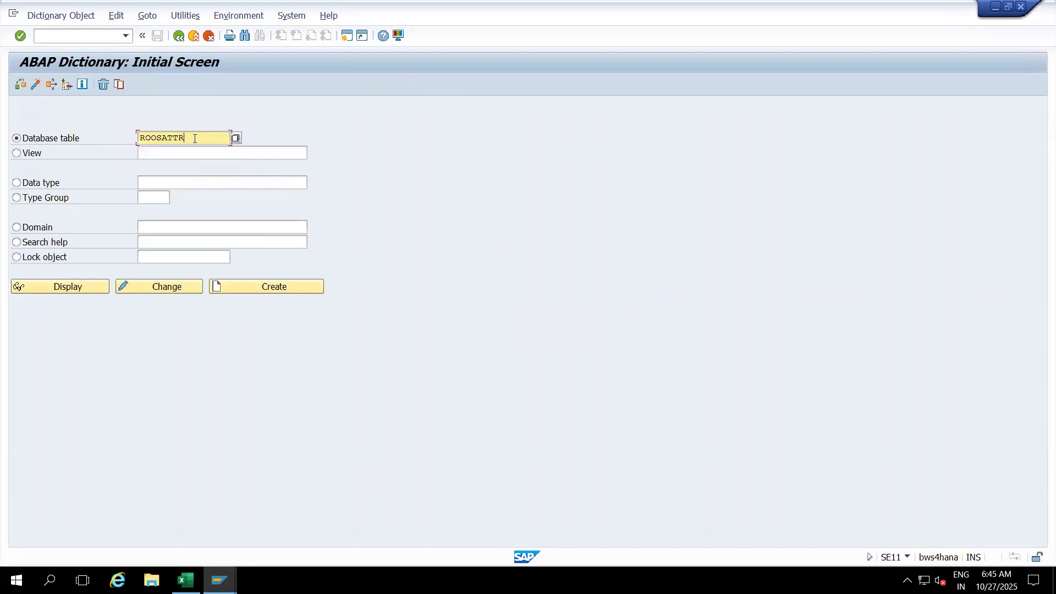
{"action": "left_click", "coordinate": [93, 291]}
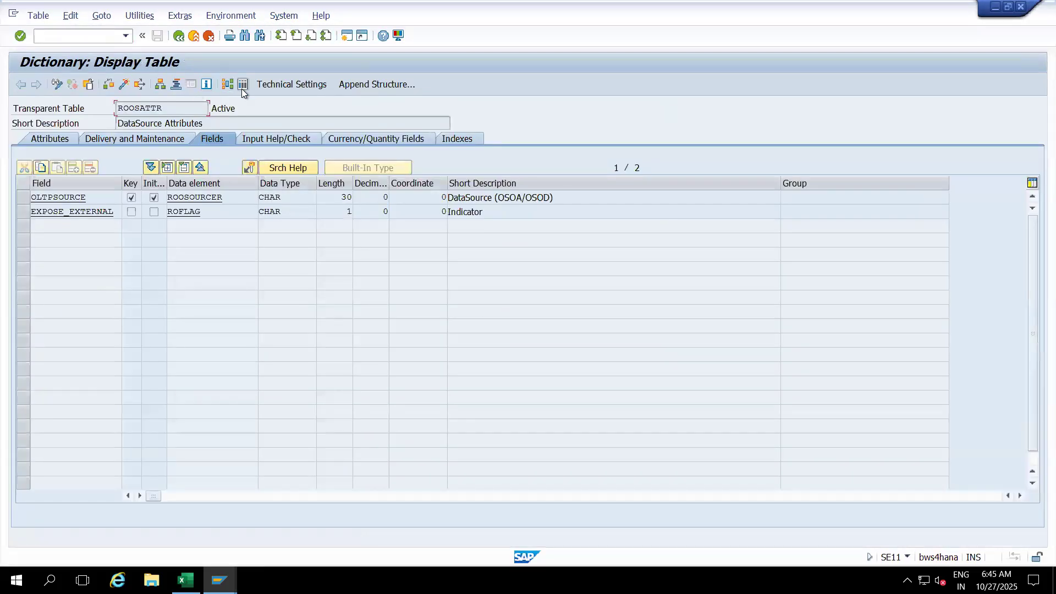
- Display the ROOSATTR contents for DataSource 2LIS_12_VCITM and widen the DataSource column
{"action": "left_click", "coordinate": [242, 85]}
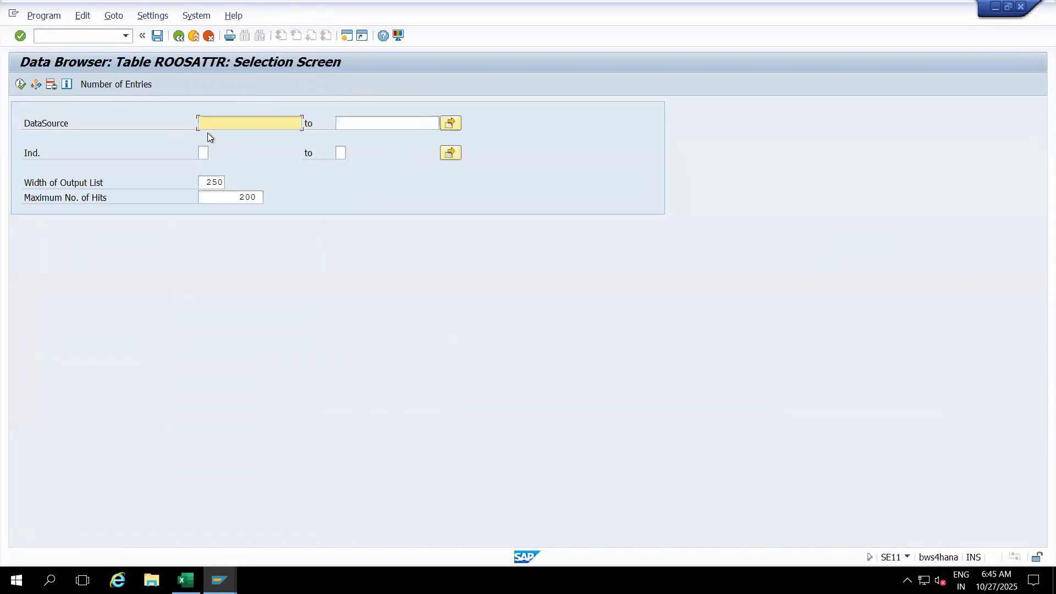
{"action": "type", "text": "2LIS_12_VCITM"}
{"action": "left_click", "coordinate": [20, 83]}
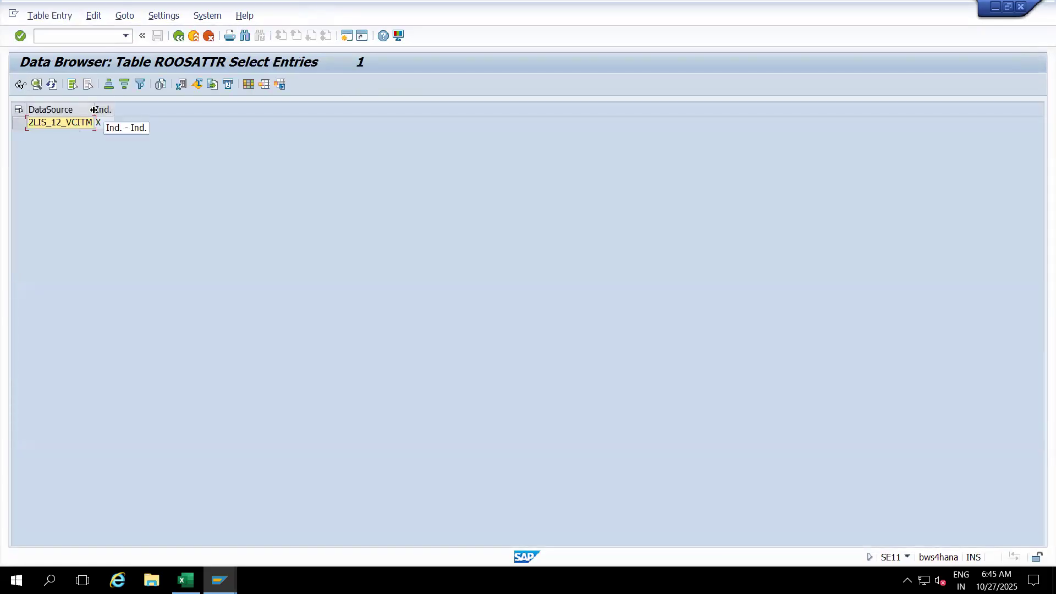
{"action": "left_click_drag", "start_coordinate": [93, 110], "coordinate": [119, 109]}
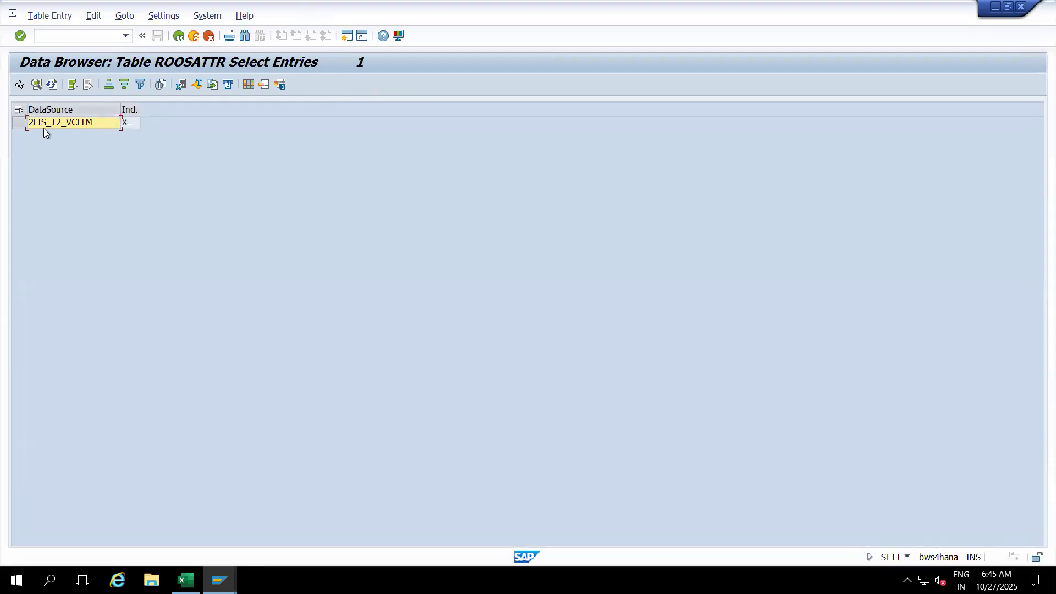
- Look up the meaning of the Ind. values for the 2LIS_12_VCITM entry and close the value list
{"action": "left_click", "coordinate": [132, 127]}
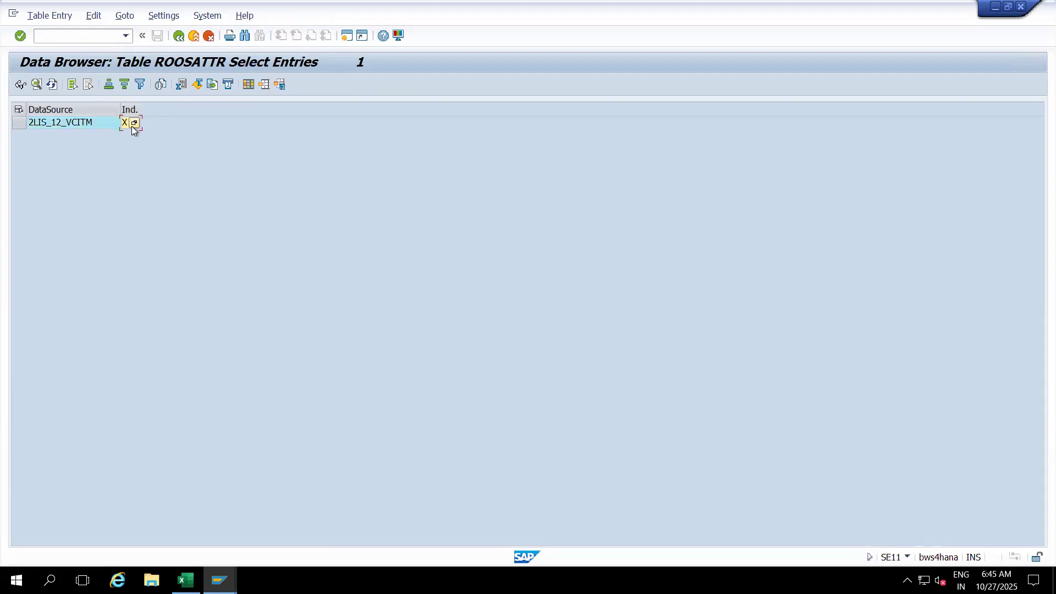
{"action": "left_click", "coordinate": [134, 124]}
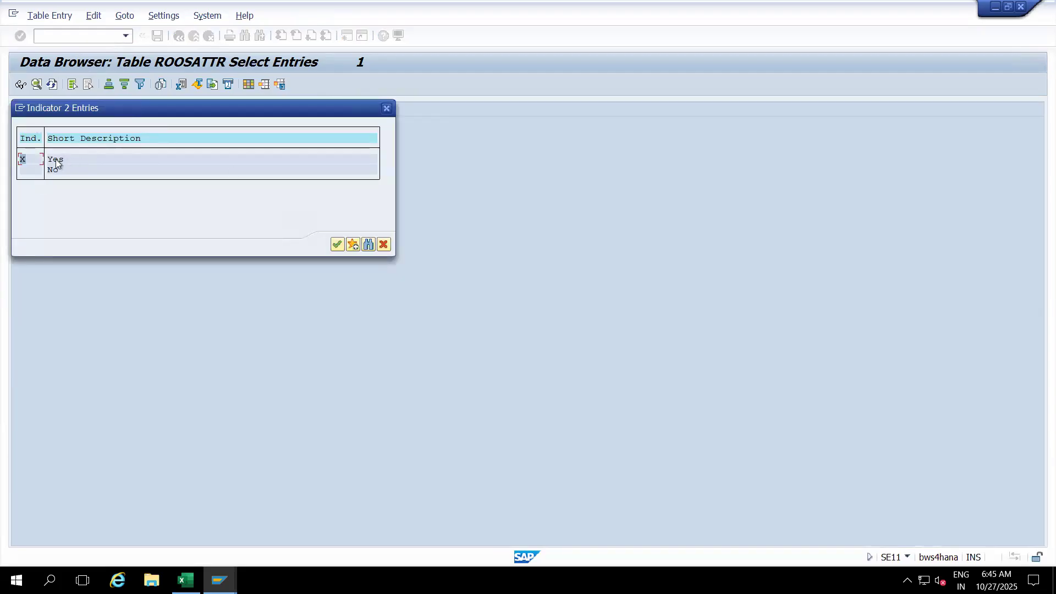
{"action": "left_click", "coordinate": [387, 110]}
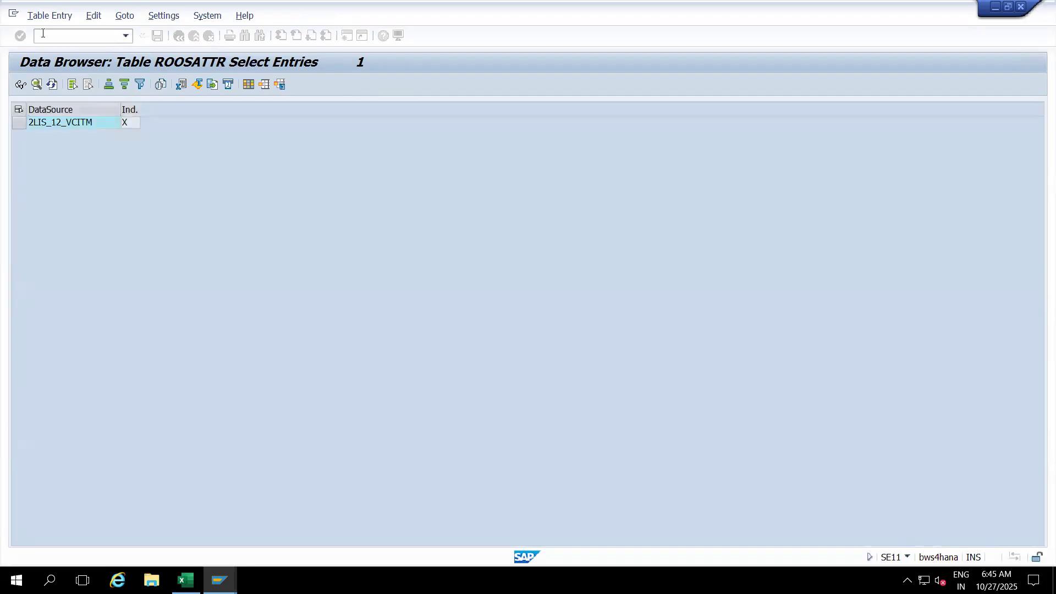
- Start RSA3 in a new session and run the extractor check for DataSource 2LIS_12_VCITM
{"action": "left_click", "coordinate": [43, 33]}
{"action": "type", "text": "/oRSA3"}
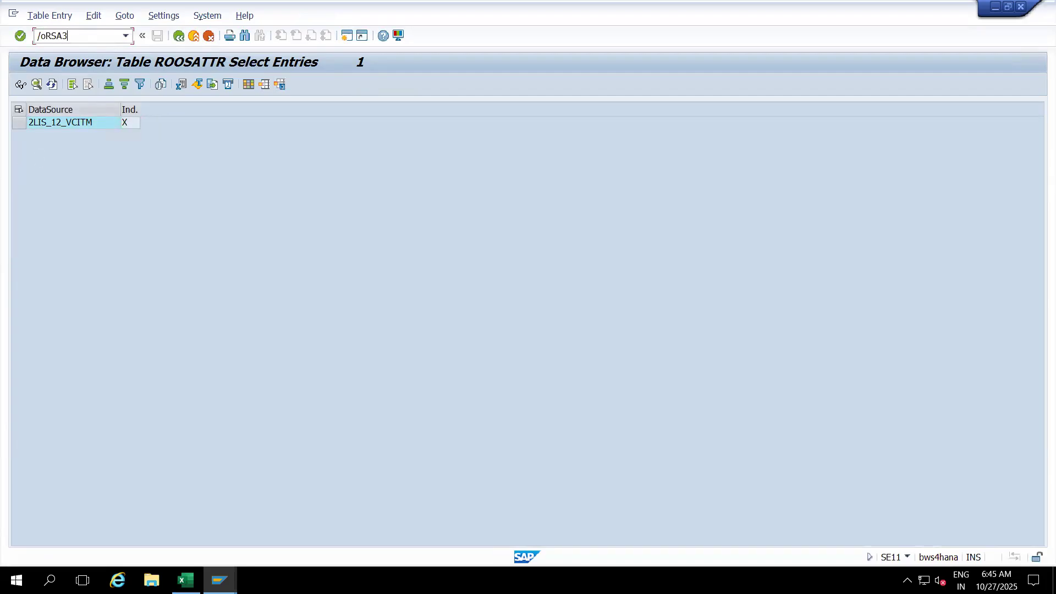
{"action": "key", "text": "Return"}
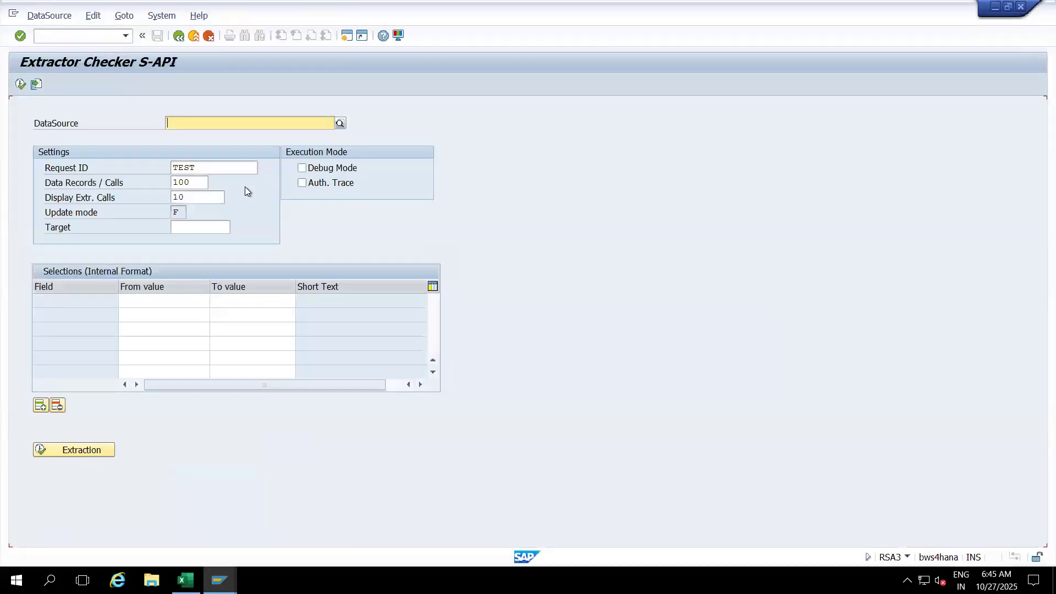
{"action": "type", "text": "2LIS_12"}
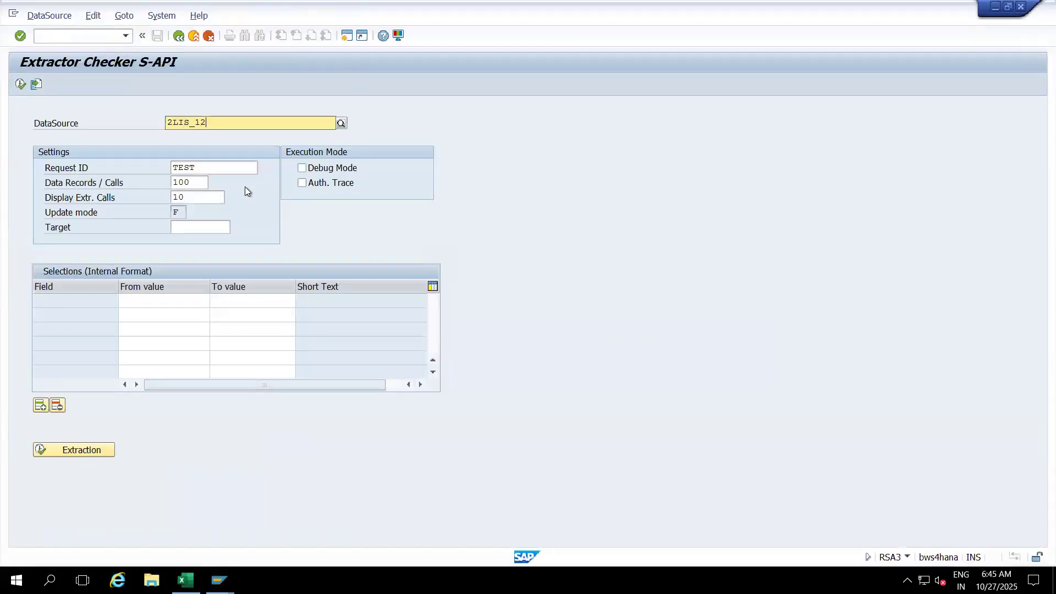
{"action": "type", "text": "_VCITM"}
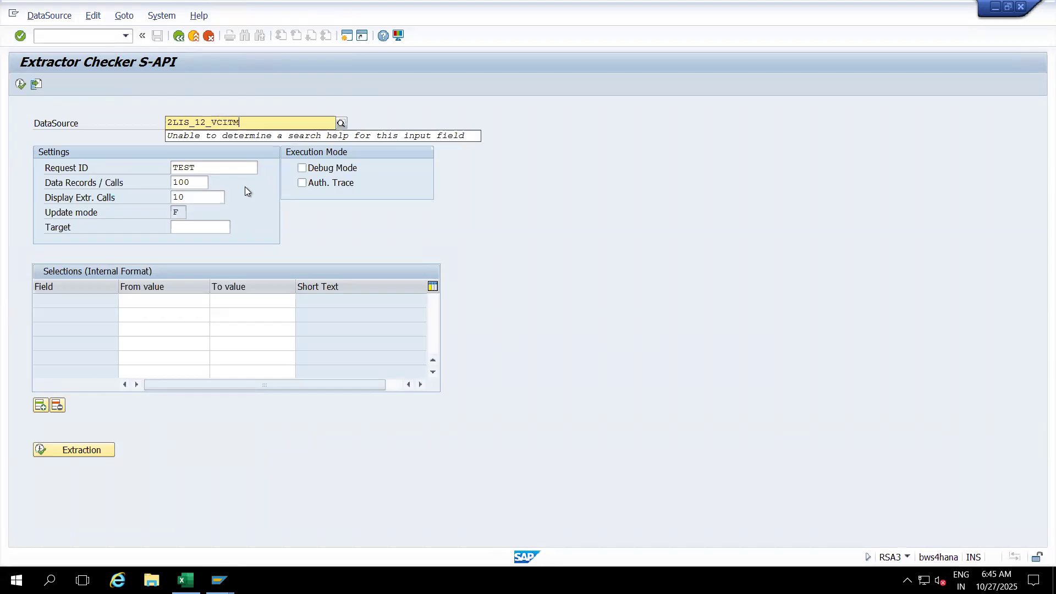
{"action": "key", "text": "Return"}
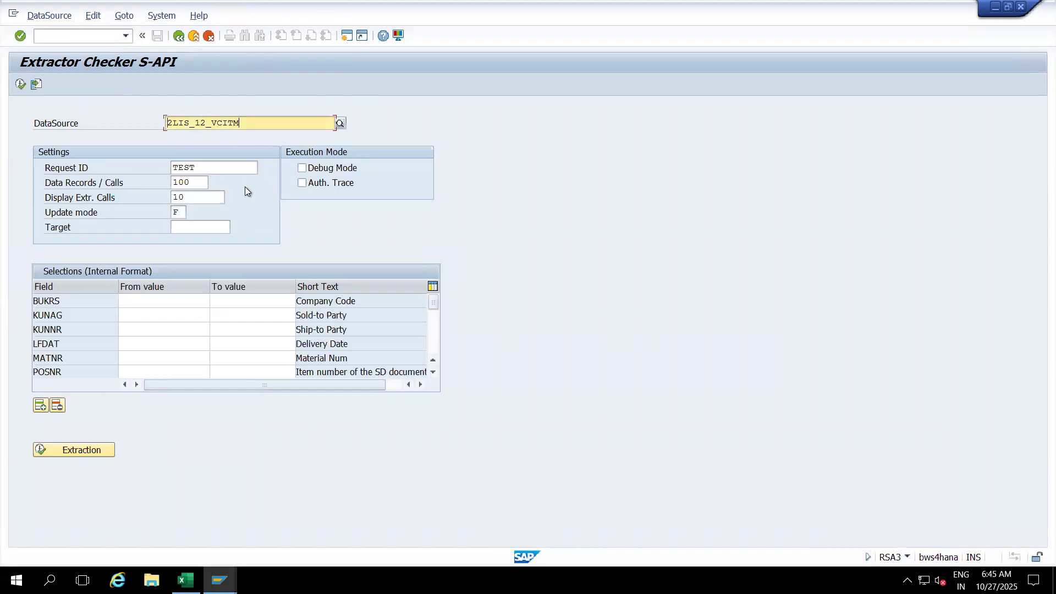
{"action": "left_click", "coordinate": [20, 84]}
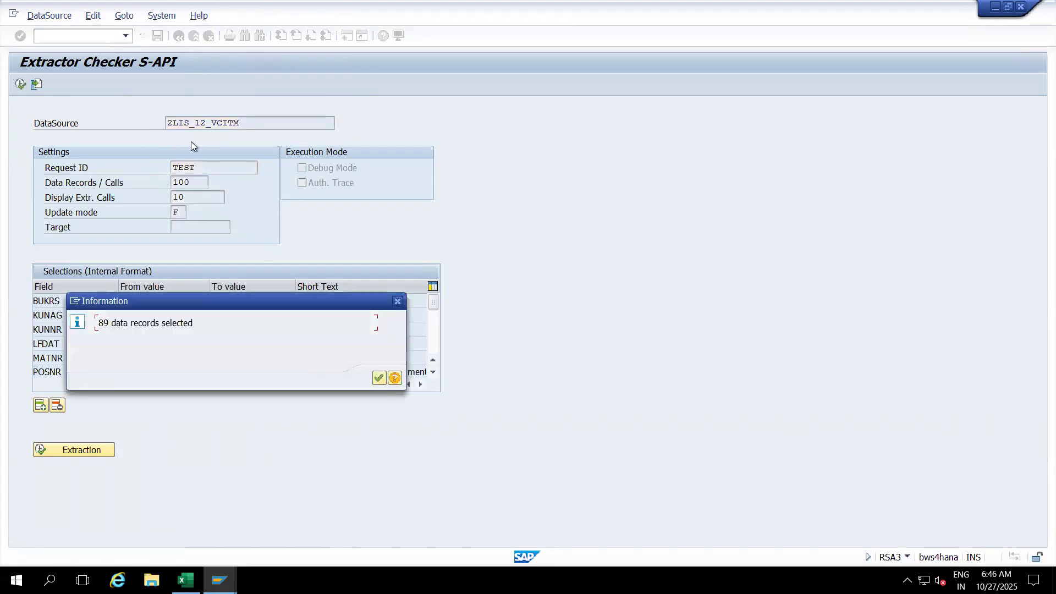
{"action": "left_click", "coordinate": [379, 377]}
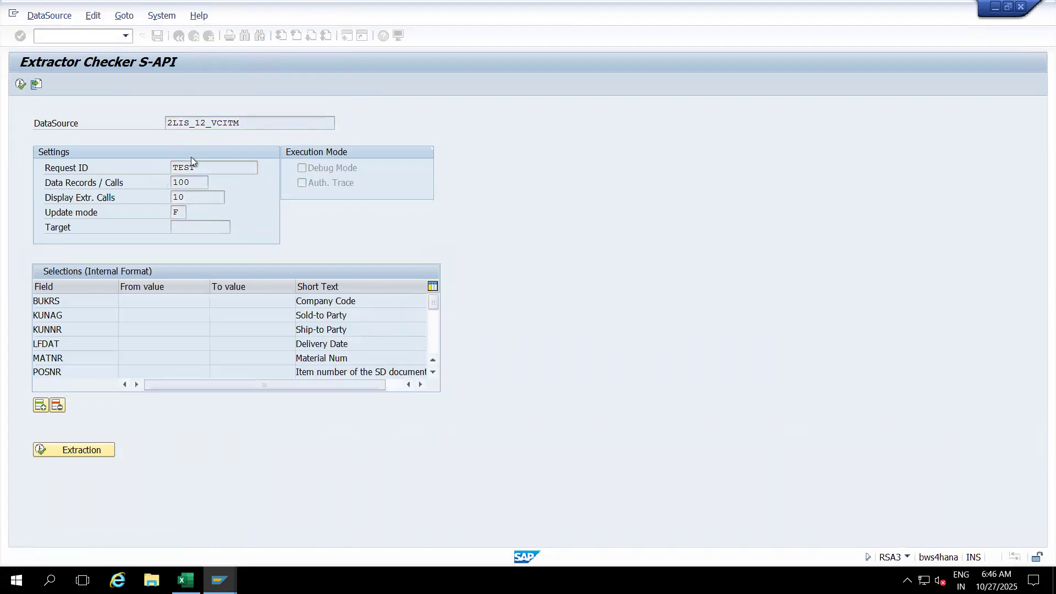
- Change the DataSource to 2LIS_13_VDITM, run its extraction and move the result message aside
{"action": "left_click", "coordinate": [207, 123]}
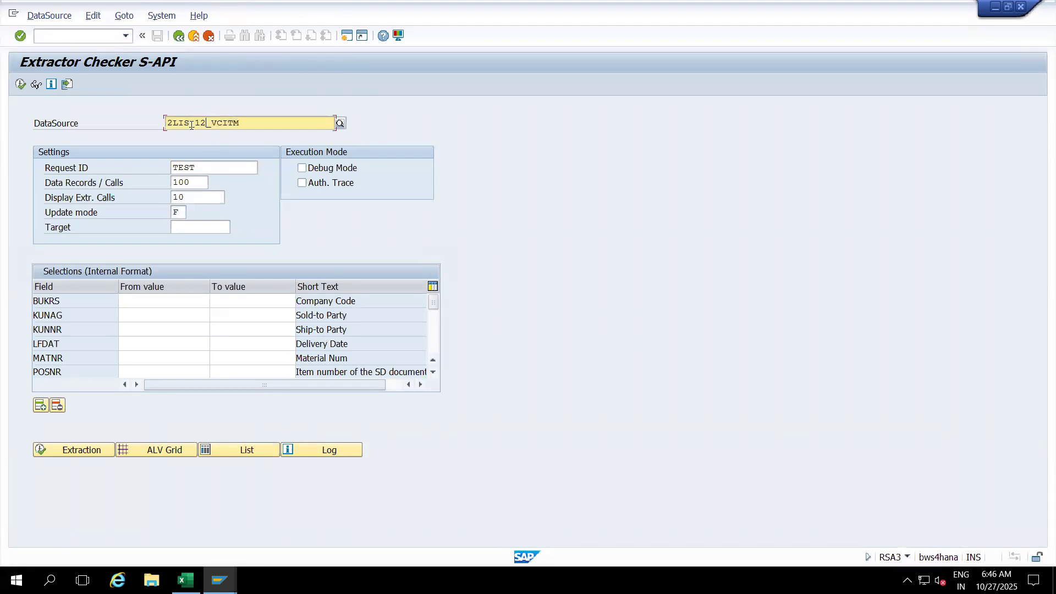
{"action": "key", "text": "BackSpace"}
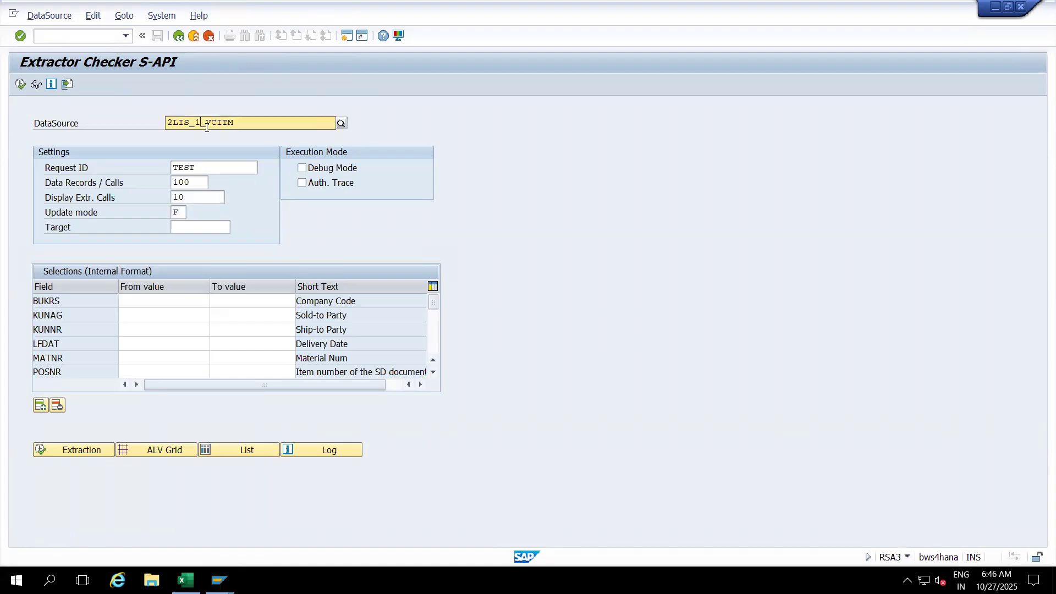
{"action": "type", "text": "3"}
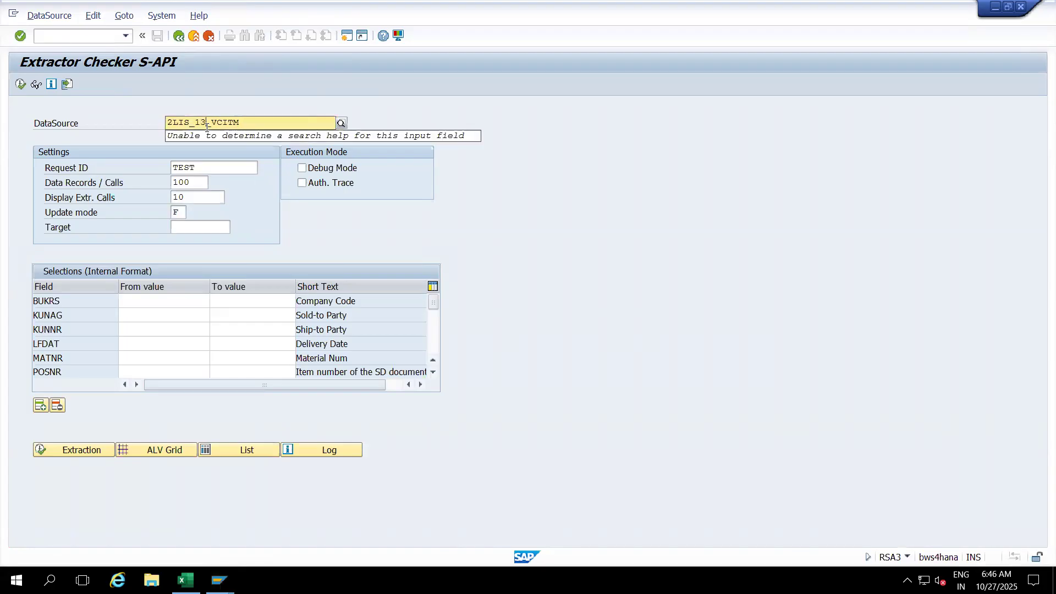
{"action": "left_click", "coordinate": [220, 125]}
{"action": "key", "text": "BackSpace"}
{"action": "type", "text": "D"}
{"action": "key", "text": "Return"}
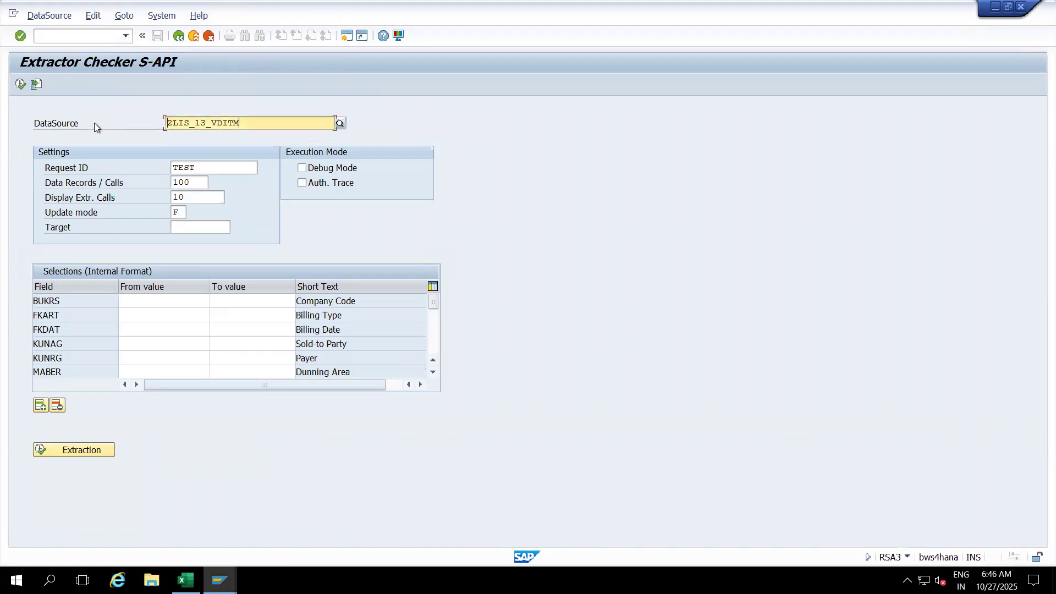
{"action": "left_click", "coordinate": [20, 84]}
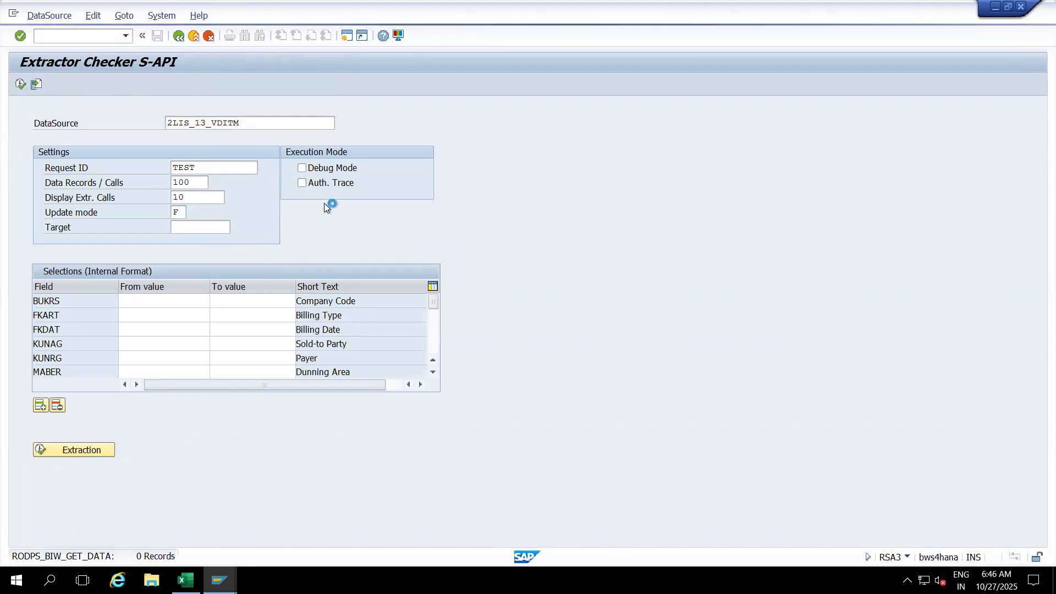
{"action": "left_click_drag", "start_coordinate": [234, 299], "coordinate": [491, 192]}
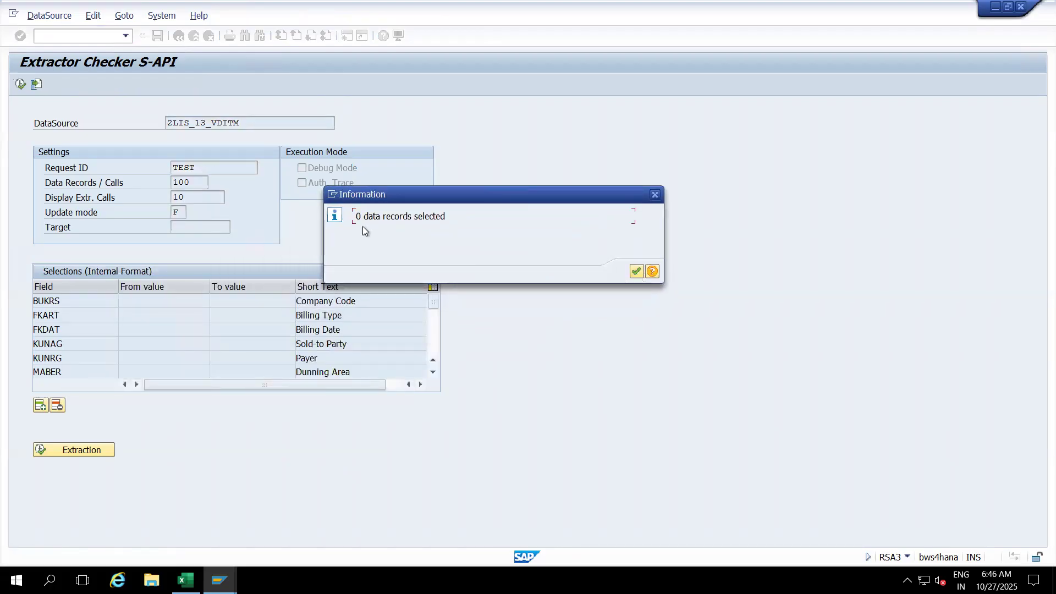
- Dismiss the extraction result message and, in the Excel sheet, enter Sales Orders in E32 and OLI7BW in F32
{"action": "left_click", "coordinate": [632, 272]}
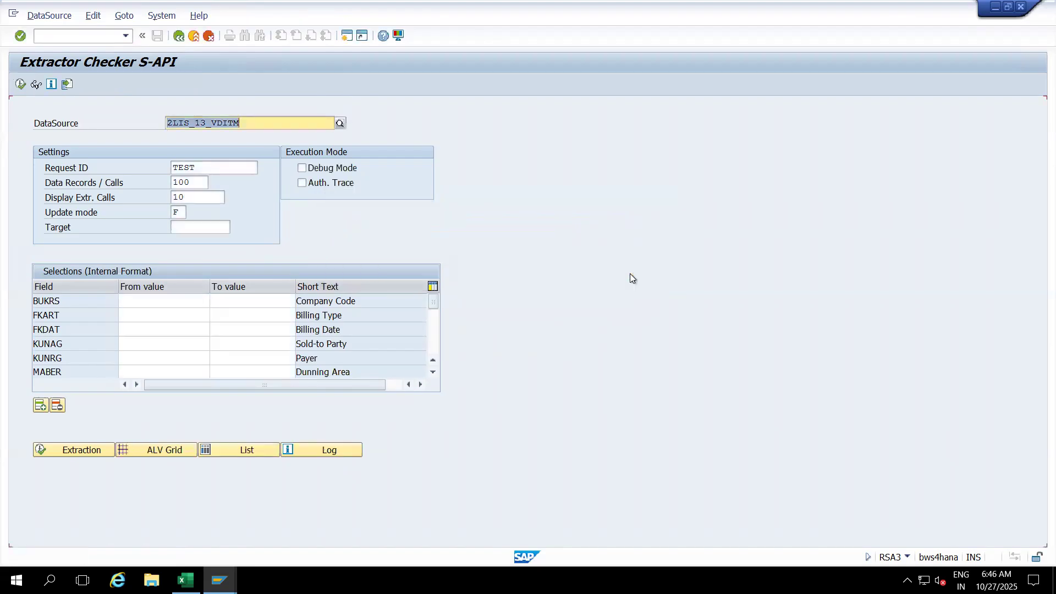
{"action": "left_click", "coordinate": [186, 580]}
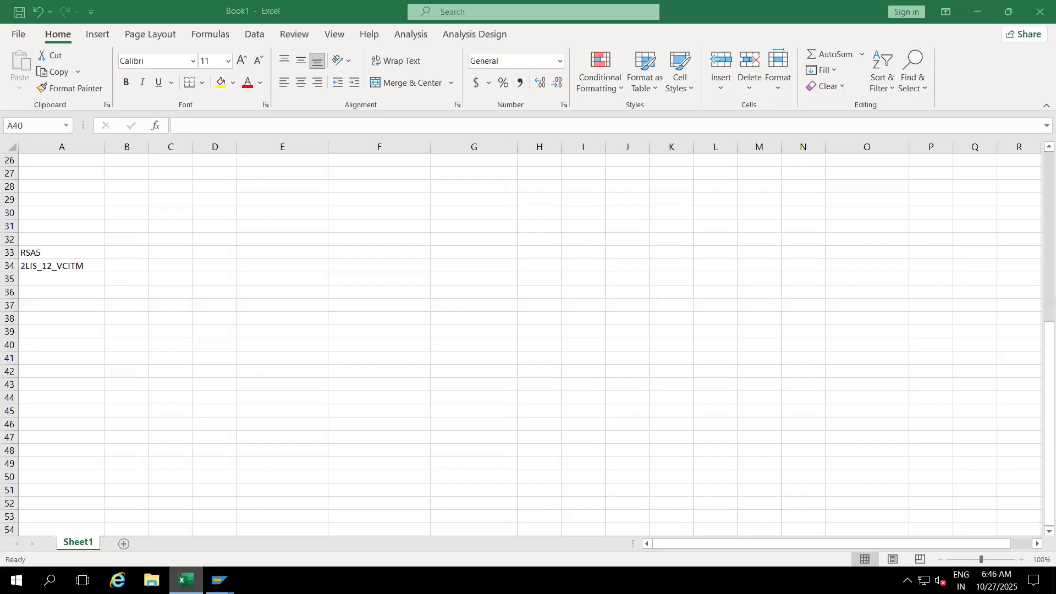
{"action": "left_click", "coordinate": [296, 241]}
{"action": "type", "text": "Sa"}
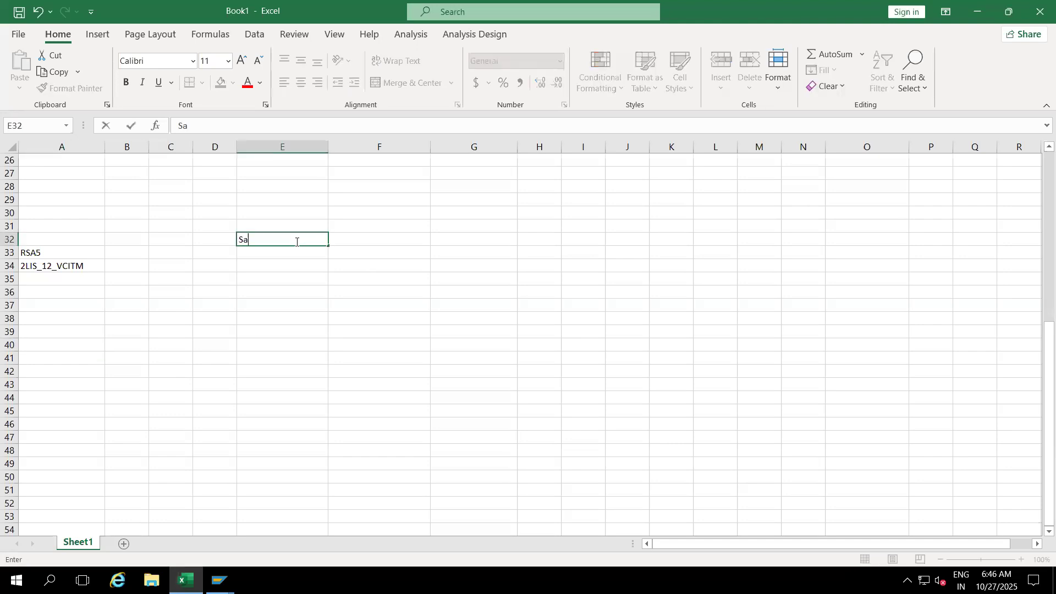
{"action": "type", "text": "les Orders"}
{"action": "left_click", "coordinate": [351, 241]}
{"action": "type", "text": "OLI7B"}
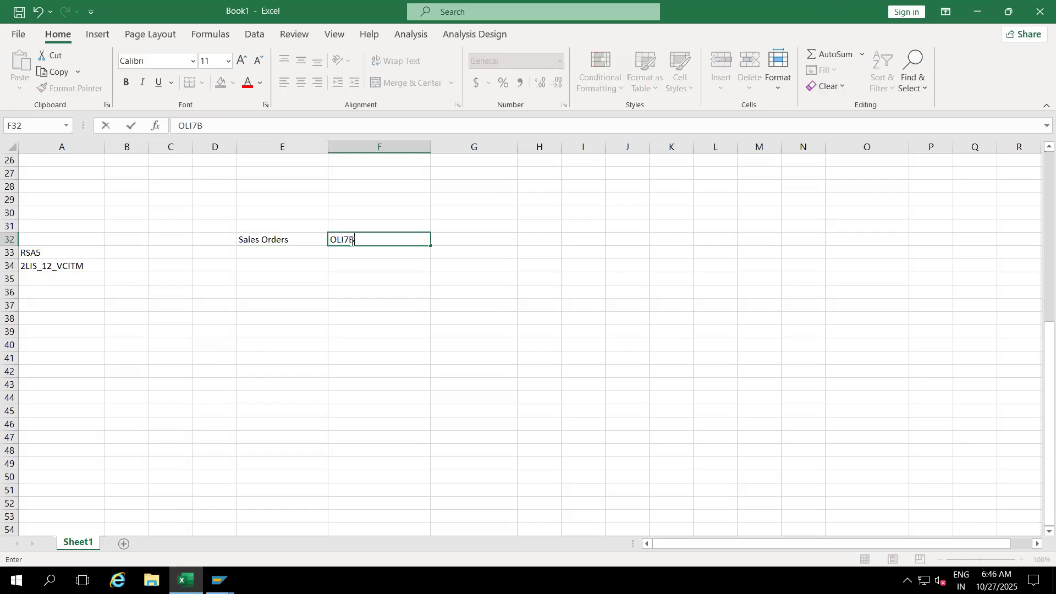
{"action": "type", "text": "W"}
- Enter Delivery in cell E36 and its transaction code OLI8BW in F36
{"action": "left_click", "coordinate": [265, 288]}
{"action": "type", "text": "Delivery"}
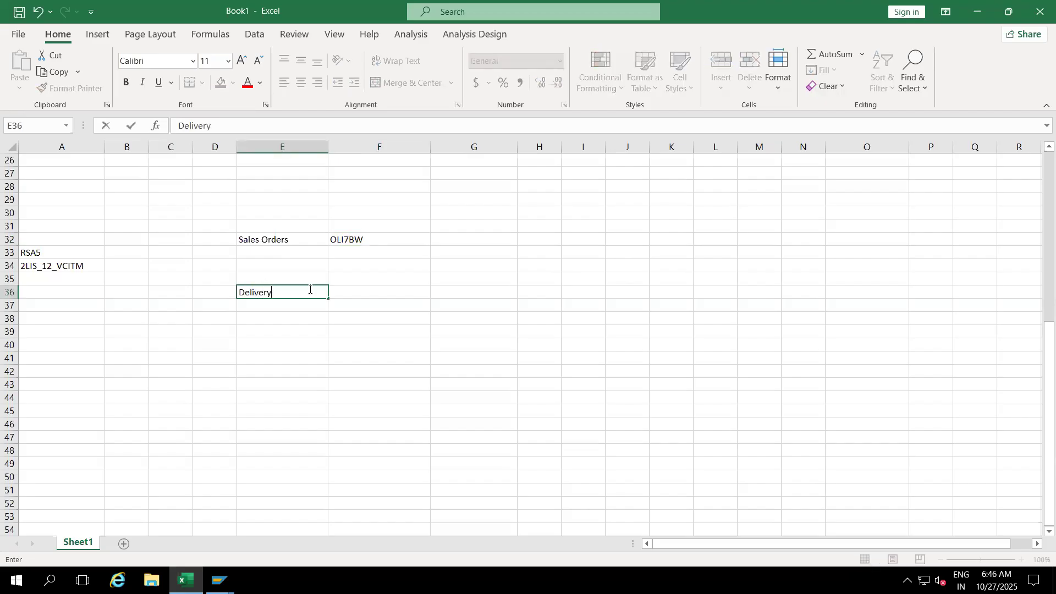
{"action": "left_click", "coordinate": [361, 291]}
{"action": "type", "text": "OLI8BW"}
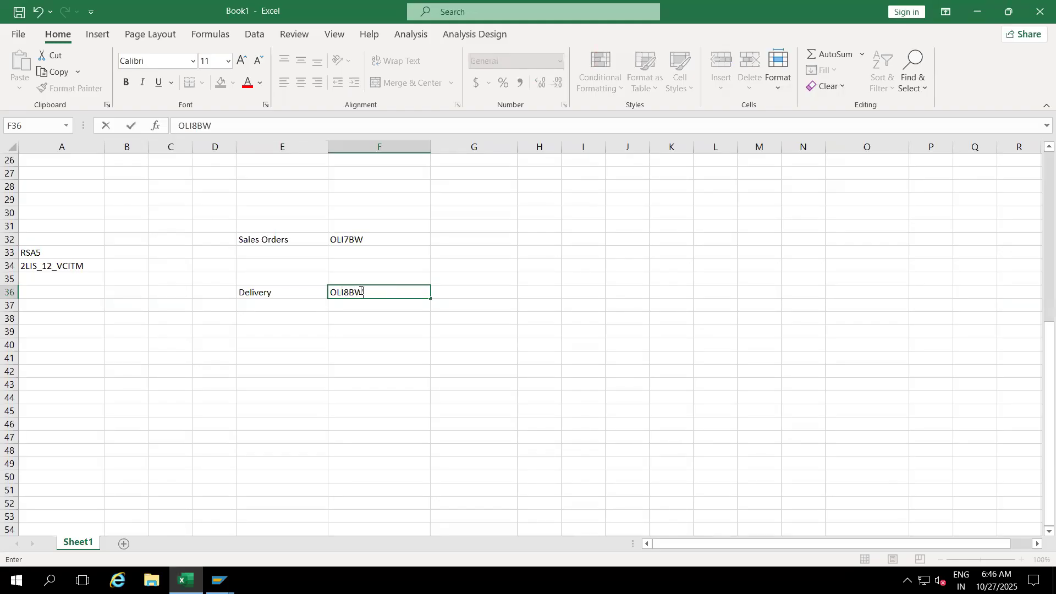
- Enter Billing in E40 and OLI9BW in F40, and select the block E32:F40
{"action": "left_click", "coordinate": [256, 347]}
{"action": "type", "text": "Billing"}
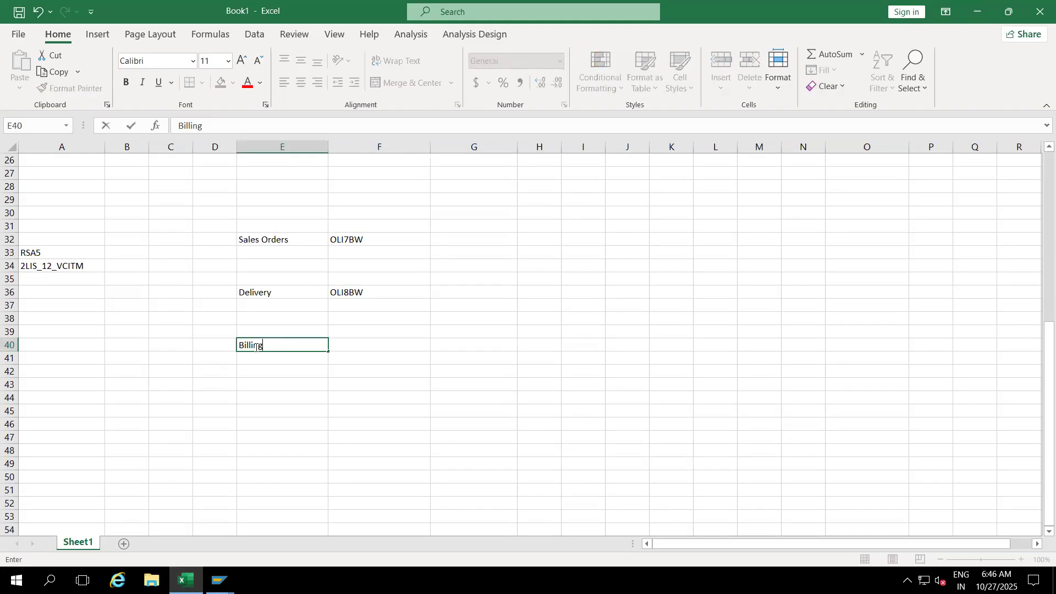
{"action": "left_click", "coordinate": [377, 349]}
{"action": "type", "text": "OLI9BW"}
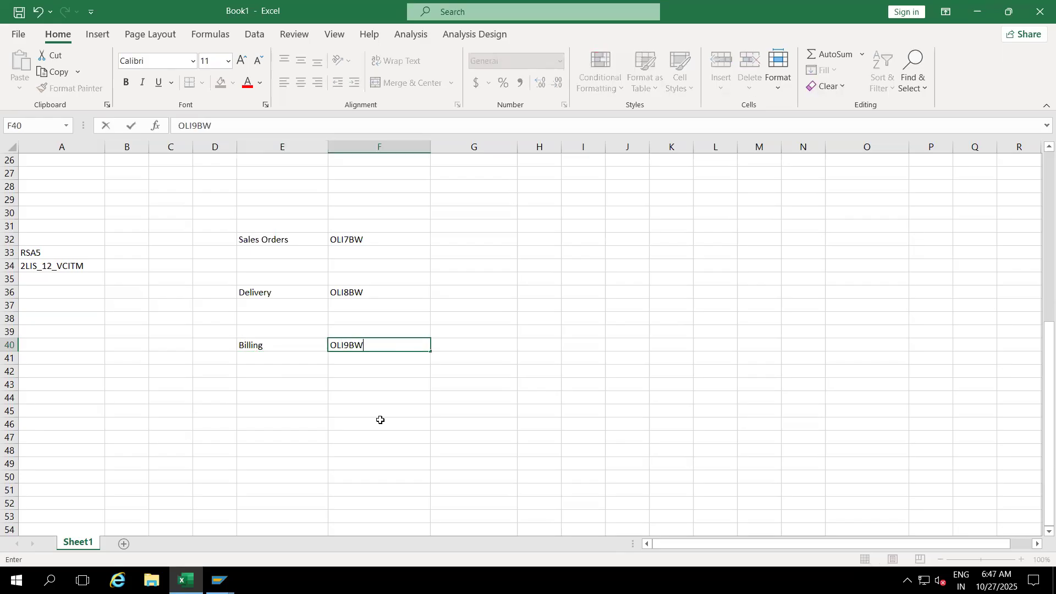
{"action": "left_click", "coordinate": [380, 420]}
{"action": "left_click_drag", "start_coordinate": [263, 240], "coordinate": [366, 253]}
{"action": "left_click_drag", "start_coordinate": [367, 304], "coordinate": [365, 342]}
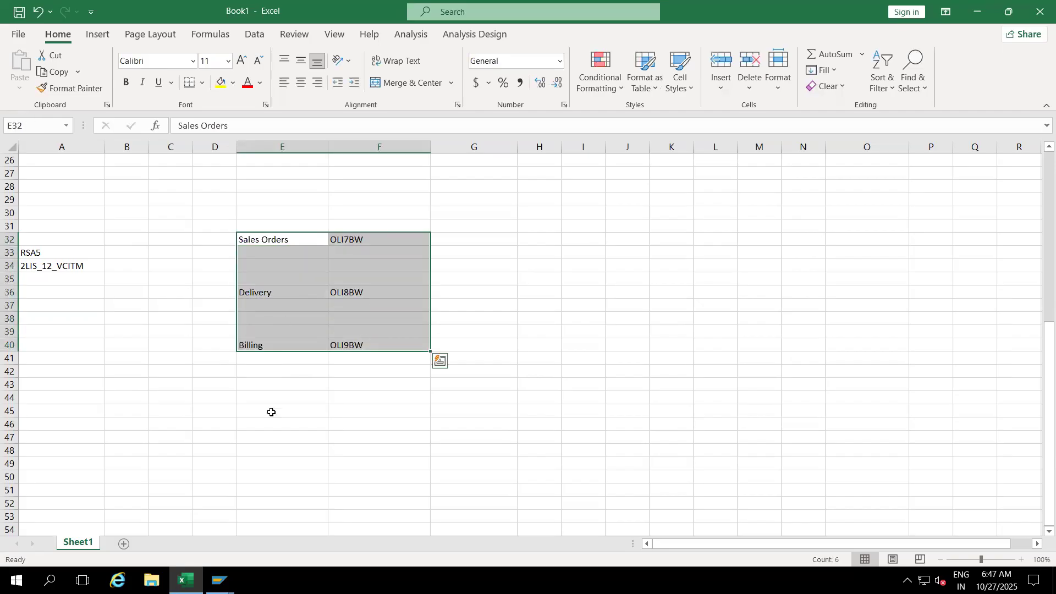
- Enter the transaction code LBWG in cell H32
{"action": "left_click", "coordinate": [544, 241]}
{"action": "type", "text": "BWG"}
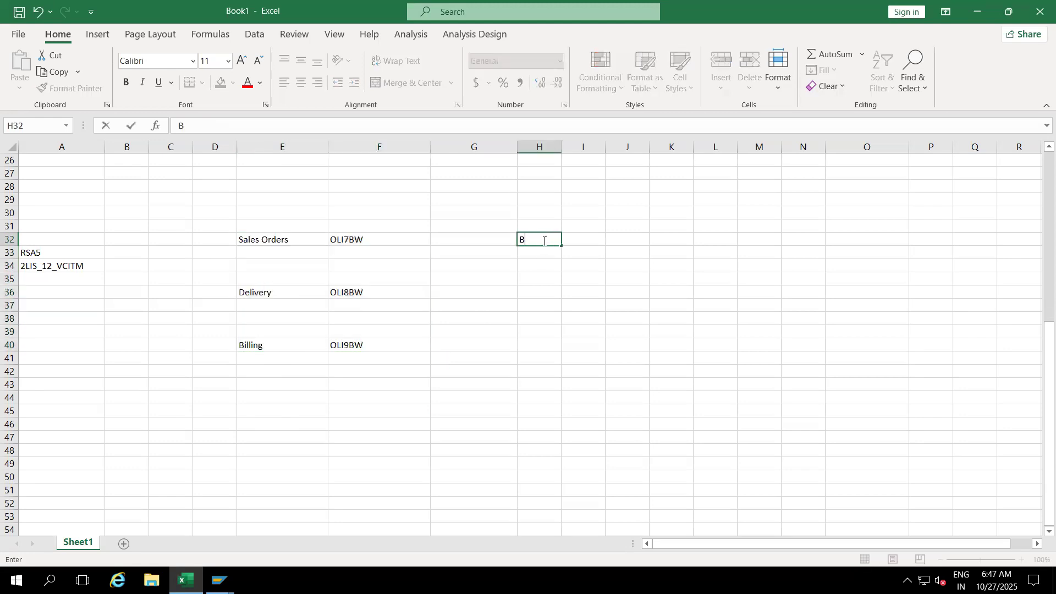
{"action": "key", "text": "BackSpace"}
{"action": "key", "text": "BackSpace"}
{"action": "key", "text": "BackSpace"}
{"action": "type", "text": "LBWG"}
- Add the heading Delete Setup tables in H31 above LBWG and fit column H to its content
{"action": "left_click", "coordinate": [529, 223]}
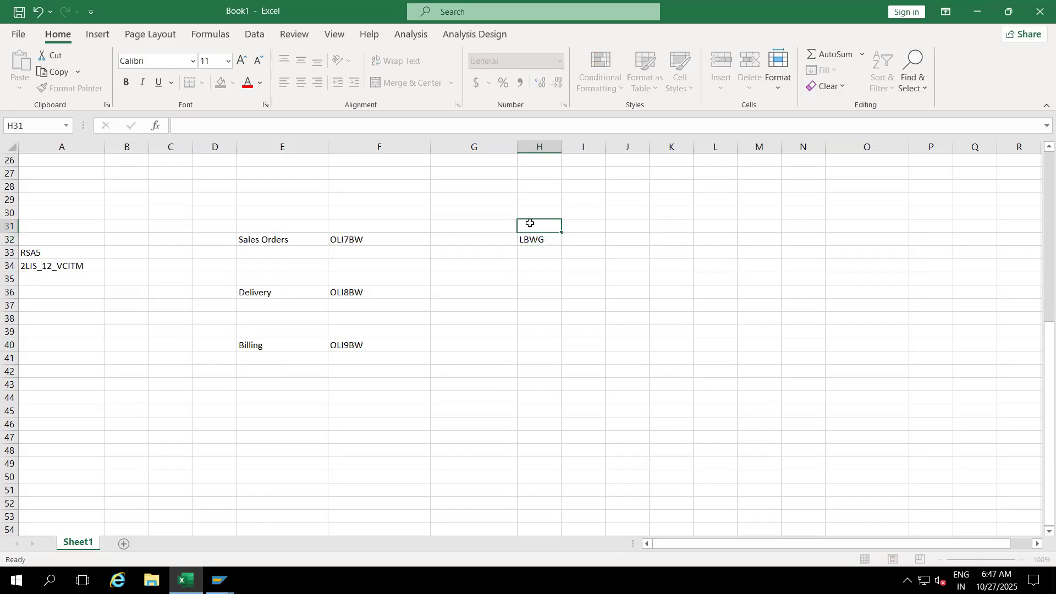
{"action": "type", "text": "Delete Setup tables"}
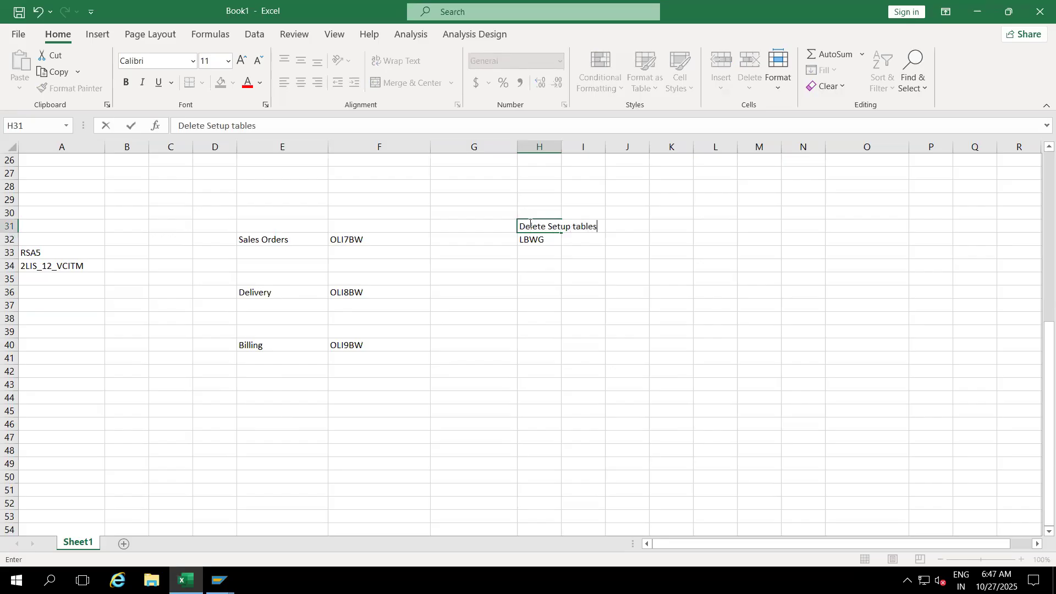
{"action": "left_click", "coordinate": [538, 314]}
{"action": "double_click", "coordinate": [563, 147]}
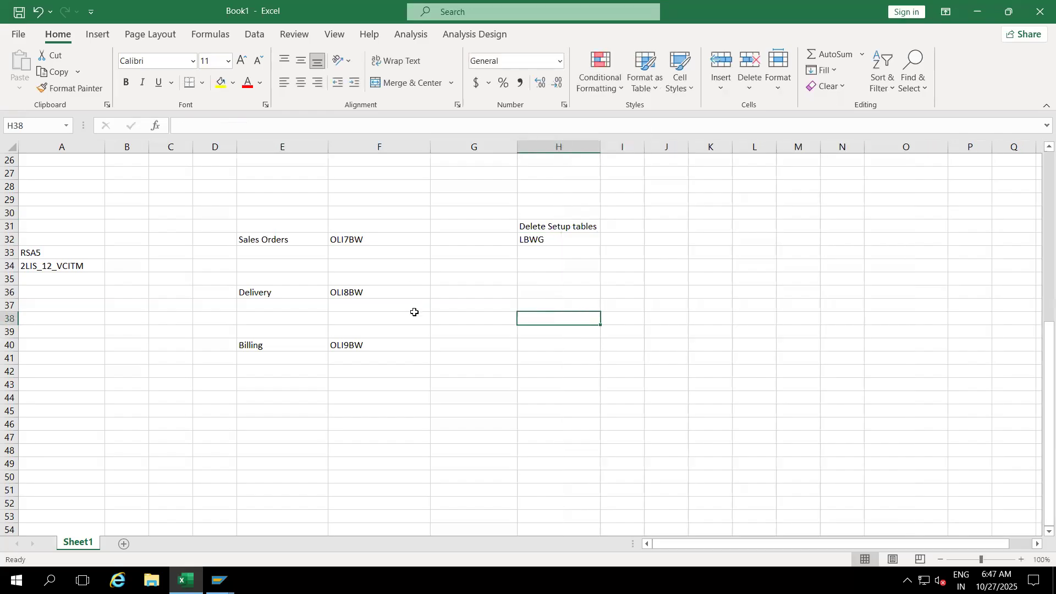
{"action": "left_click_drag", "start_coordinate": [260, 226], "coordinate": [556, 344]}
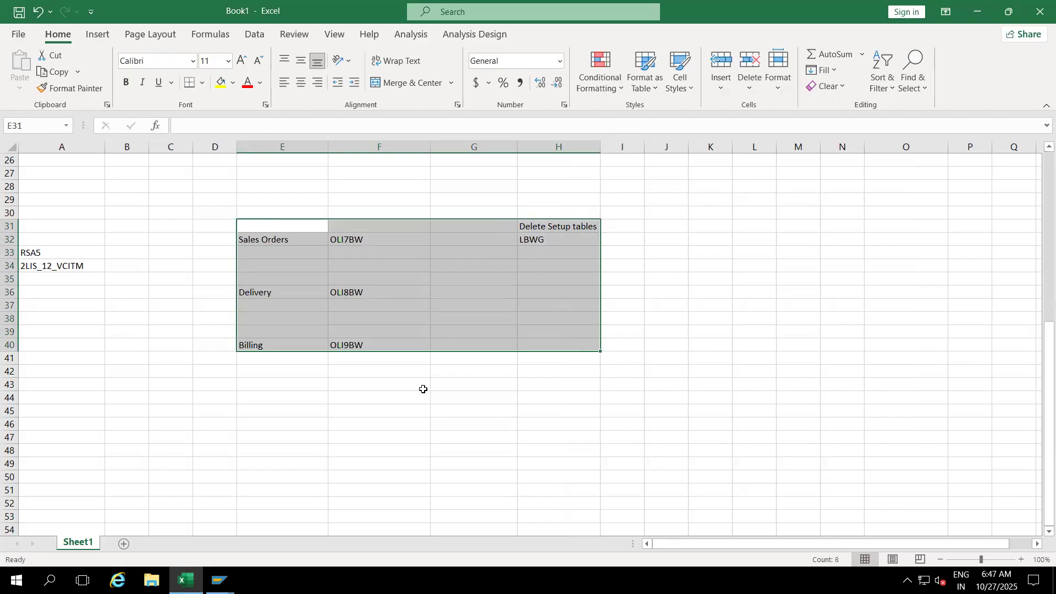
{"action": "left_click", "coordinate": [423, 389]}
- Switch to the SAP session with the RSA5 DataSource installation tree and collapse the FI-IO and FI nodes
{"action": "mouse_move", "coordinate": [220, 580]}
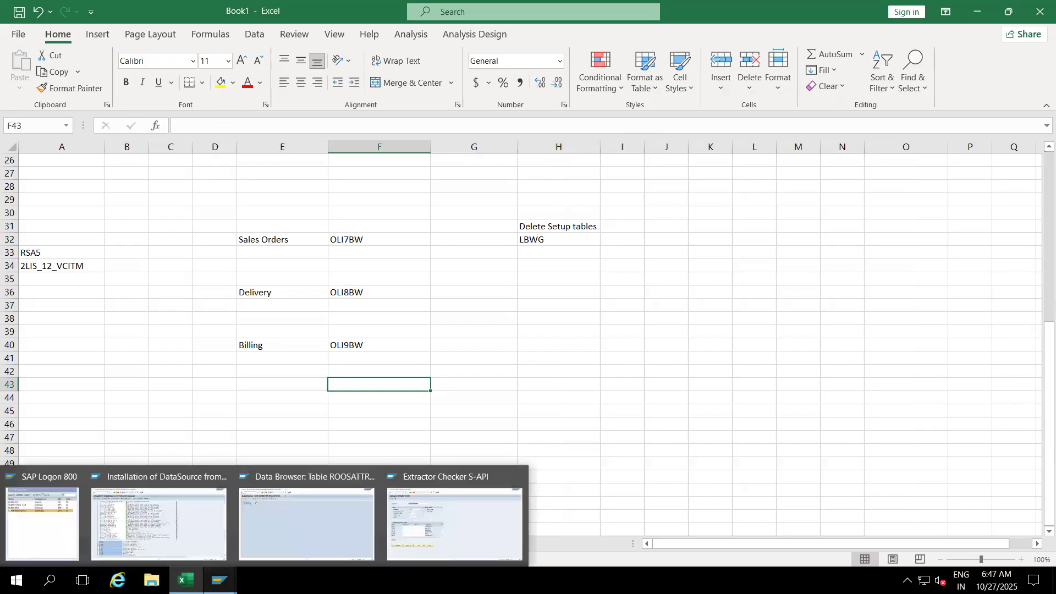
{"action": "left_click", "coordinate": [159, 524]}
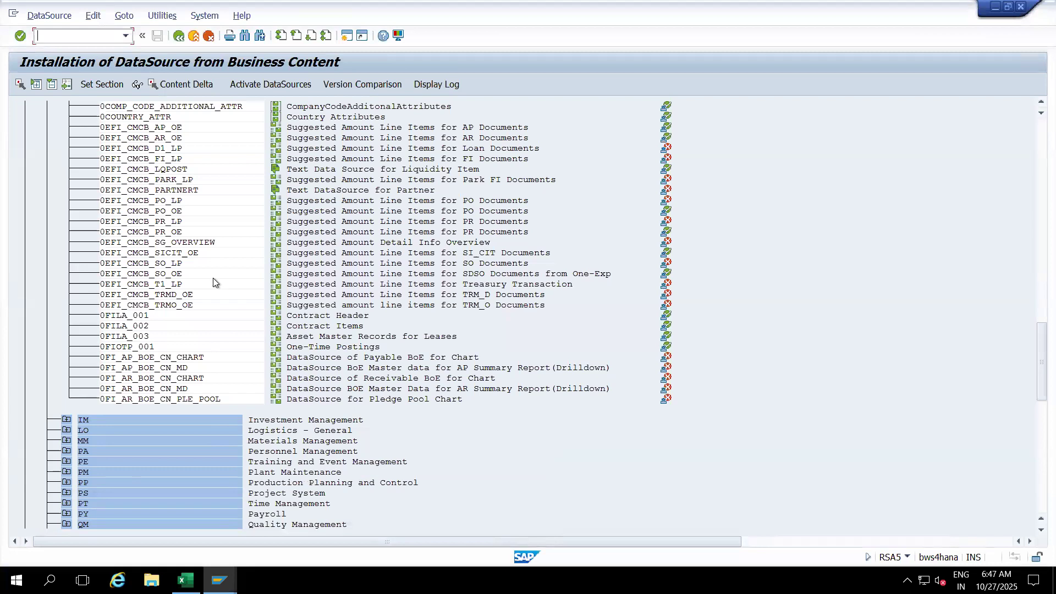
{"action": "left_click", "coordinate": [1037, 221]}
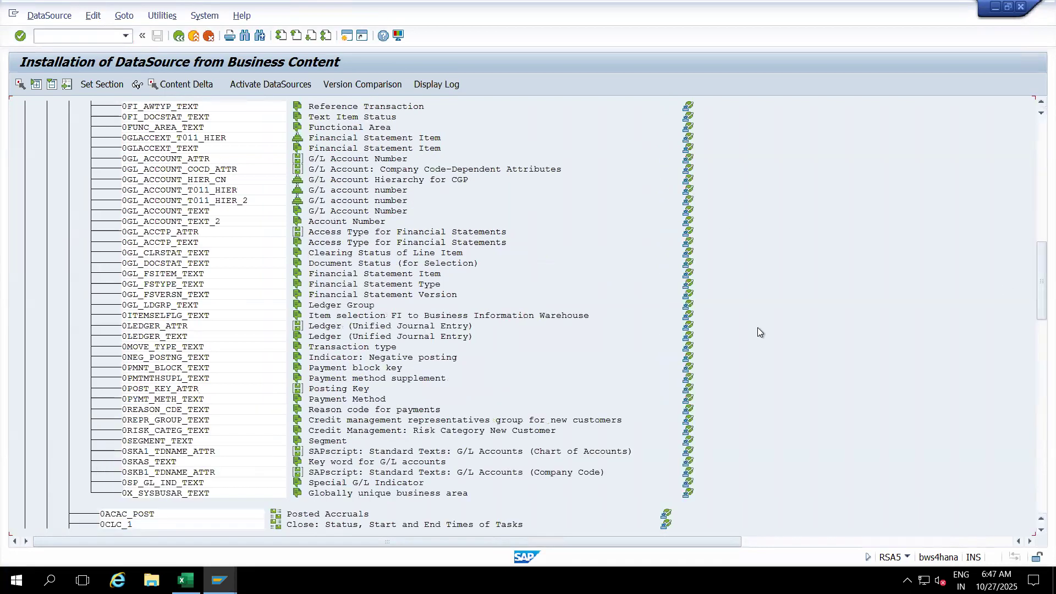
{"action": "left_click", "coordinate": [1034, 381]}
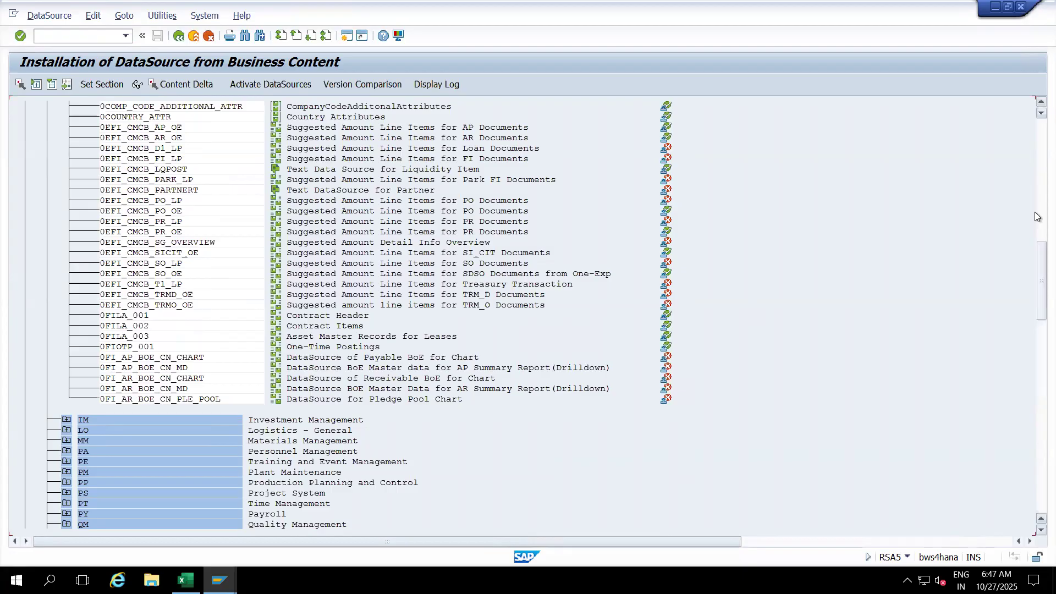
{"action": "left_click", "coordinate": [1036, 182]}
{"action": "left_click", "coordinate": [1037, 182]}
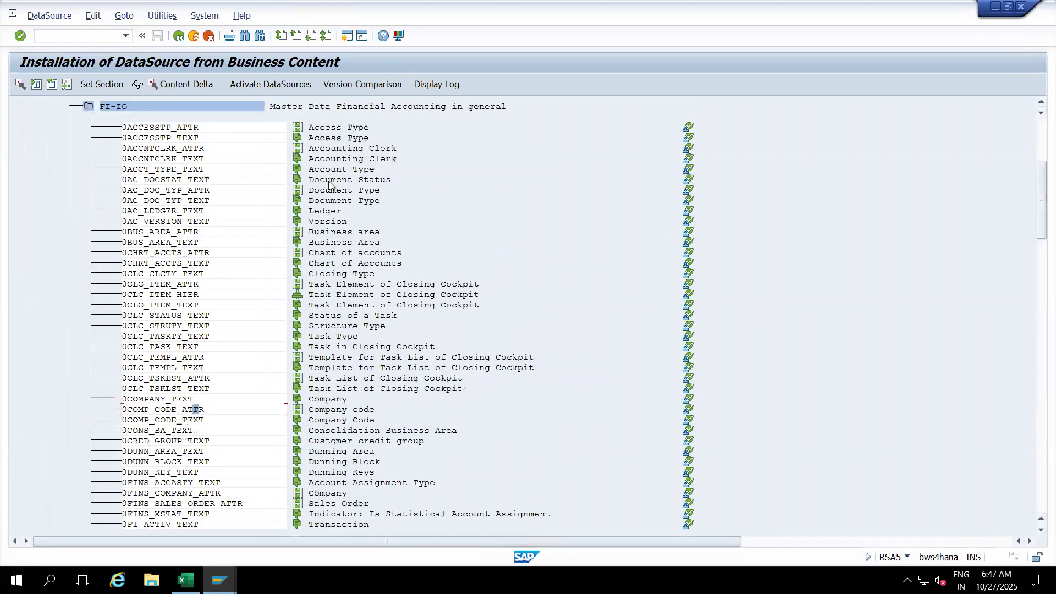
{"action": "left_click", "coordinate": [87, 110]}
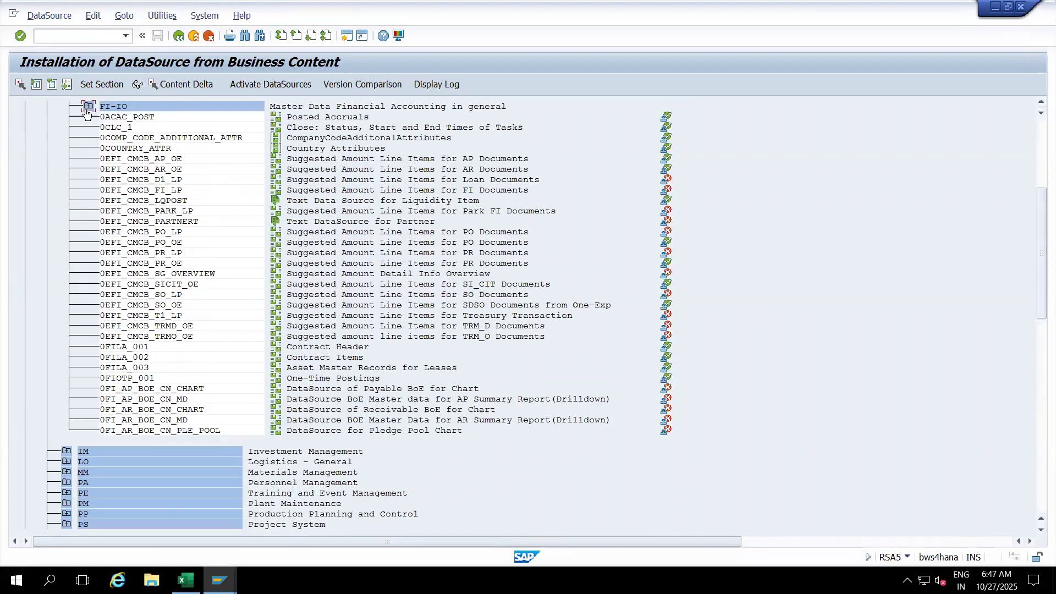
{"action": "left_click", "coordinate": [1038, 152]}
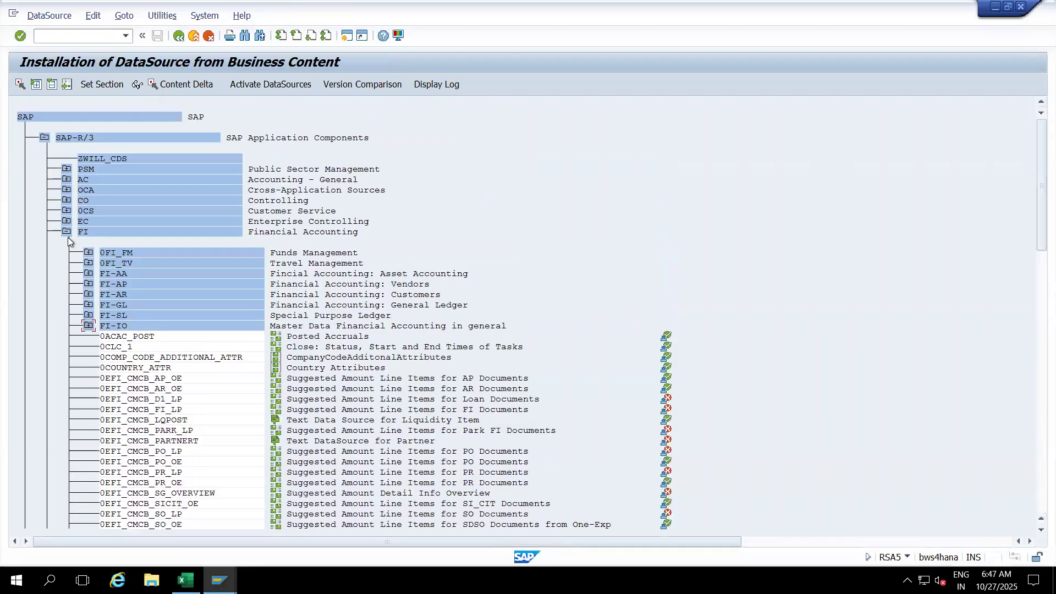
{"action": "left_click", "coordinate": [66, 232]}
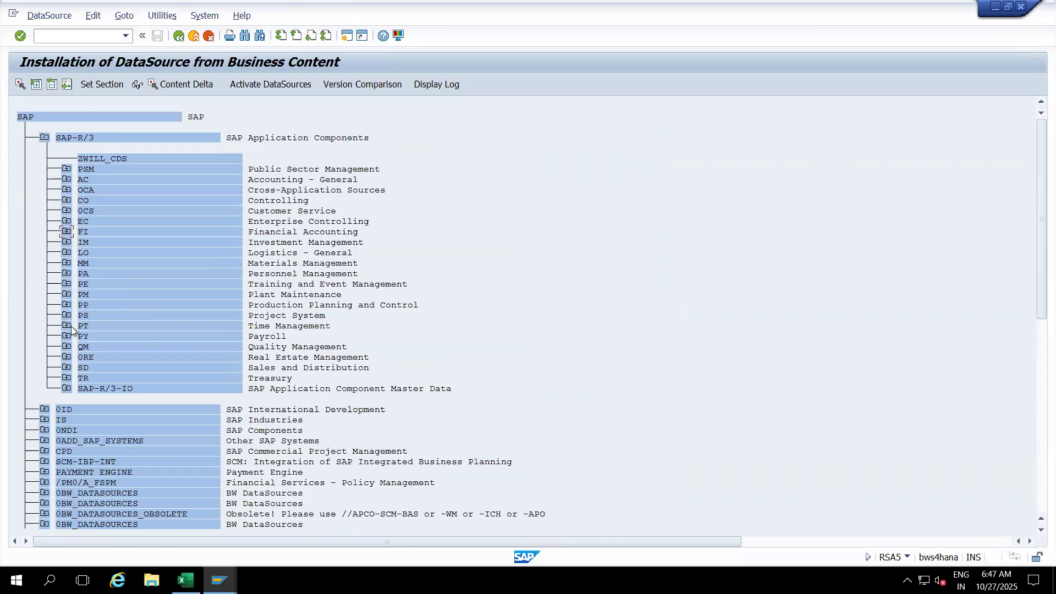
- Expand the SD Sales and Distribution node and activate DataSource 2LIS_11_VAHDR
{"action": "left_click", "coordinate": [66, 367]}
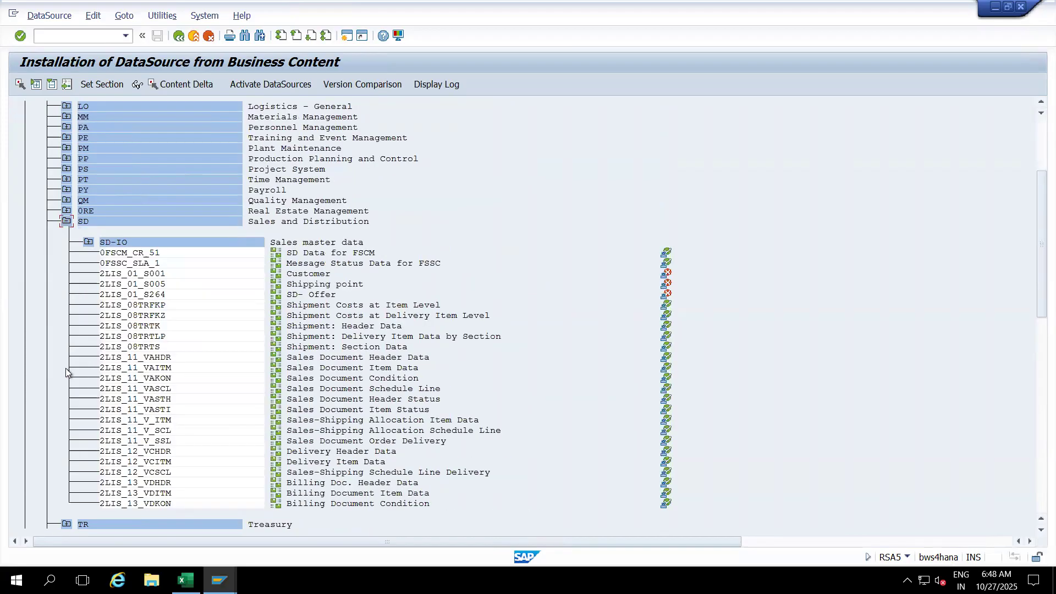
{"action": "left_click", "coordinate": [155, 358]}
{"action": "left_click", "coordinate": [169, 358]}
{"action": "left_click", "coordinate": [158, 358]}
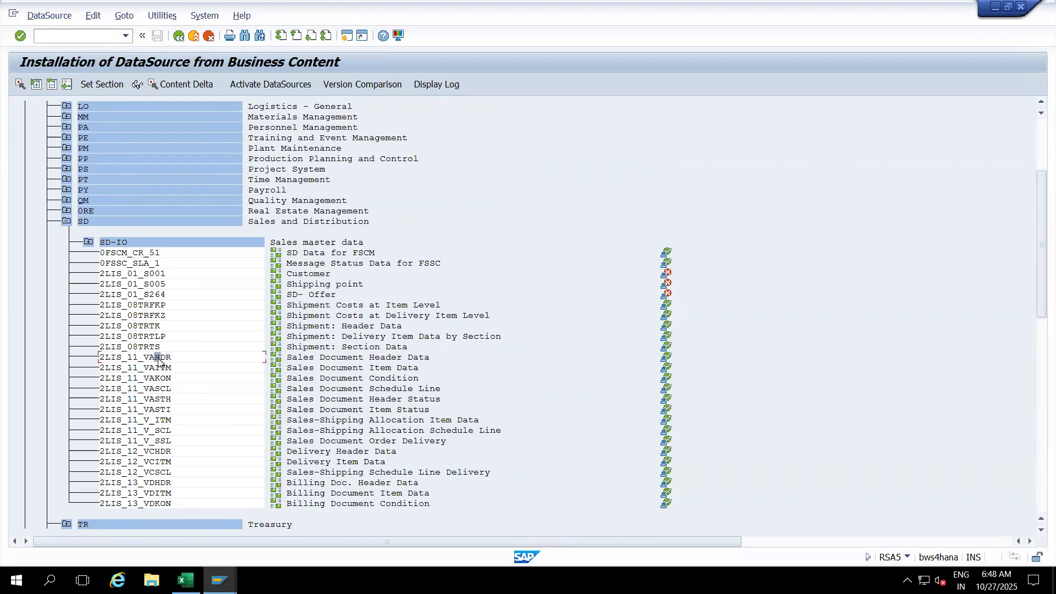
{"action": "left_click", "coordinate": [267, 83]}
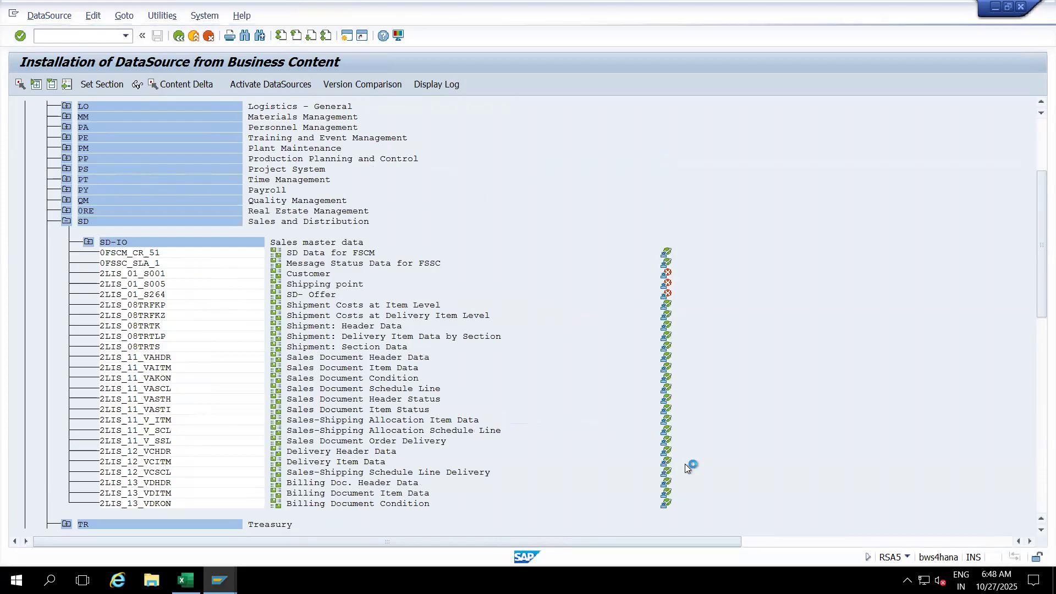
- Activate DataSource 2LIS_11_VAITM for sales document item data
{"action": "left_click", "coordinate": [157, 357]}
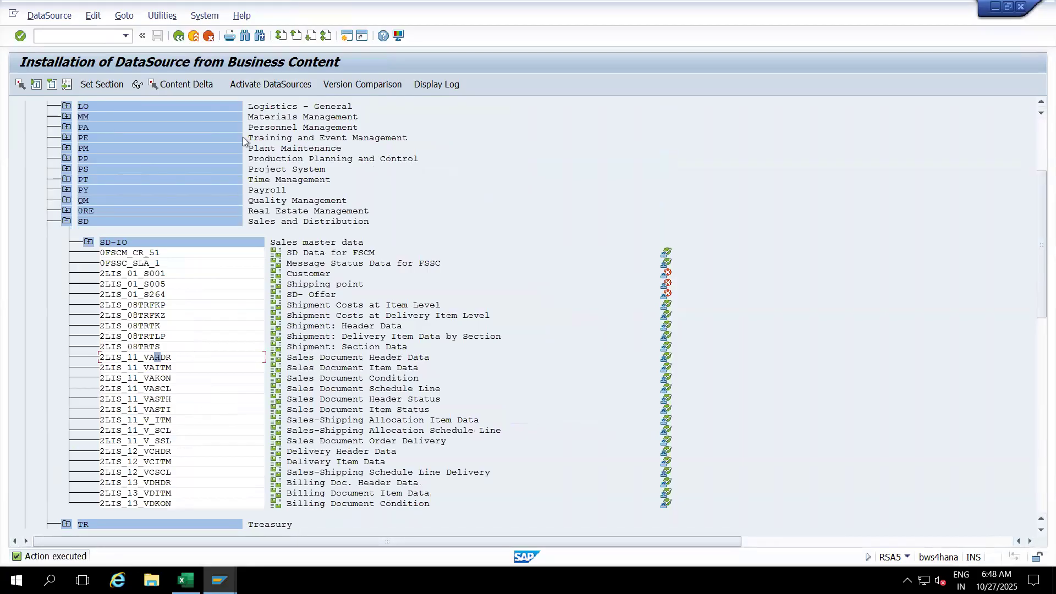
{"action": "left_click", "coordinate": [152, 368]}
{"action": "left_click", "coordinate": [281, 85]}
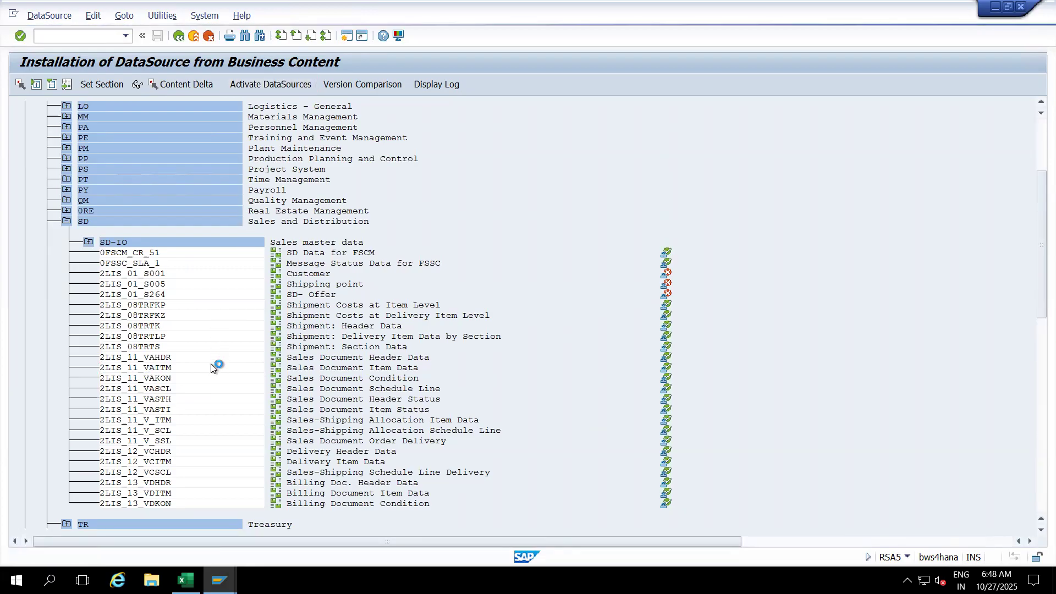
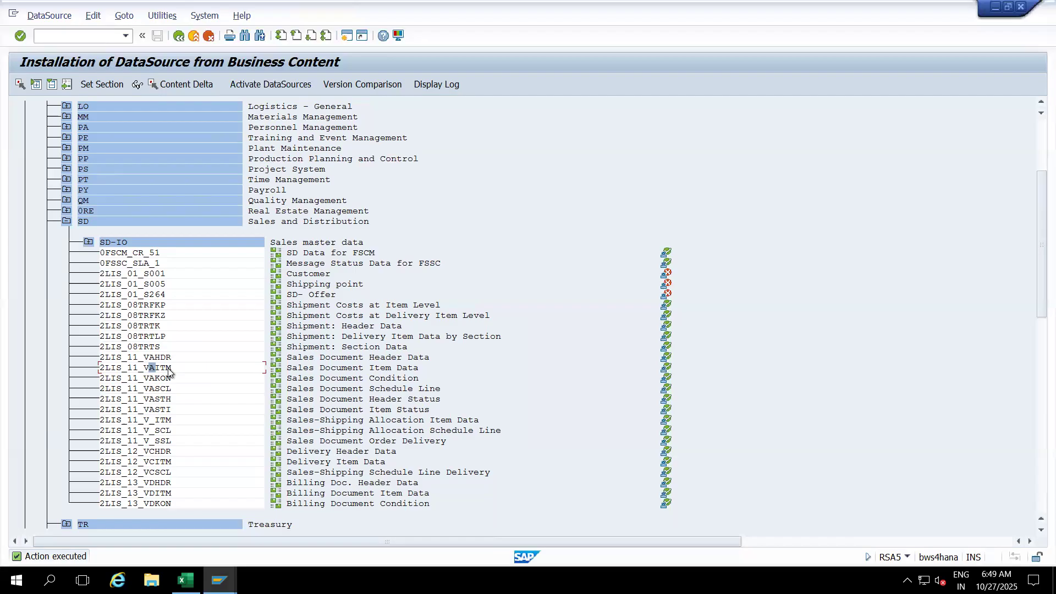
- Switch to transaction RSA6 and expand the whole SAP-R/3 application component node
{"action": "left_click", "coordinate": [164, 368]}
{"action": "left_click", "coordinate": [100, 35]}
{"action": "type", "text": "/nrsa6"}
{"action": "key", "text": "Return"}
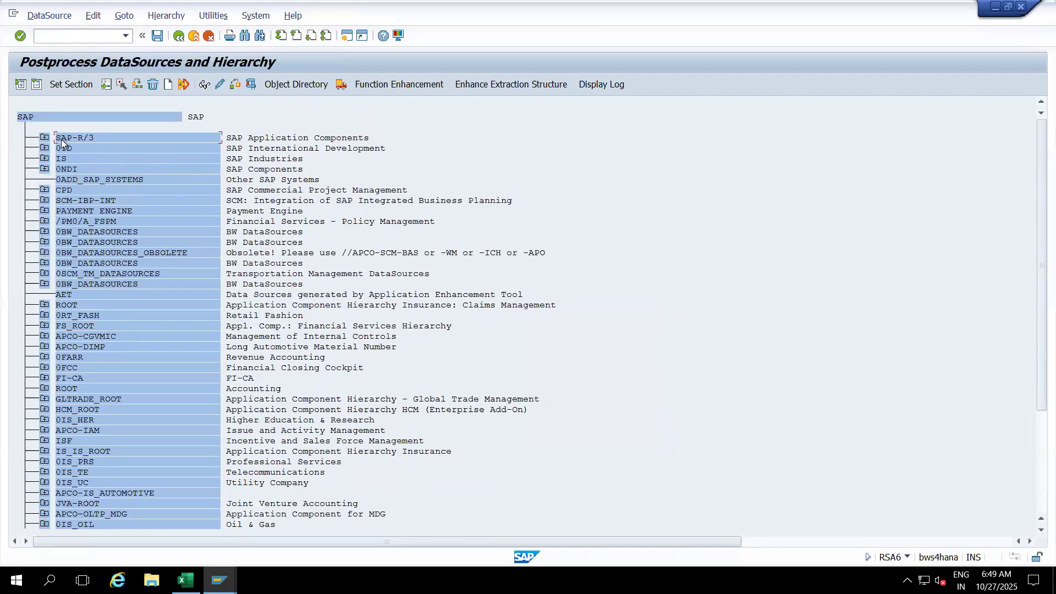
{"action": "left_click", "coordinate": [21, 85]}
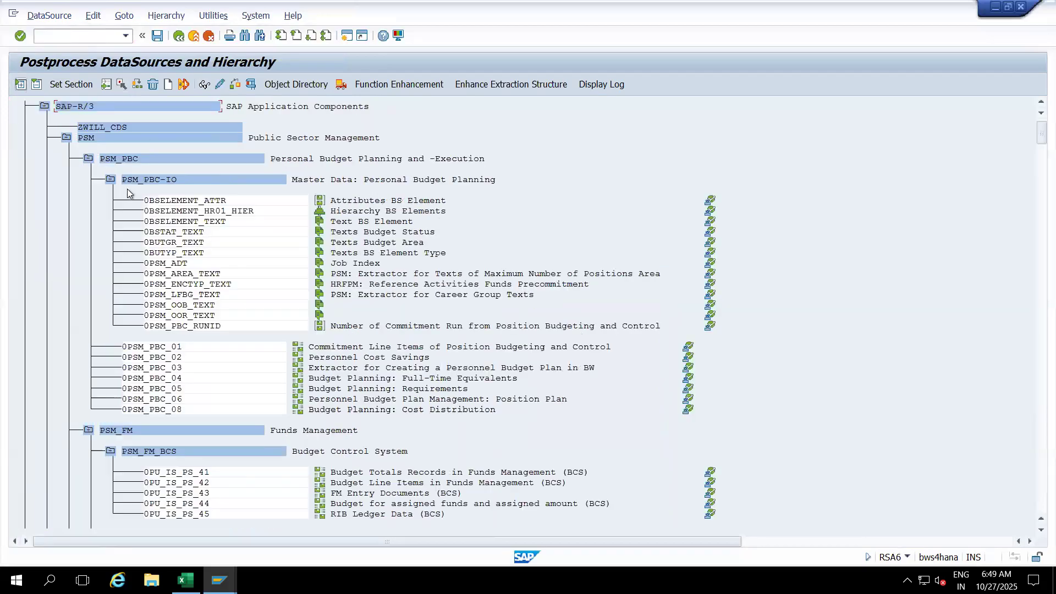
- Find DataSource 2LIS_12_VCITM in the hierarchy and display its customer version details
{"action": "key", "text": "ctrl+f"}
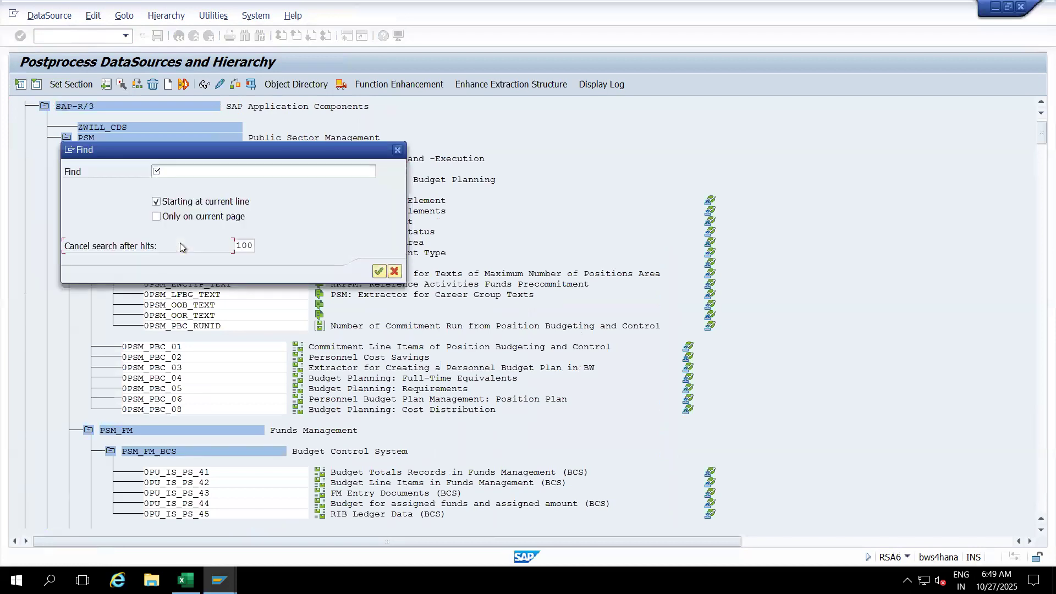
{"action": "left_click", "coordinate": [195, 179]}
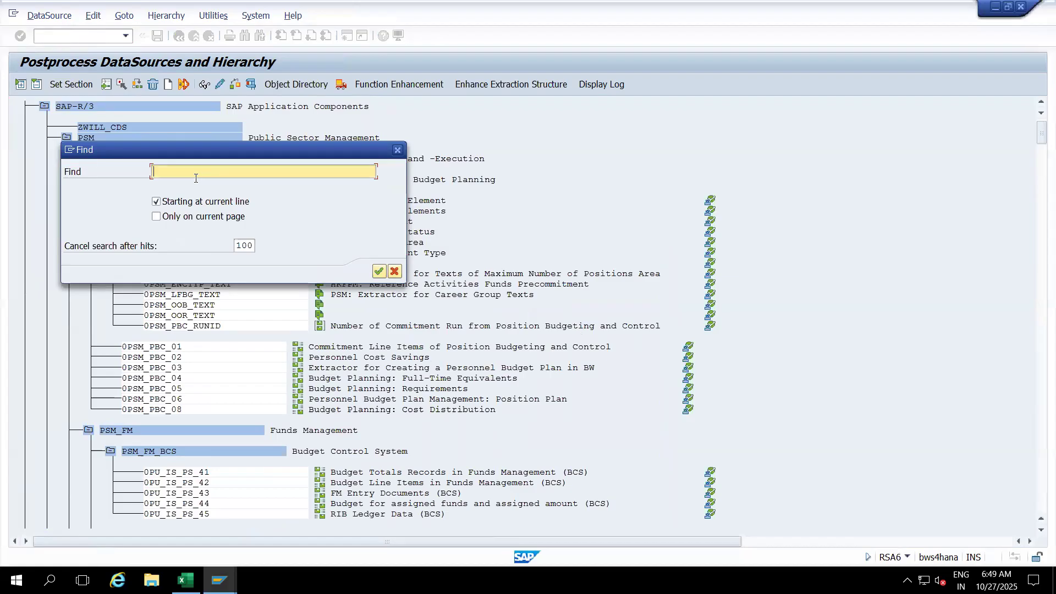
{"action": "type", "text": "2LIS_12_VCITM"}
{"action": "key", "text": "Return"}
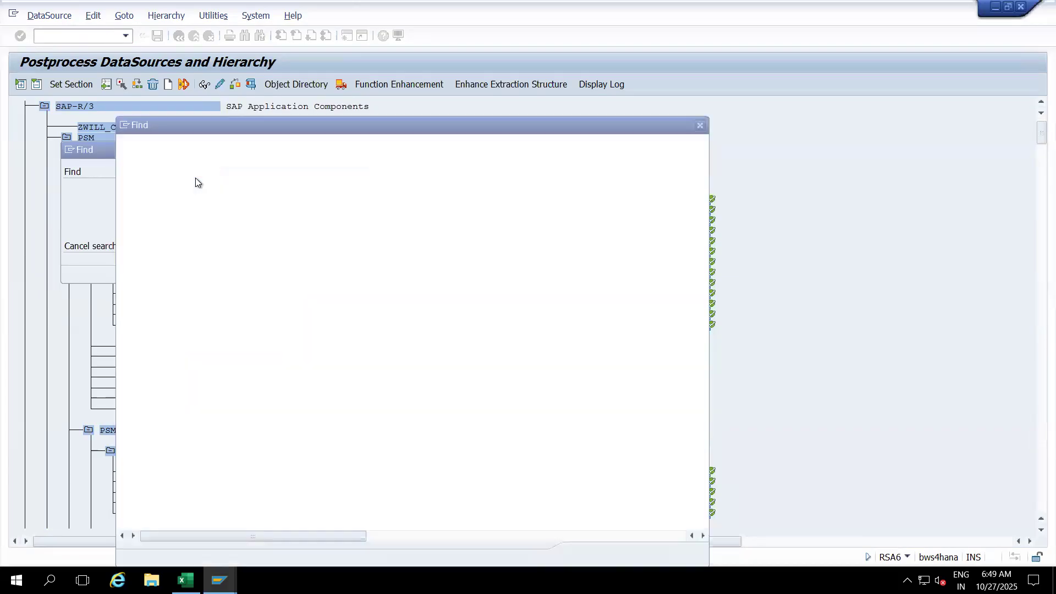
{"action": "left_click", "coordinate": [223, 166]}
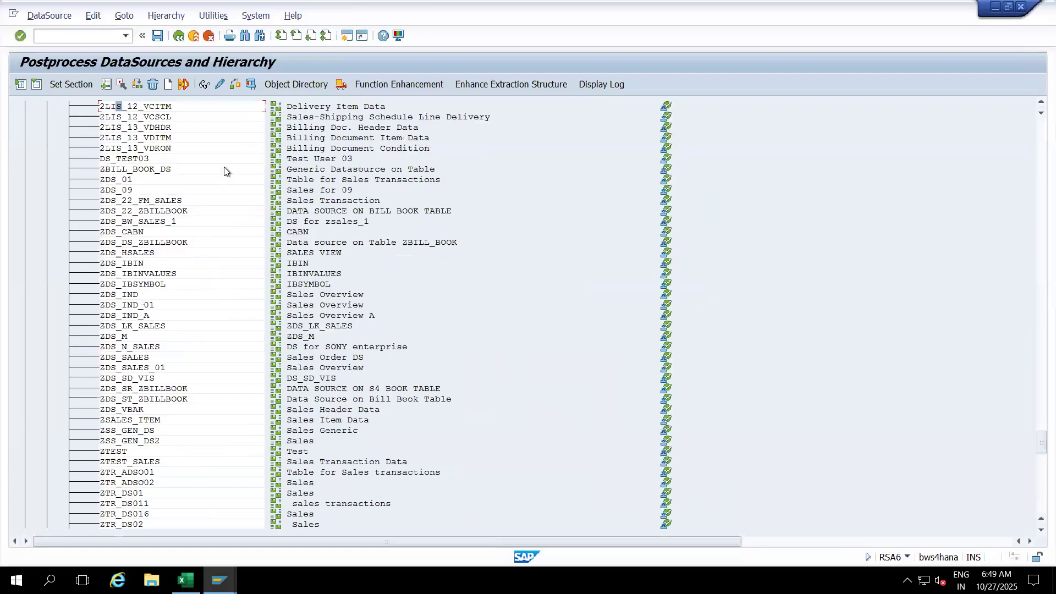
{"action": "double_click", "coordinate": [150, 106]}
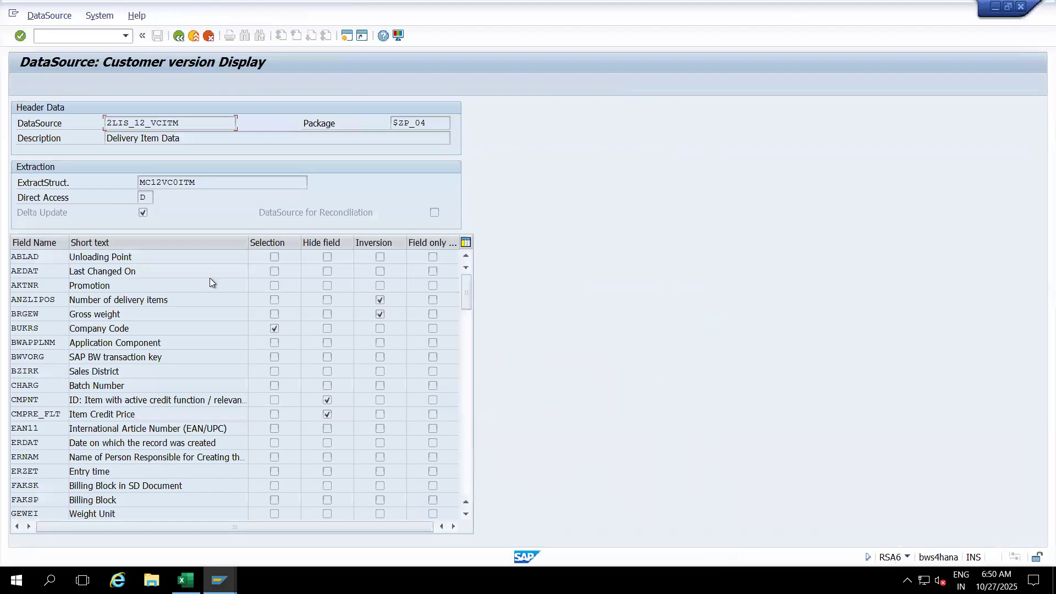
- Check the extract structure MC12VC0ITM, return to DataSource 2LIS_12_VCITM and review its field list through to the end
{"action": "double_click", "coordinate": [173, 181]}
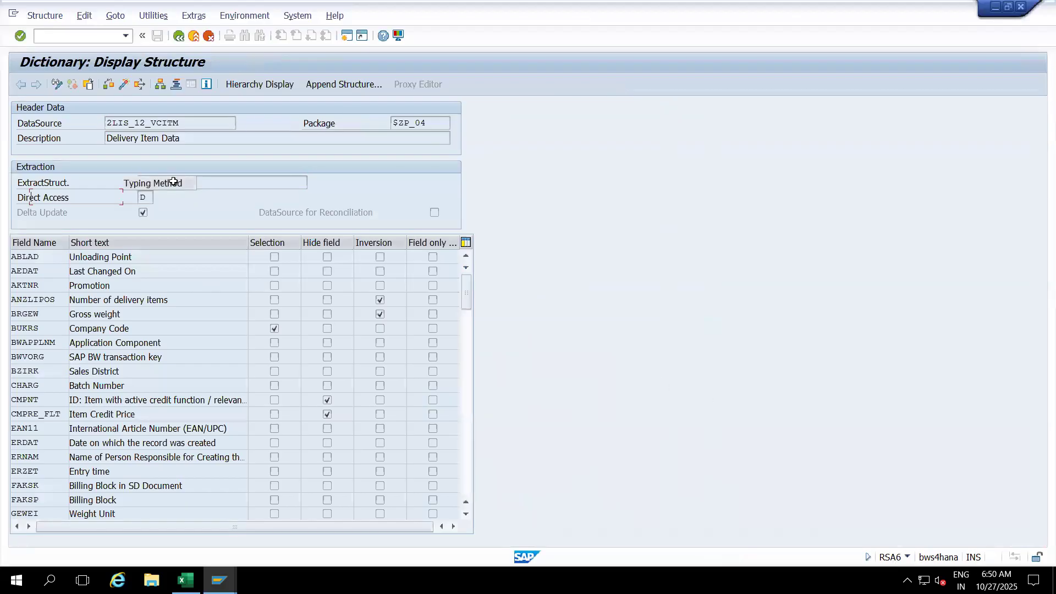
{"action": "left_click", "coordinate": [178, 36]}
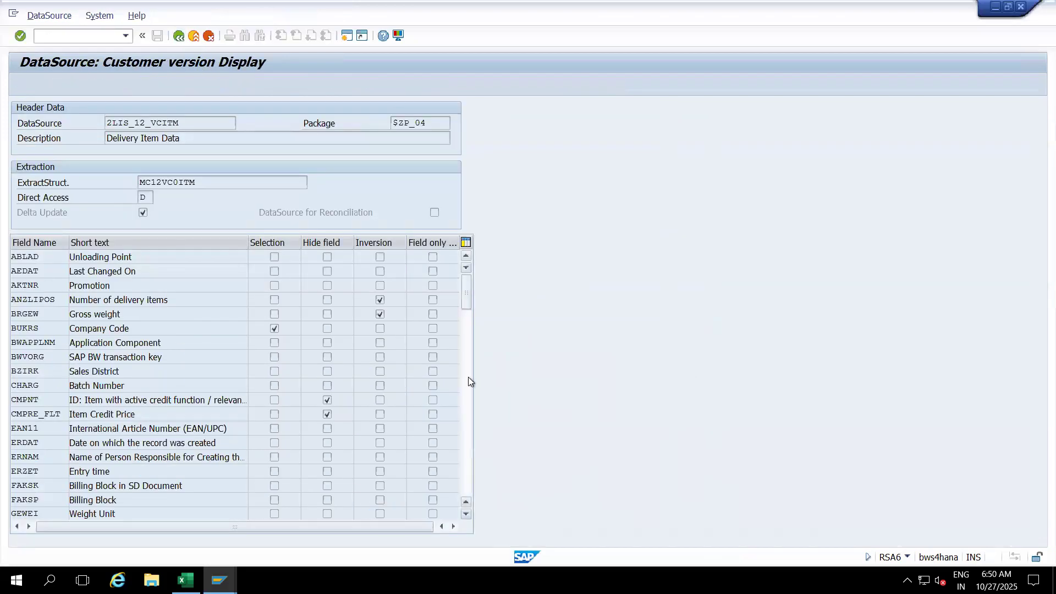
{"action": "left_click", "coordinate": [467, 377]}
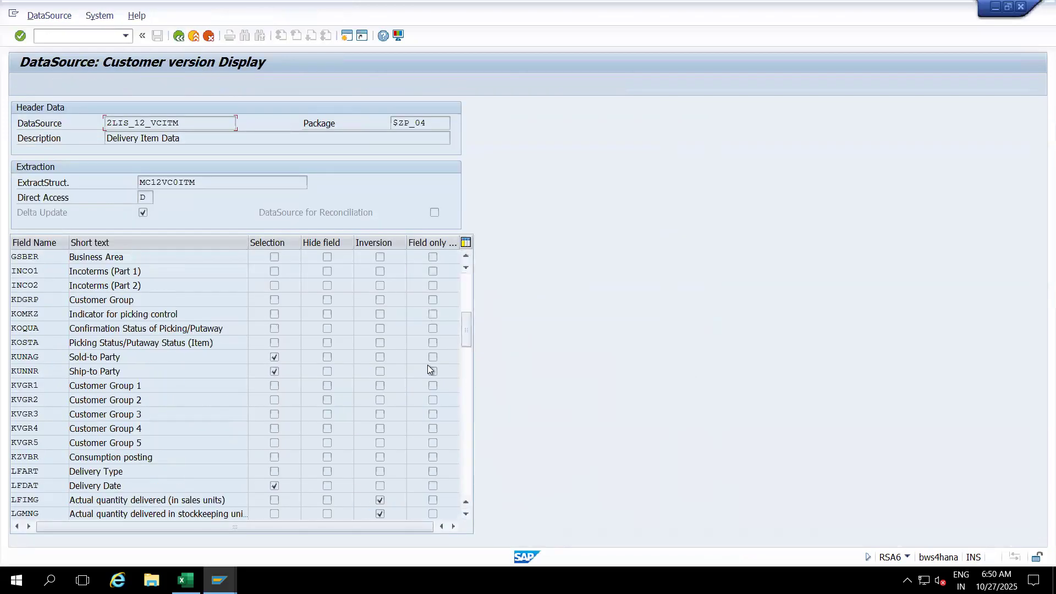
{"action": "left_click", "coordinate": [467, 401]}
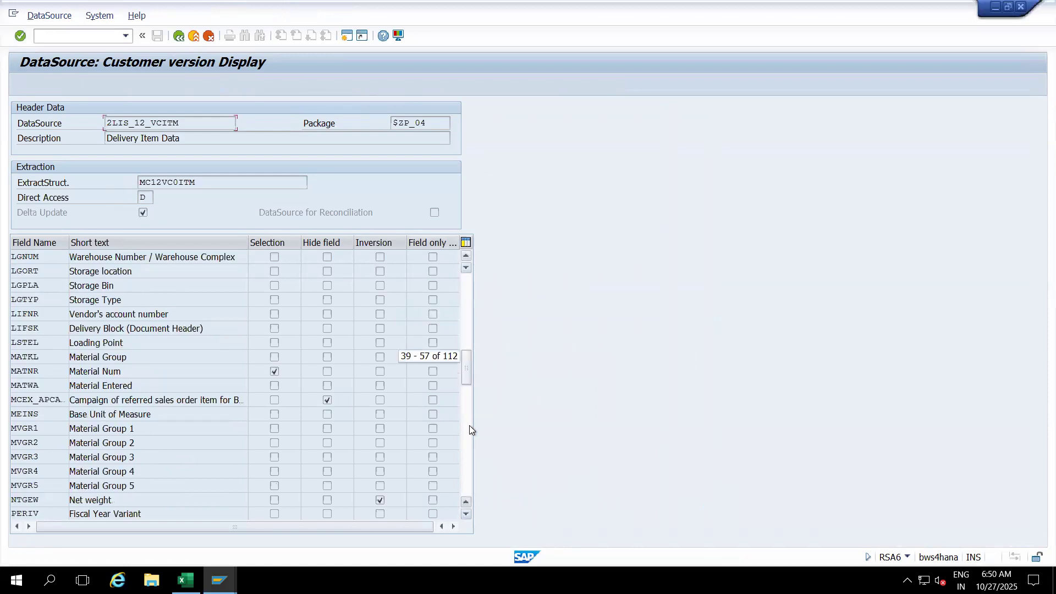
{"action": "left_click", "coordinate": [470, 424]}
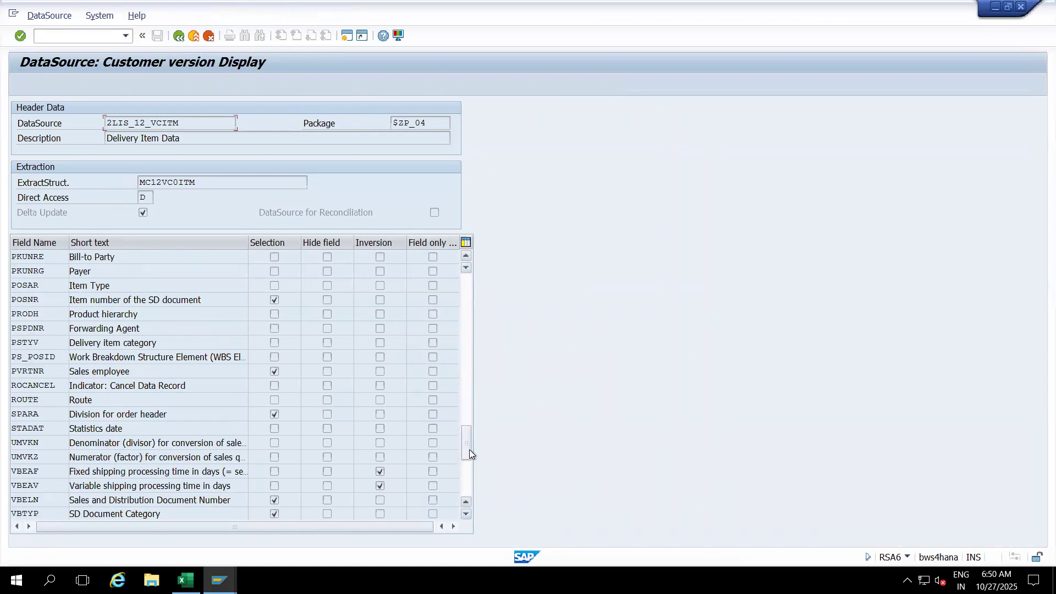
{"action": "left_click", "coordinate": [469, 450]}
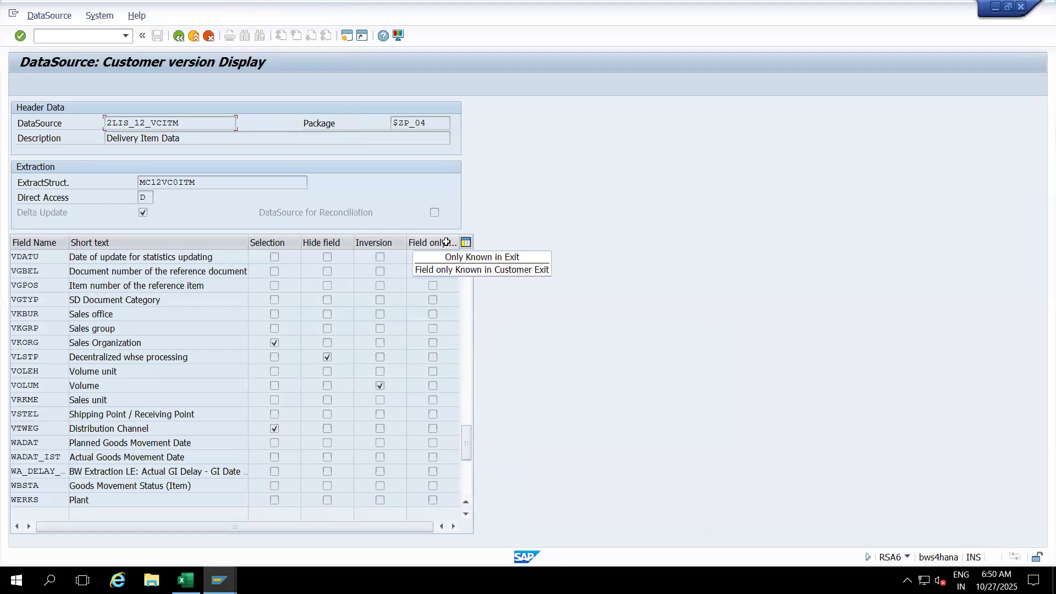
{"action": "left_click", "coordinate": [463, 477]}
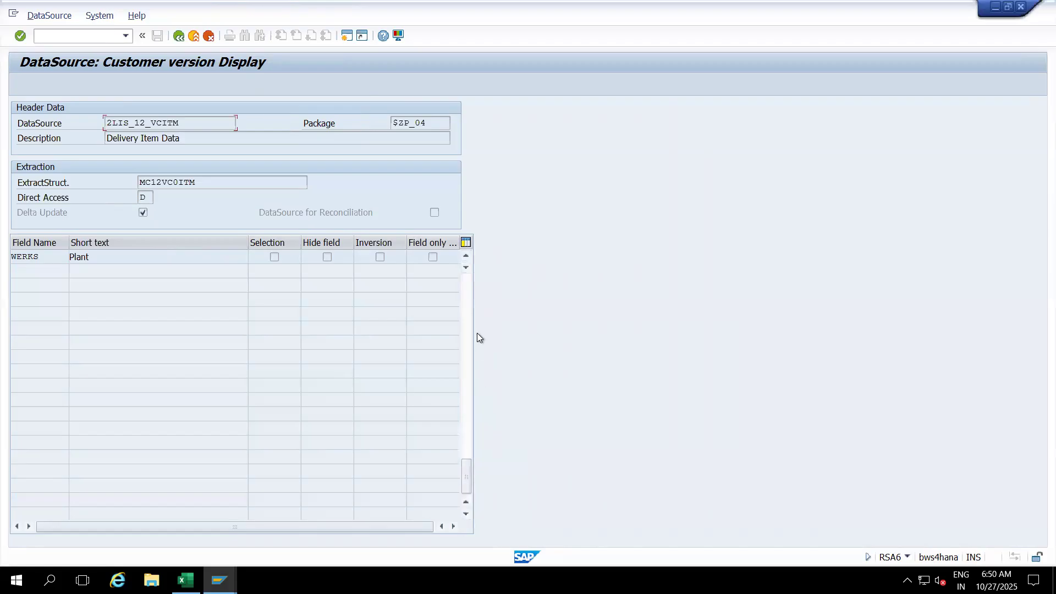
- Locate the Sales Organization field (VKORG) near the end of the field list and examine its Selection setting
{"action": "left_click", "coordinate": [465, 256]}
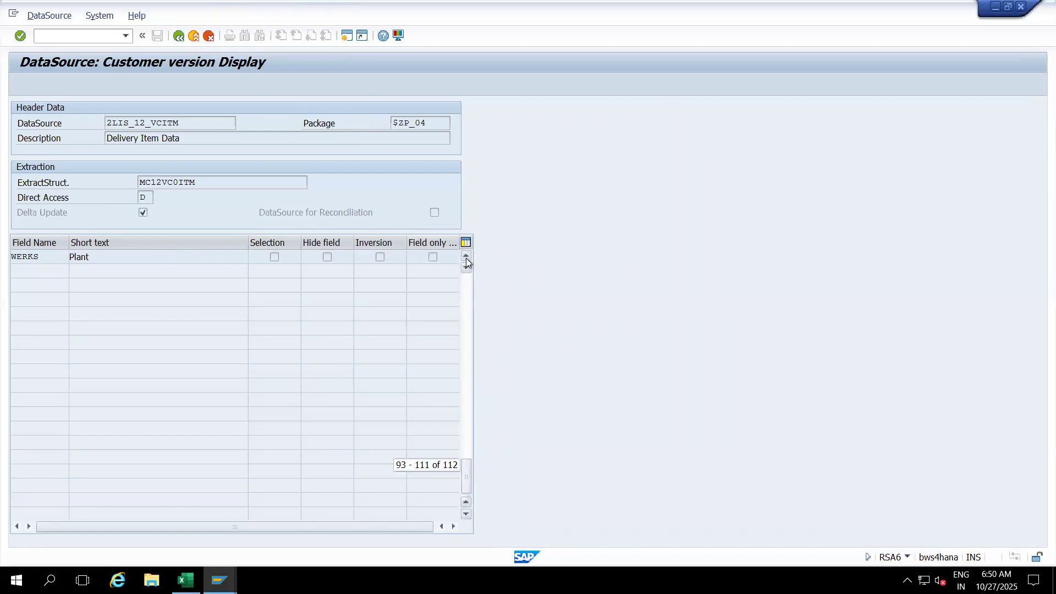
{"action": "left_click", "coordinate": [465, 256]}
{"action": "left_click", "coordinate": [466, 256]}
{"action": "left_click", "coordinate": [466, 257]}
{"action": "left_click", "coordinate": [466, 257]}
{"action": "left_click", "coordinate": [466, 257]}
{"action": "left_click", "coordinate": [466, 257]}
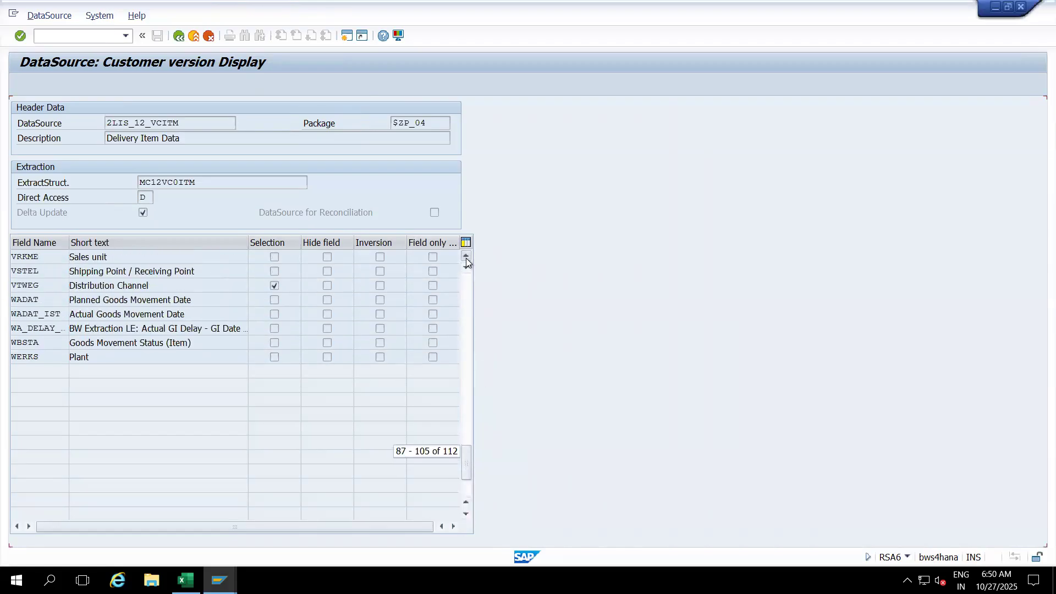
{"action": "left_click", "coordinate": [466, 257]}
{"action": "left_click", "coordinate": [466, 257]}
{"action": "left_click", "coordinate": [466, 257]}
{"action": "left_click", "coordinate": [465, 257]}
{"action": "left_click", "coordinate": [466, 257]}
{"action": "left_click", "coordinate": [466, 257]}
{"action": "left_click", "coordinate": [466, 257]}
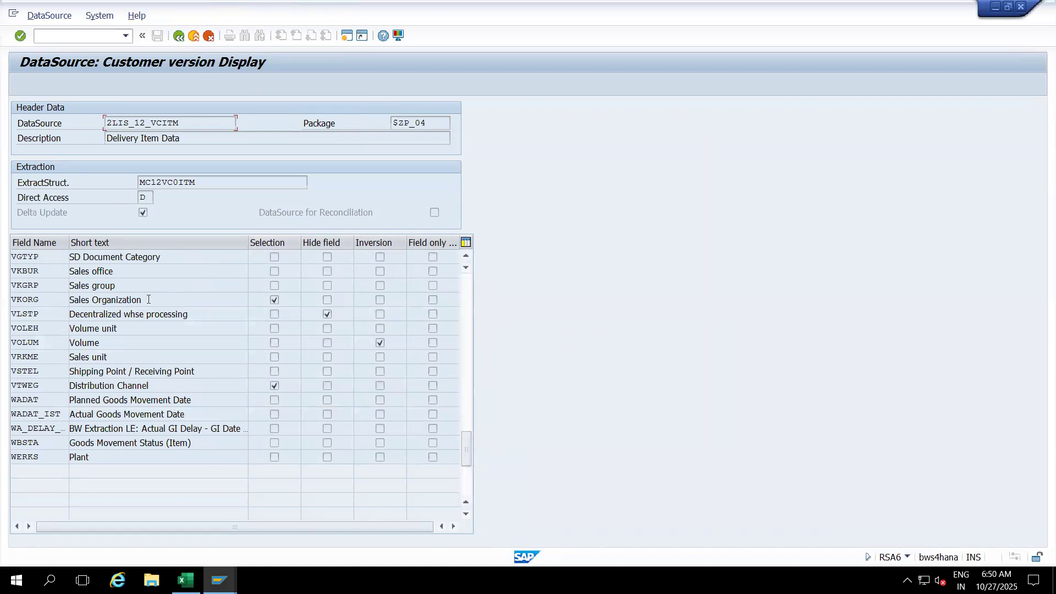
{"action": "left_click_drag", "start_coordinate": [148, 299], "coordinate": [60, 308]}
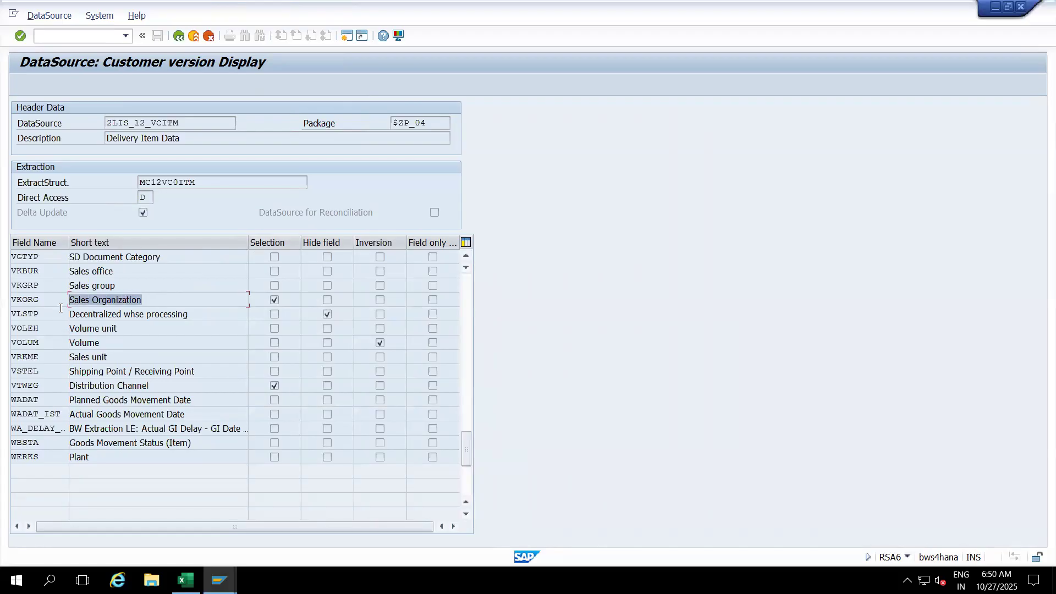
{"action": "left_click", "coordinate": [164, 300]}
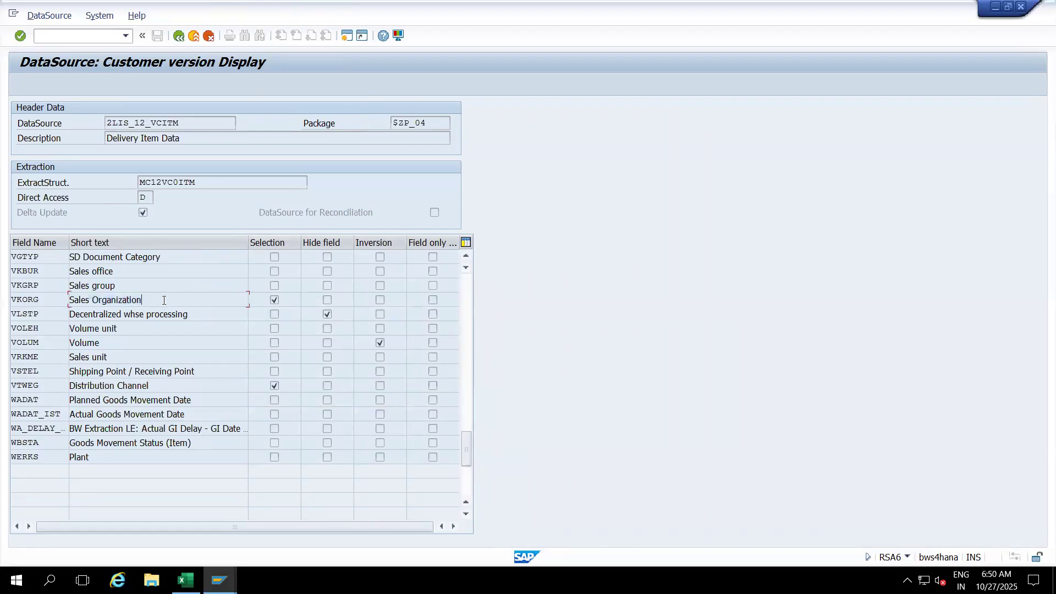
{"action": "left_click_drag", "start_coordinate": [155, 301], "coordinate": [66, 301]}
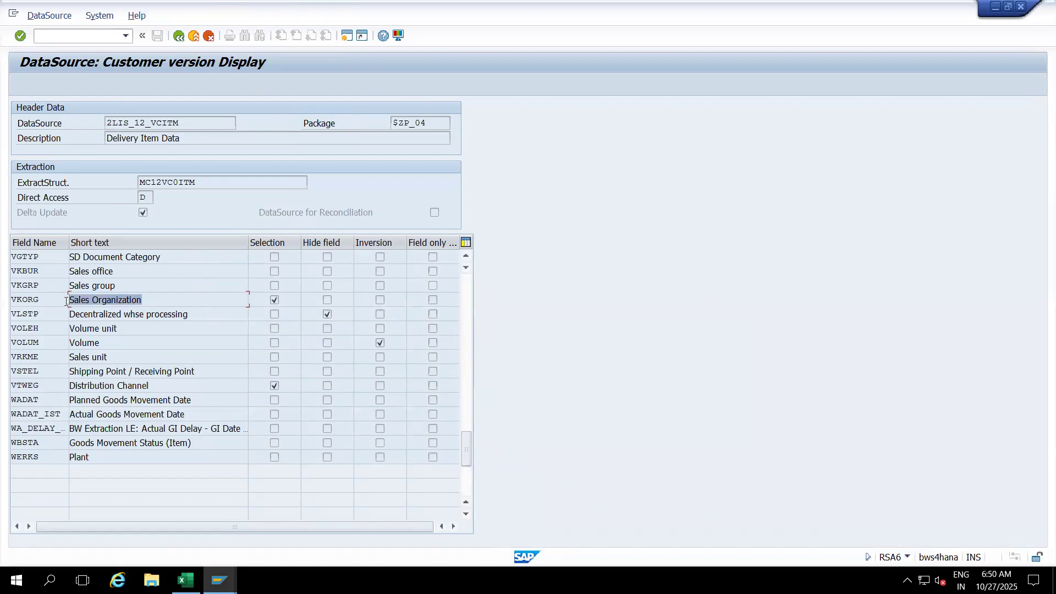
{"action": "left_click", "coordinate": [181, 299]}
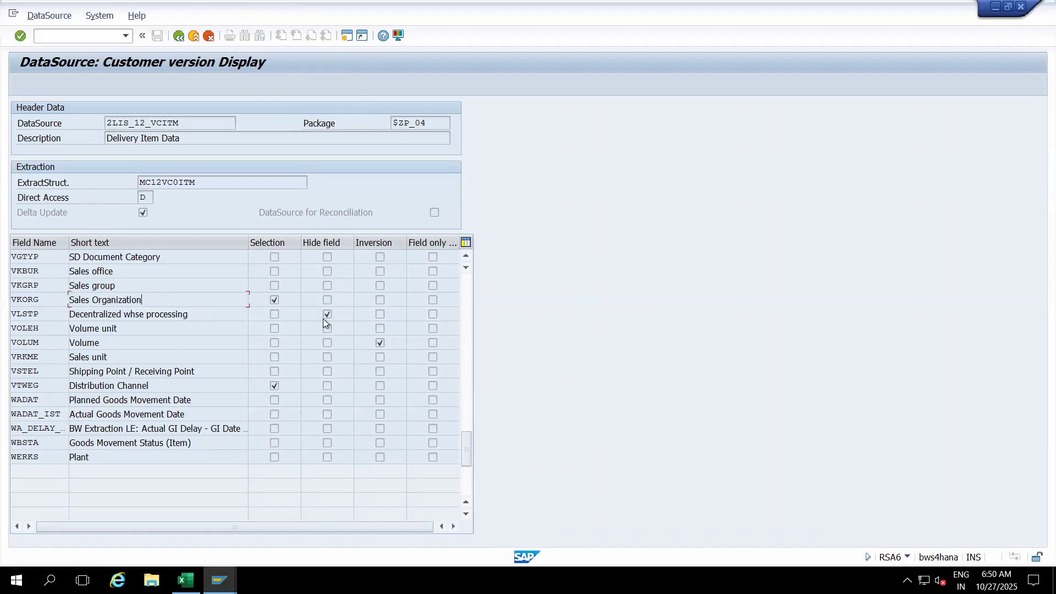
- Examine the Hide field setting of VLSTP and the Inversion setting of VOLUM
{"action": "double_click", "coordinate": [41, 312]}
{"action": "left_click", "coordinate": [50, 316]}
{"action": "double_click", "coordinate": [7, 311]}
{"action": "double_click", "coordinate": [38, 342]}
{"action": "left_click", "coordinate": [44, 345]}
{"action": "left_click_drag", "start_coordinate": [44, 344], "coordinate": [8, 346]}
{"action": "left_click", "coordinate": [49, 349]}
- Return to the DataSource hierarchy and reopen the customer version details of 2LIS_12_VCITM
{"action": "left_click", "coordinate": [467, 362]}
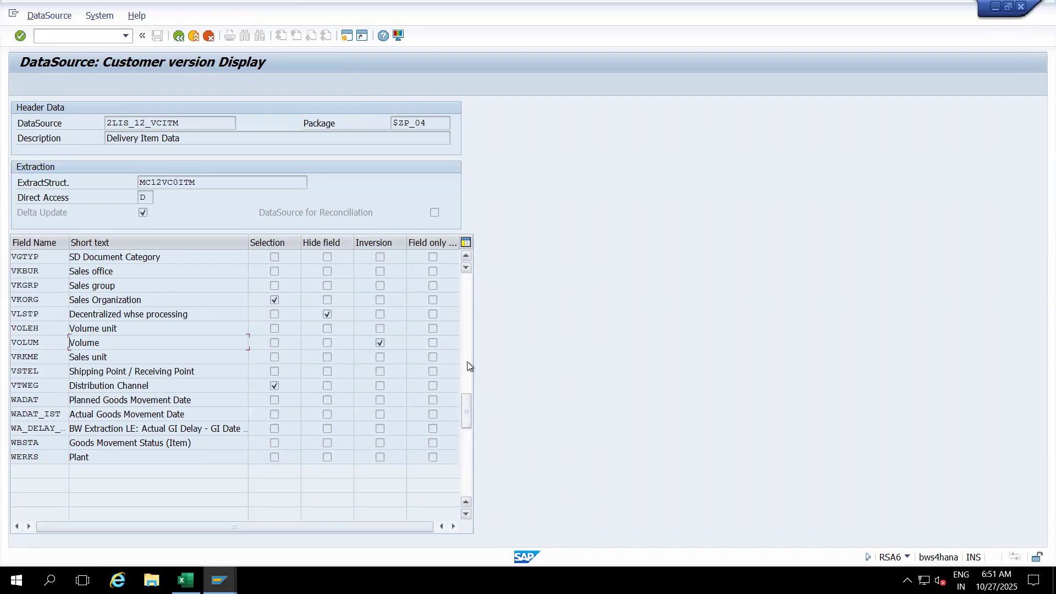
{"action": "left_click", "coordinate": [467, 331]}
{"action": "left_click", "coordinate": [176, 36]}
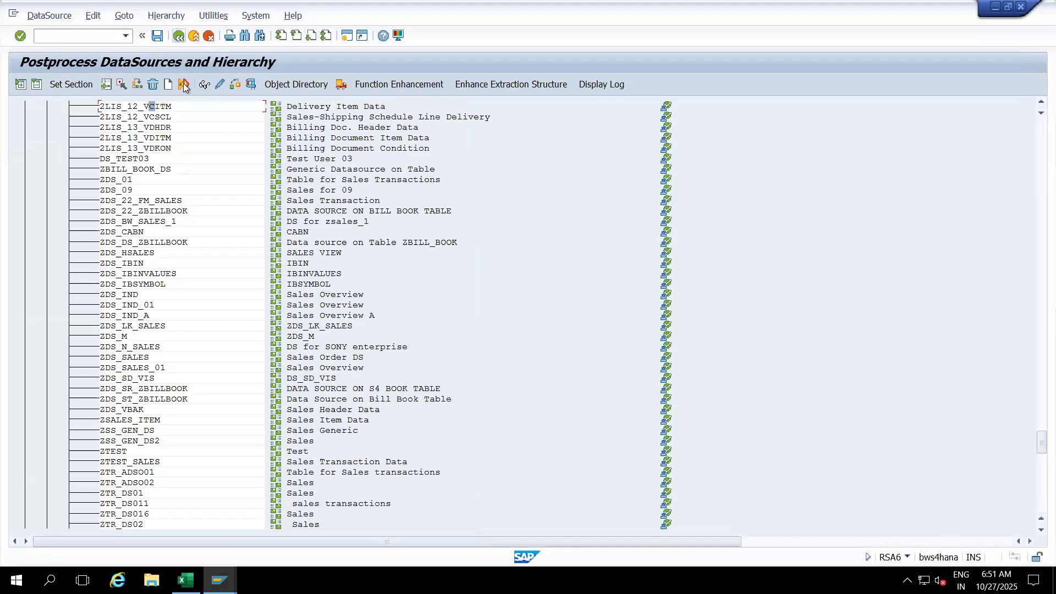
{"action": "double_click", "coordinate": [158, 105]}
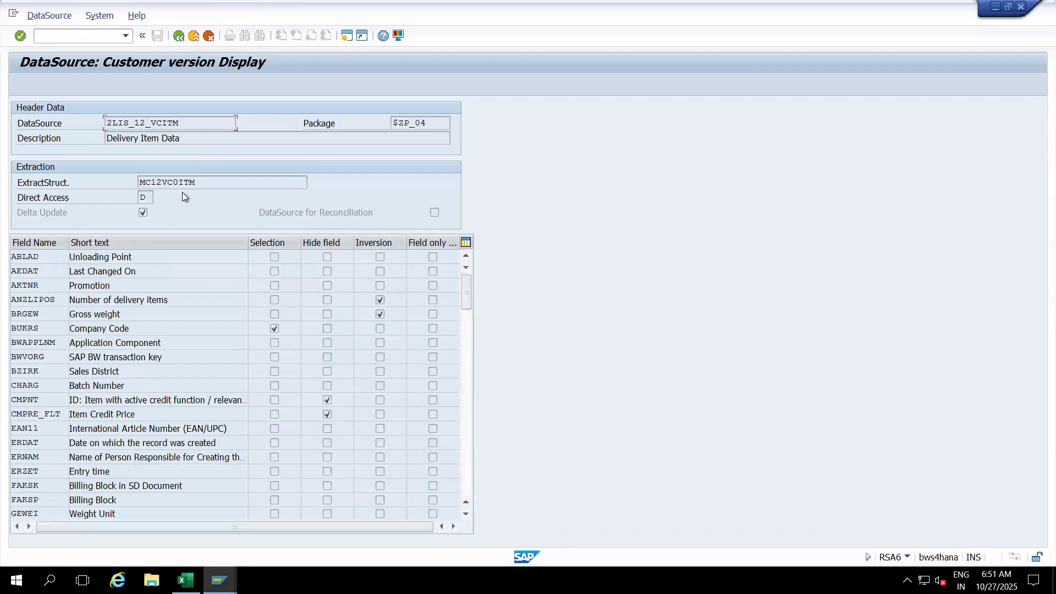
- Examine the Selection, Hide field, Inversion and Field only settings from the last fields back to the first
{"action": "left_click_drag", "start_coordinate": [465, 299], "coordinate": [471, 487]}
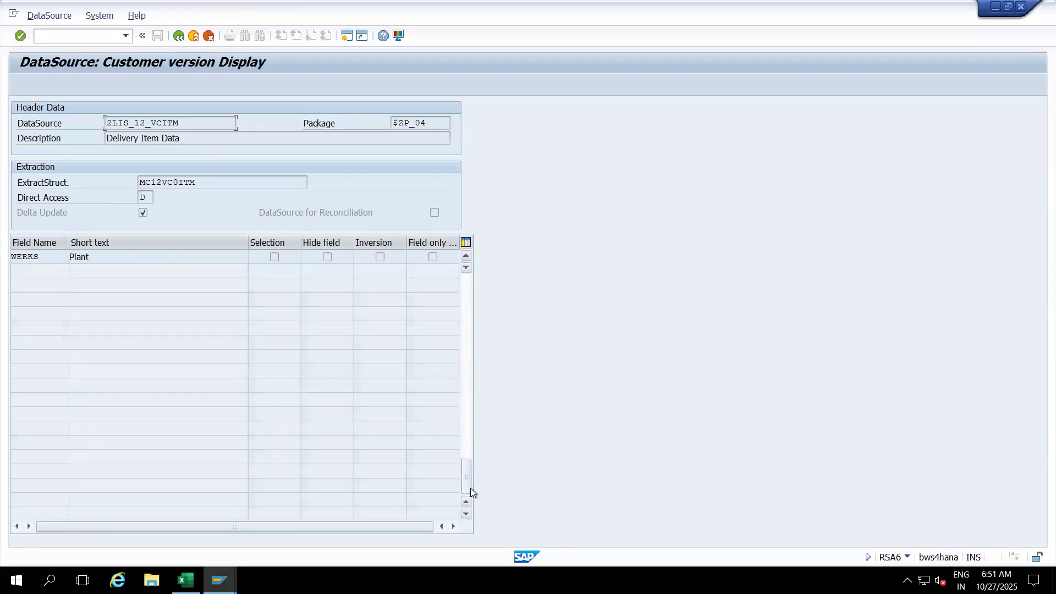
{"action": "left_click", "coordinate": [467, 256]}
{"action": "left_click", "coordinate": [467, 257]}
{"action": "left_click", "coordinate": [467, 256]}
{"action": "left_click", "coordinate": [467, 256]}
{"action": "left_click", "coordinate": [467, 256]}
{"action": "left_click", "coordinate": [467, 256]}
{"action": "left_click", "coordinate": [467, 256]}
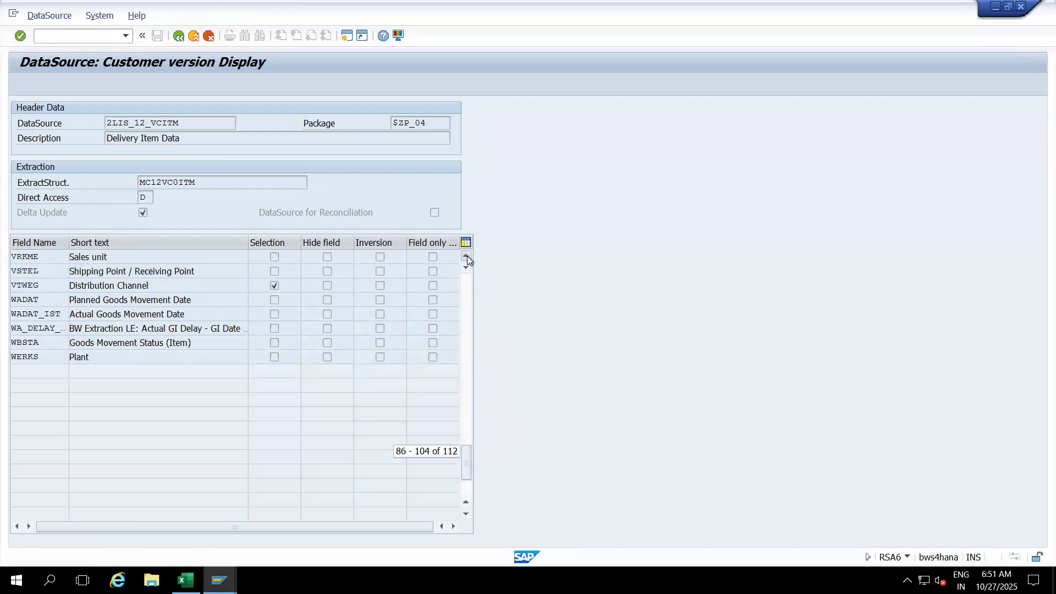
{"action": "left_click", "coordinate": [467, 257]}
{"action": "left_click", "coordinate": [467, 256]}
{"action": "left_click", "coordinate": [467, 256]}
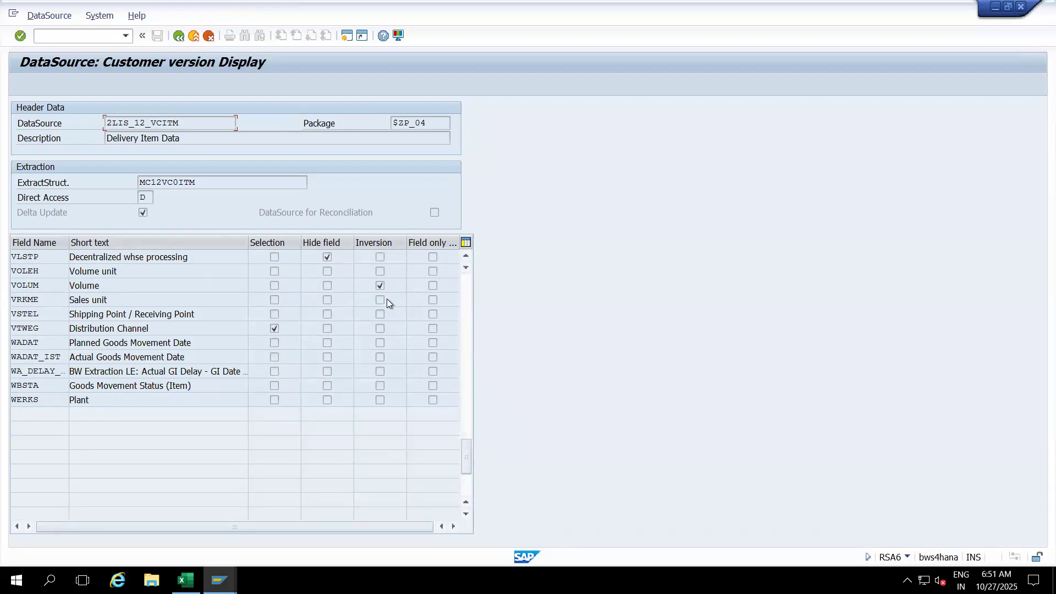
{"action": "scroll", "coordinate": [467, 298], "scroll_direction": "up", "scroll_amount": 12}
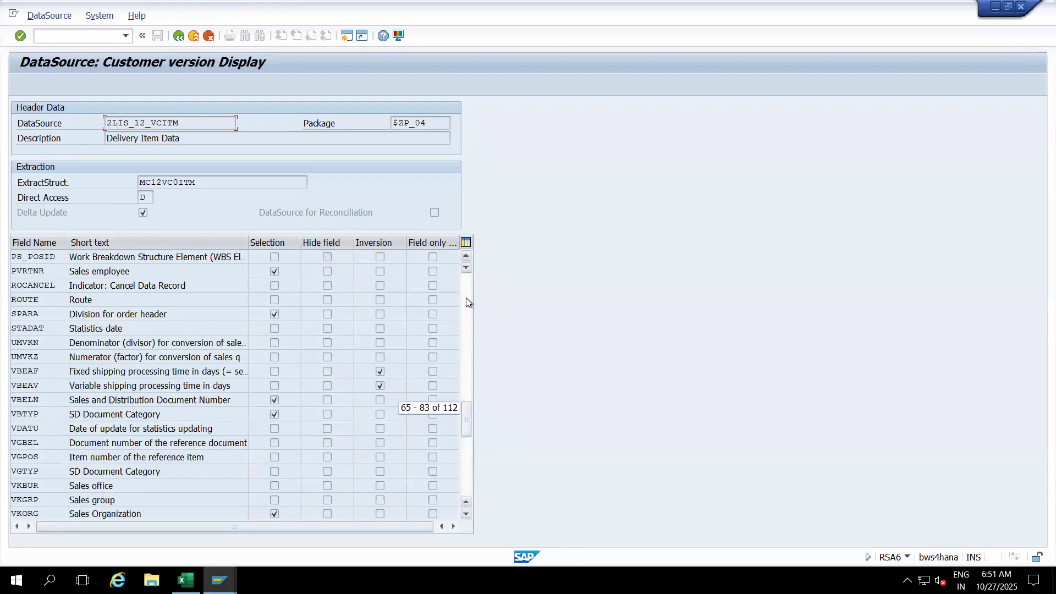
{"action": "left_click", "coordinate": [466, 298]}
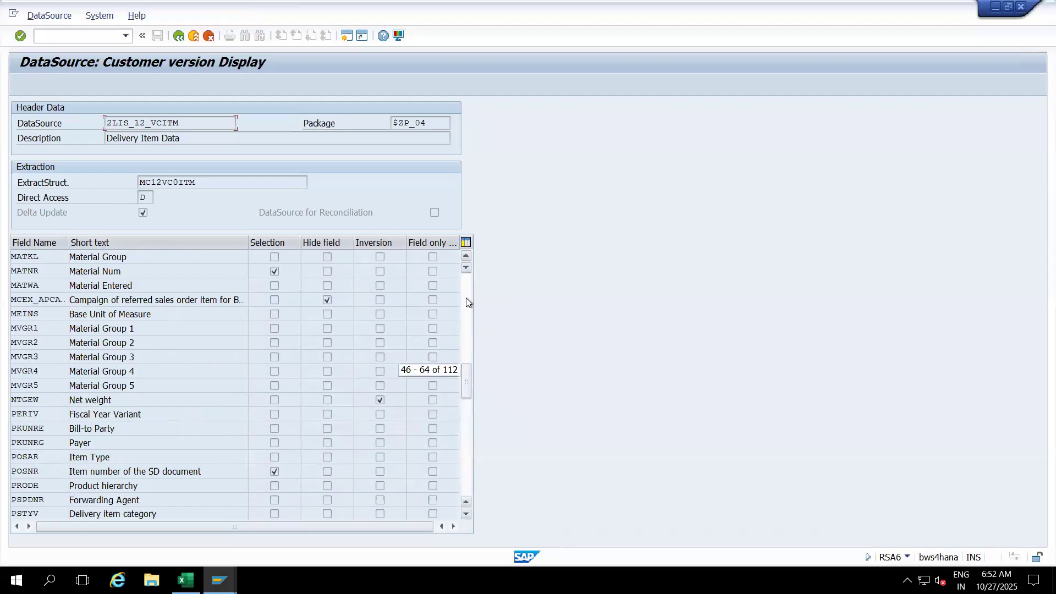
{"action": "left_click", "coordinate": [466, 298]}
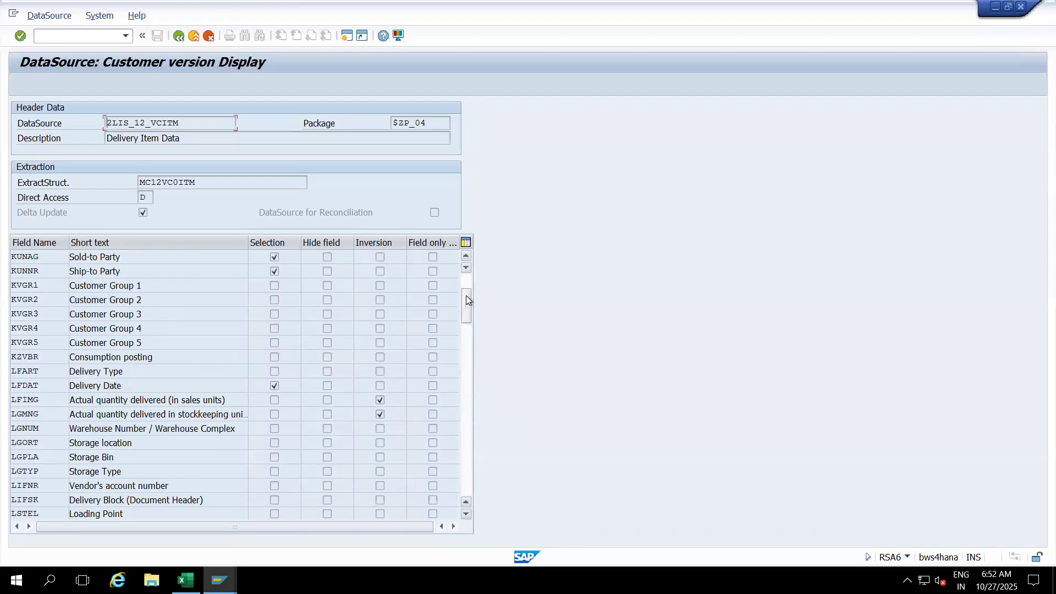
{"action": "left_click", "coordinate": [467, 292]}
{"action": "left_click", "coordinate": [466, 283]}
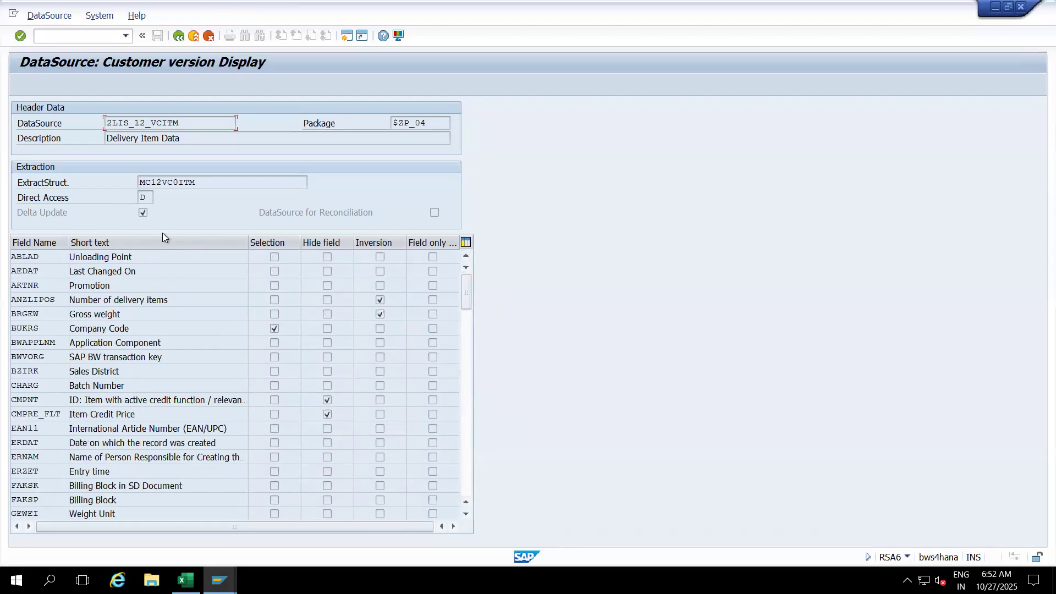
- Display extract structure MC12VC0ITM with all its includes collapsed, and open the included structure MC12VC4ITM
{"action": "double_click", "coordinate": [172, 186]}
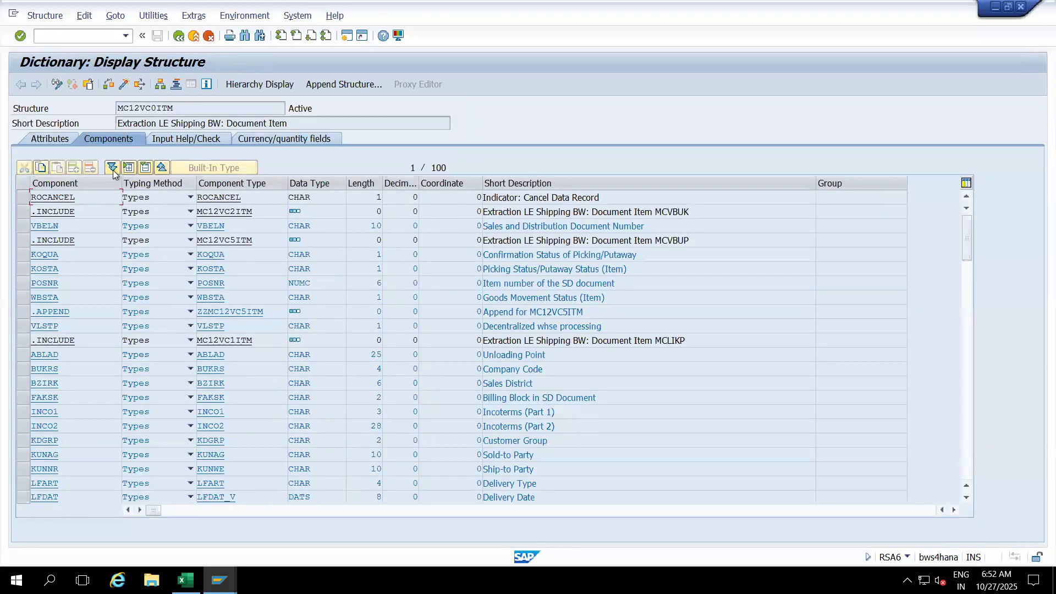
{"action": "left_click", "coordinate": [162, 168]}
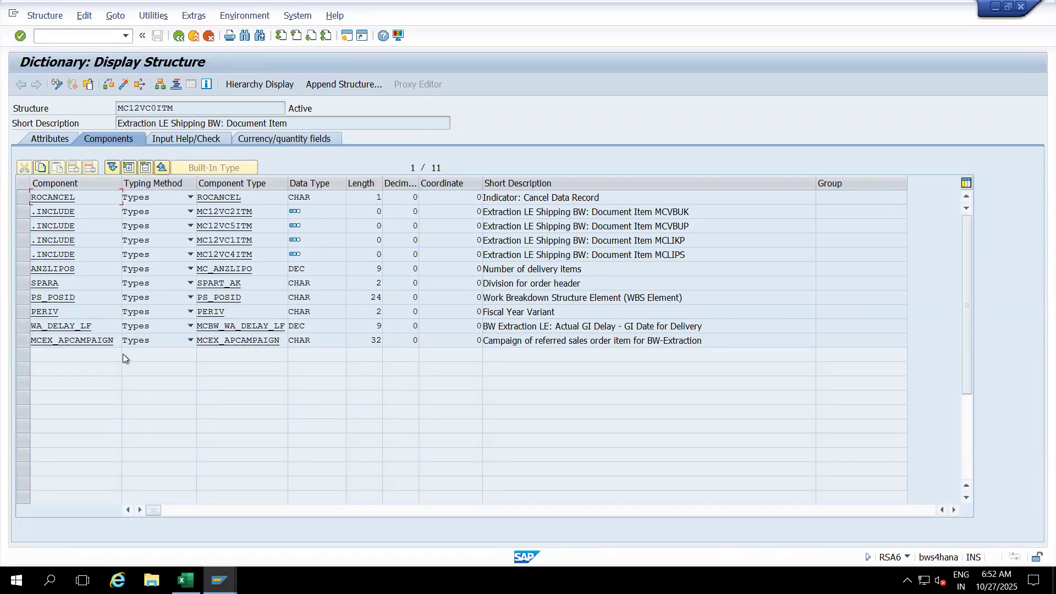
{"action": "left_click", "coordinate": [222, 253]}
{"action": "double_click", "coordinate": [222, 253]}
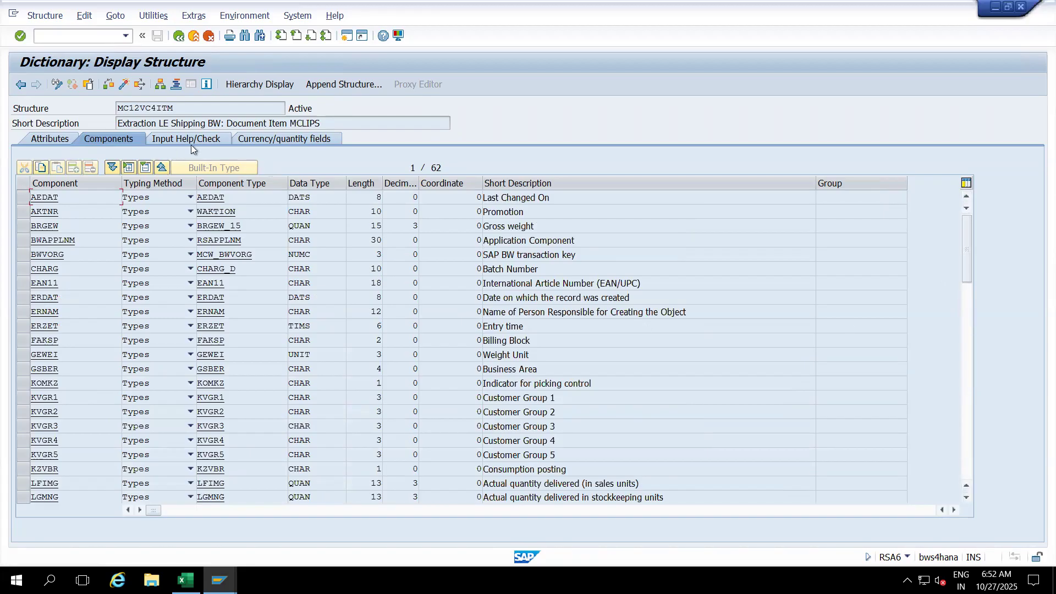
- Expand and collapse all components of structure MC12VC4ITM, leaving them collapsed
{"action": "left_click", "coordinate": [158, 168]}
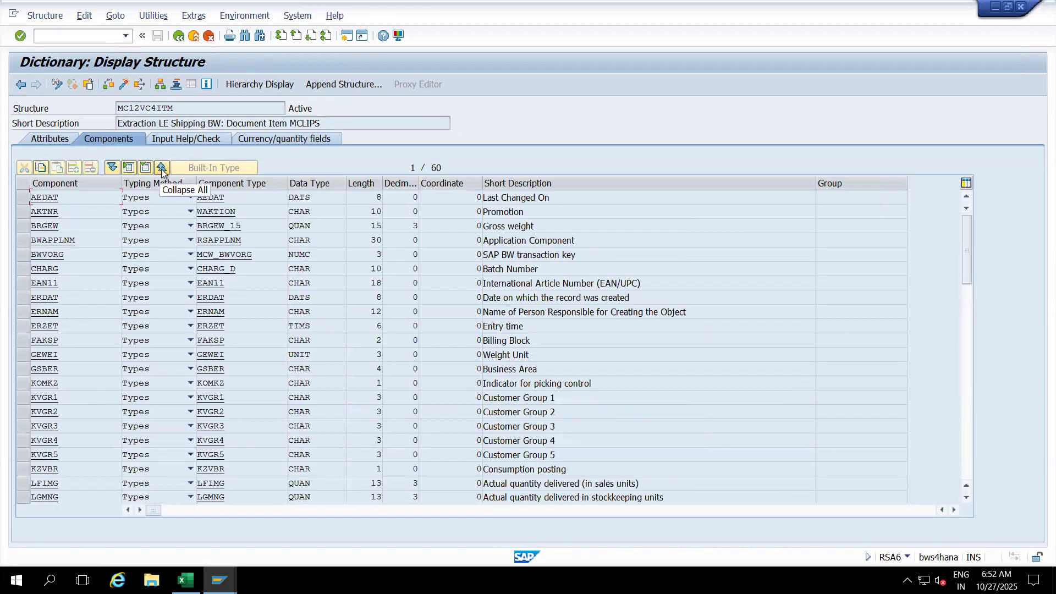
{"action": "left_click", "coordinate": [113, 168]}
{"action": "left_click", "coordinate": [160, 169]}
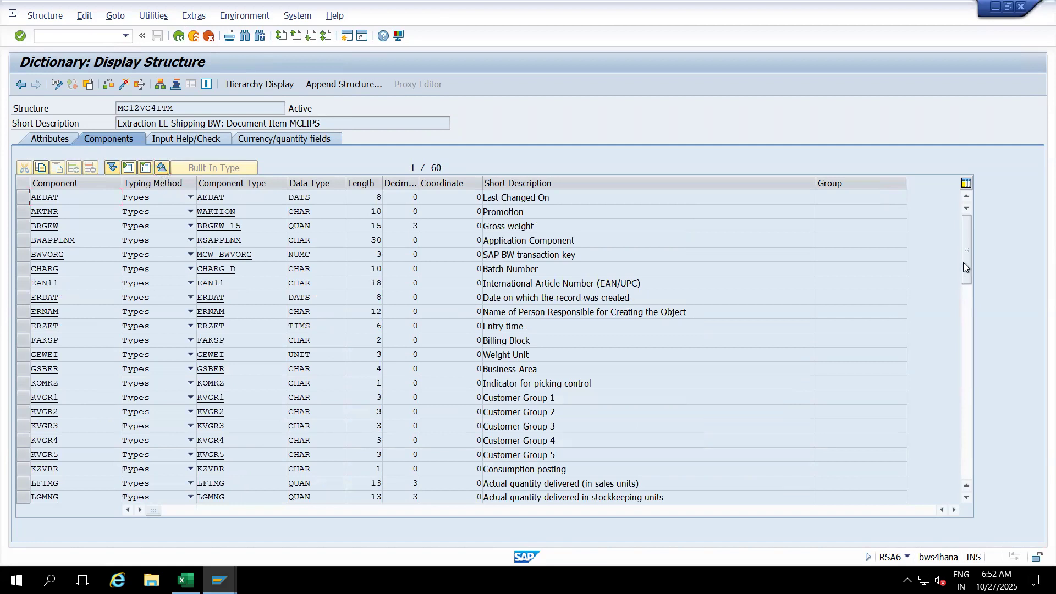
- Open the append structure ZZMC12VC4ITM at the end of the component list and display its attributes
{"action": "left_click_drag", "start_coordinate": [968, 226], "coordinate": [966, 474]}
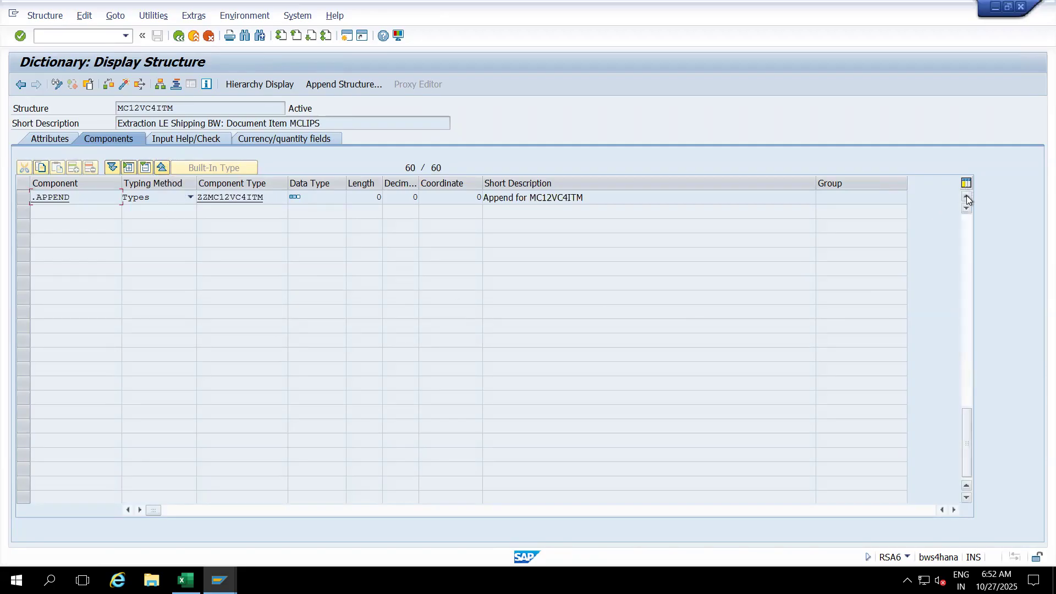
{"action": "scroll", "coordinate": [968, 199], "scroll_direction": "up", "scroll_amount": 6}
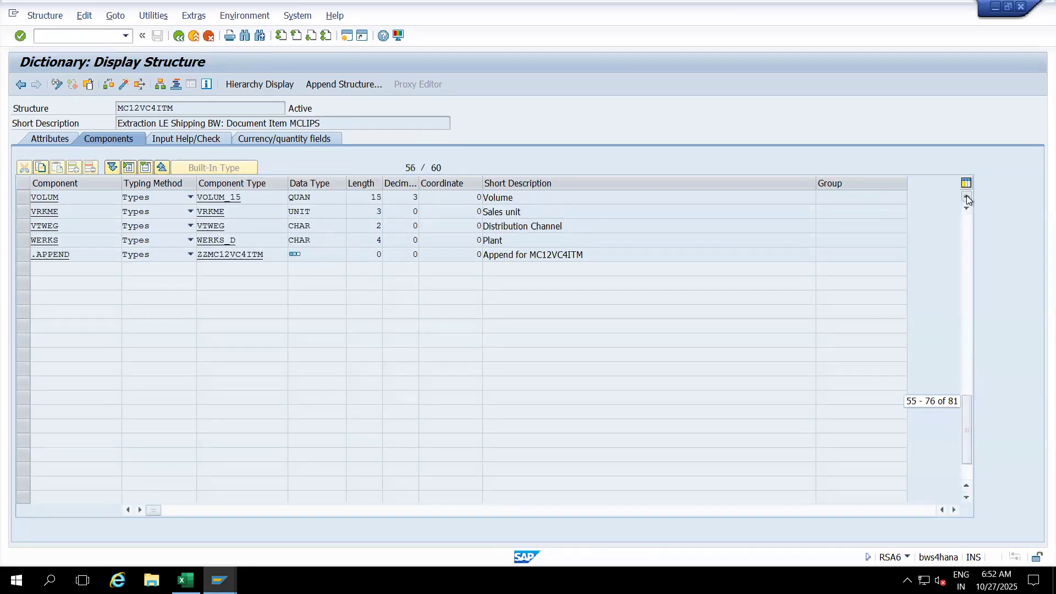
{"action": "scroll", "coordinate": [460, 212], "scroll_direction": "up", "scroll_amount": 2}
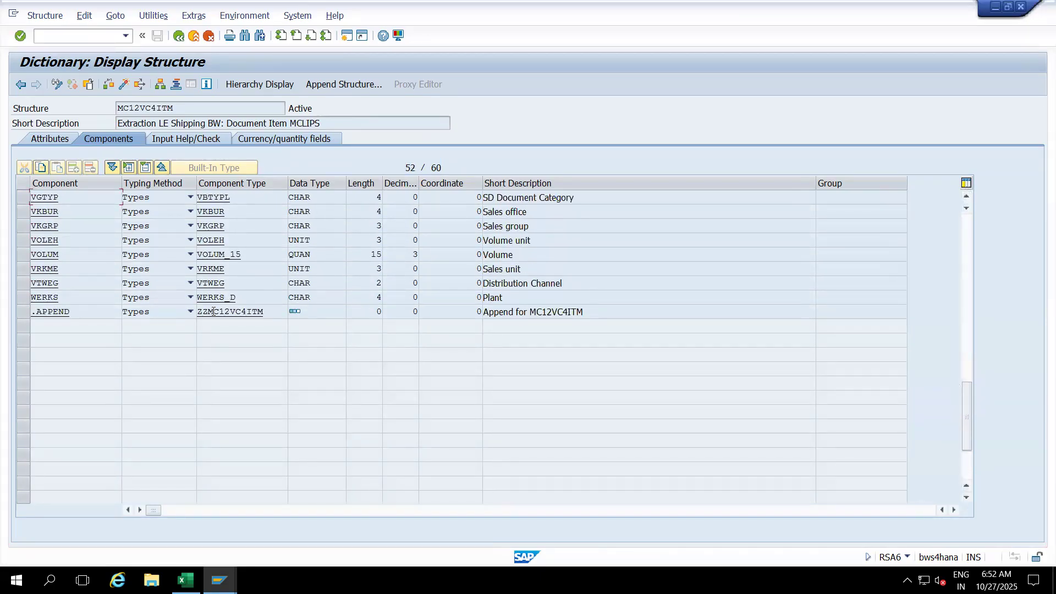
{"action": "double_click", "coordinate": [214, 312]}
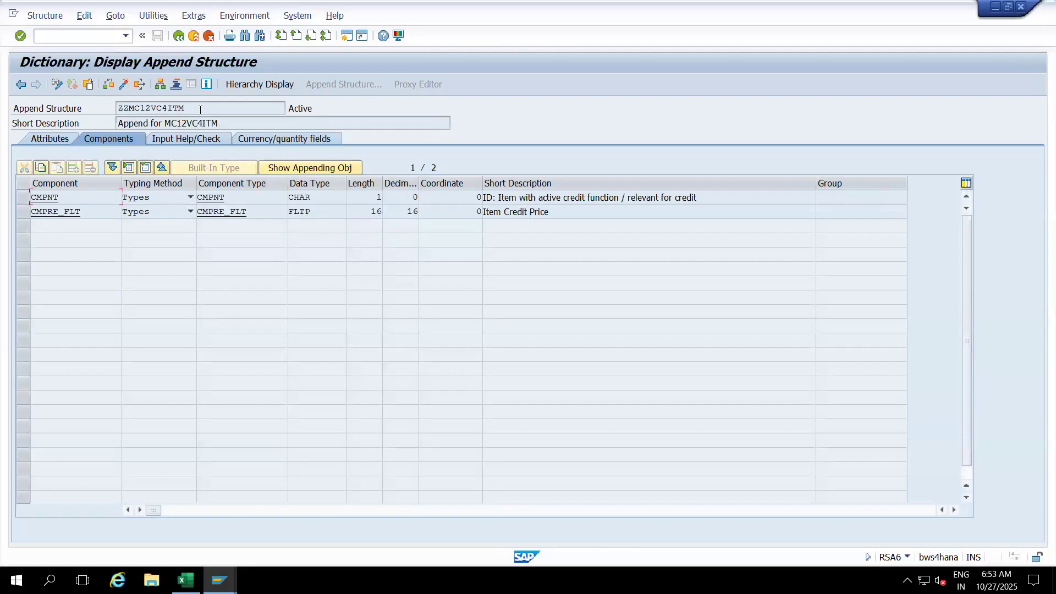
{"action": "left_click_drag", "start_coordinate": [200, 110], "coordinate": [116, 115]}
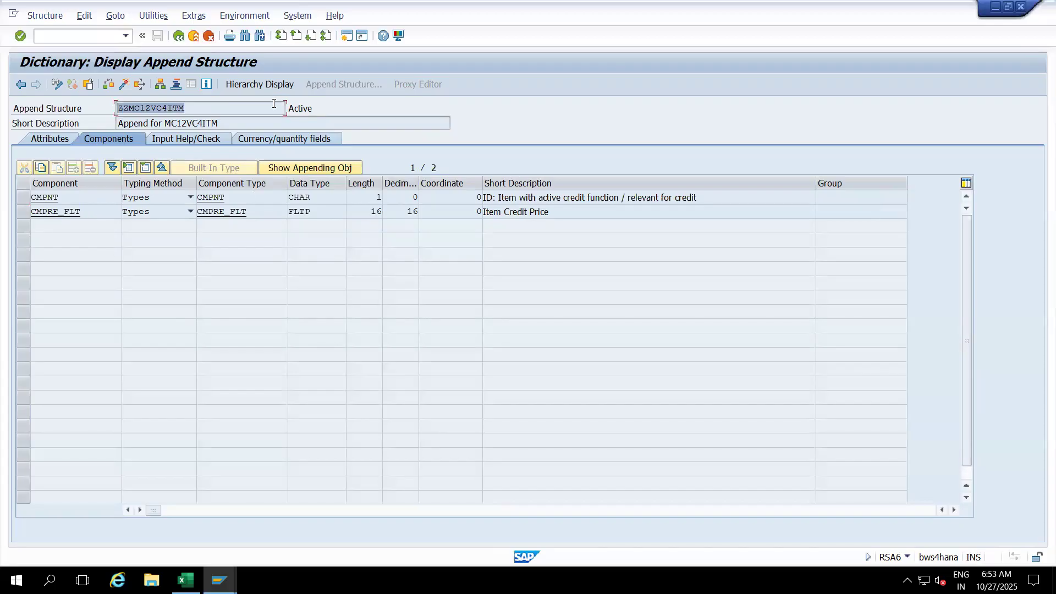
{"action": "left_click", "coordinate": [54, 142]}
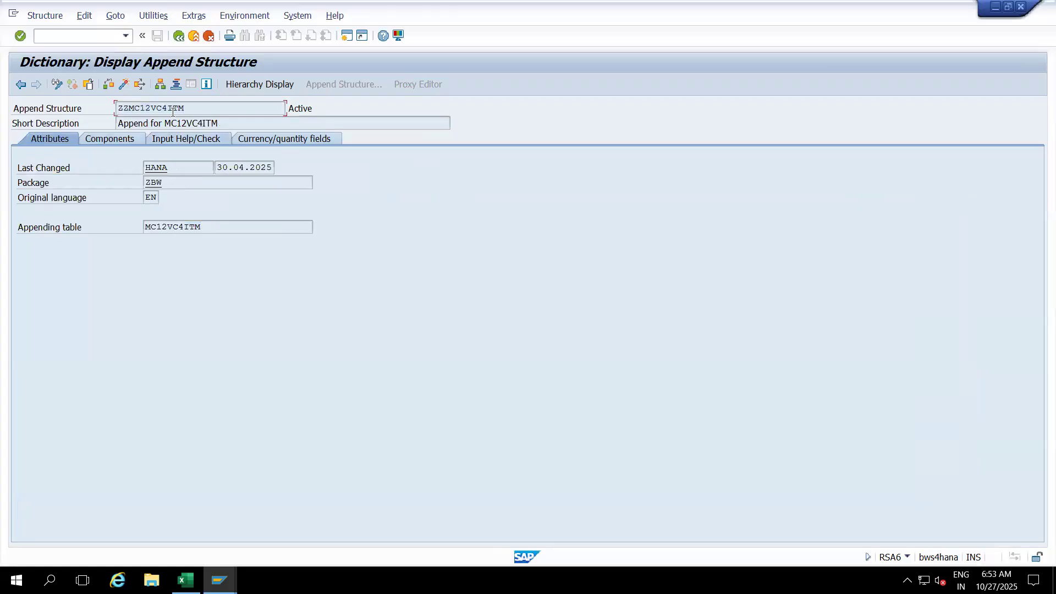
- Leave the append structure and extract structure displays and return to the DataSource overview in RSA6
{"action": "left_click", "coordinate": [177, 36]}
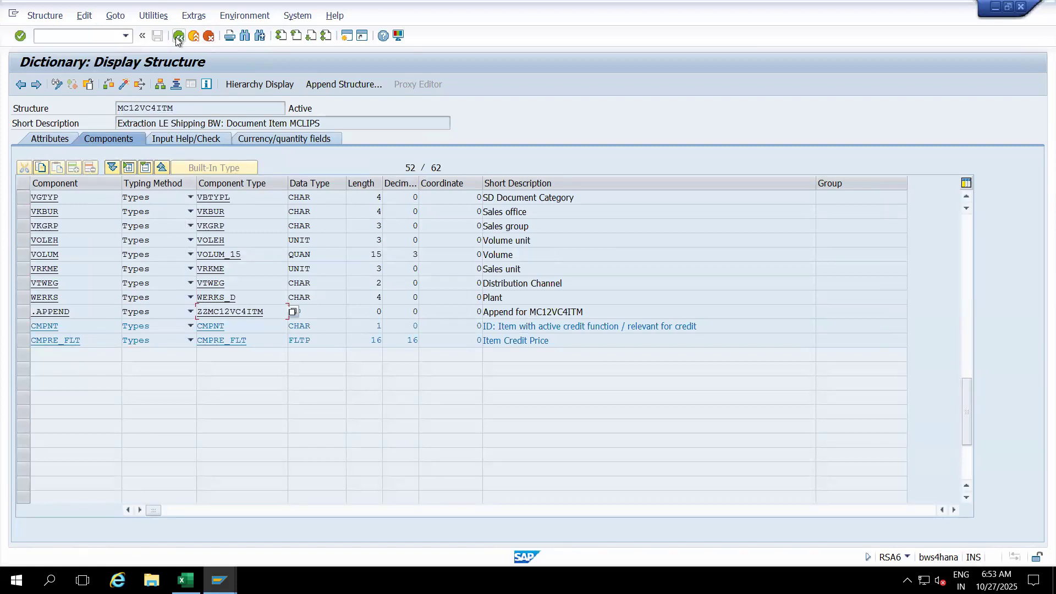
{"action": "left_click", "coordinate": [176, 37]}
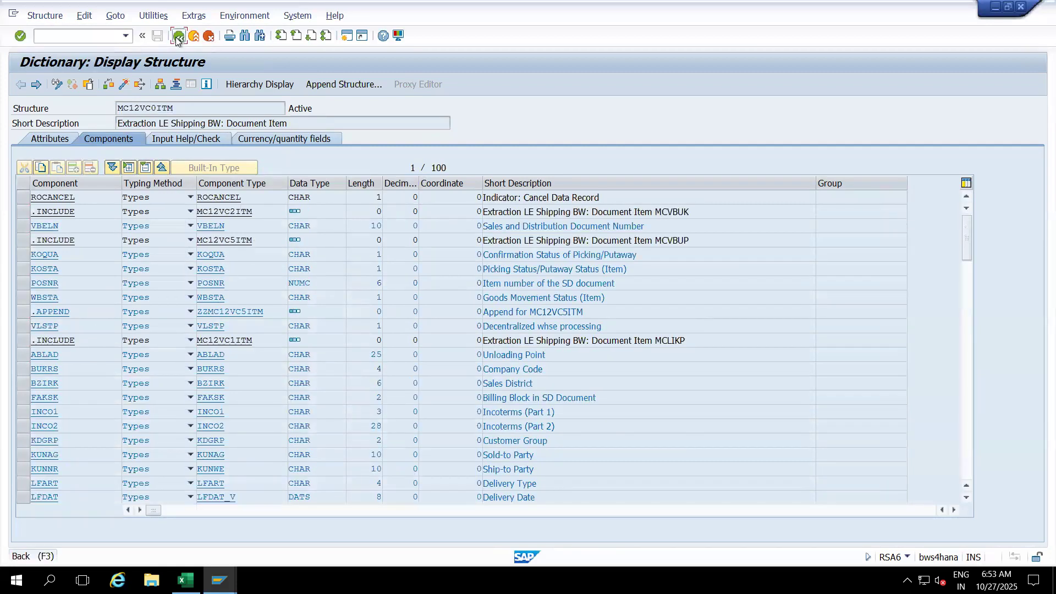
{"action": "left_click", "coordinate": [176, 37]}
{"action": "left_click", "coordinate": [176, 37]}
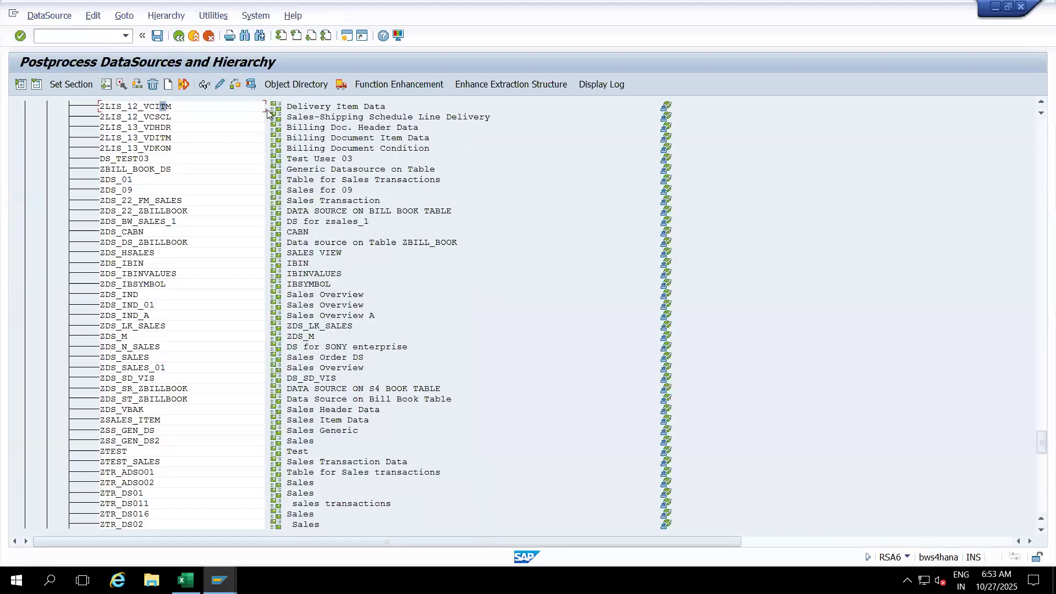
- Create append structure ZAMC12VC0ITM for DataSource 2LIS_12_VCITM with the short description "Enhance Strcuture"
{"action": "left_click", "coordinate": [494, 84]}
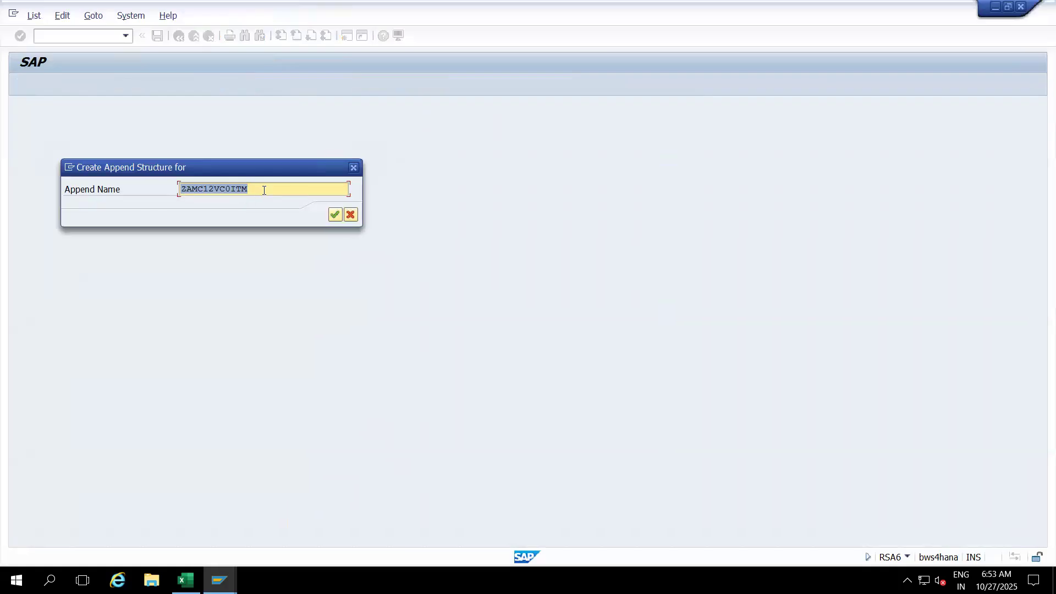
{"action": "left_click", "coordinate": [336, 215]}
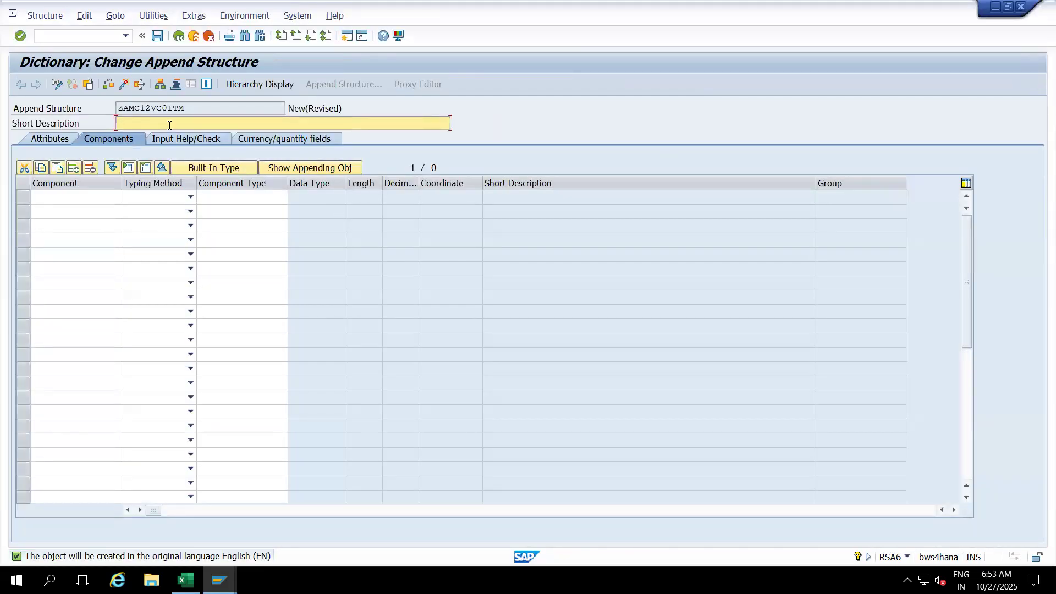
{"action": "type", "text": "Enhance Structure"}
{"action": "left_click", "coordinate": [76, 196]}
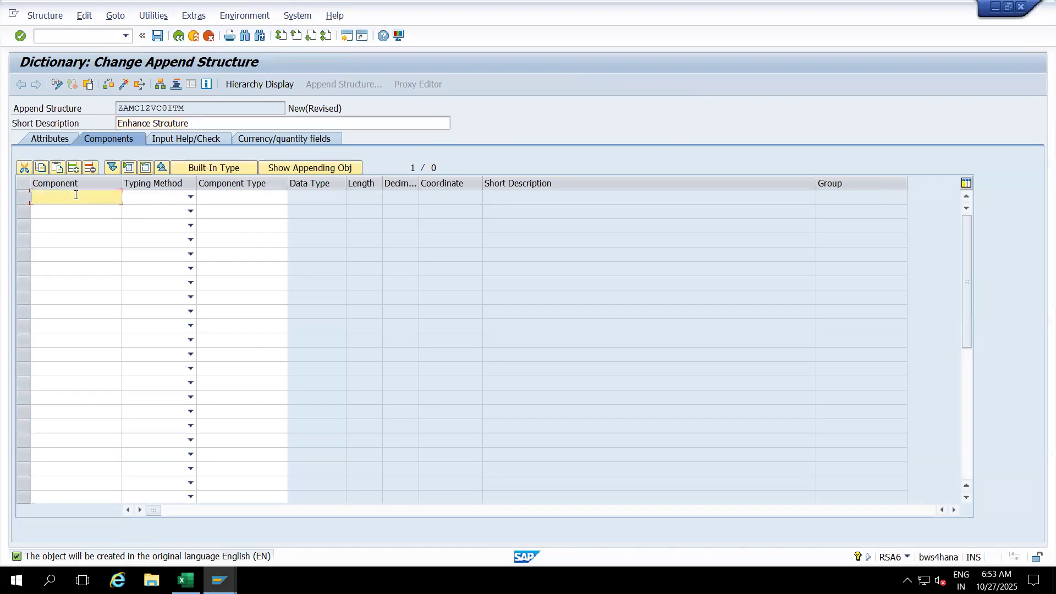
- Open transaction SE11 in a separate session and display the fields of database table VBPA
{"action": "left_click", "coordinate": [53, 34]}
{"action": "type", "text": "/nse11"}
{"action": "key", "text": "Return"}
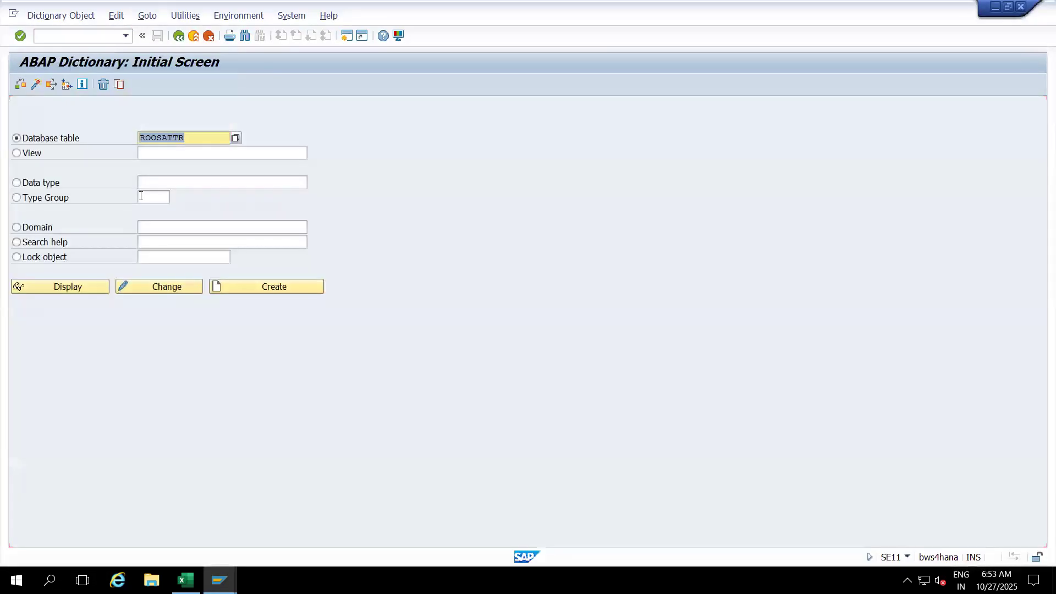
{"action": "type", "text": "VBPA"}
{"action": "left_click", "coordinate": [71, 293]}
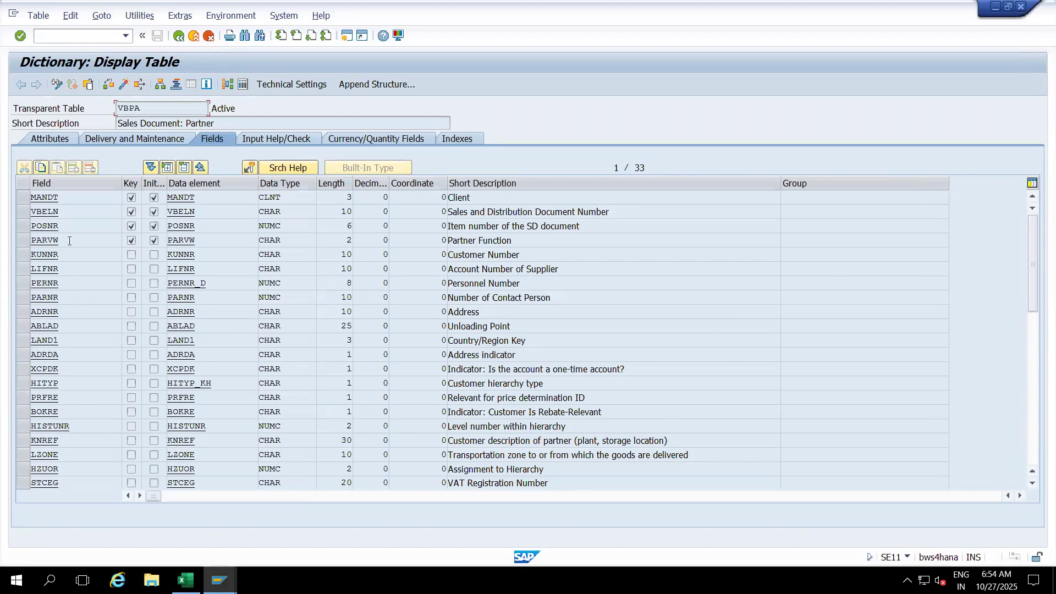
- Copy field name PARVW from table VBPA and enter it as component ZZPARVW in append structure ZAMC12VC0ITM
{"action": "double_click", "coordinate": [32, 240]}
{"action": "key", "text": "ctrl+c"}
{"action": "left_click", "coordinate": [1035, 421]}
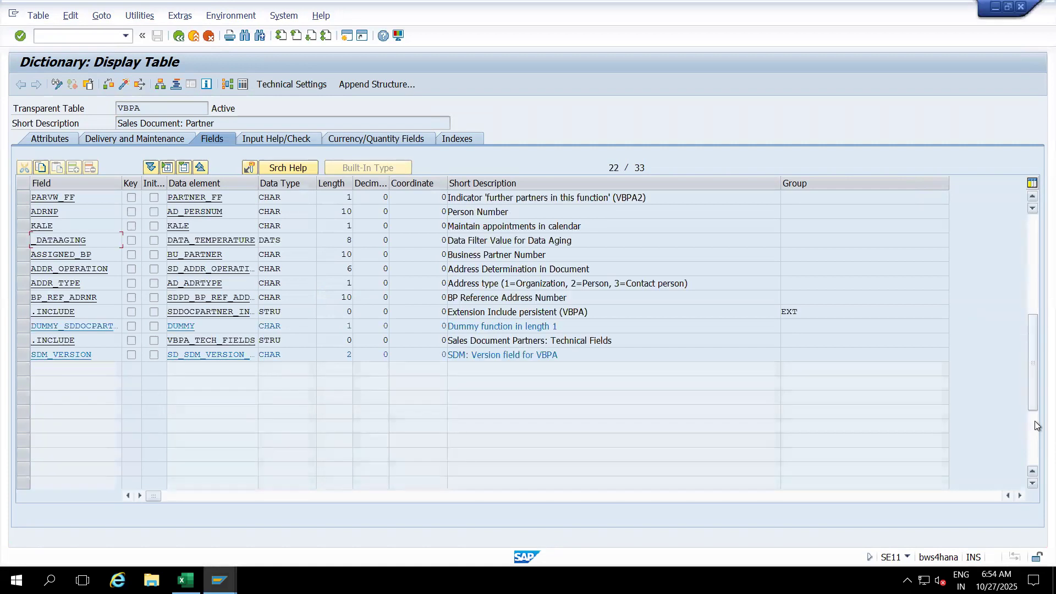
{"action": "key", "text": "alt+Tab"}
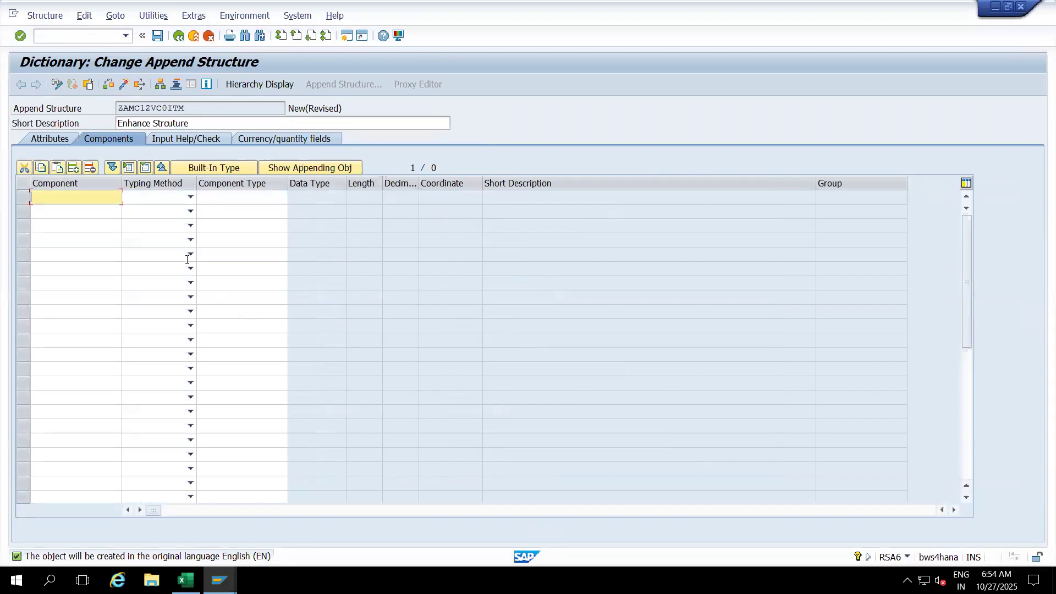
{"action": "key", "text": "ctrl+v"}
{"action": "type", "text": "ZZ"}
- Copy data element PARVW from table VBPA and assign it as the component type of ZZPARVW
{"action": "key", "text": "alt+Tab"}
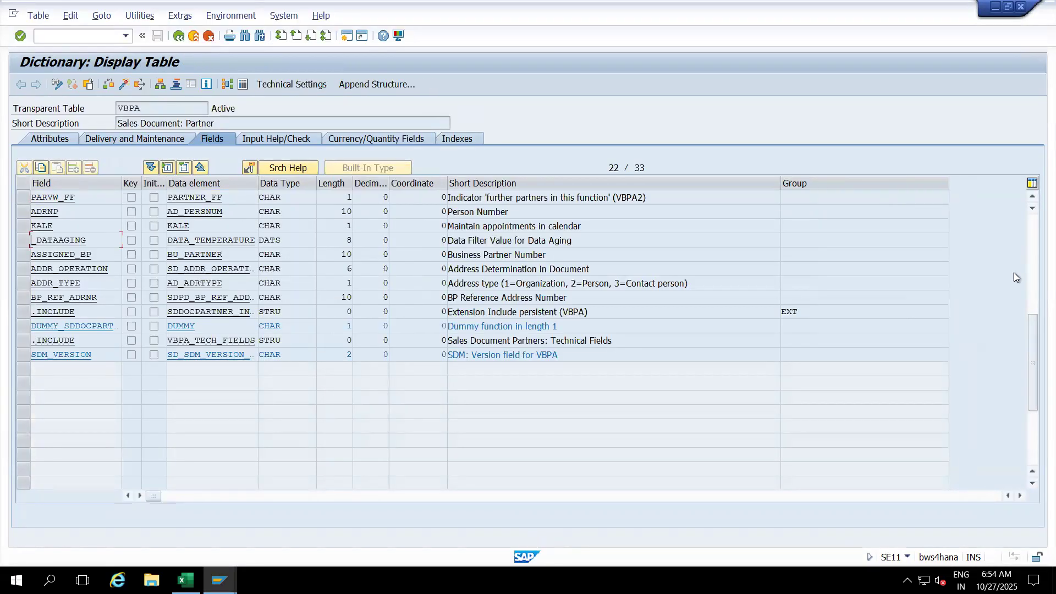
{"action": "left_click", "coordinate": [1031, 250]}
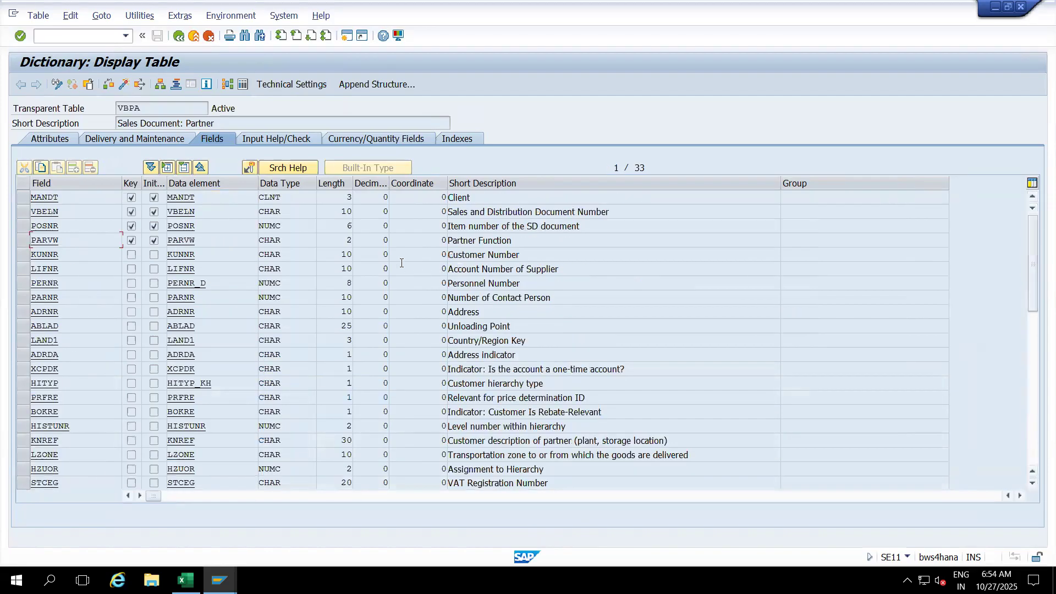
{"action": "left_click_drag", "start_coordinate": [199, 238], "coordinate": [165, 241]}
{"action": "key", "text": "alt+Tab"}
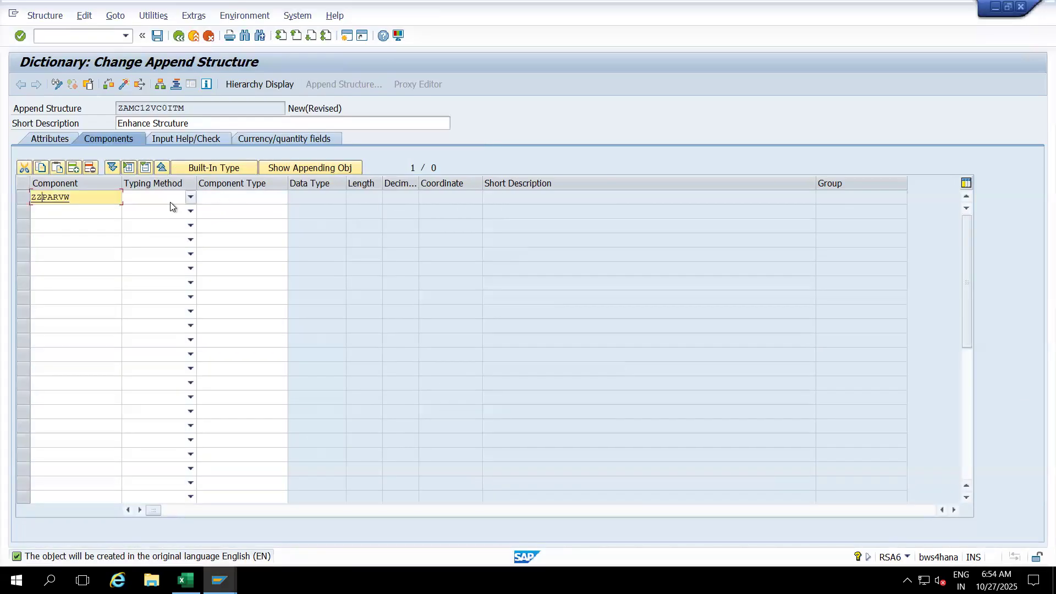
{"action": "left_click", "coordinate": [236, 199]}
{"action": "key", "text": "ctrl+v"}
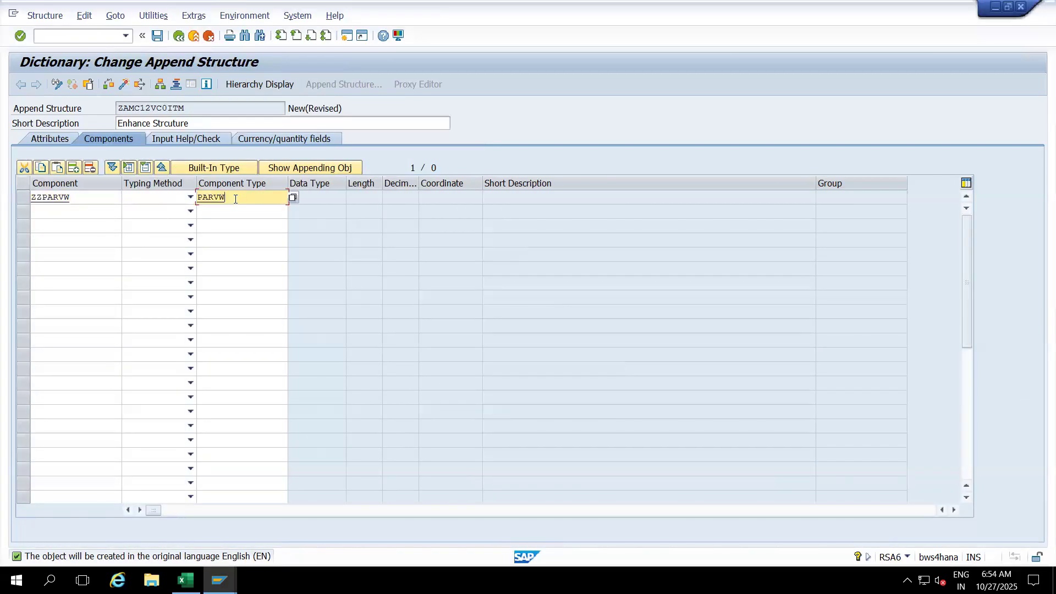
{"action": "key", "text": "Return"}
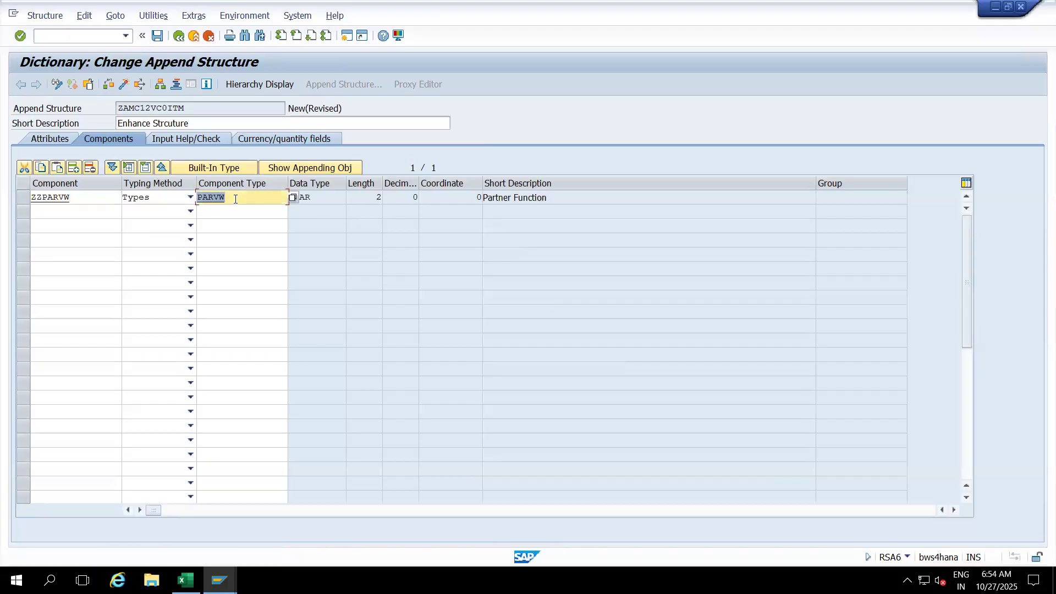
- Save append structure ZAMC12VC0ITM as a local object
{"action": "left_click", "coordinate": [246, 215]}
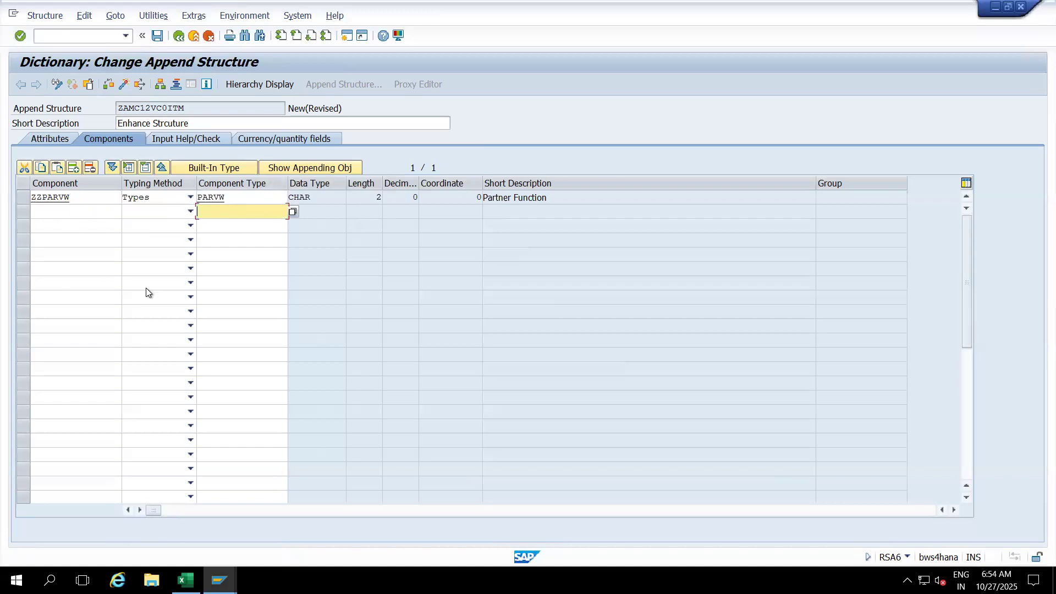
{"action": "left_click", "coordinate": [157, 36]}
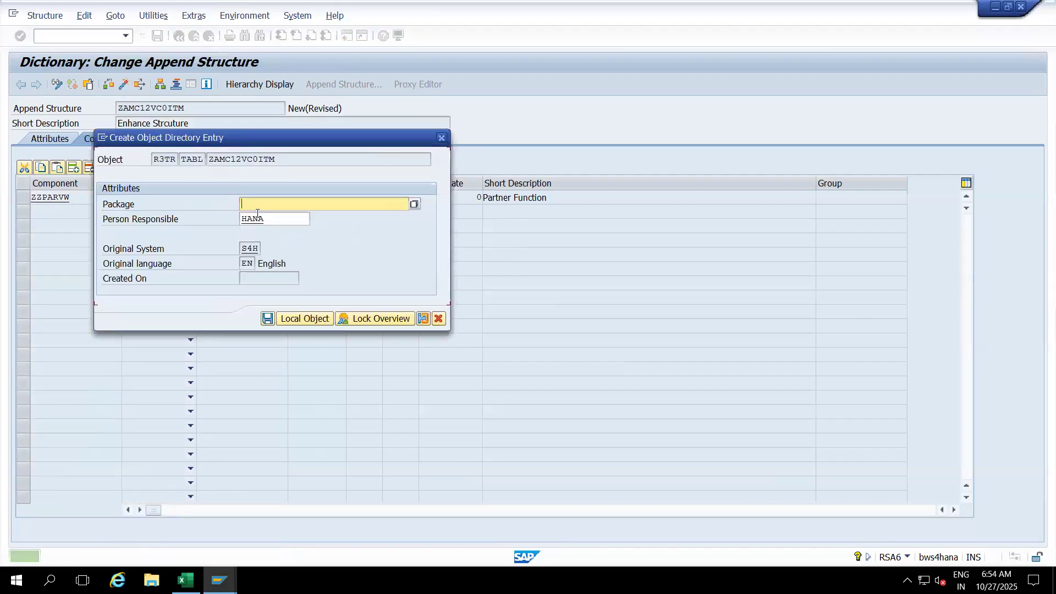
{"action": "left_click", "coordinate": [284, 318]}
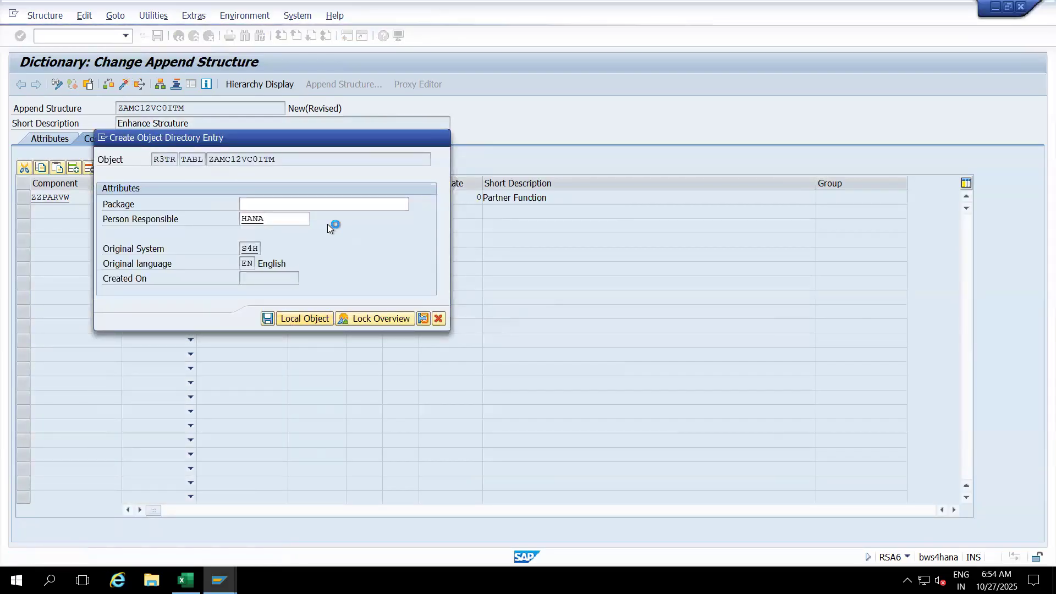
- Activate append structure ZAMC12VC0ITM, display its activation log and return to the DataSource overview
{"action": "left_click", "coordinate": [124, 86]}
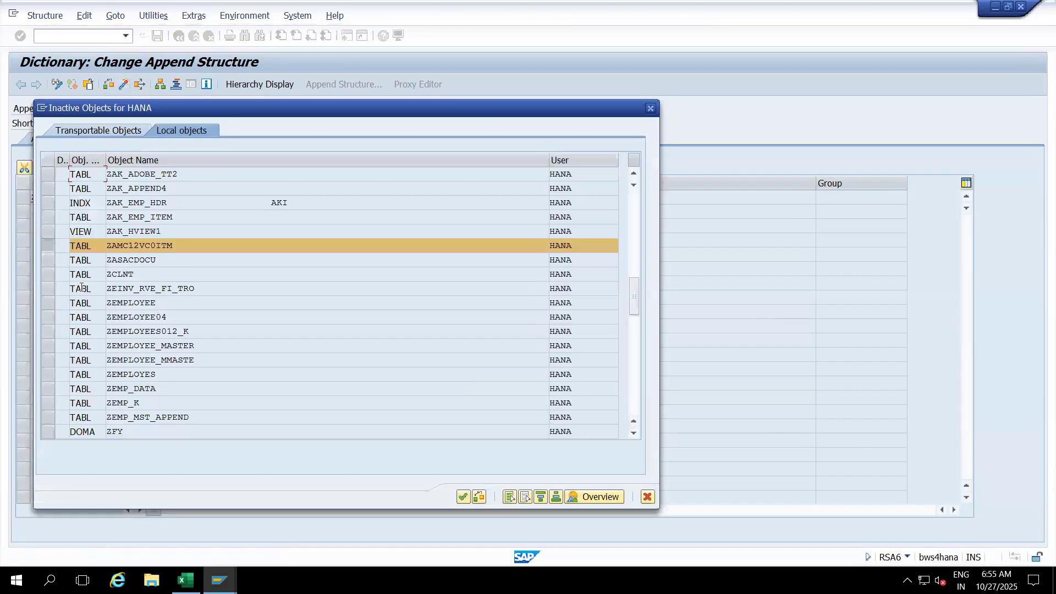
{"action": "left_click", "coordinate": [460, 498]}
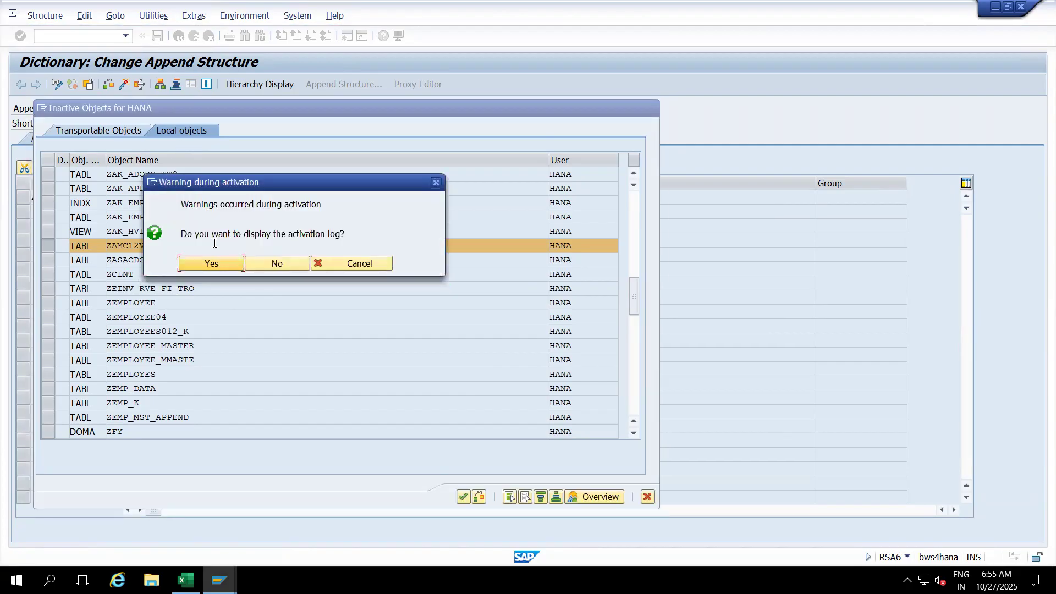
{"action": "left_click", "coordinate": [206, 262]}
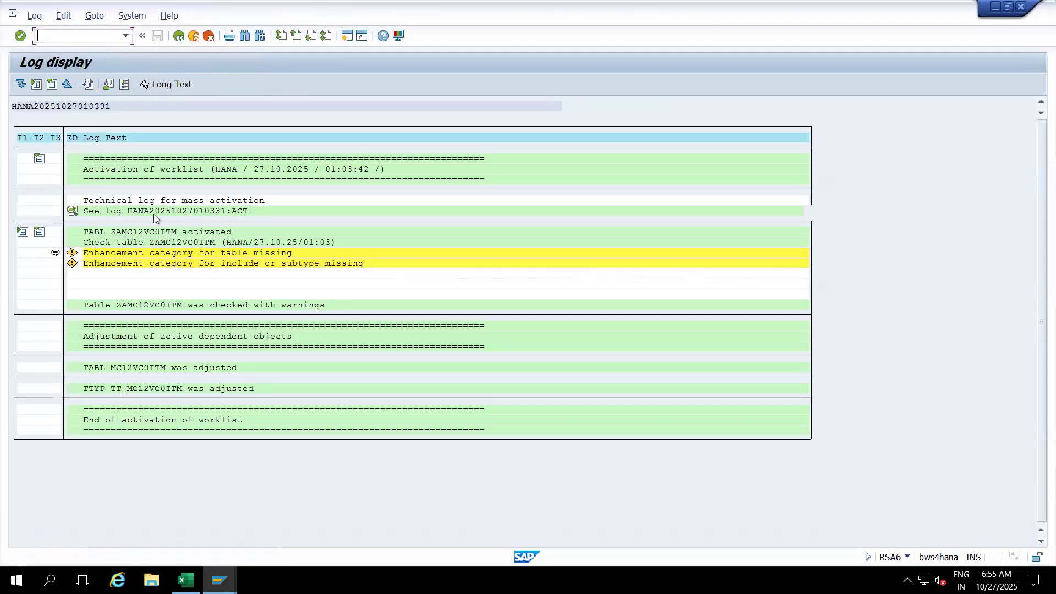
{"action": "left_click", "coordinate": [179, 37]}
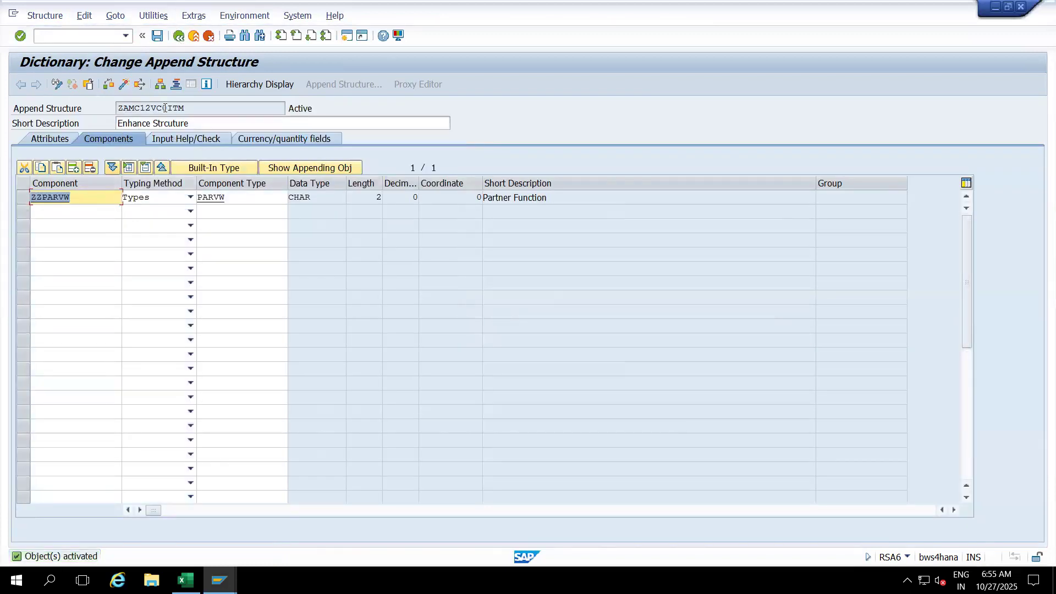
{"action": "left_click", "coordinate": [183, 39]}
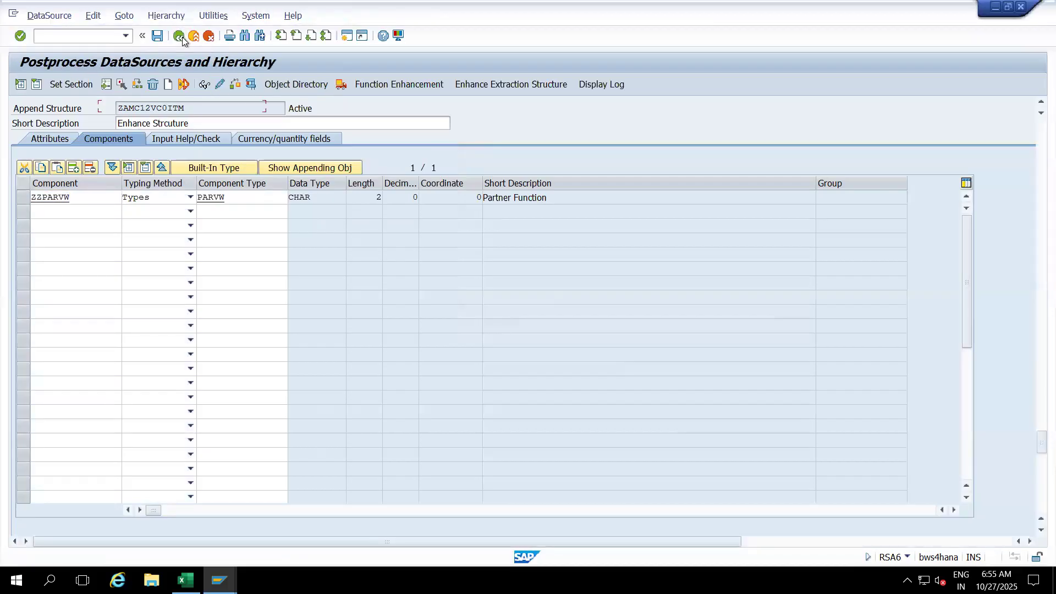
- Display DataSource 2LIS_12_VCITM and check the Hide field and Field only settings of ZZPARVW at the end of the field list
{"action": "double_click", "coordinate": [147, 110]}
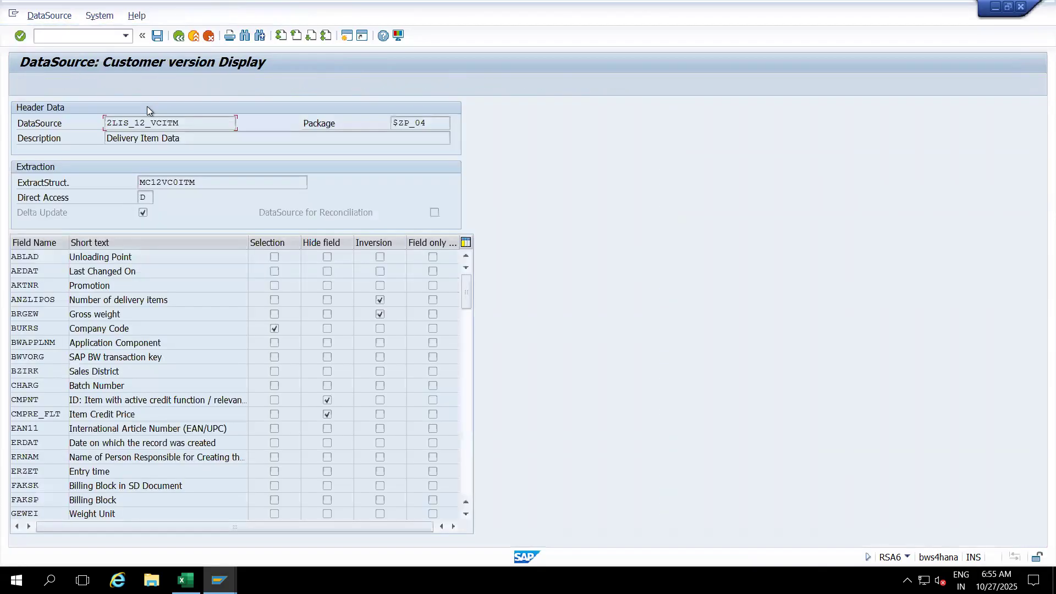
{"action": "left_click", "coordinate": [464, 362]}
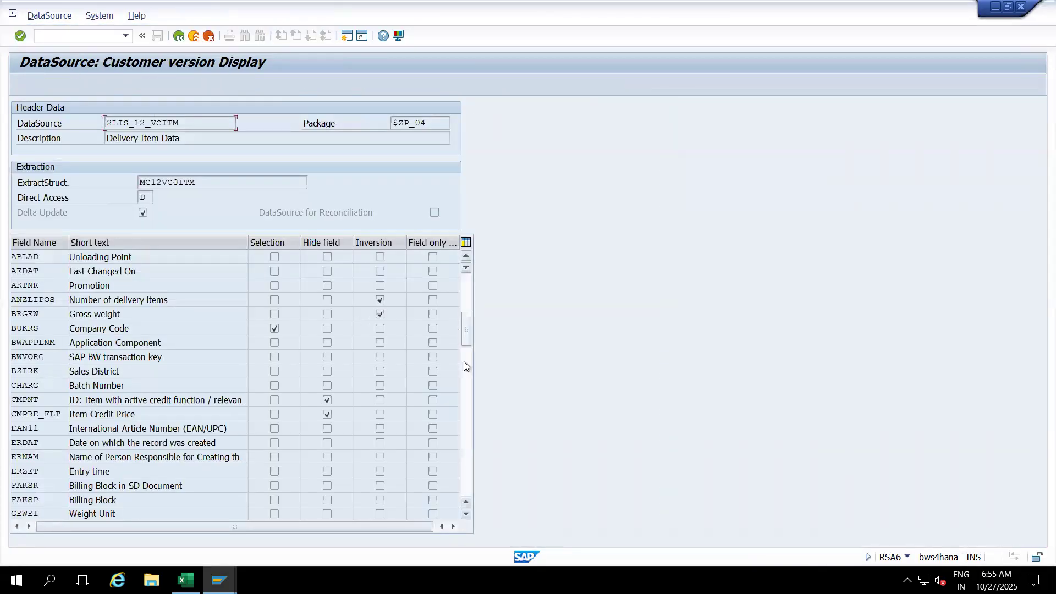
{"action": "left_click", "coordinate": [466, 435]}
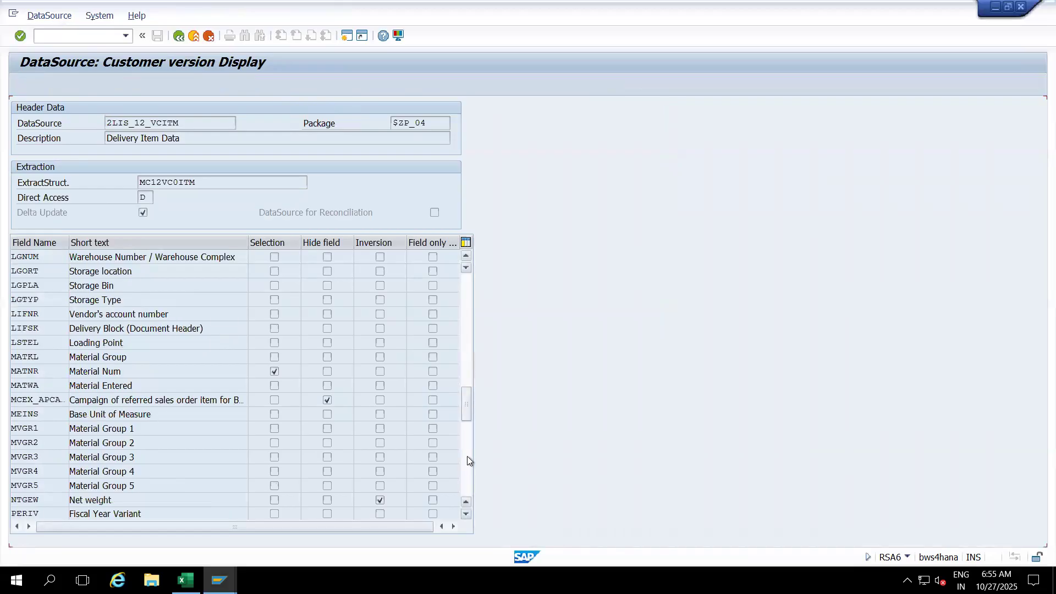
{"action": "left_click", "coordinate": [466, 457]}
{"action": "left_click", "coordinate": [467, 457]}
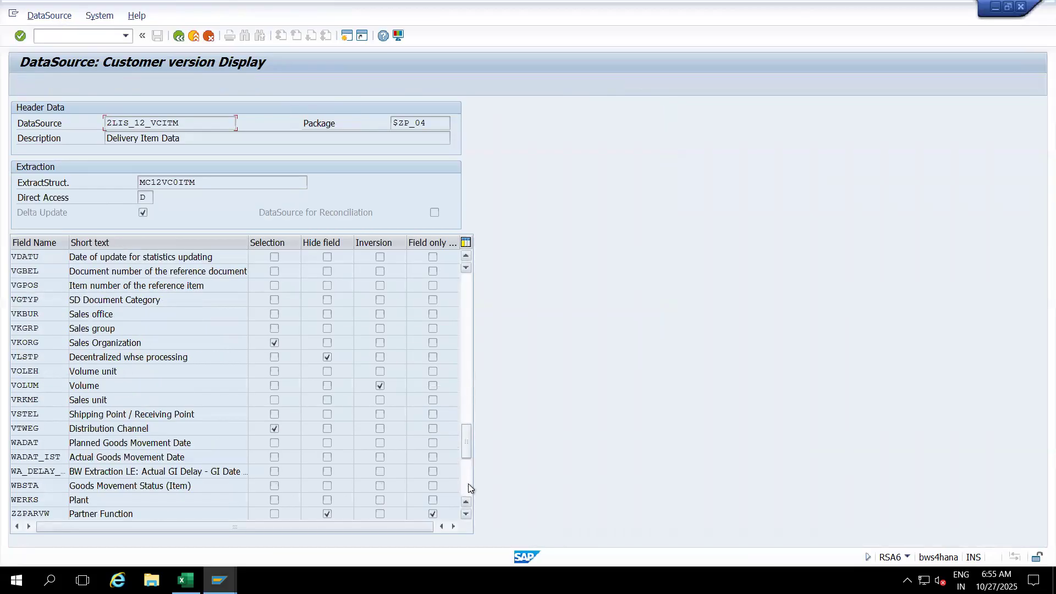
{"action": "left_click", "coordinate": [467, 514]}
{"action": "left_click", "coordinate": [467, 513]}
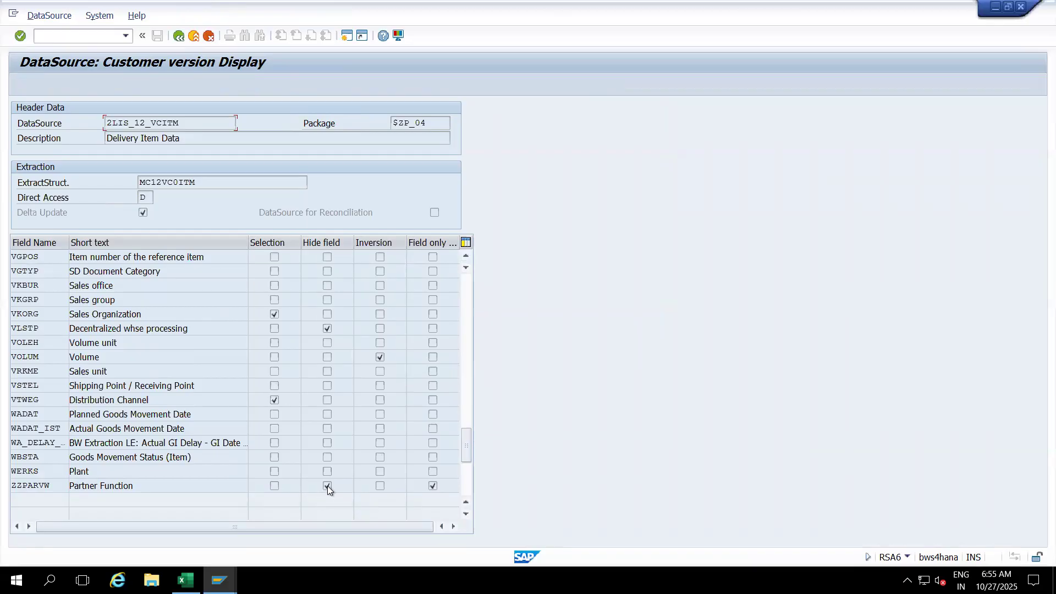
- Open DataSource 2LIS_12_VCITM for editing, clear the Hide field setting of ZZPARVW and save the DataSource
{"action": "left_click", "coordinate": [178, 36]}
{"action": "left_click", "coordinate": [158, 107]}
{"action": "left_click", "coordinate": [219, 85]}
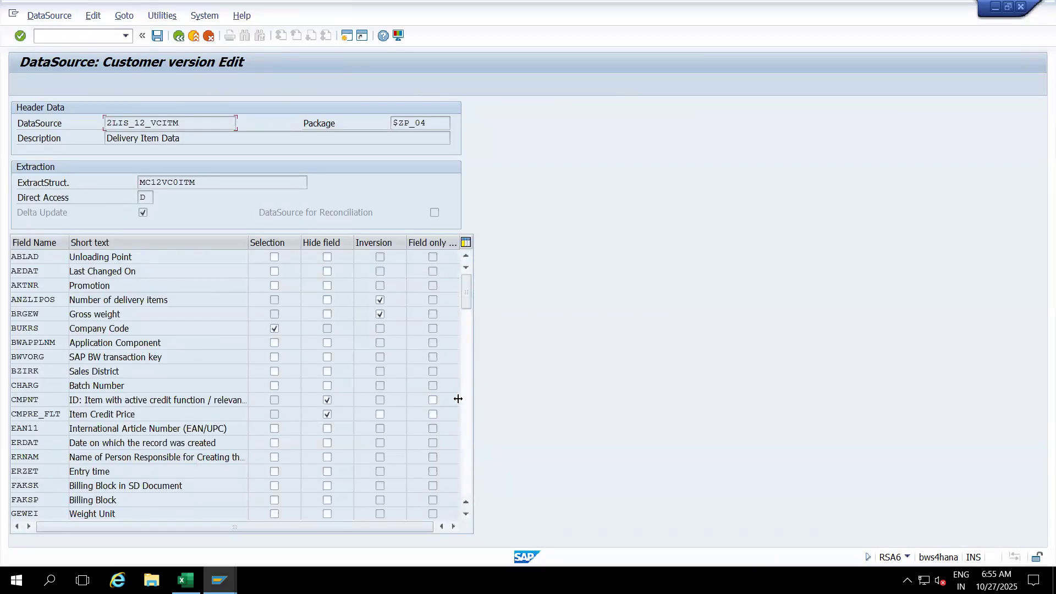
{"action": "left_click", "coordinate": [465, 434]}
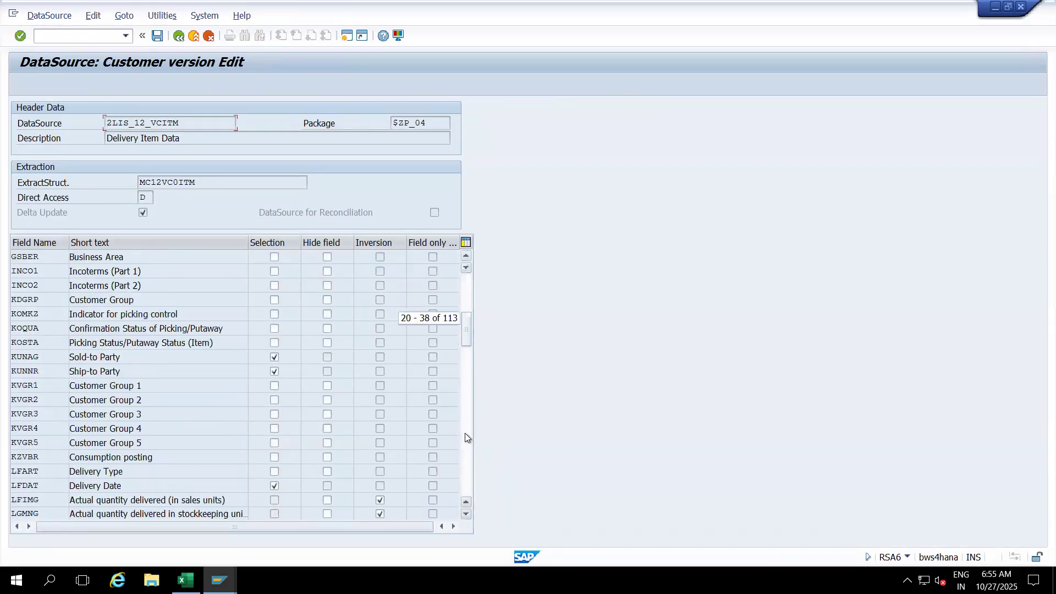
{"action": "left_click", "coordinate": [467, 464]}
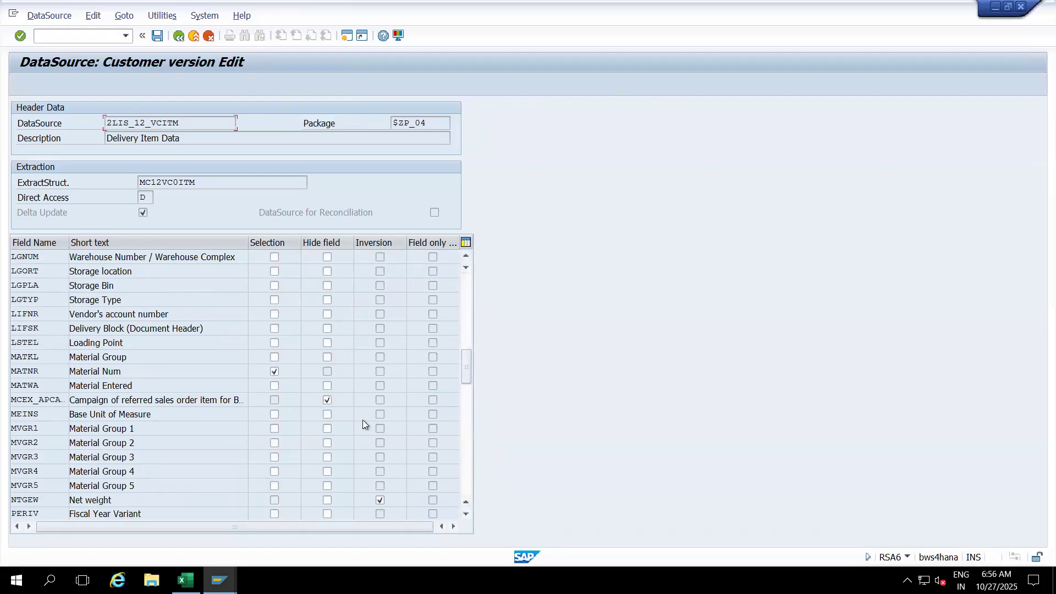
{"action": "left_click", "coordinate": [469, 454]}
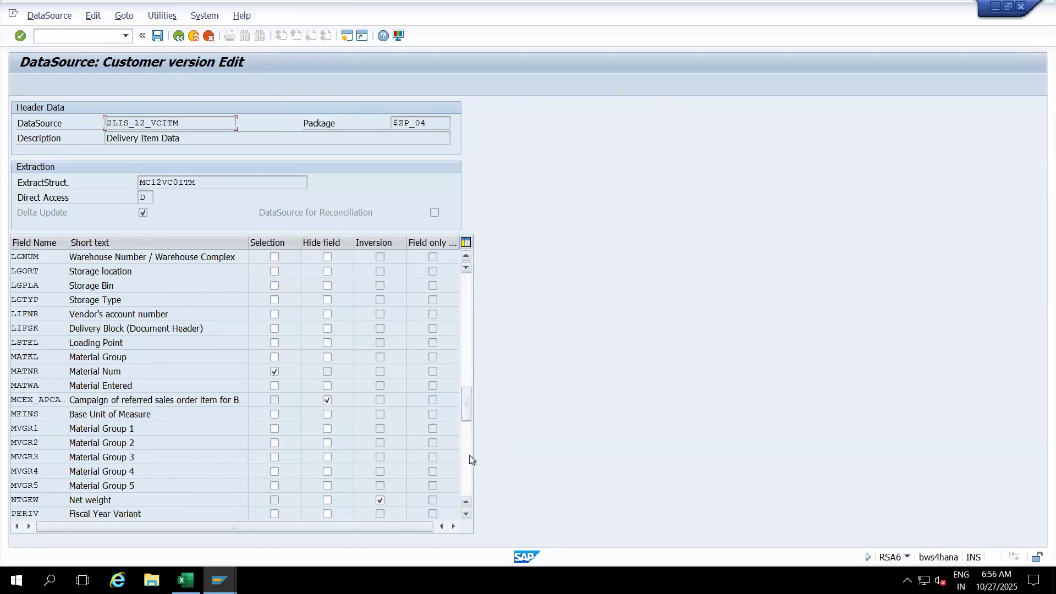
{"action": "left_click", "coordinate": [466, 484]}
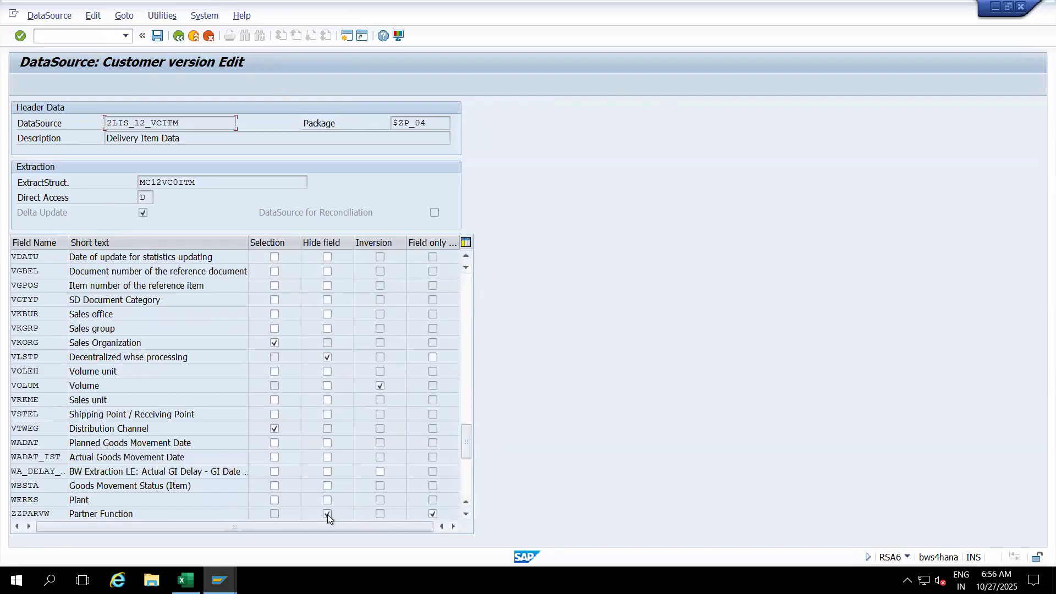
{"action": "left_click_drag", "start_coordinate": [466, 435], "coordinate": [456, 442]}
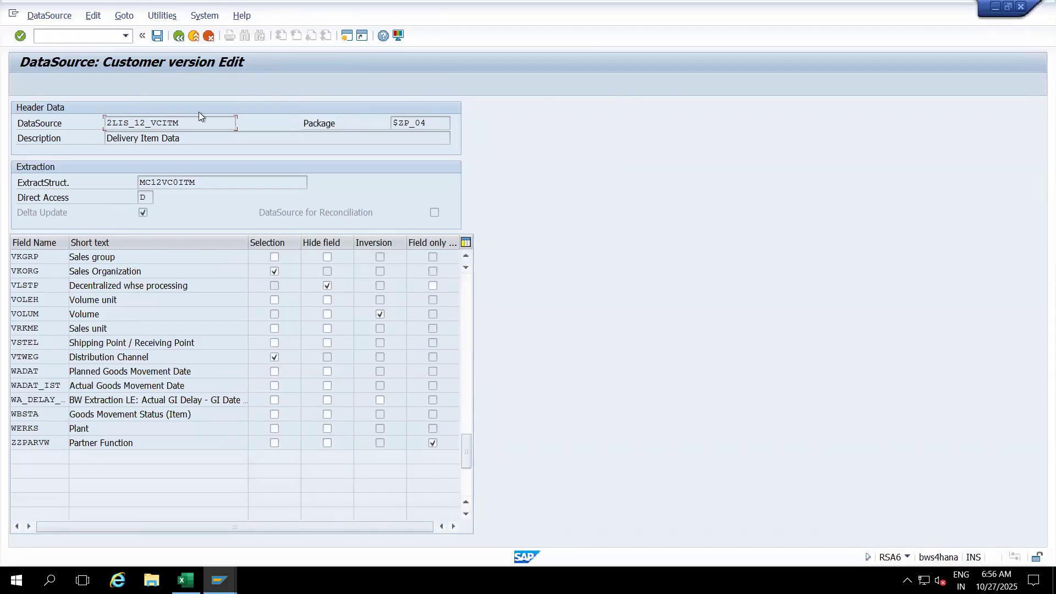
{"action": "left_click", "coordinate": [157, 36]}
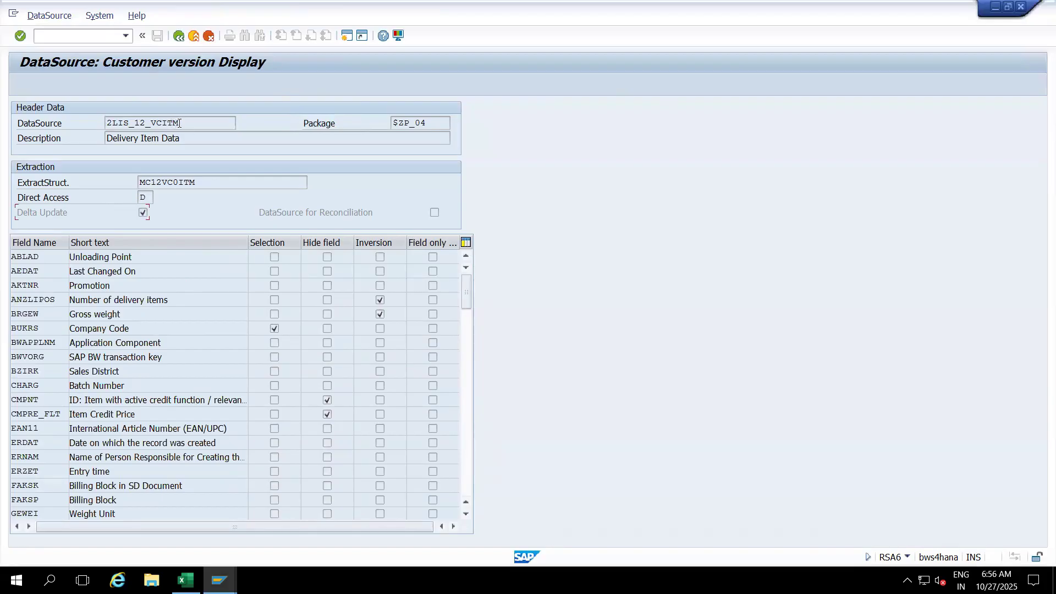
- Leave the display of 2LIS_12_VCITM and copy its name from the DataSource overview
{"action": "double_click", "coordinate": [112, 123]}
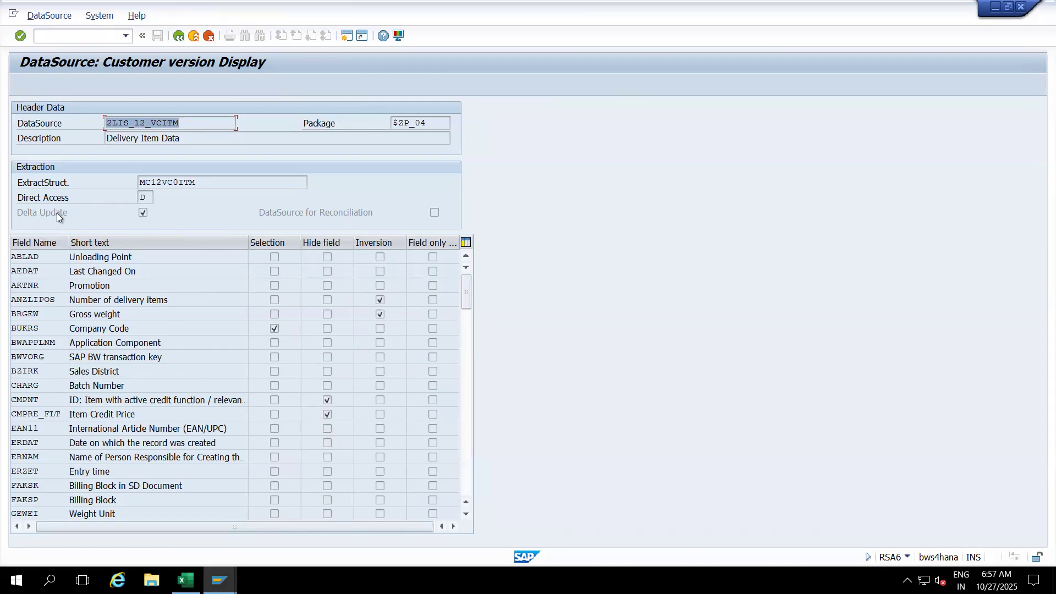
{"action": "left_click", "coordinate": [144, 212]}
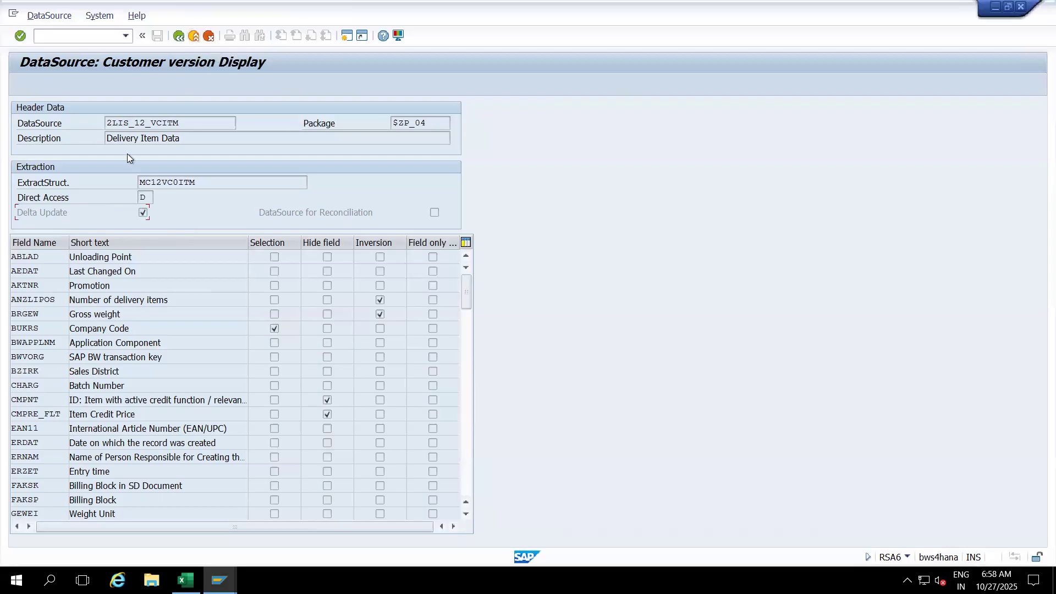
{"action": "left_click", "coordinate": [196, 35]}
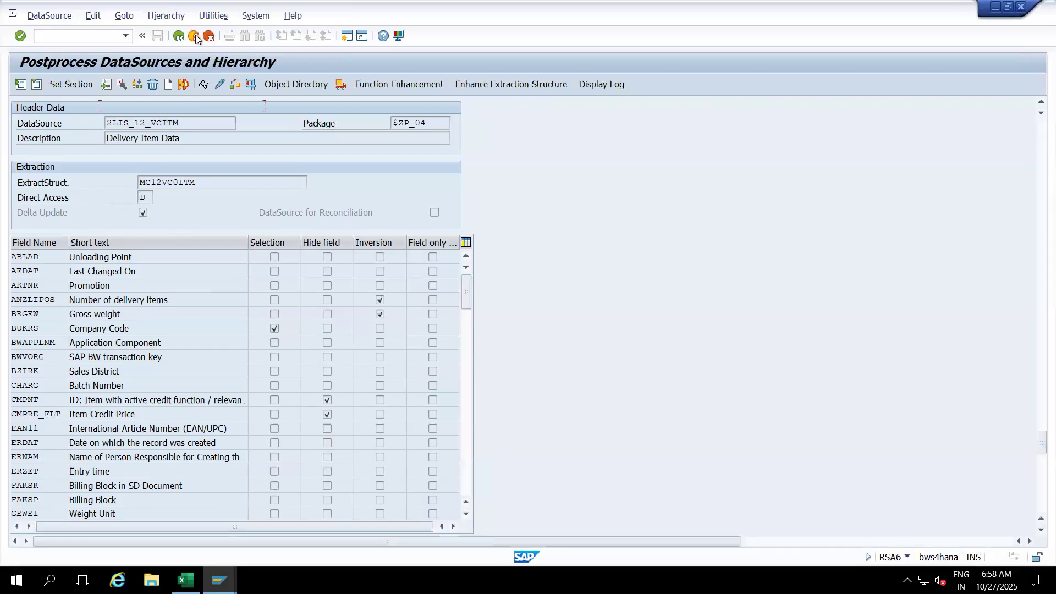
{"action": "left_click", "coordinate": [169, 108]}
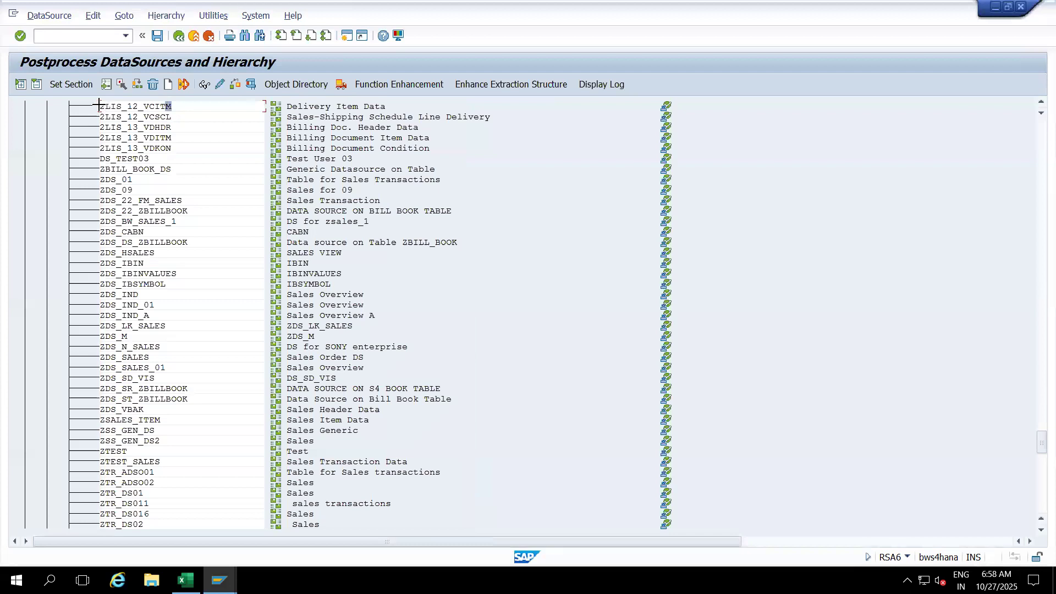
{"action": "key", "text": "ctrl+y"}
{"action": "left_click_drag", "start_coordinate": [99, 107], "coordinate": [178, 108]}
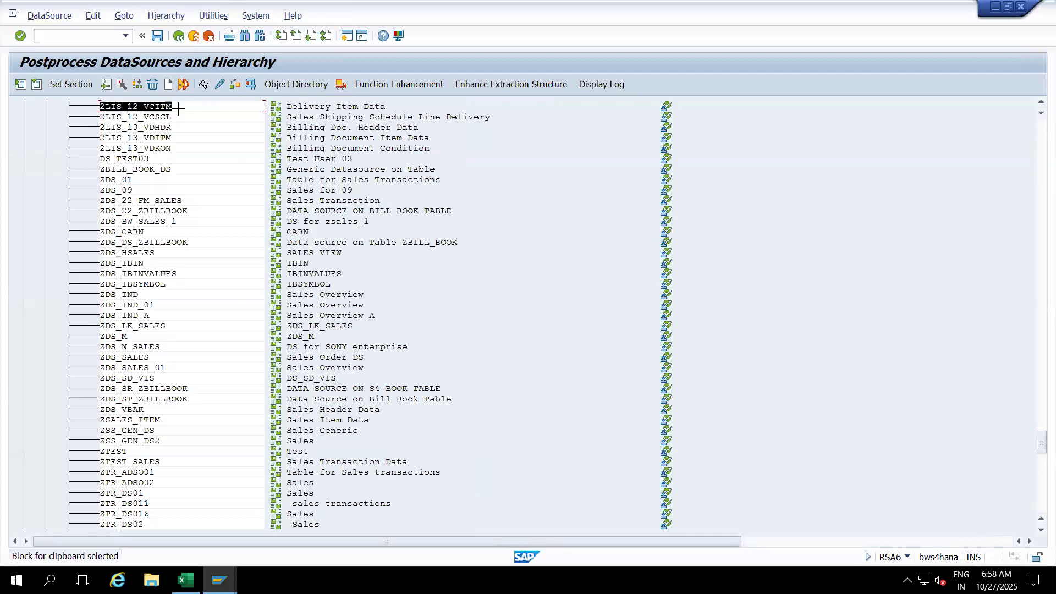
{"action": "key", "text": "ctrl+c"}
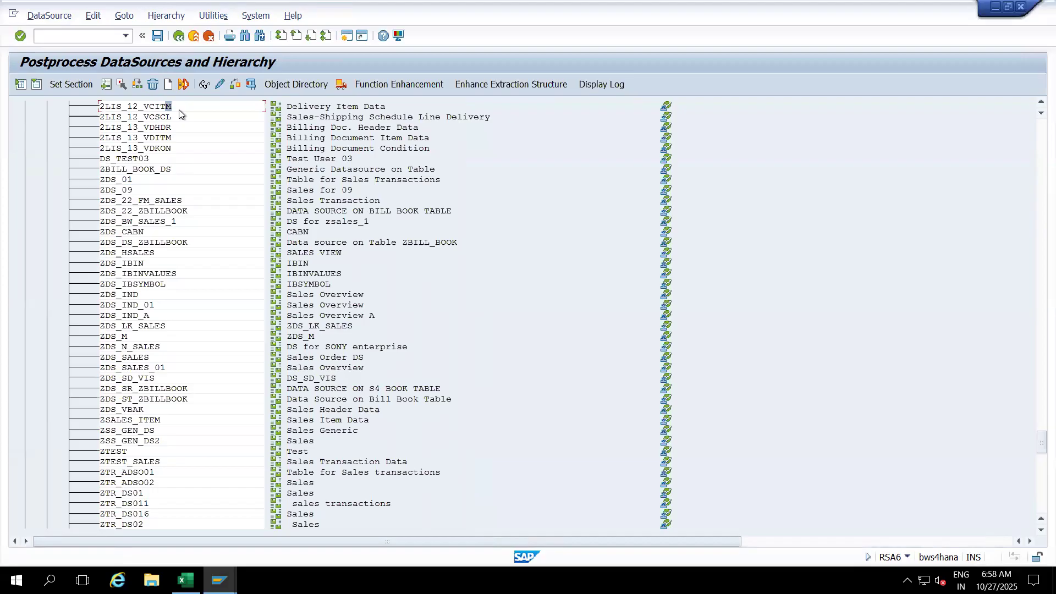
- Open transaction RSA3 in the same session and enter the copied 2LIS_12_VCITM as the DataSource
{"action": "left_click", "coordinate": [86, 38]}
{"action": "type", "text": "/nrsa3"}
{"action": "key", "text": "Return"}
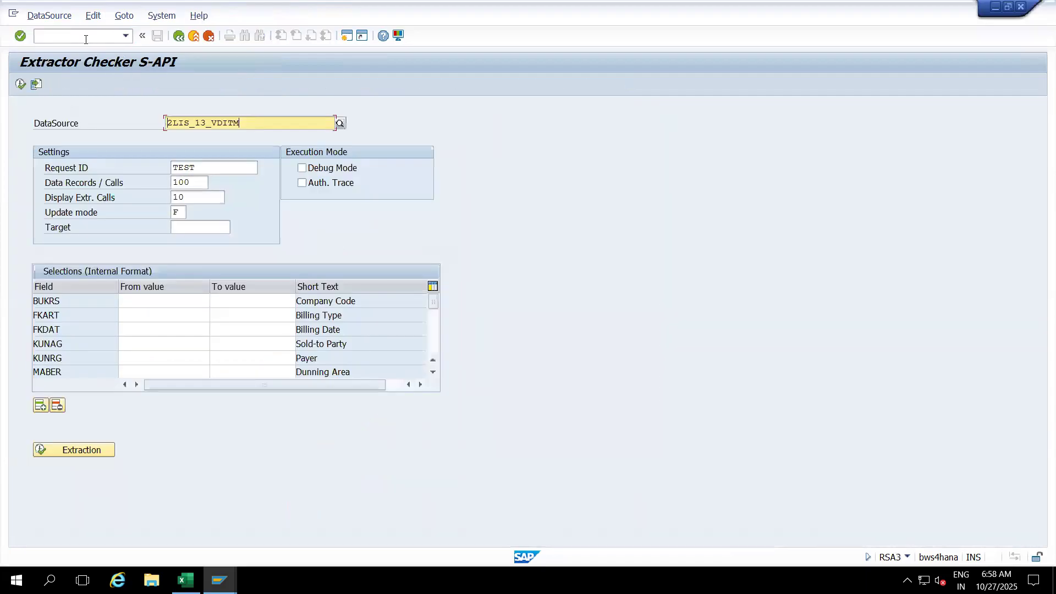
{"action": "left_click_drag", "start_coordinate": [251, 121], "coordinate": [157, 133]}
{"action": "key", "text": "ctrl+v"}
{"action": "key", "text": "Return"}
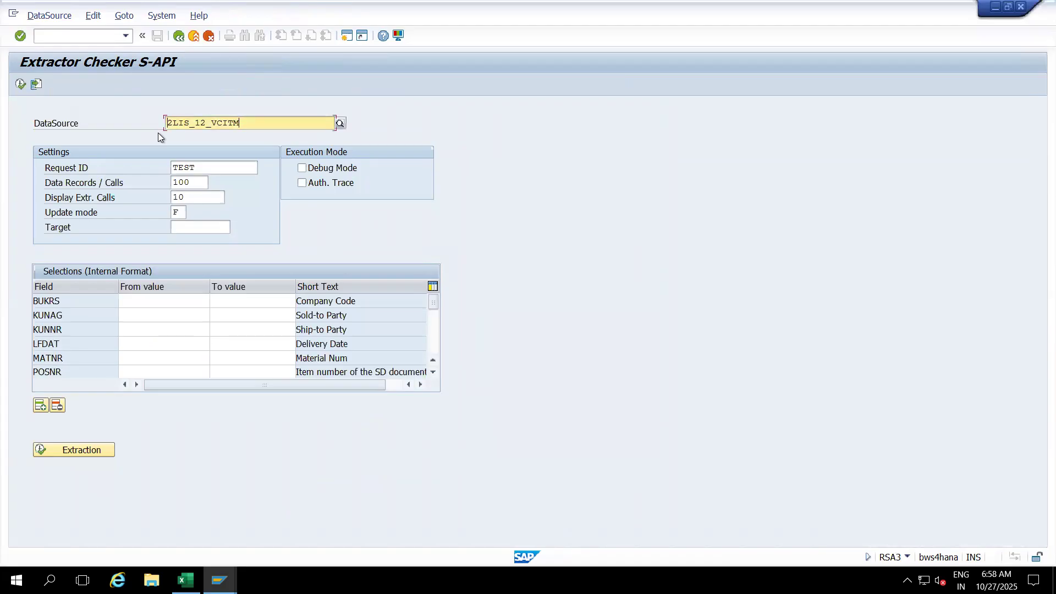
- Run the test extraction for 2LIS_12_VCITM and display the extracted records in the ALV Grid
{"action": "left_click", "coordinate": [20, 86]}
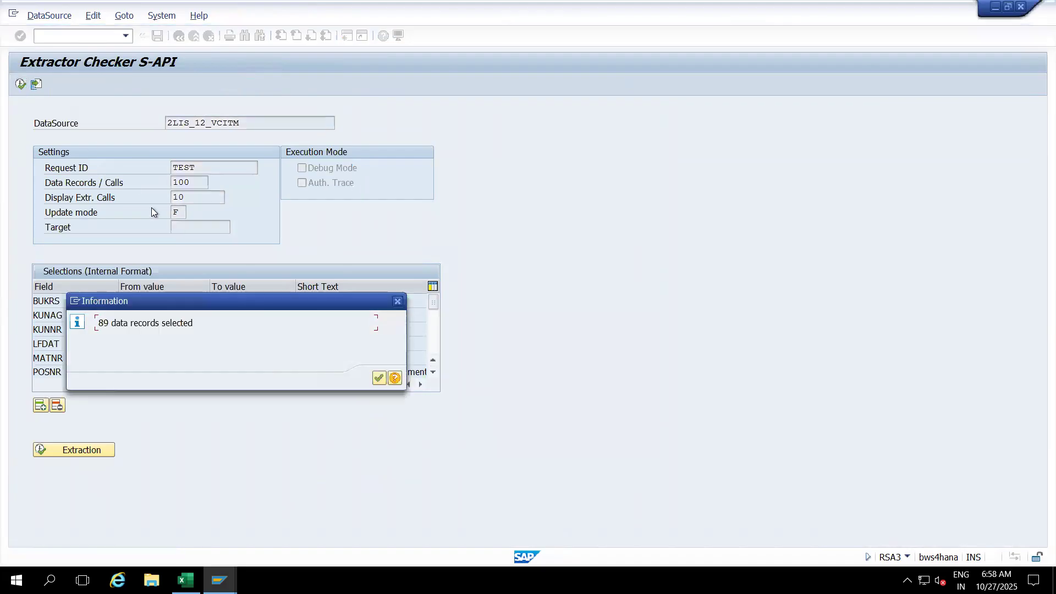
{"action": "left_click", "coordinate": [379, 378]}
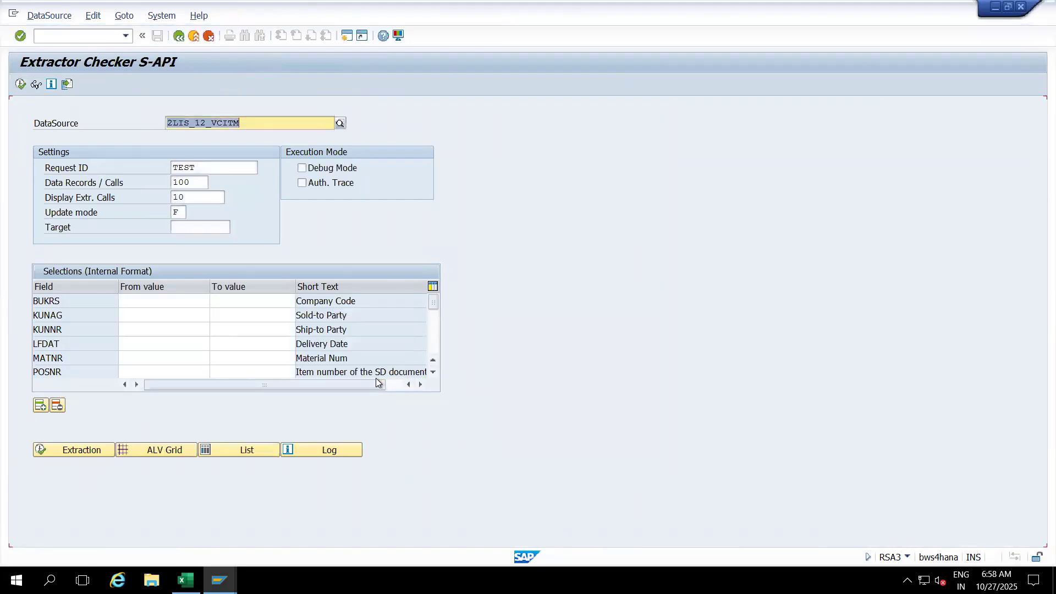
{"action": "left_click", "coordinate": [174, 446]}
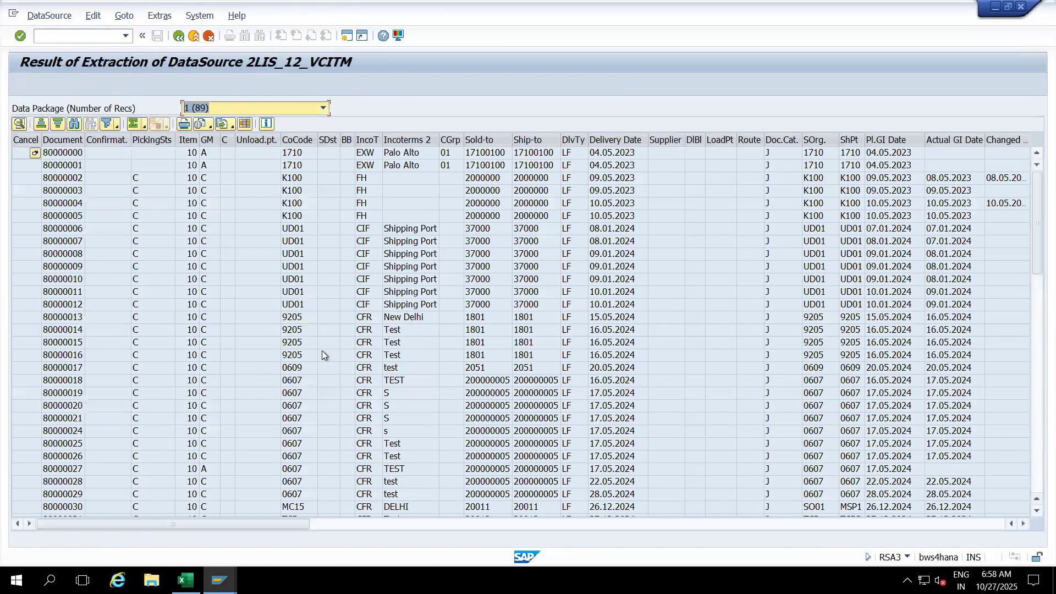
- Move the Partner Function column to the first place of the extraction result, fit its width, inspect it and return to the Extractor Checker
{"action": "left_click", "coordinate": [246, 124]}
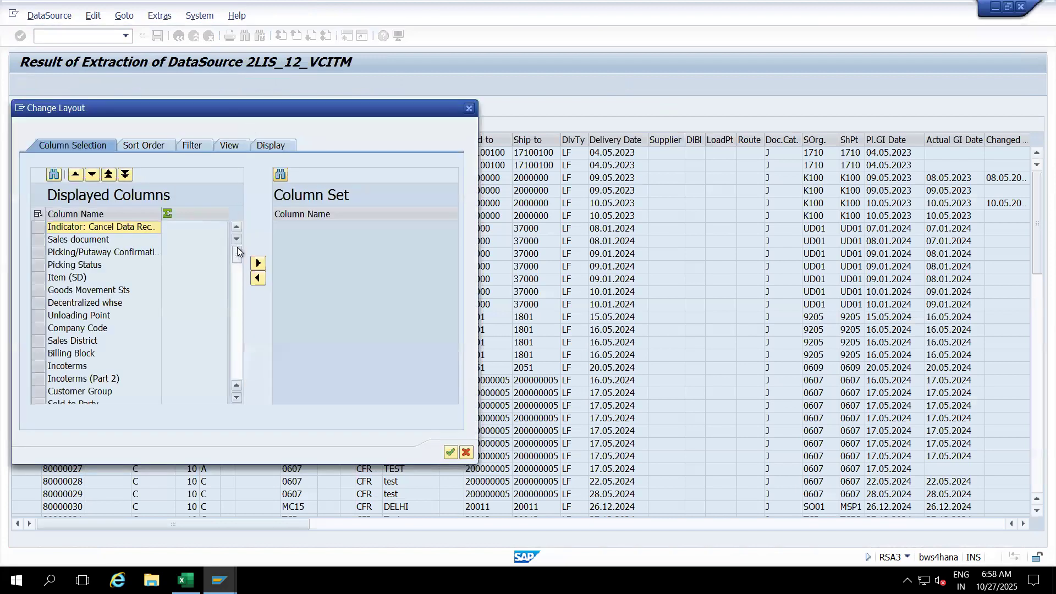
{"action": "left_click_drag", "start_coordinate": [237, 252], "coordinate": [236, 379]}
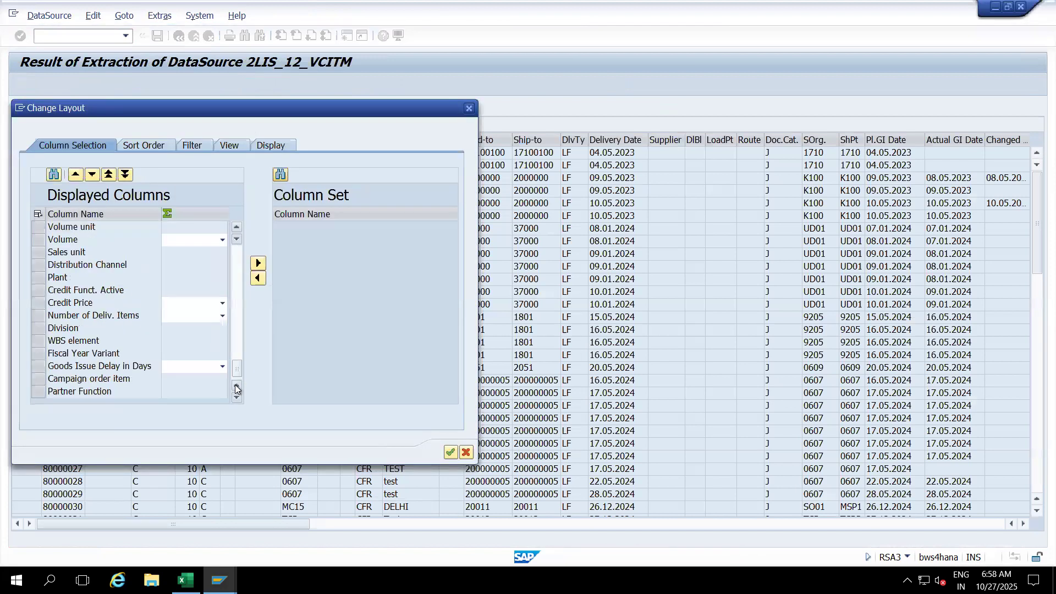
{"action": "left_click", "coordinate": [38, 394]}
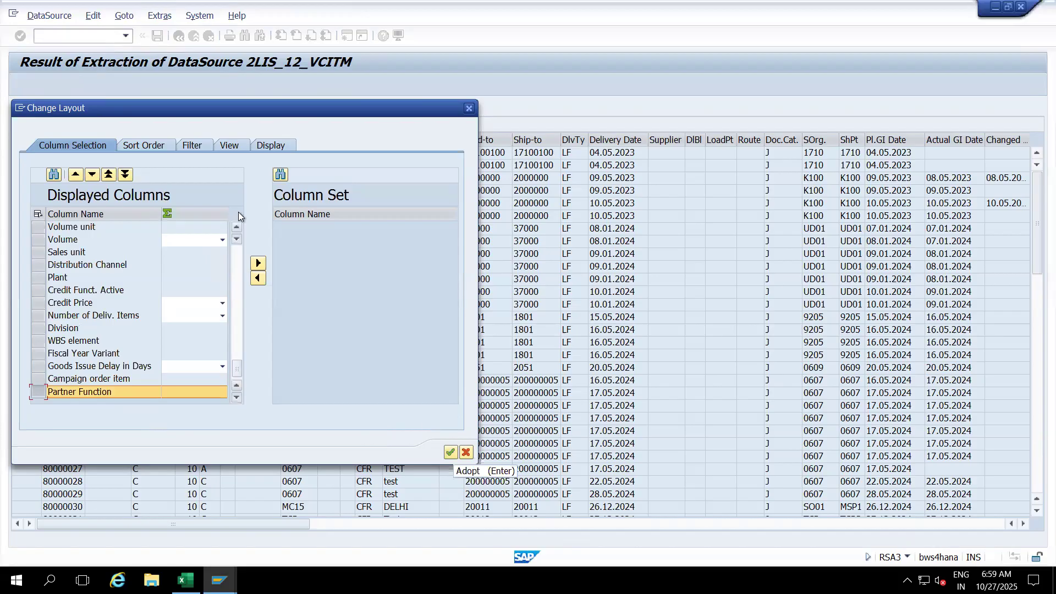
{"action": "left_click", "coordinate": [108, 174]}
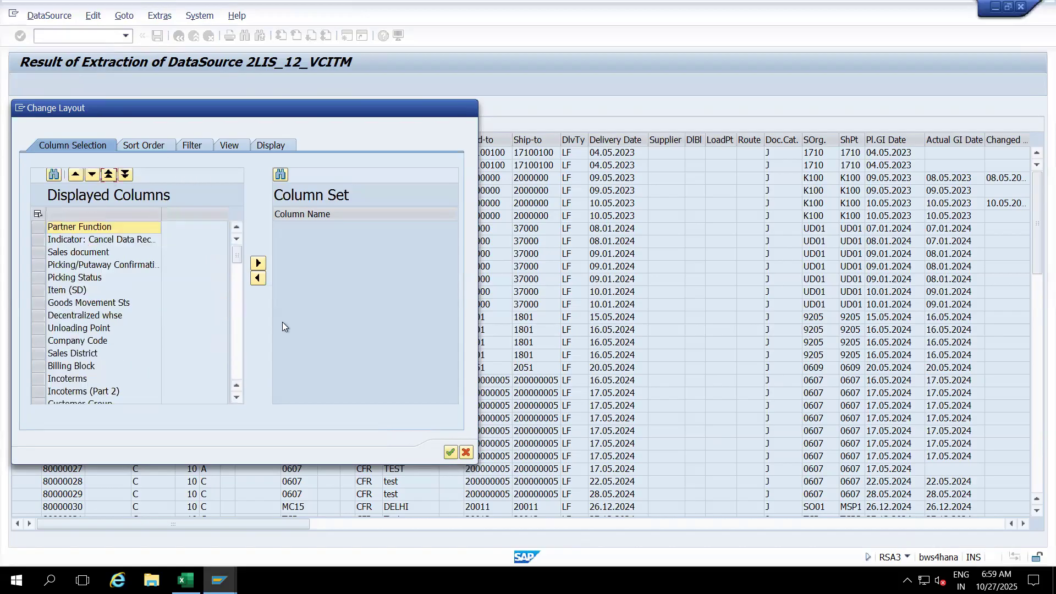
{"action": "left_click", "coordinate": [450, 453]}
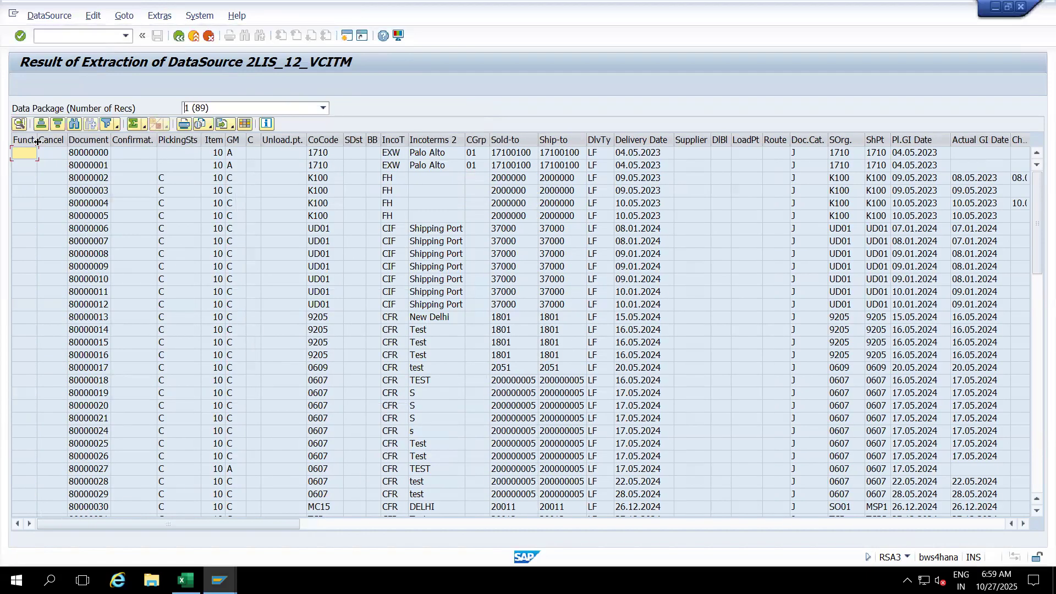
{"action": "double_click", "coordinate": [37, 140]}
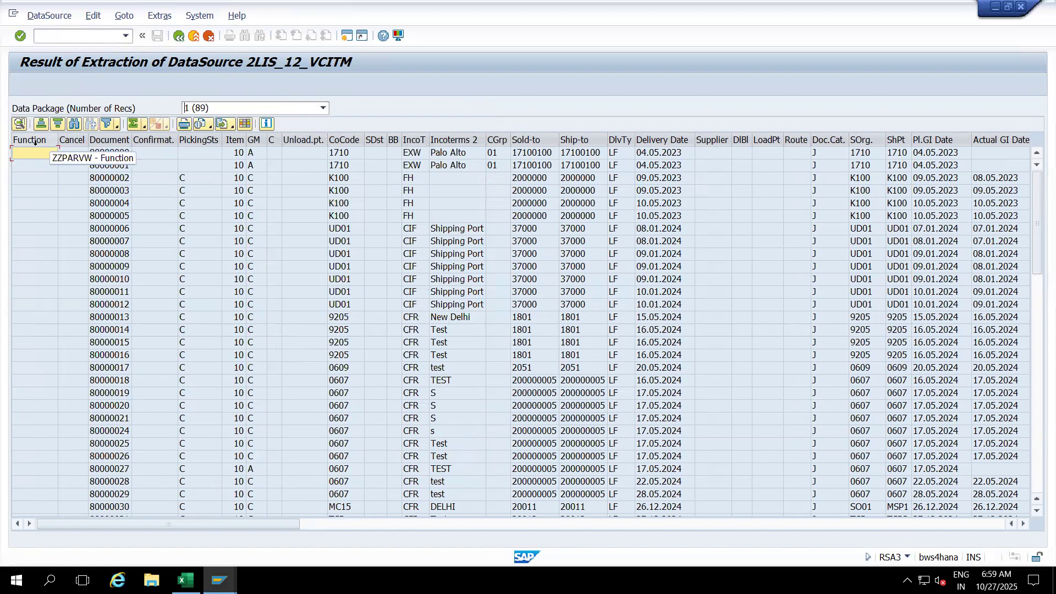
{"action": "left_click", "coordinate": [178, 38]}
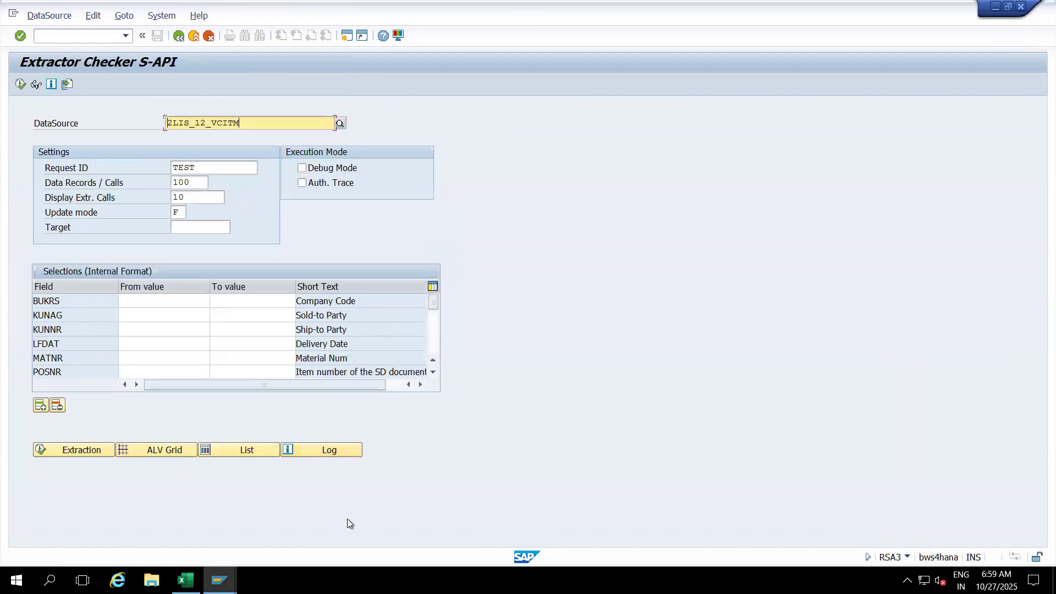
- Show the desktop and launch SAP HANA Studio
{"action": "key", "text": "super+d"}
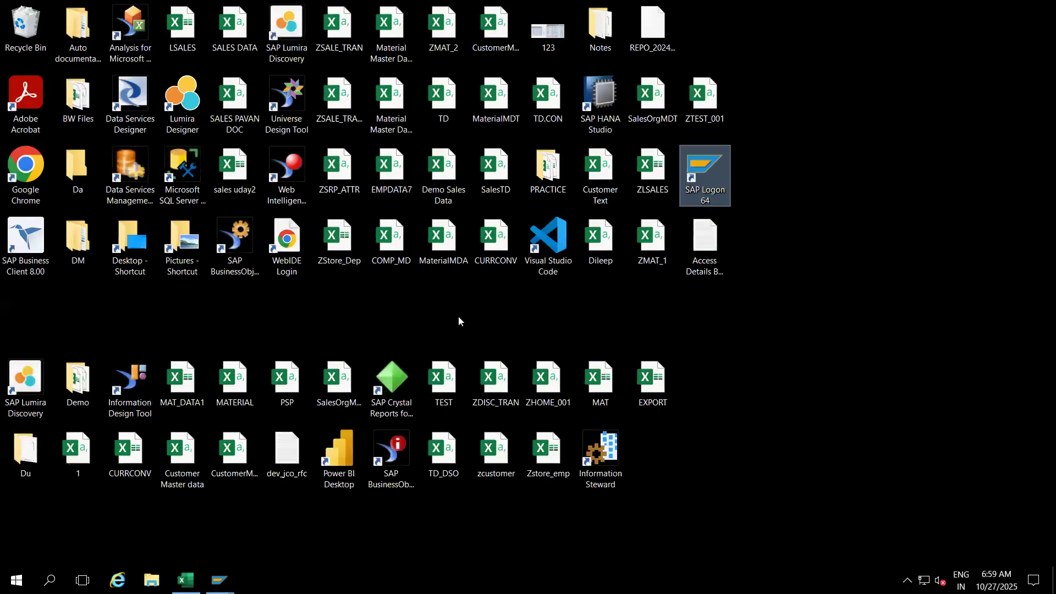
{"action": "left_click", "coordinate": [603, 91]}
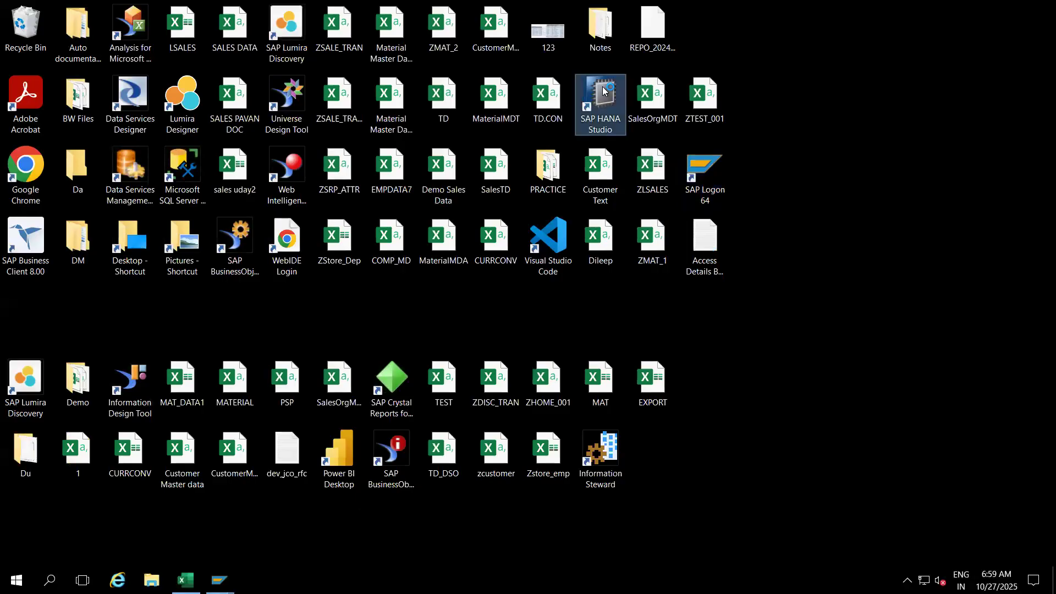
{"action": "double_click", "coordinate": [604, 91]}
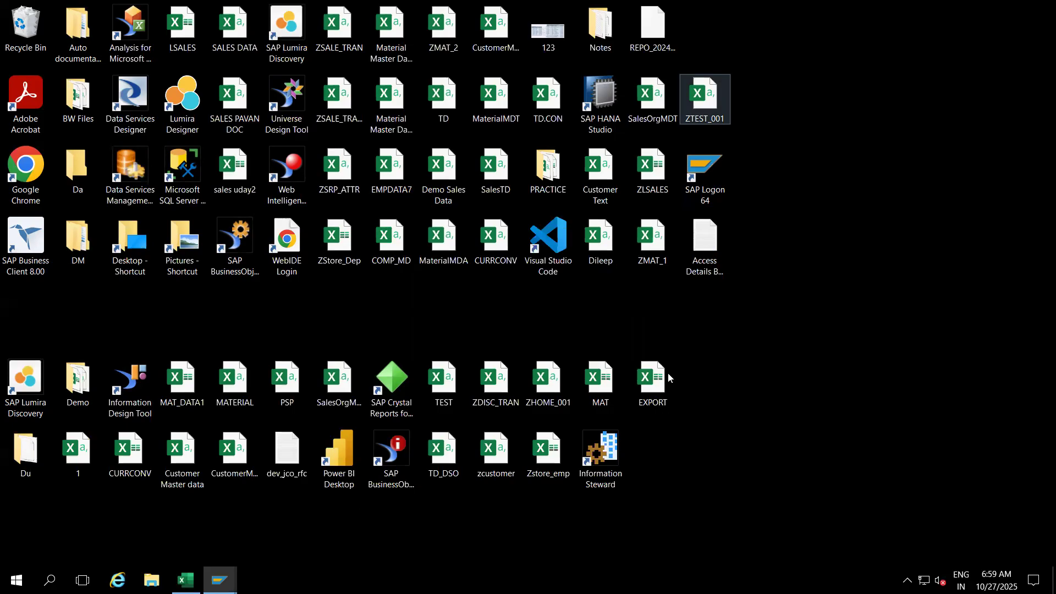
{"action": "left_click", "coordinate": [614, 326]}
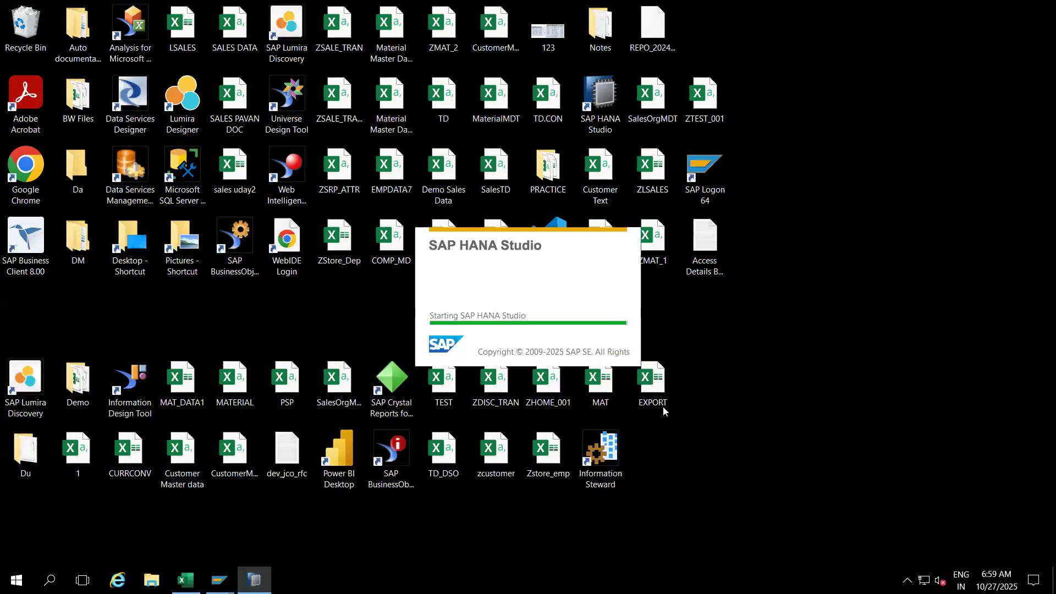
- Switch back to the Extractor Checker session in SAP GUI and open transaction LBWG in a new session
{"action": "mouse_move", "coordinate": [220, 579]}
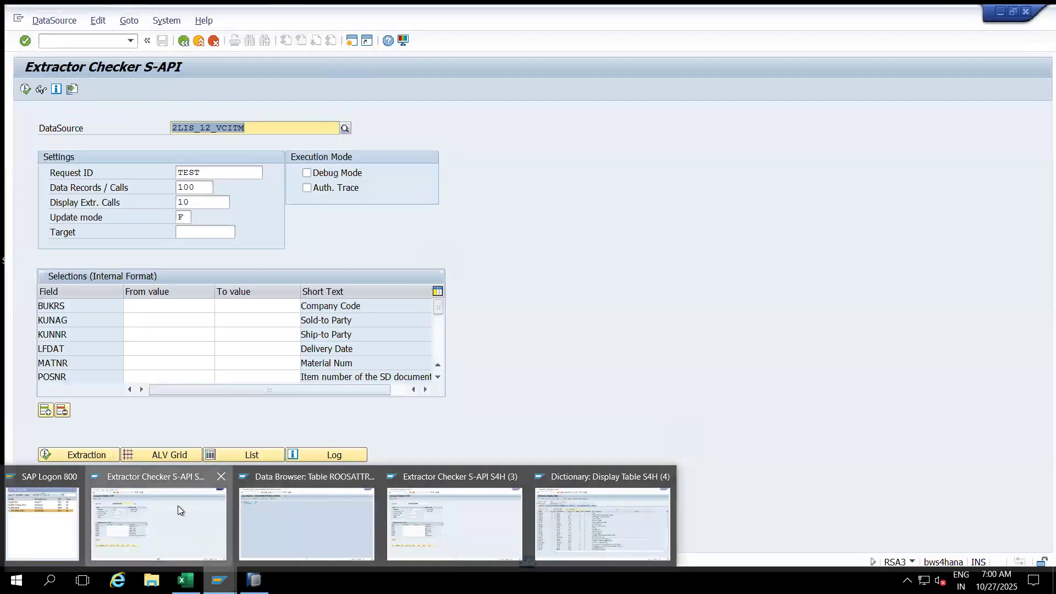
{"action": "left_click", "coordinate": [177, 505]}
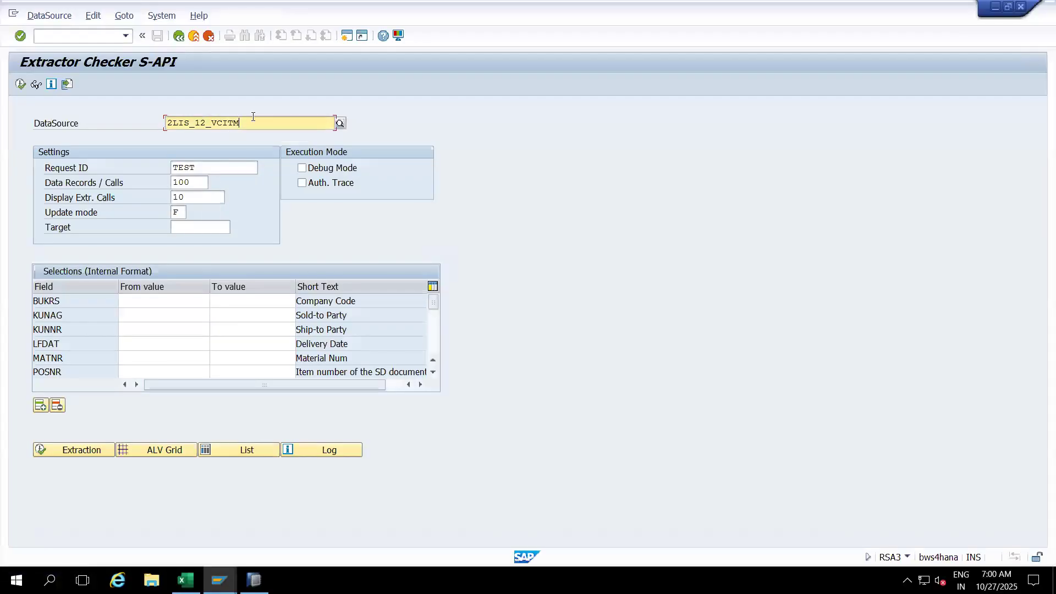
{"action": "left_click", "coordinate": [66, 34]}
{"action": "type", "text": "/olbw"}
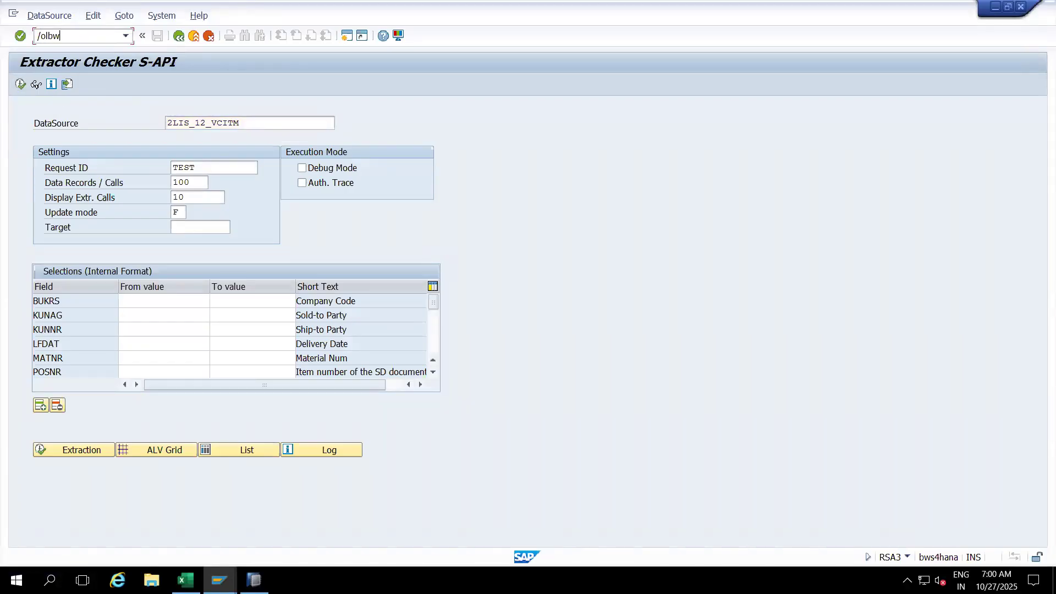
{"action": "key", "text": "Return"}
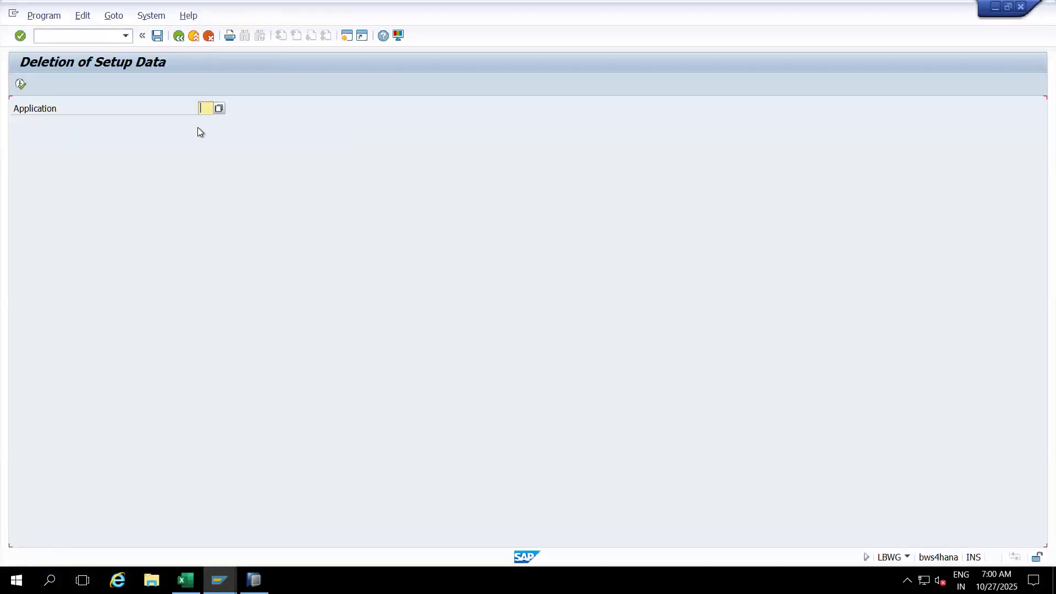
- Choose application 08 (Shipment) from the full value list and delete its setup data for Shipment document and Shipment Costs
{"action": "left_click", "coordinate": [219, 109]}
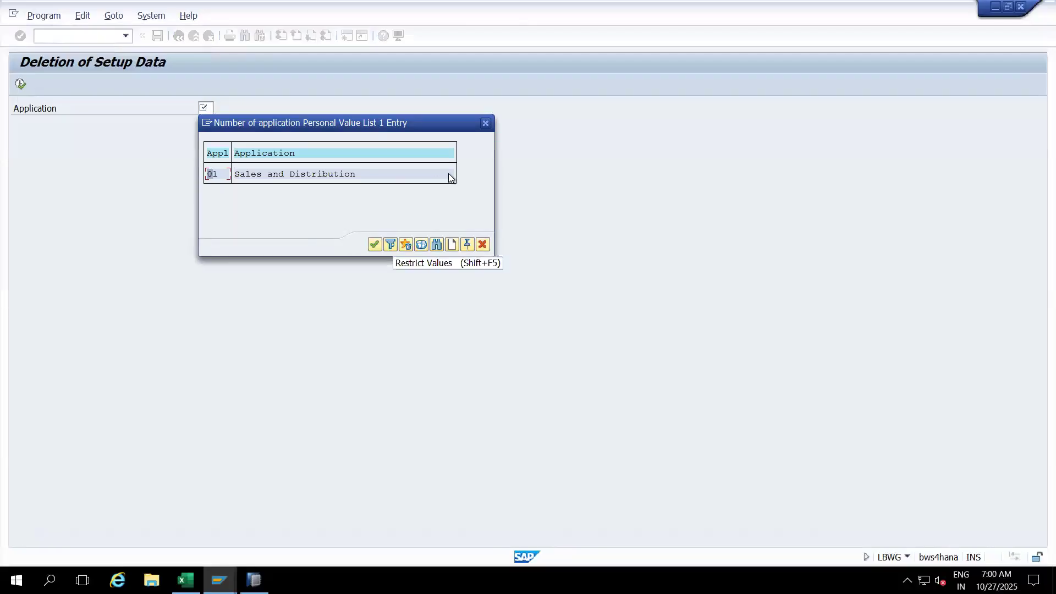
{"action": "left_click", "coordinate": [423, 244]}
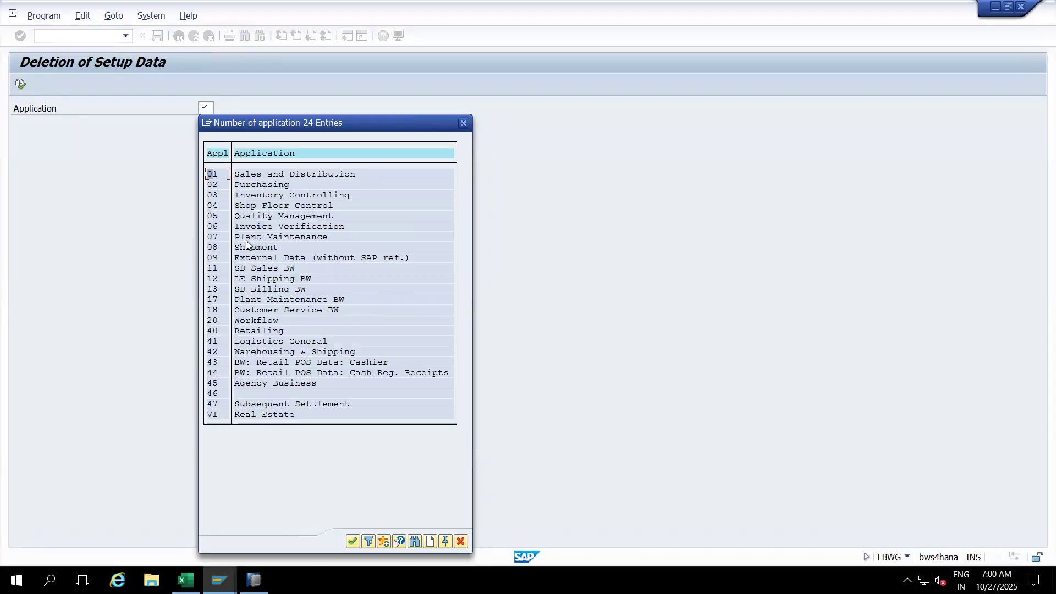
{"action": "double_click", "coordinate": [213, 247]}
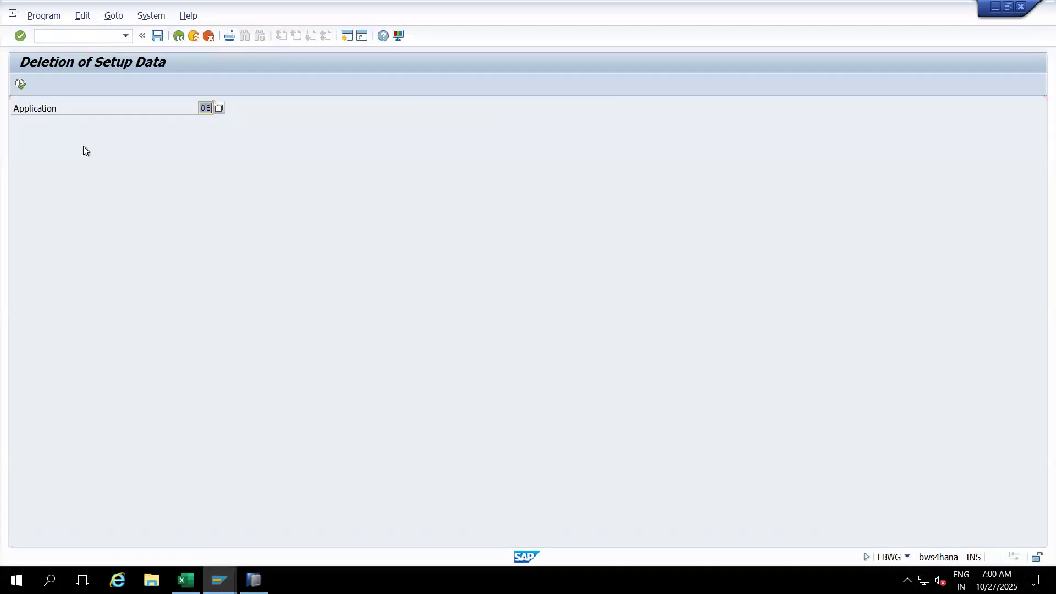
{"action": "left_click", "coordinate": [20, 85]}
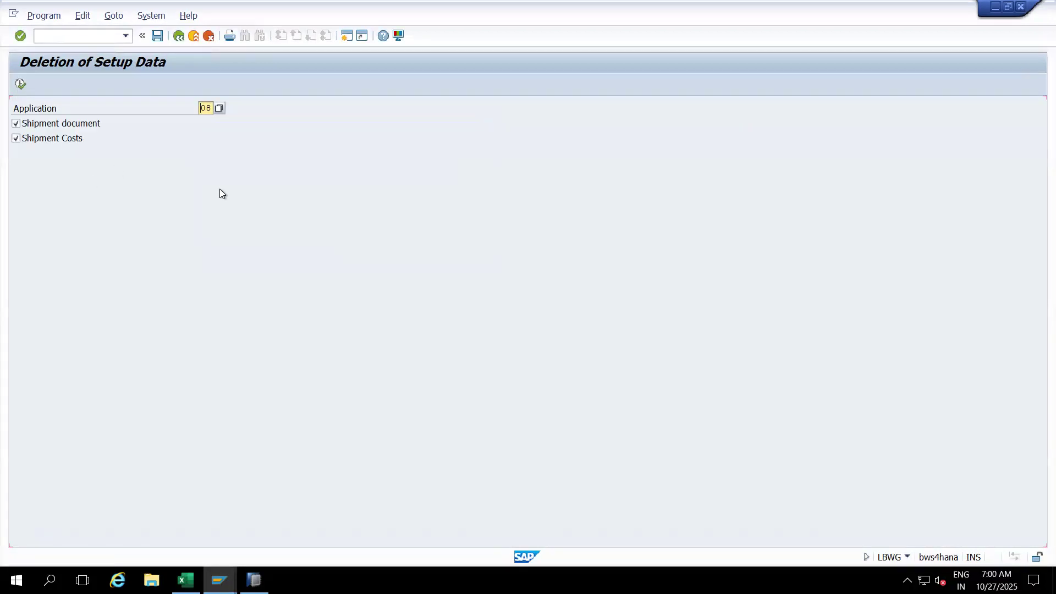
{"action": "left_click", "coordinate": [21, 84]}
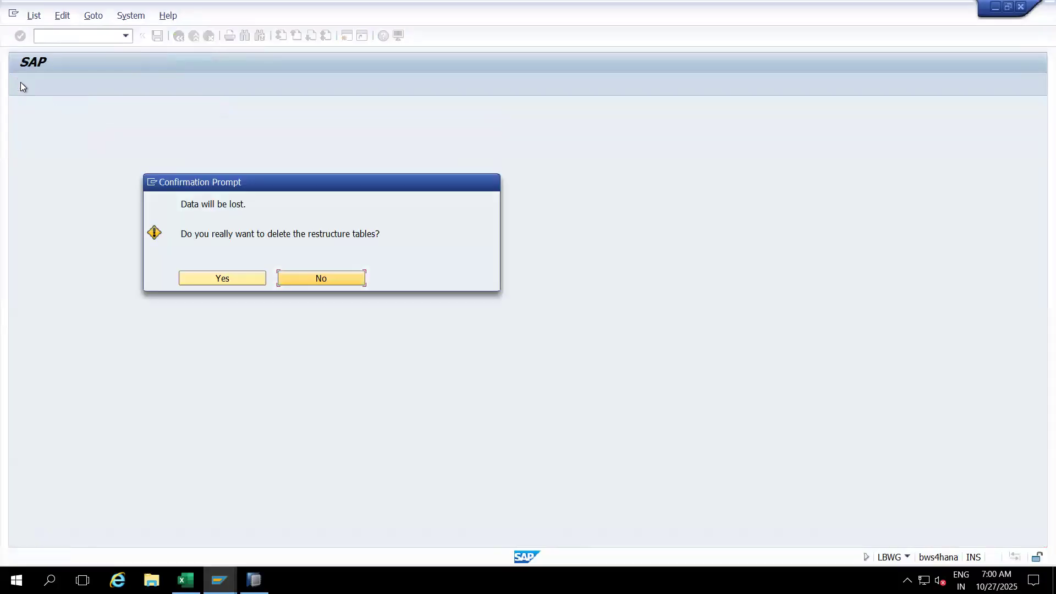
{"action": "left_click", "coordinate": [202, 278]}
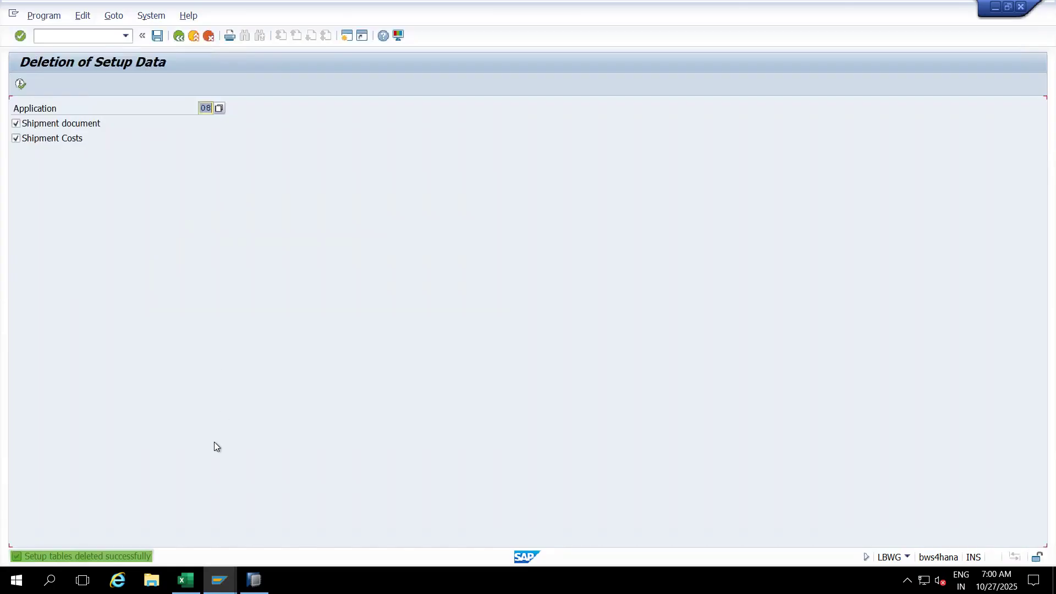
- Switch to the Extractor Checker session, run the extraction for DataSource 2LIS_12_VCITM and dismiss the record count message
{"action": "mouse_move", "coordinate": [219, 580]}
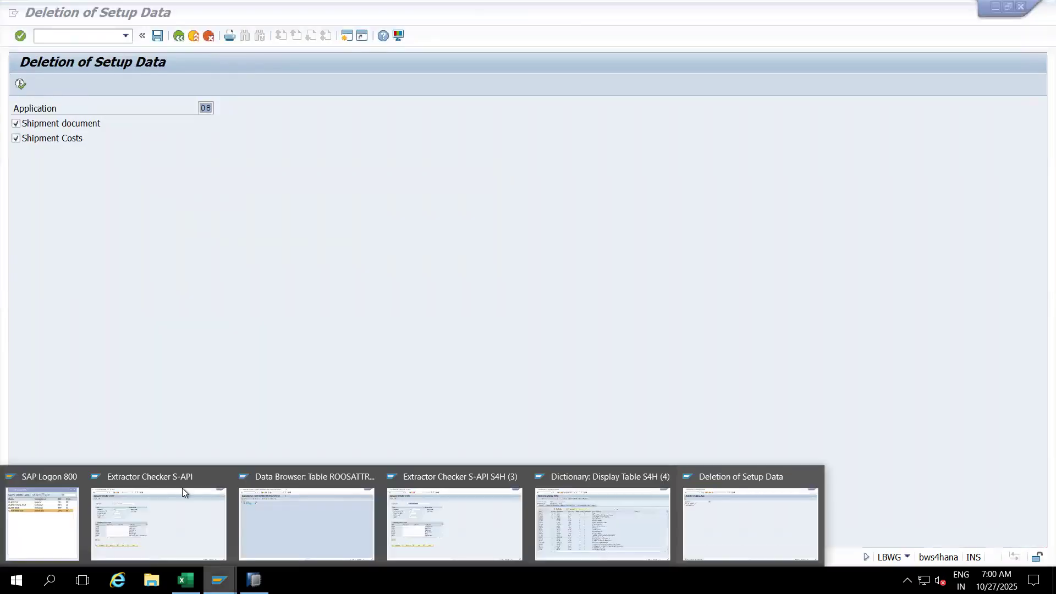
{"action": "left_click", "coordinate": [153, 487]}
{"action": "left_click", "coordinate": [22, 84]}
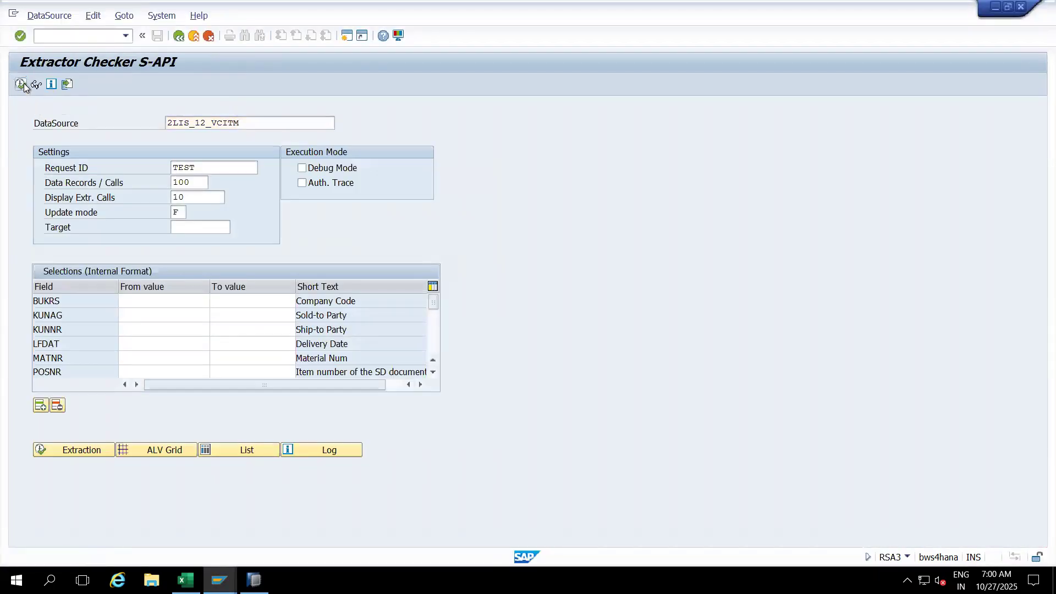
{"action": "left_click_drag", "start_coordinate": [239, 308], "coordinate": [431, 181]}
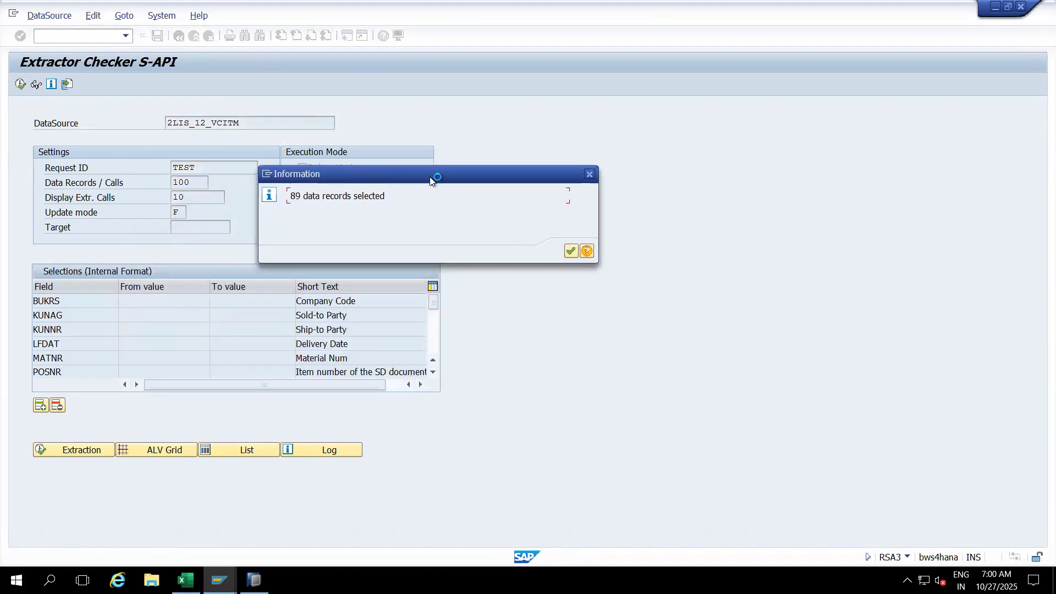
{"action": "left_click", "coordinate": [589, 174]}
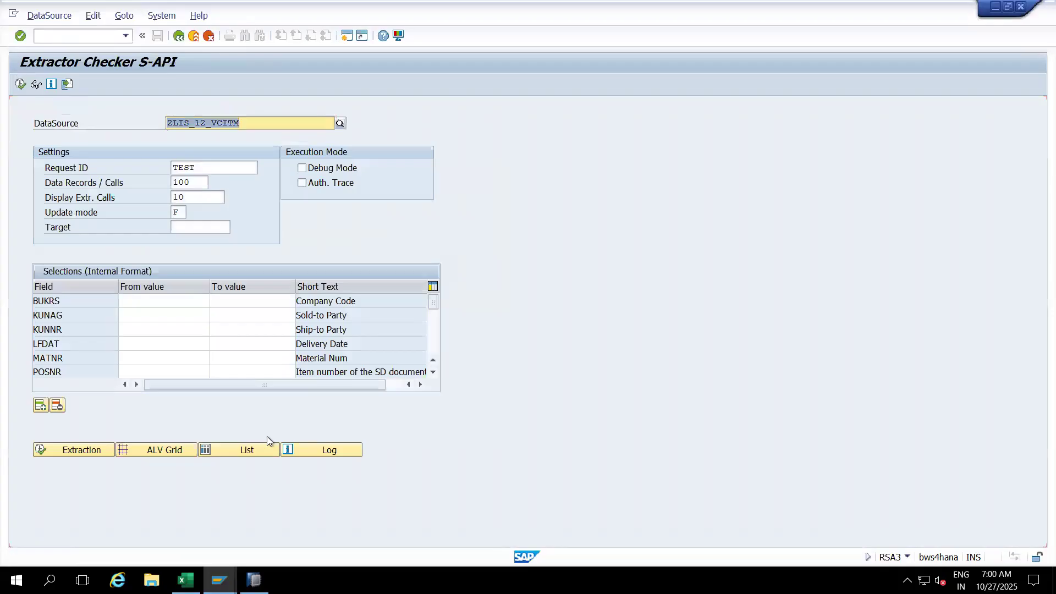
- Return to the Deletion of Setup Data session and restart transaction LBWG there
{"action": "left_click", "coordinate": [219, 580]}
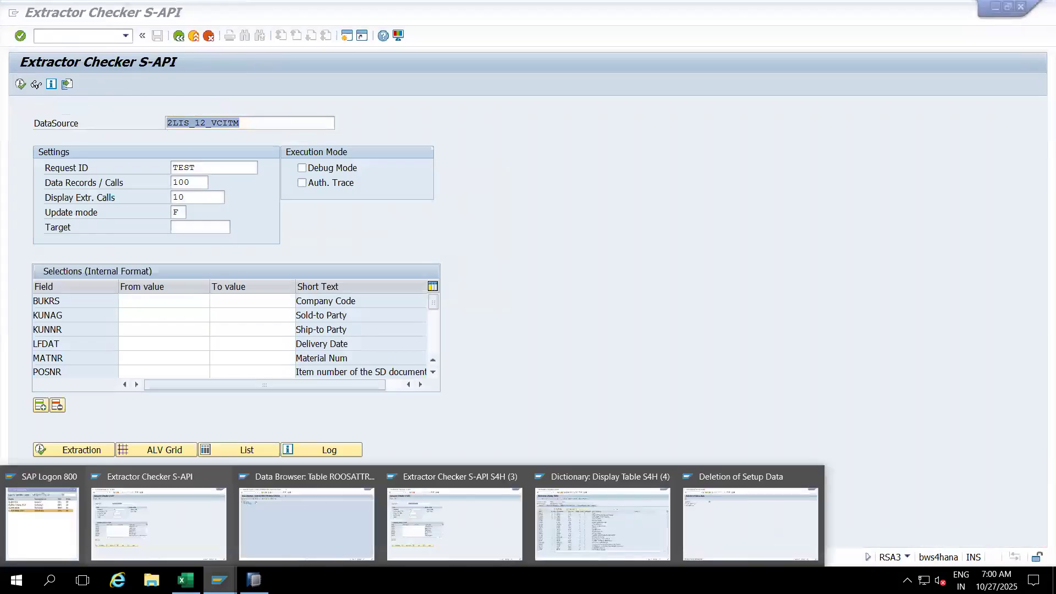
{"action": "left_click", "coordinate": [723, 496]}
{"action": "left_click", "coordinate": [77, 39]}
{"action": "type", "text": "/nl"}
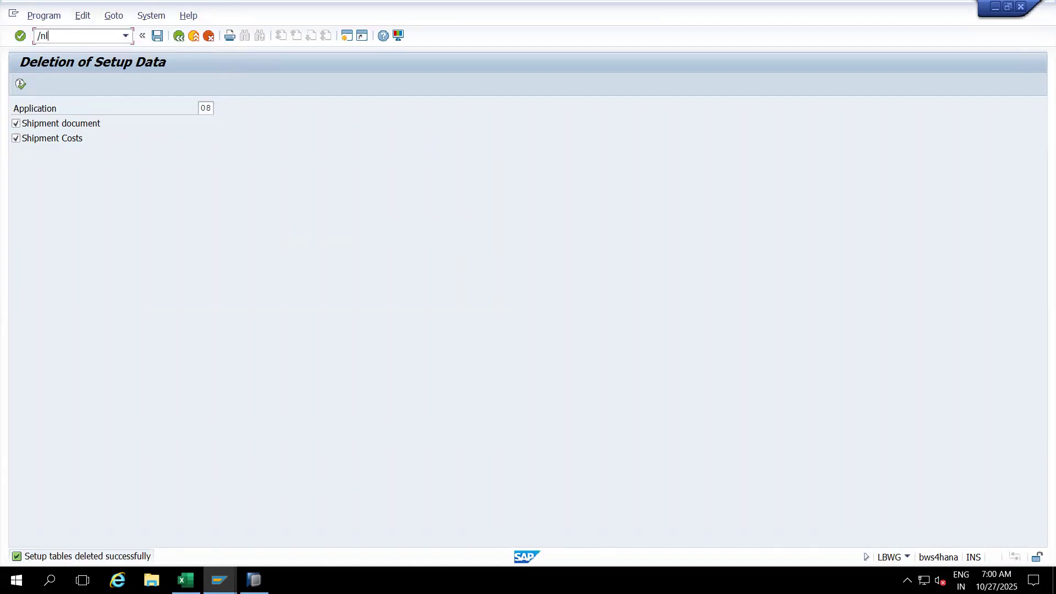
{"action": "type", "text": "bwg"}
{"action": "key", "text": "Return"}
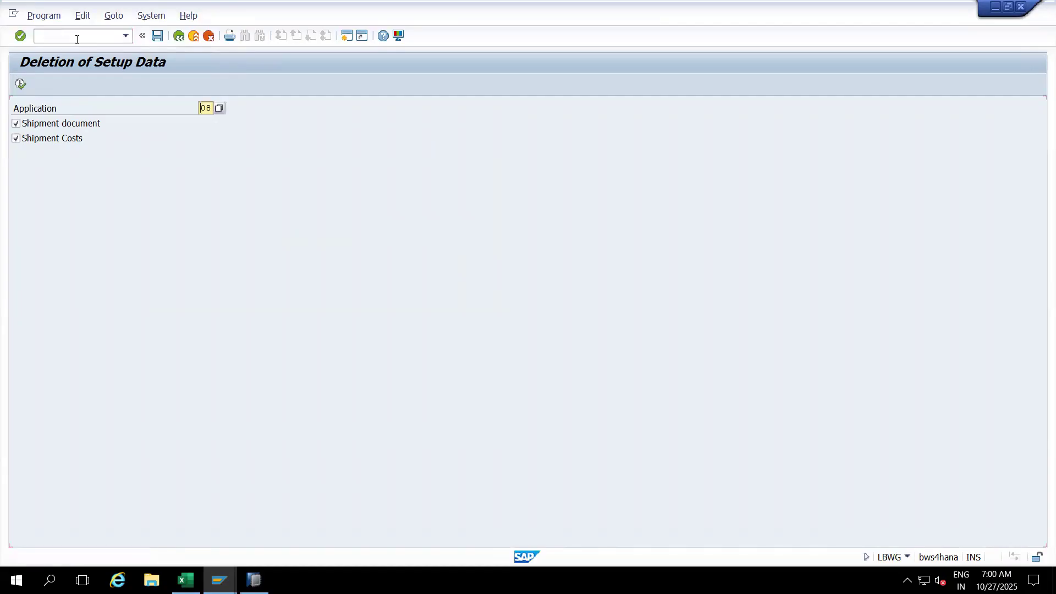
- Choose application 12 (LE Shipping BW) from the full value list and delete its setup data, confirming the deletion
{"action": "left_click", "coordinate": [219, 108]}
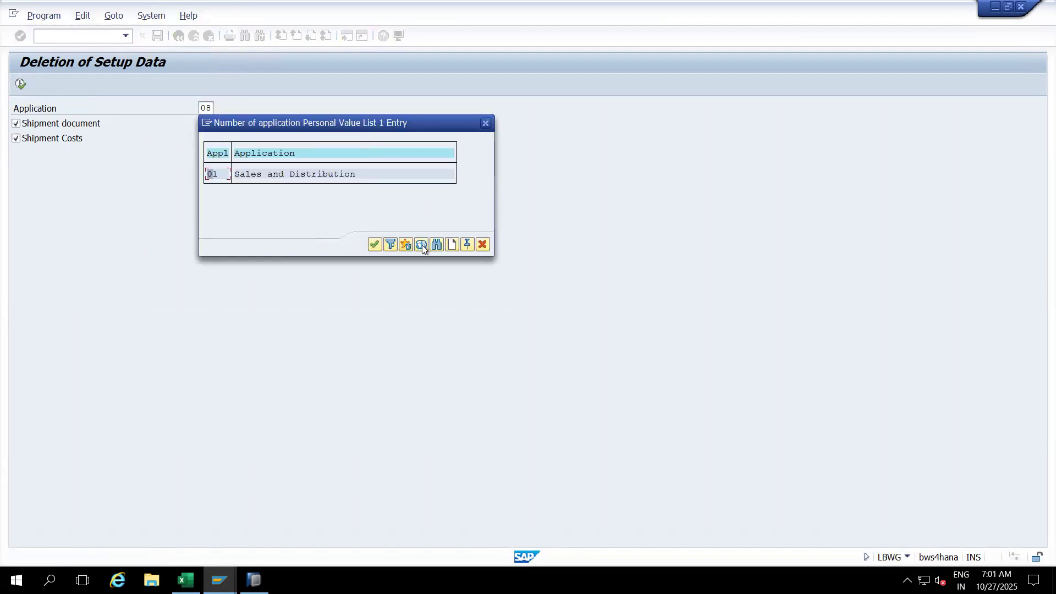
{"action": "left_click", "coordinate": [421, 245]}
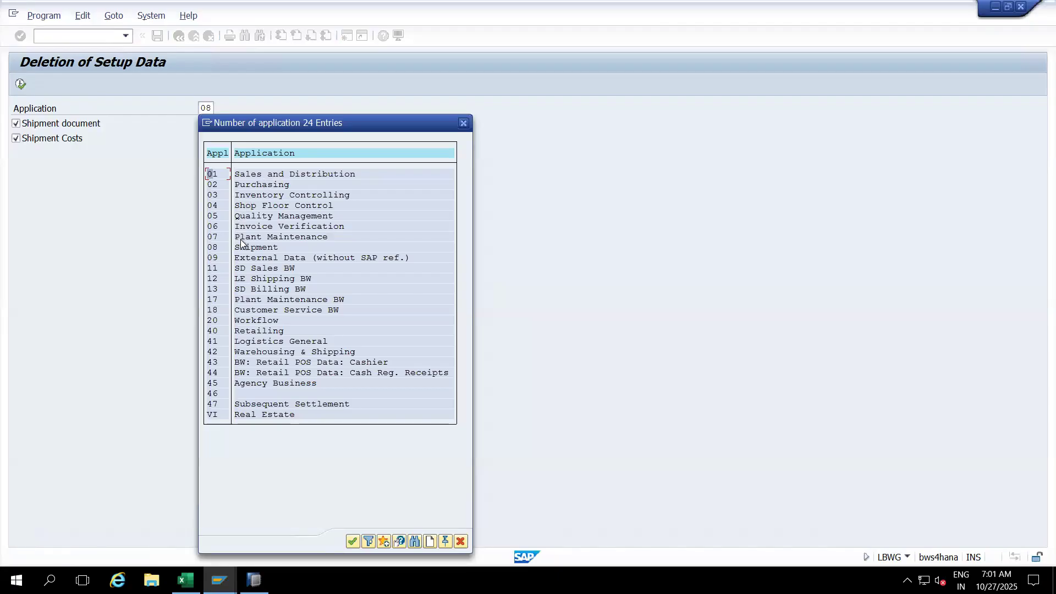
{"action": "double_click", "coordinate": [240, 282]}
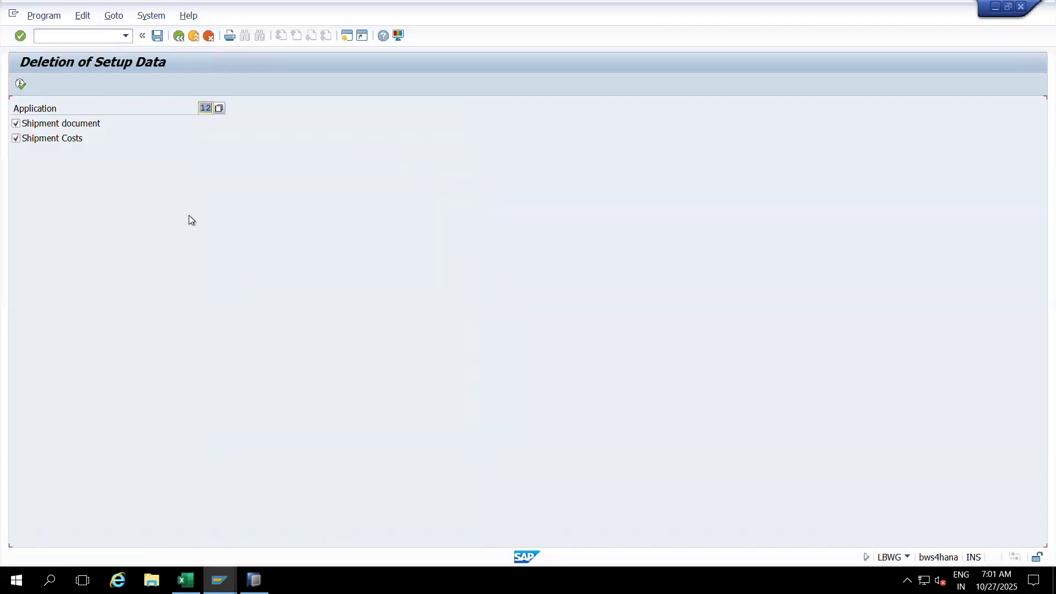
{"action": "left_click", "coordinate": [21, 85]}
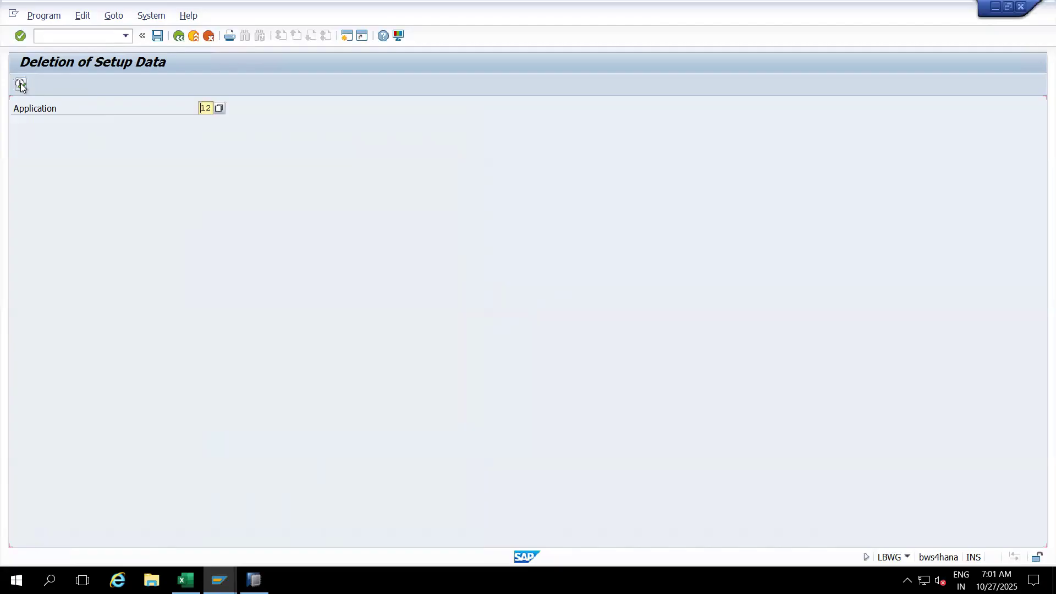
{"action": "left_click", "coordinate": [21, 86]}
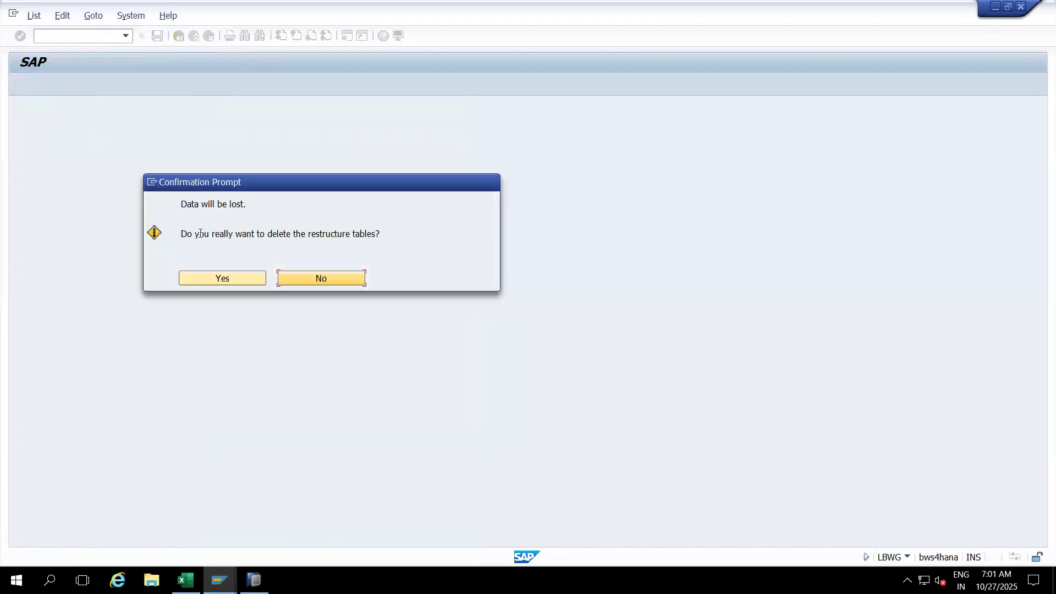
{"action": "left_click", "coordinate": [195, 278]}
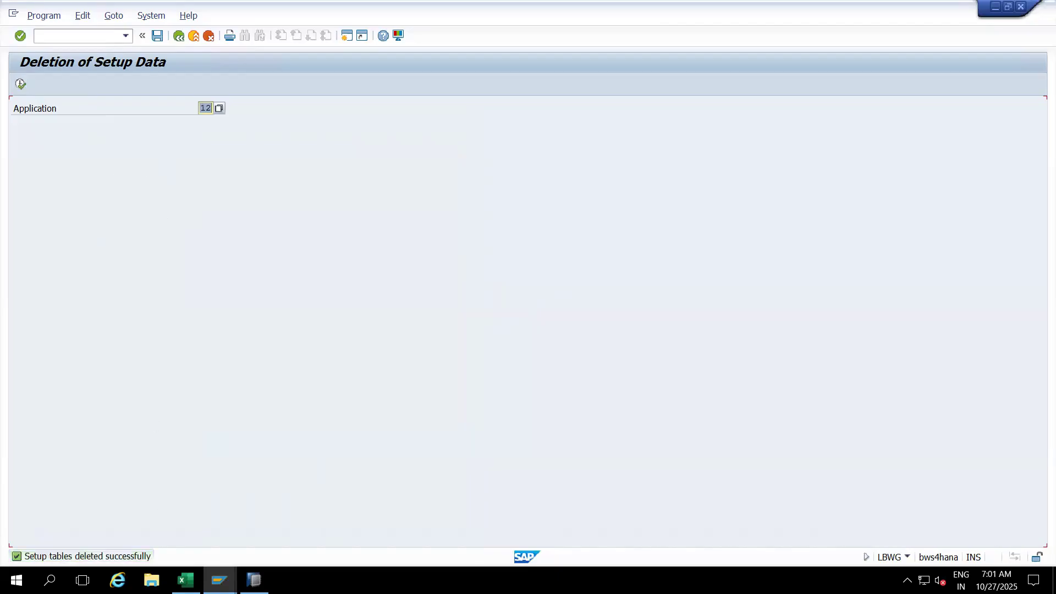
- Rerun the 2LIS_12_VCITM extraction in the Extractor Checker session and check the number of selected records
{"action": "mouse_move", "coordinate": [219, 581]}
{"action": "left_click", "coordinate": [166, 523]}
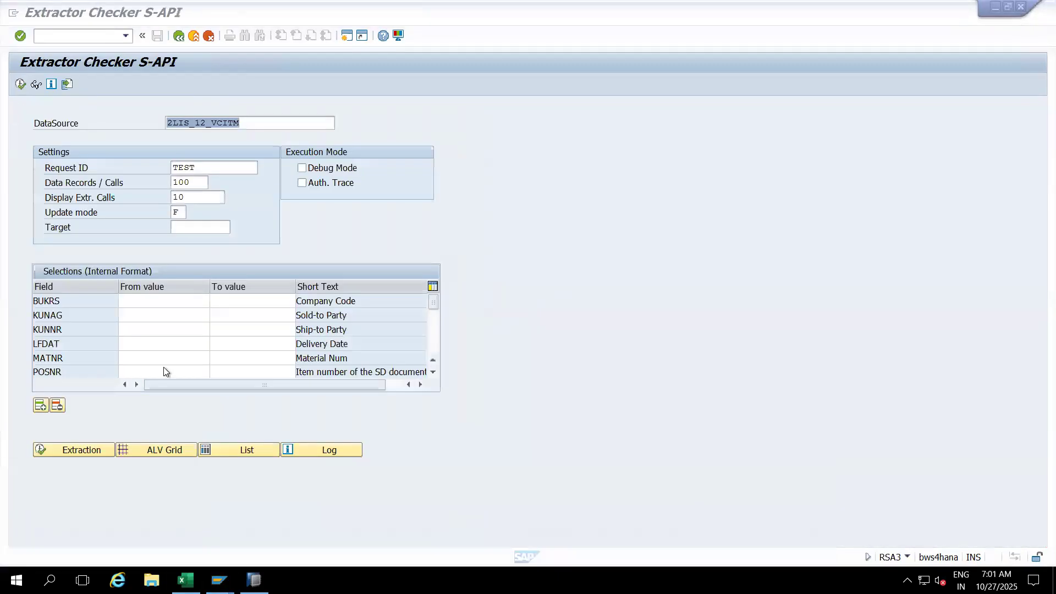
{"action": "left_click", "coordinate": [19, 84]}
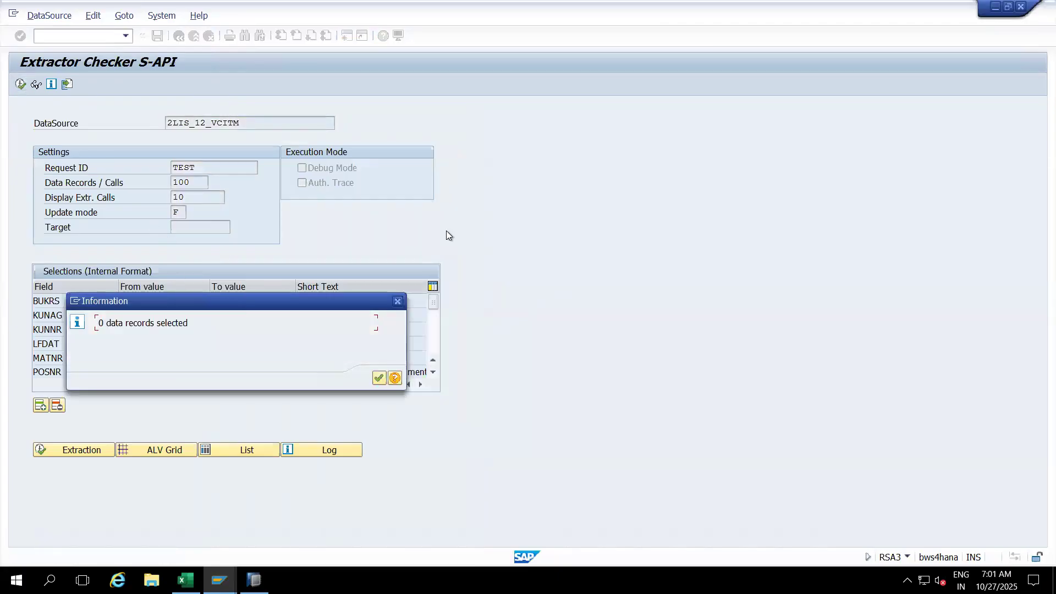
{"action": "left_click_drag", "start_coordinate": [203, 306], "coordinate": [593, 182]}
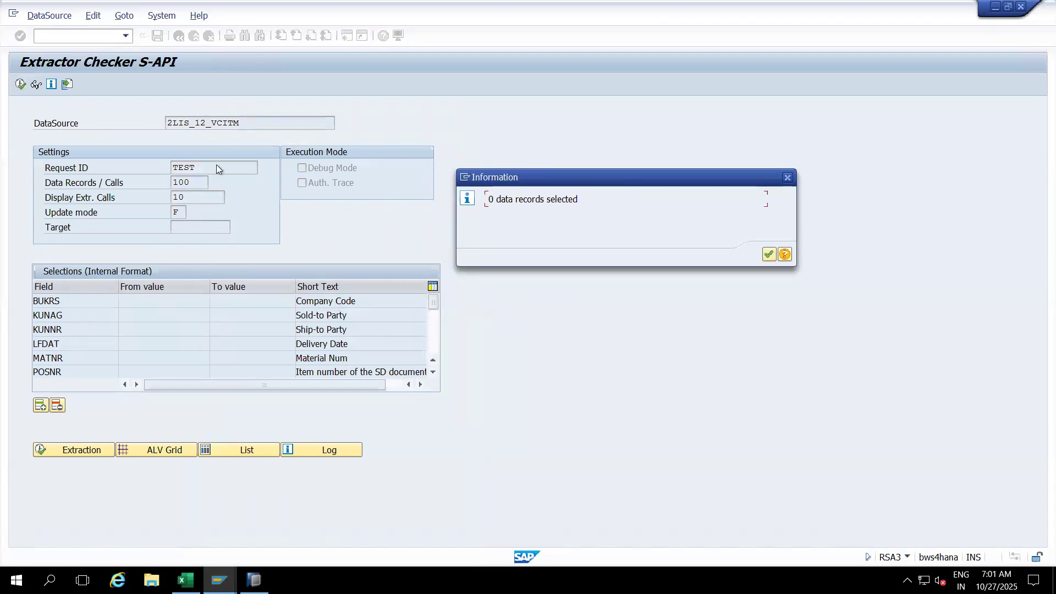
- Switch to SAP HANA Studio, close the editors of queries ZVCP_RR_Q0007 and ZVCP_RR_Q0005, and show the Project Explorer
{"action": "left_click", "coordinate": [255, 582]}
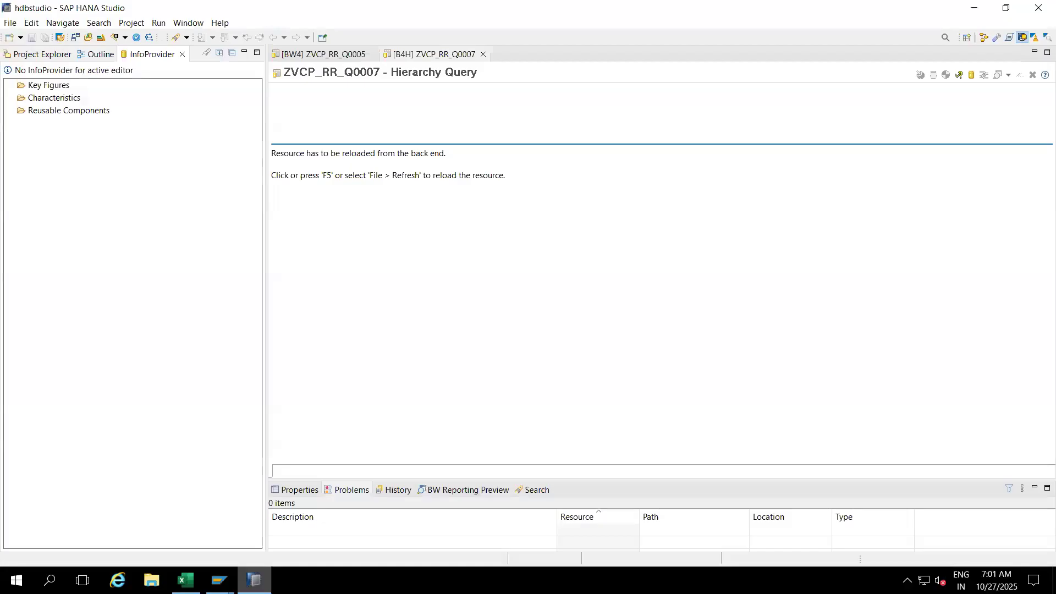
{"action": "left_click", "coordinate": [483, 55]}
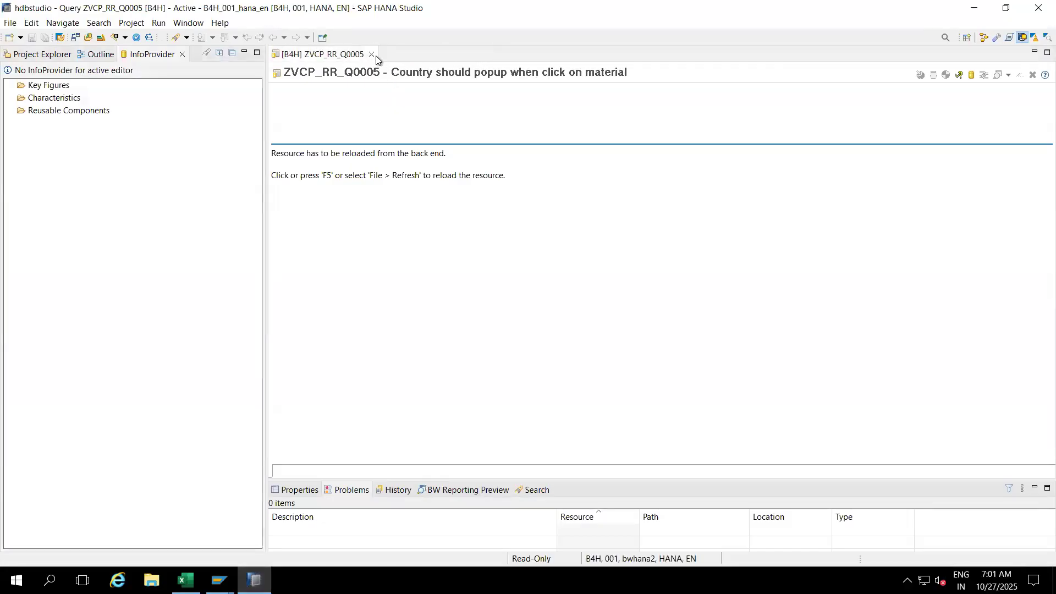
{"action": "left_click", "coordinate": [371, 55]}
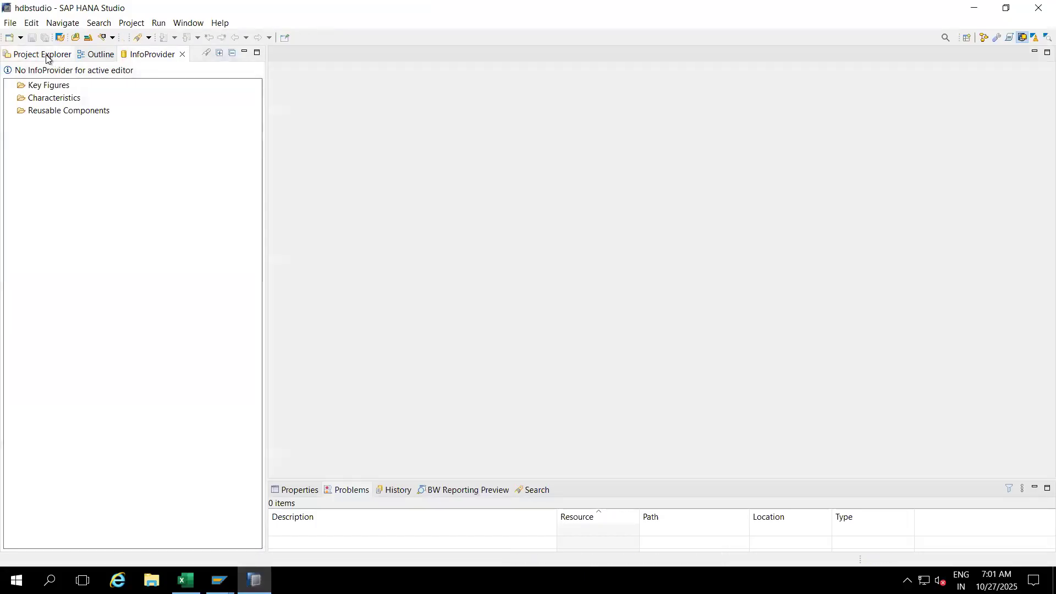
{"action": "left_click", "coordinate": [46, 55]}
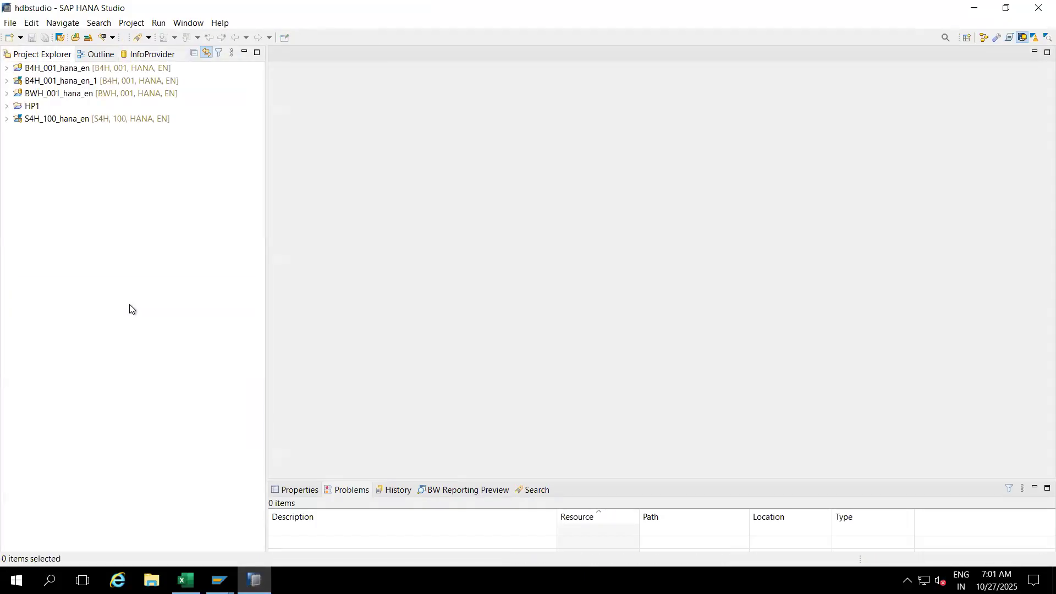
- Expand project B4H_001_hana_en and log on to it by entering the account password
{"action": "left_click", "coordinate": [10, 68]}
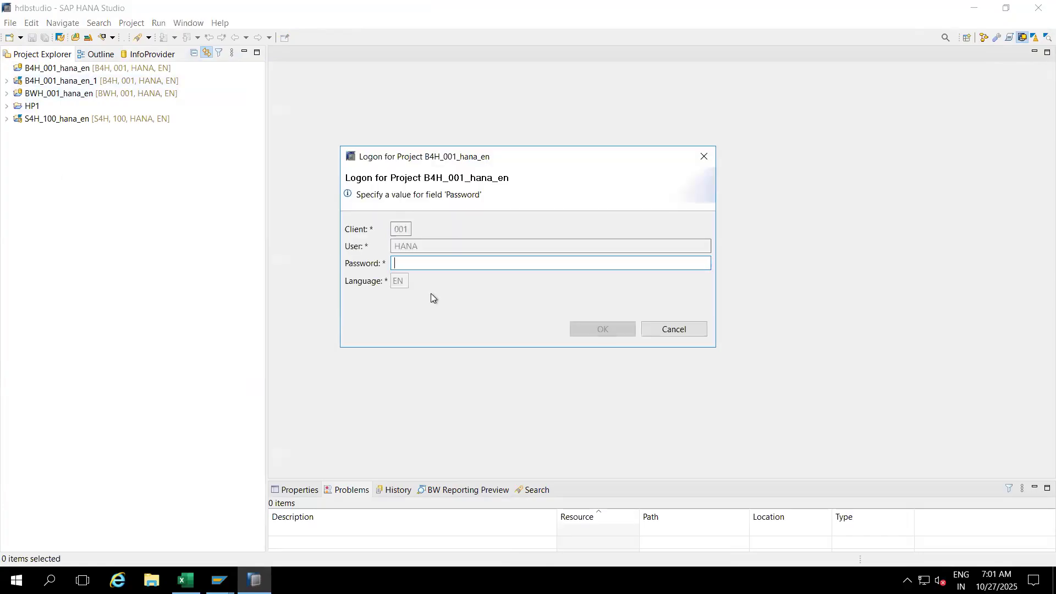
{"action": "type", "text": "******"}
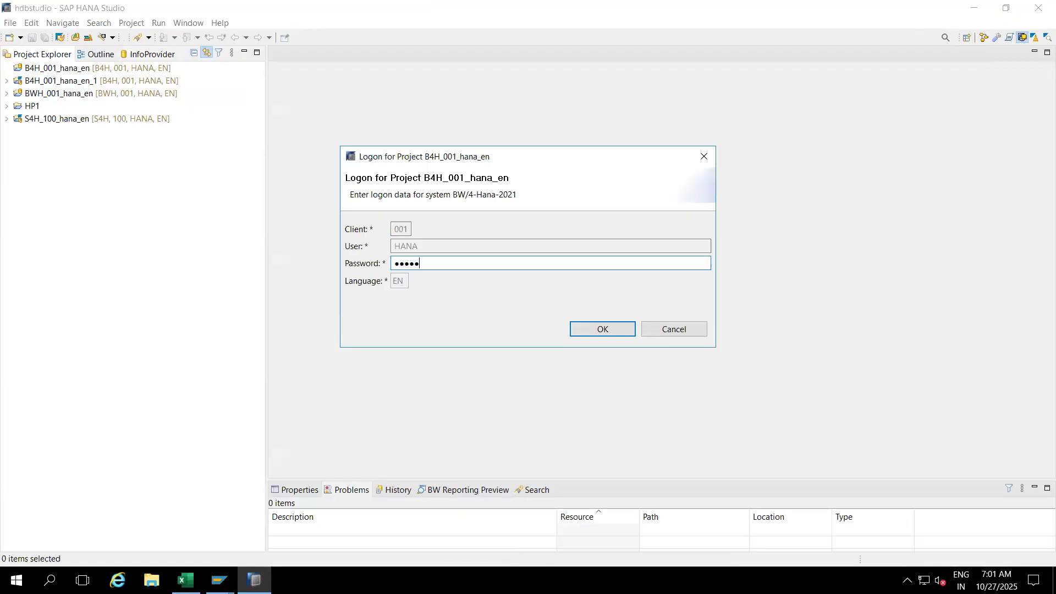
{"action": "type", "text": "**"}
{"action": "key", "text": "Return"}
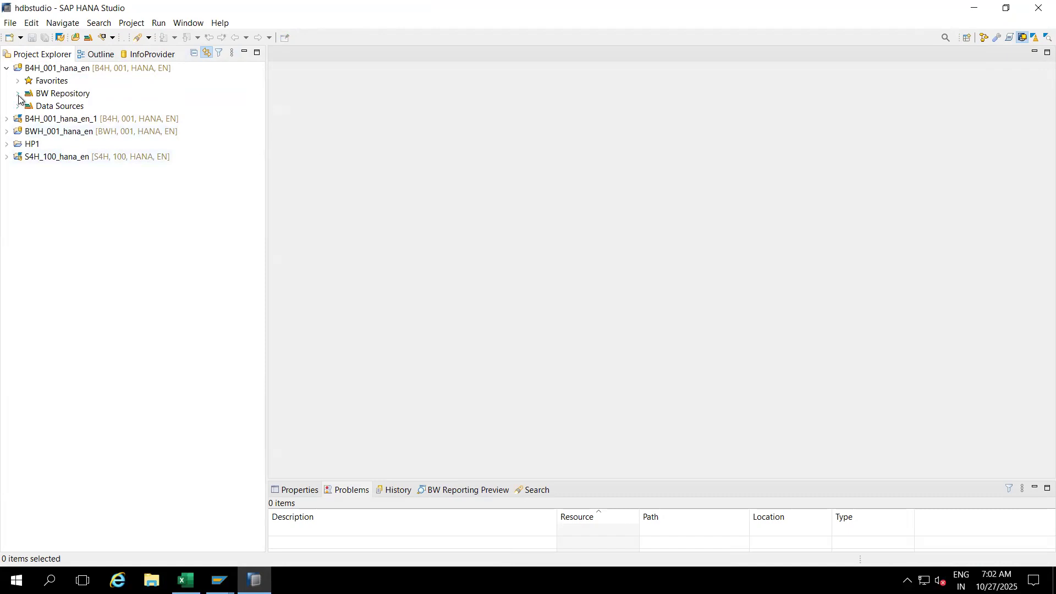
- Replicate source system S4HCLNT100 from the ODP - SAP (Extractors) folder under the project's Data Sources
{"action": "left_click", "coordinate": [19, 106]}
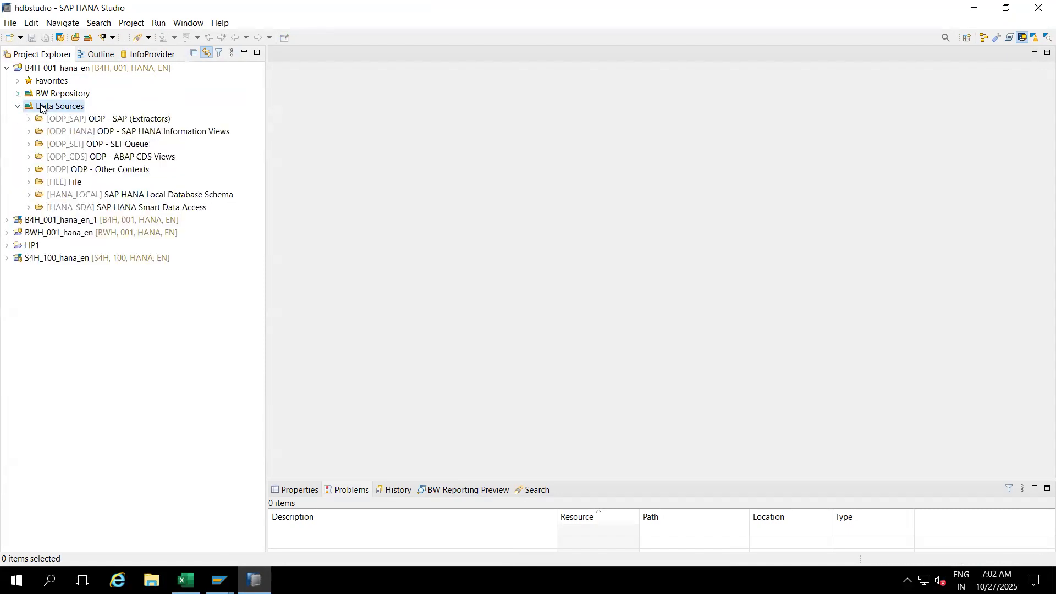
{"action": "right_click", "coordinate": [41, 108]}
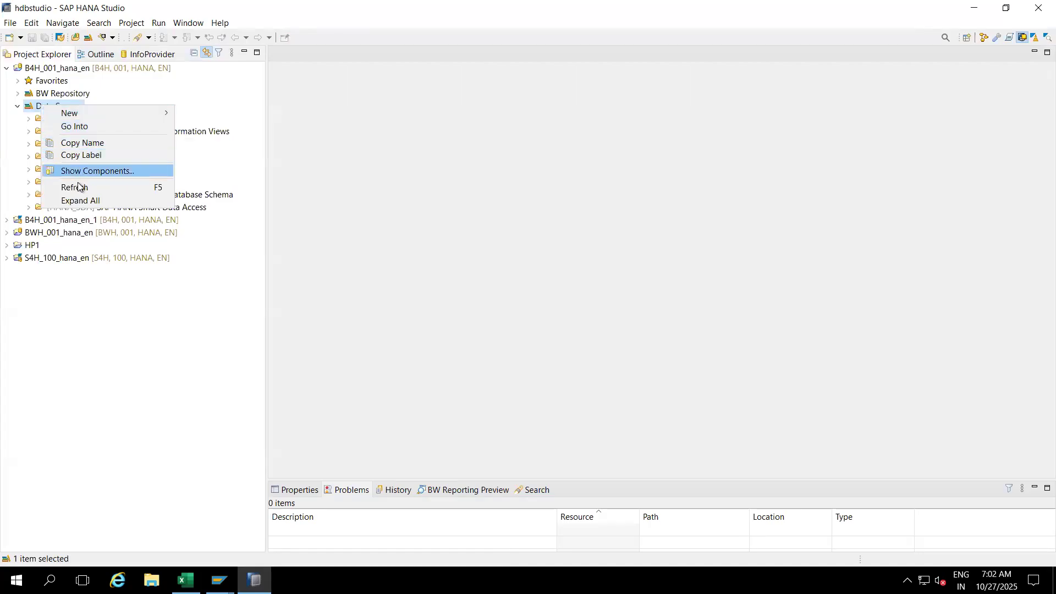
{"action": "left_click", "coordinate": [93, 311]}
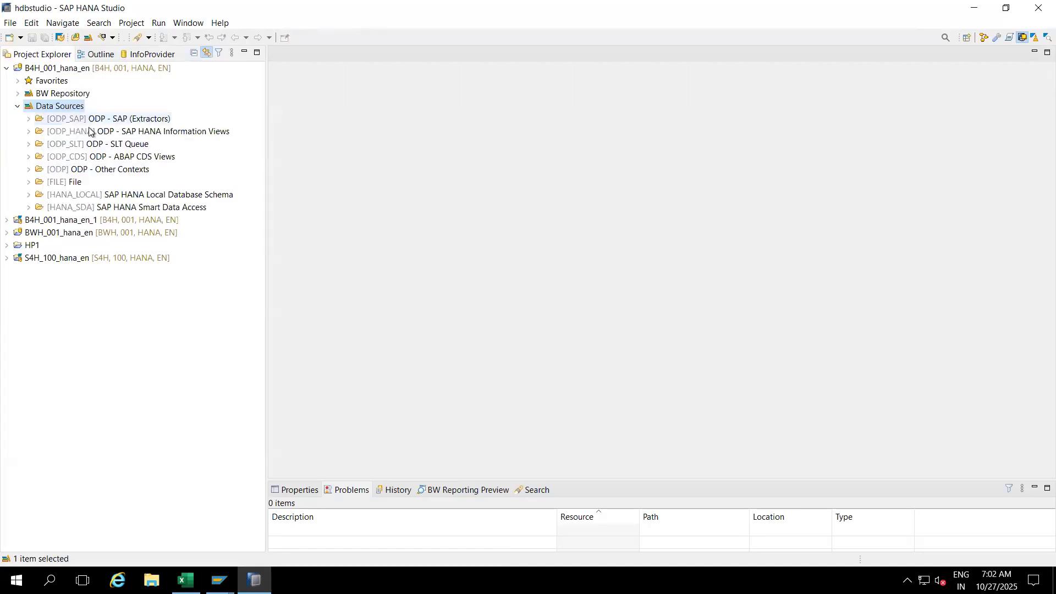
{"action": "left_click", "coordinate": [30, 119]}
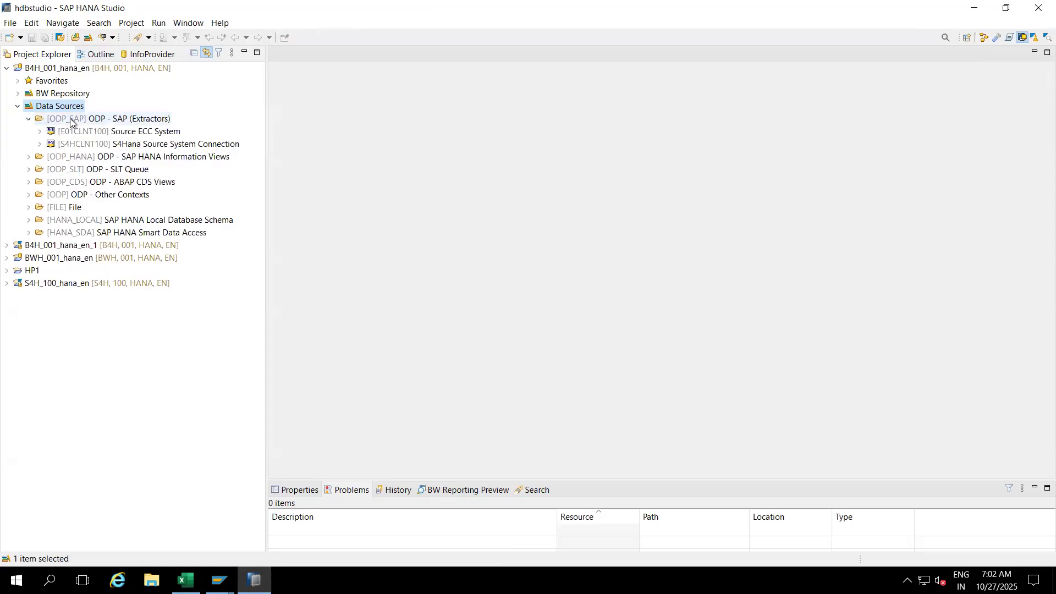
{"action": "left_click", "coordinate": [80, 146]}
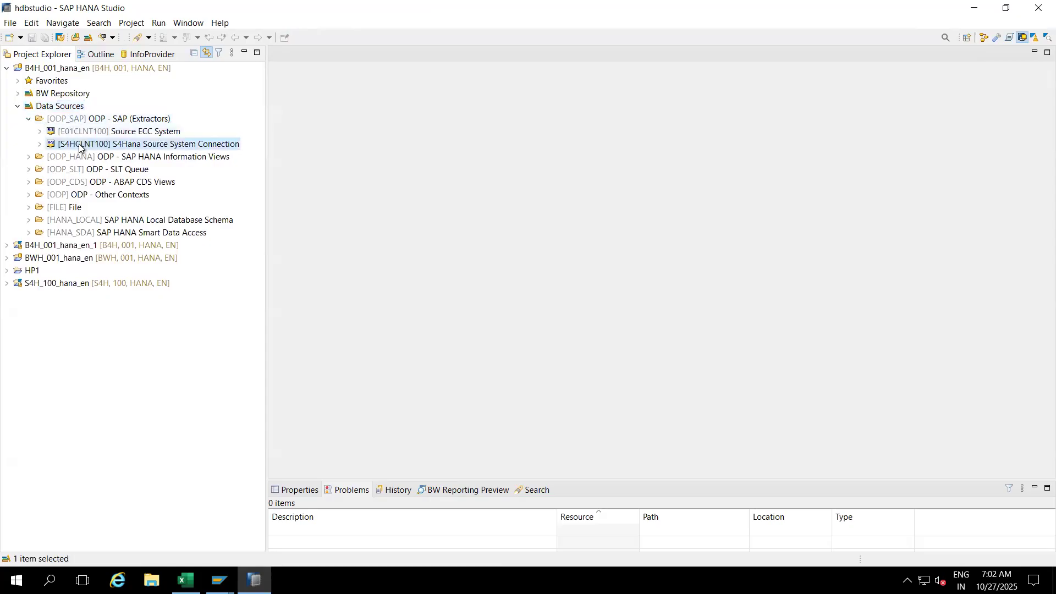
{"action": "right_click", "coordinate": [79, 147]}
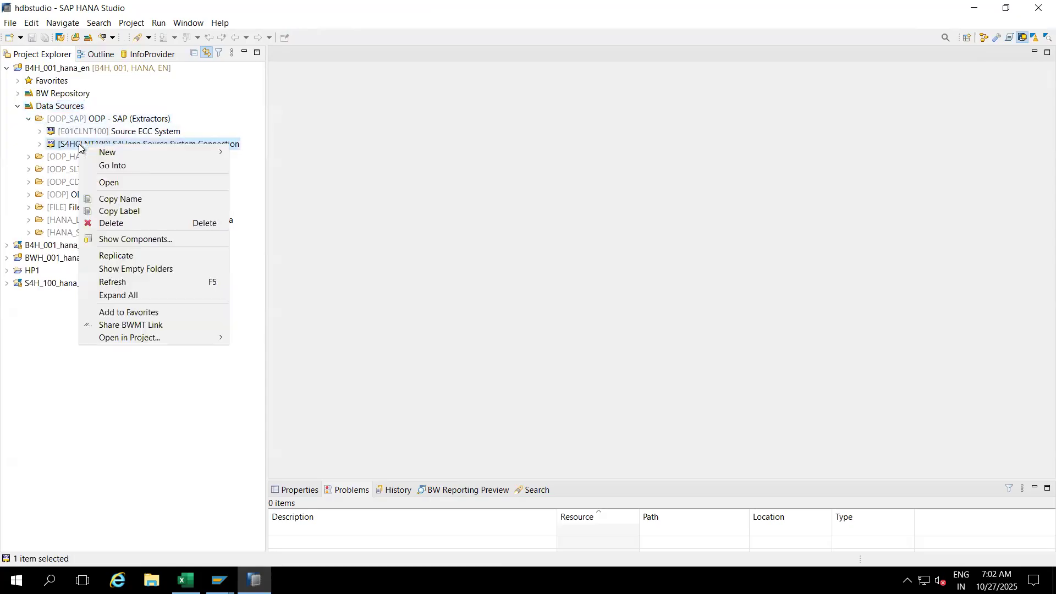
{"action": "left_click", "coordinate": [121, 258]}
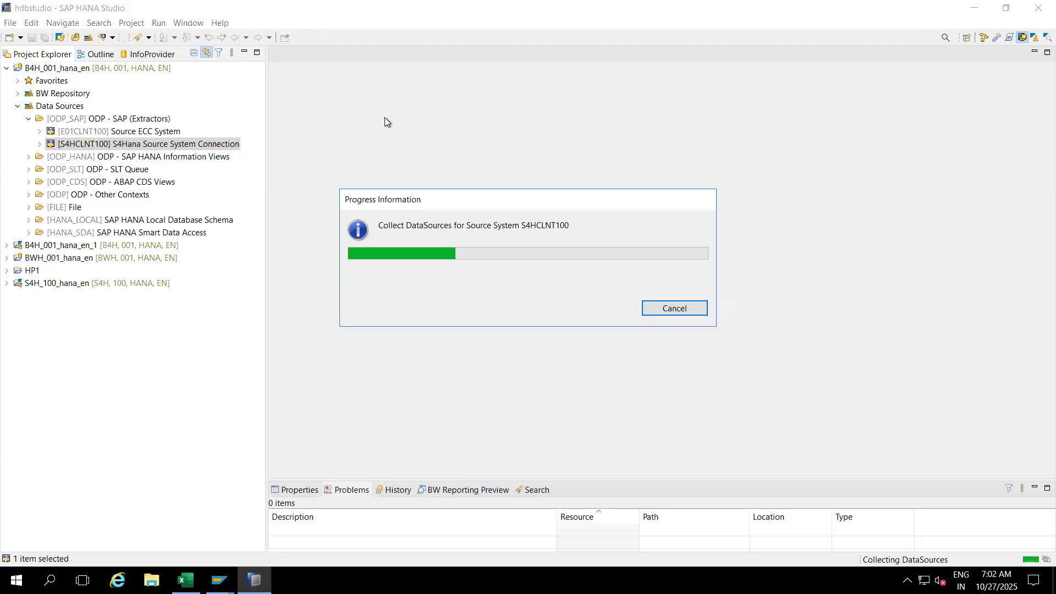
- Switch back to the Extractor Checker in SAP GUI, close the old message and run the 2LIS_12_VCITM extraction again to check the record count
{"action": "left_click", "coordinate": [219, 580]}
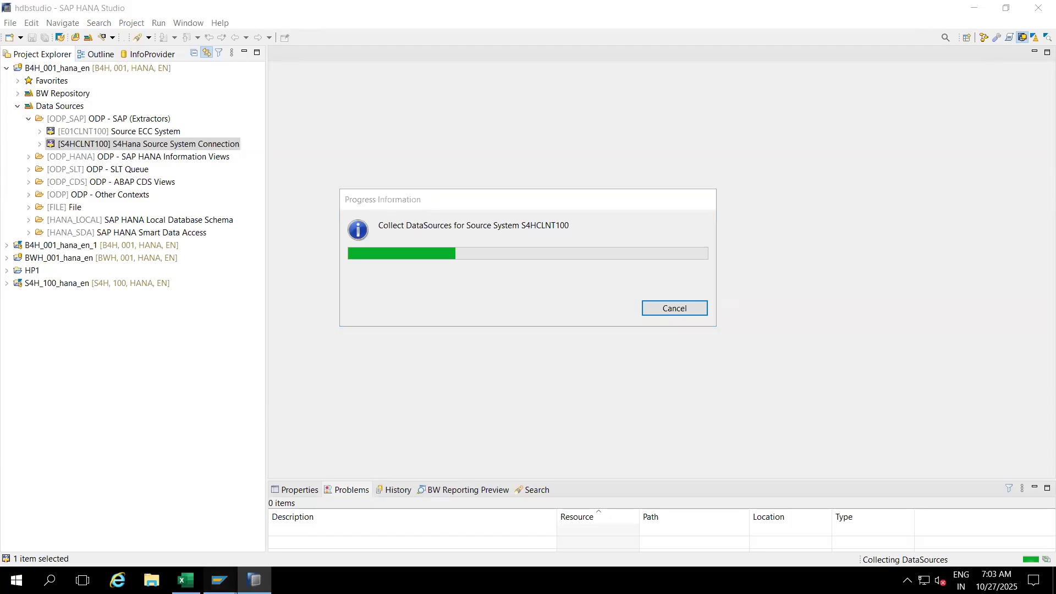
{"action": "left_click", "coordinate": [169, 539]}
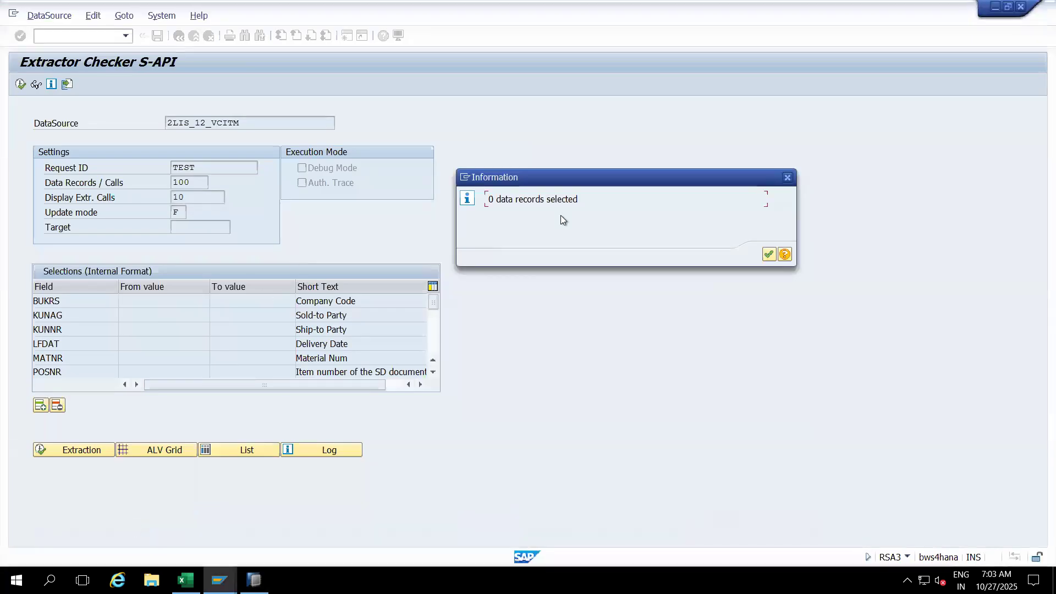
{"action": "left_click", "coordinate": [768, 254]}
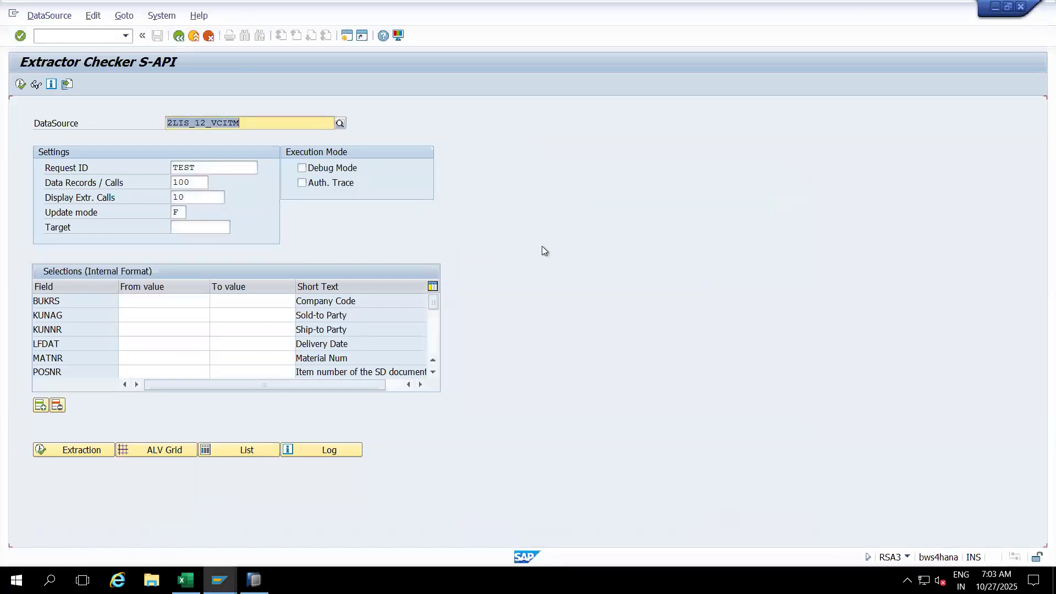
{"action": "left_click", "coordinate": [20, 84]}
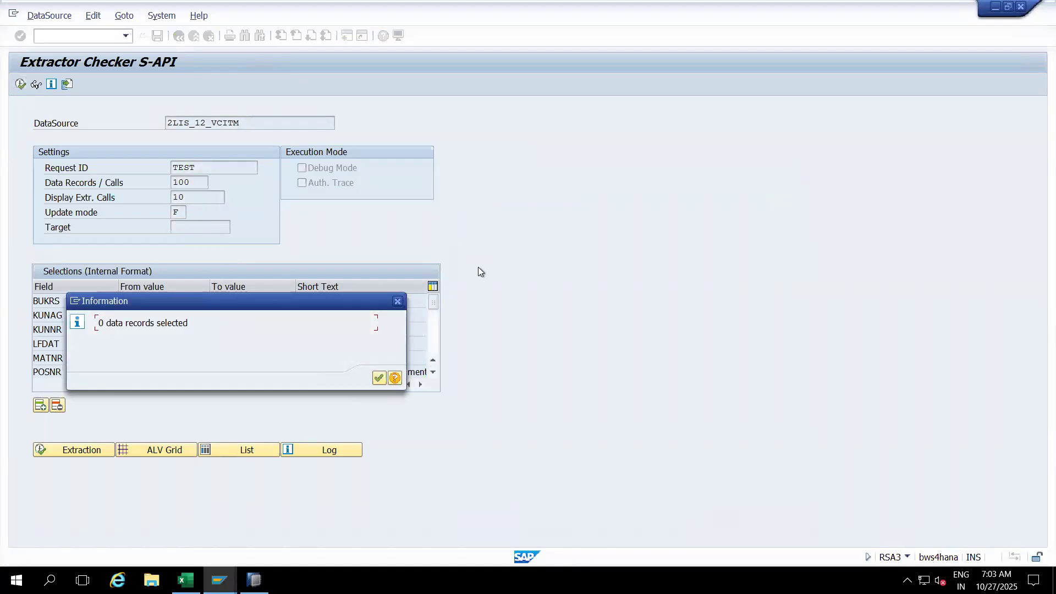
{"action": "left_click_drag", "start_coordinate": [218, 307], "coordinate": [635, 205]}
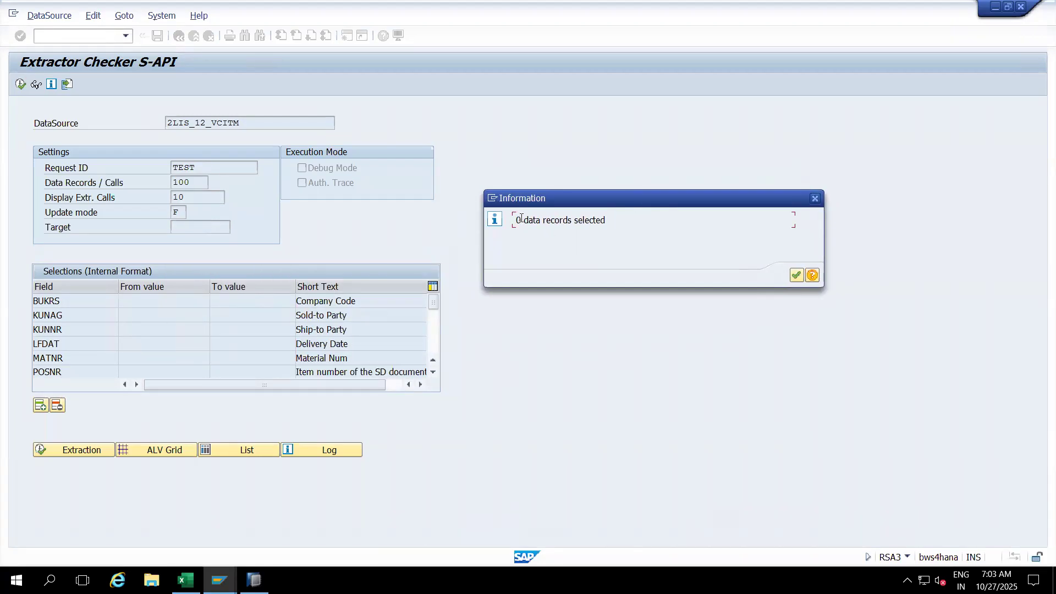
- Check the record count in the extraction message for 2LIS_12_VCITM and close the message
{"action": "left_click_drag", "start_coordinate": [522, 220], "coordinate": [510, 222]}
{"action": "left_click", "coordinate": [615, 220]}
{"action": "right_click", "coordinate": [615, 220]}
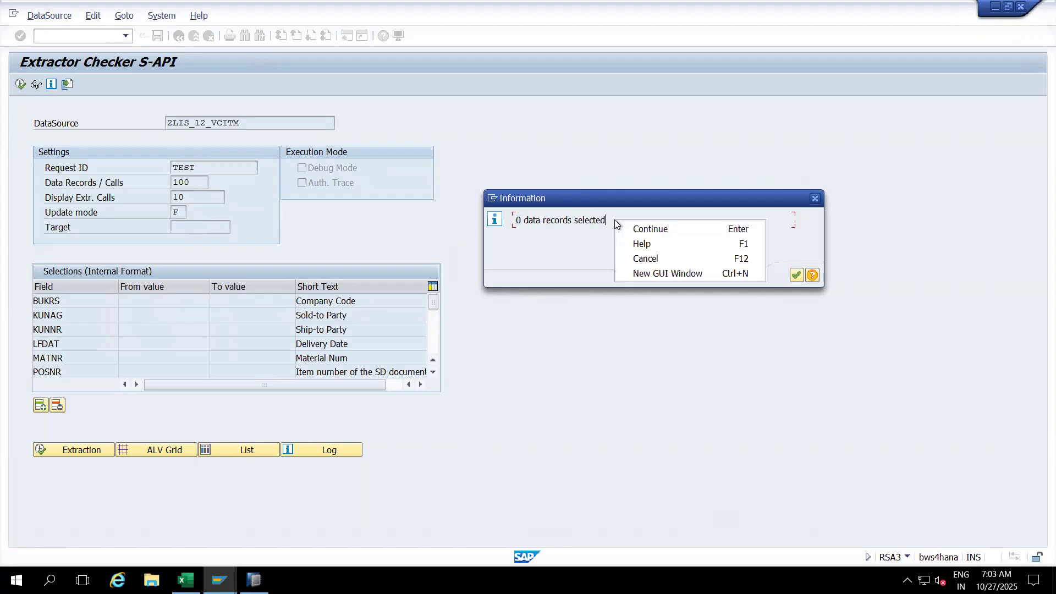
{"action": "left_click", "coordinate": [572, 240]}
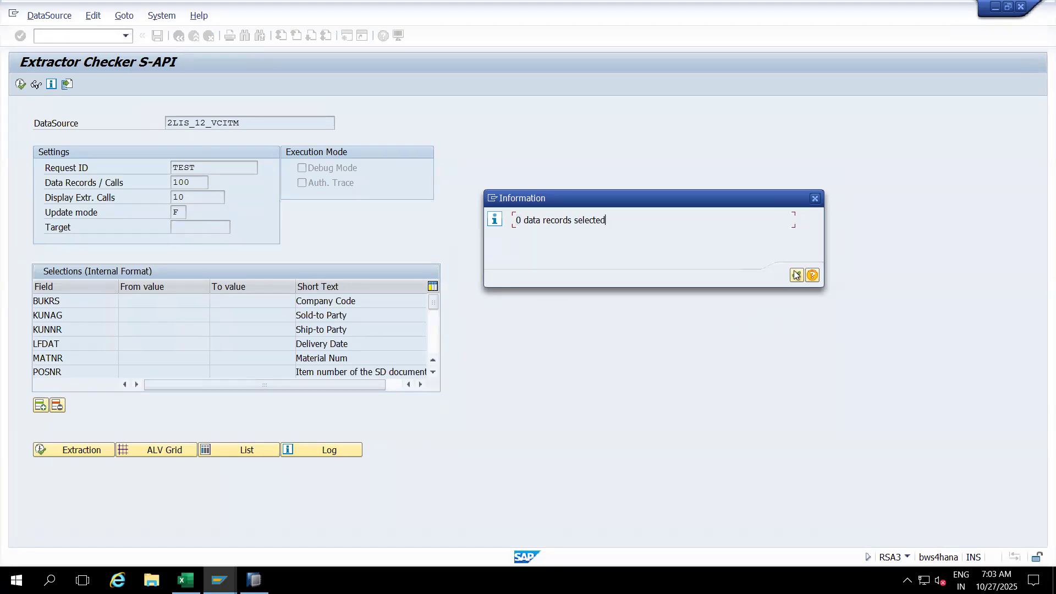
{"action": "left_click", "coordinate": [816, 199]}
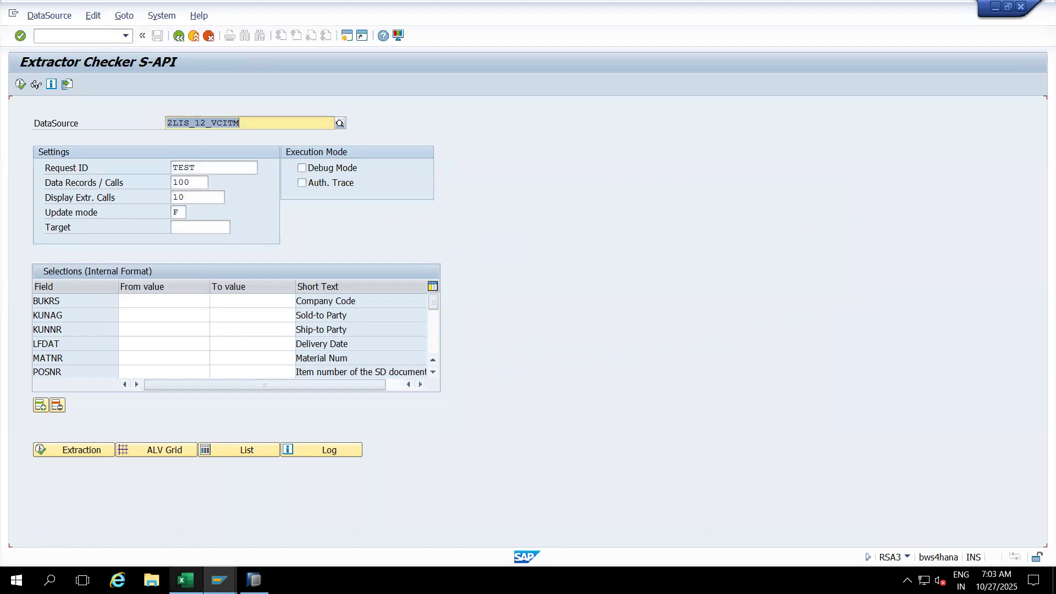
- Switch to the Deletion of Setup Data session and start transaction OLI8BW there
{"action": "left_click", "coordinate": [219, 580]}
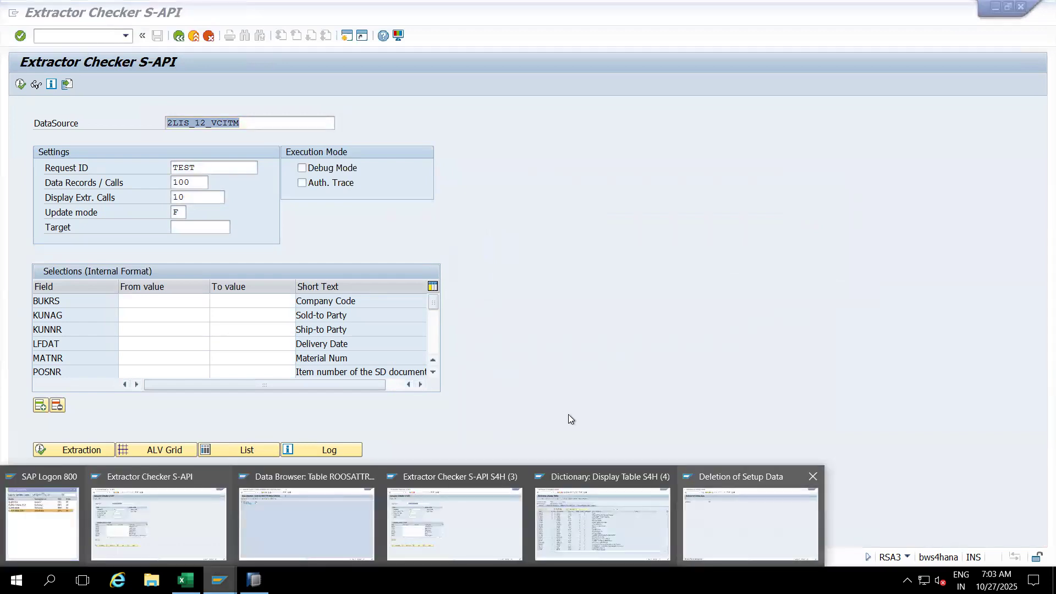
{"action": "left_click", "coordinate": [750, 520]}
{"action": "key", "text": "BackSpace"}
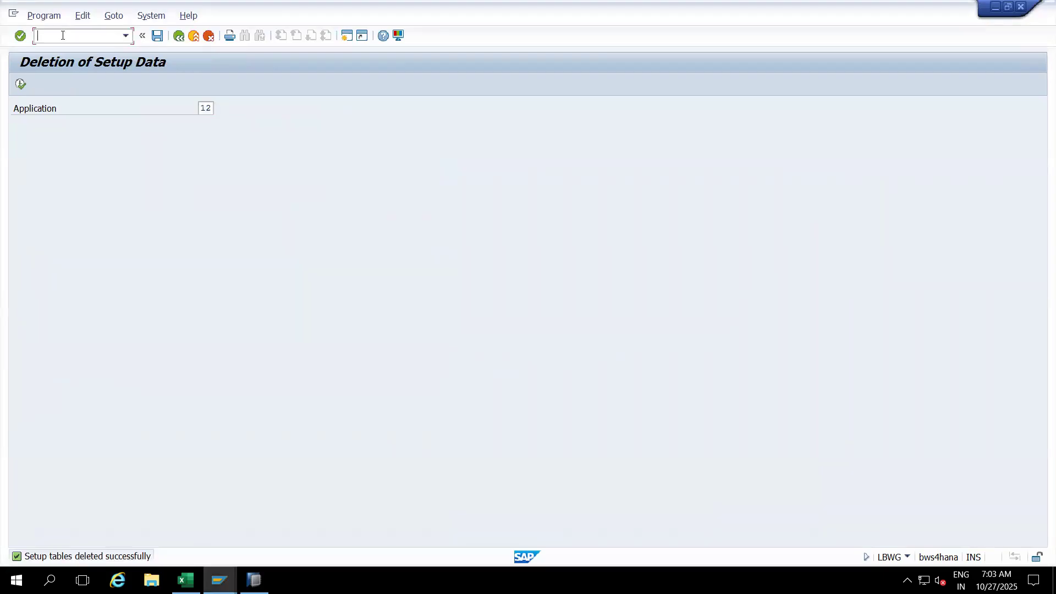
{"action": "type", "text": "/n"}
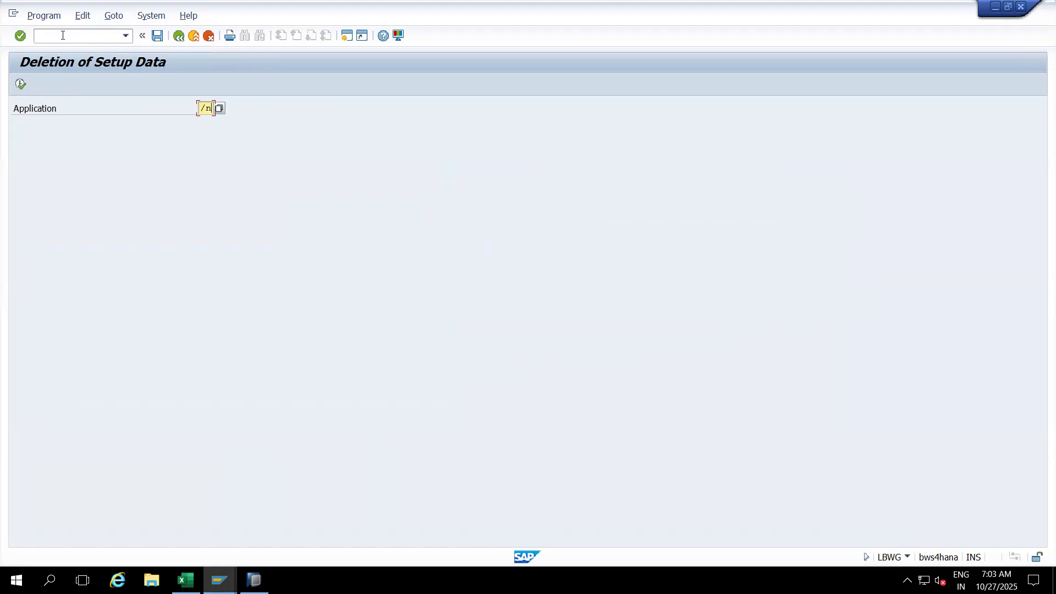
{"action": "key", "text": "Return"}
{"action": "left_click", "coordinate": [81, 40]}
{"action": "type", "text": "/nOLI8BW"}
{"action": "key", "text": "Return"}
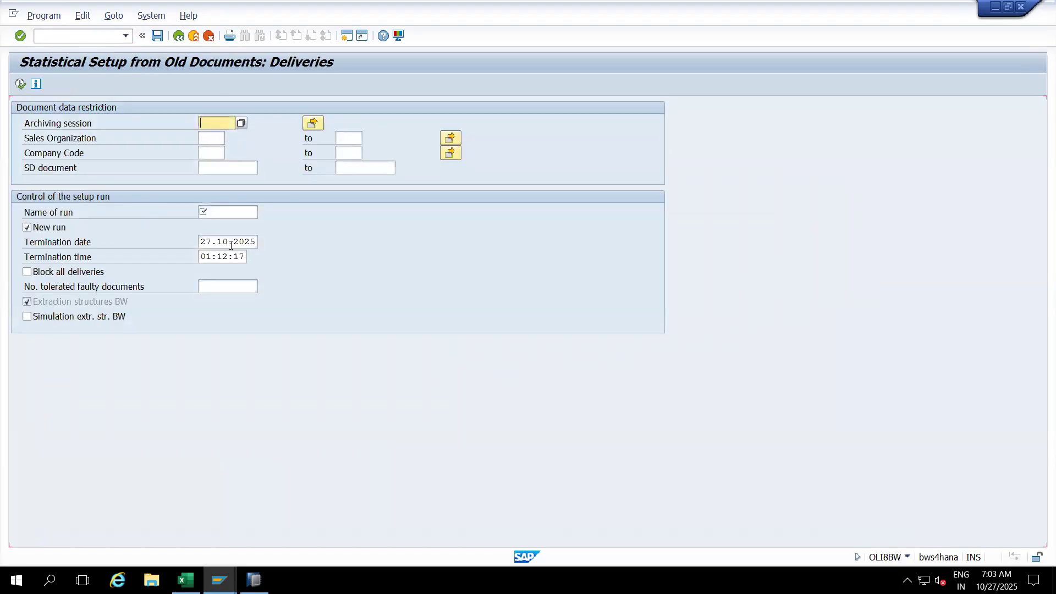
- Set the setup run's termination date to 27.10.2026 and name the run delivery
{"action": "left_click", "coordinate": [250, 245]}
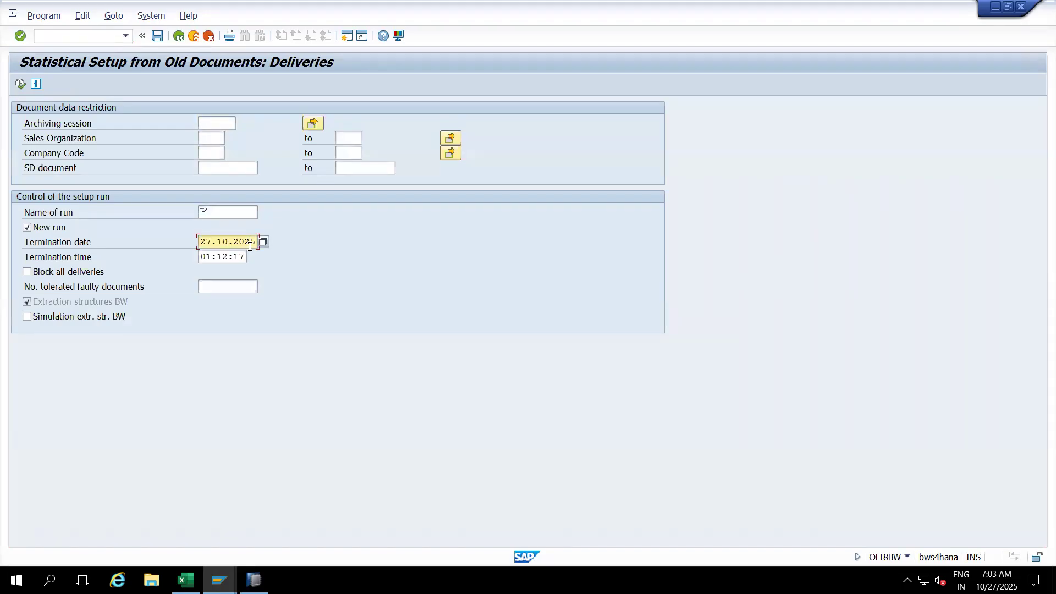
{"action": "type", "text": "6"}
{"action": "left_click", "coordinate": [234, 216]}
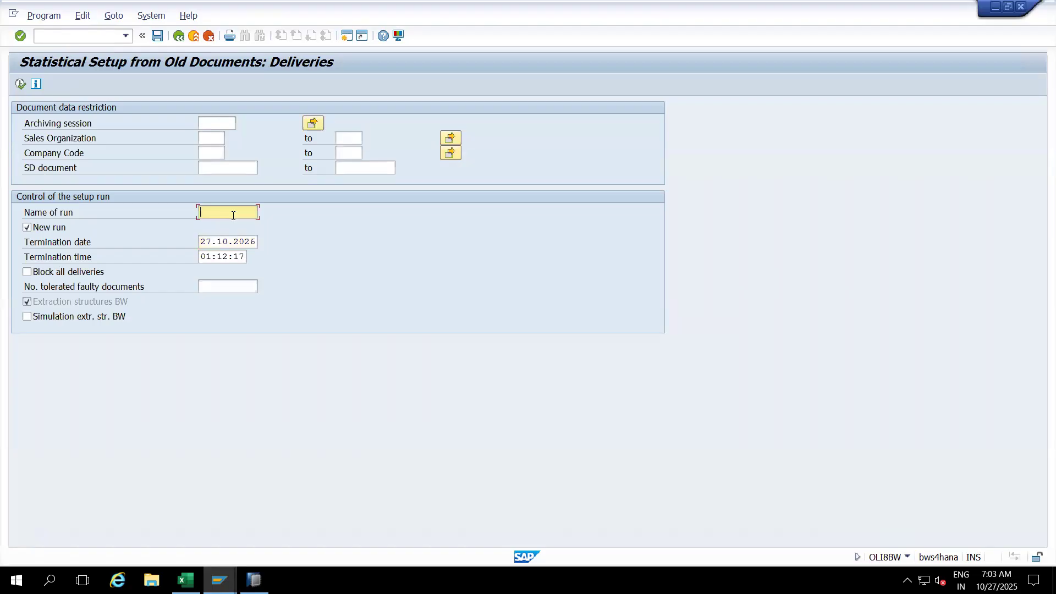
{"action": "type", "text": "Deli"}
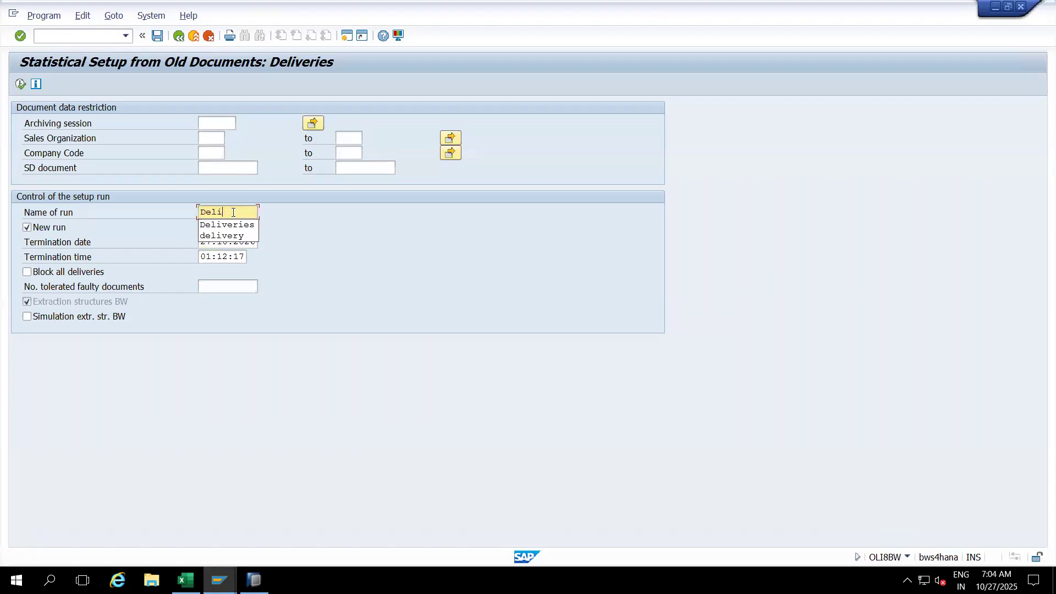
{"action": "left_click", "coordinate": [236, 236]}
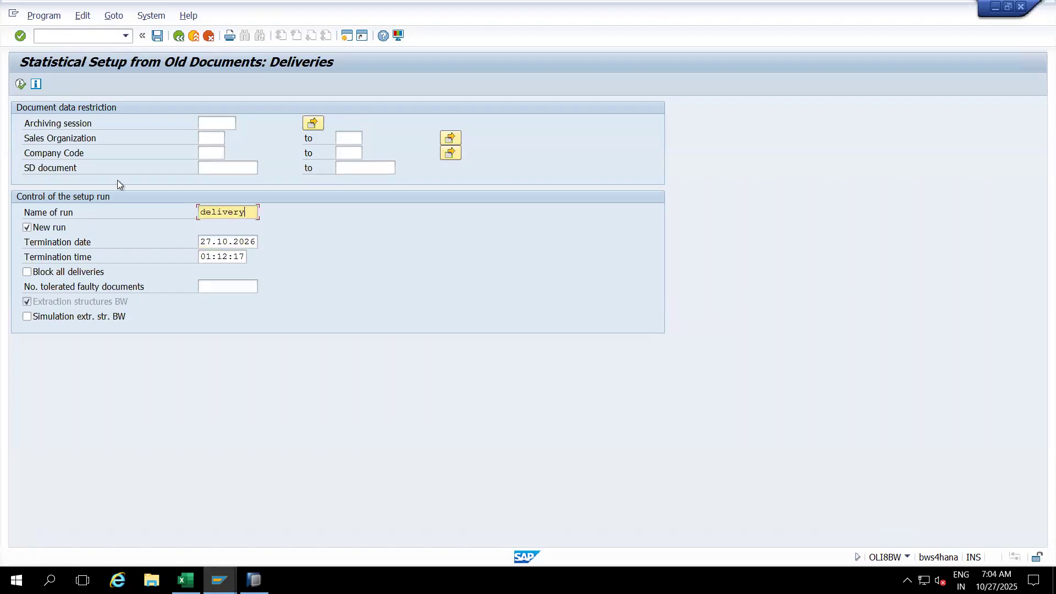
- Schedule the deliveries setup run as a background job, accepting print device LP01 and choosing an immediate start
{"action": "left_click", "coordinate": [45, 18]}
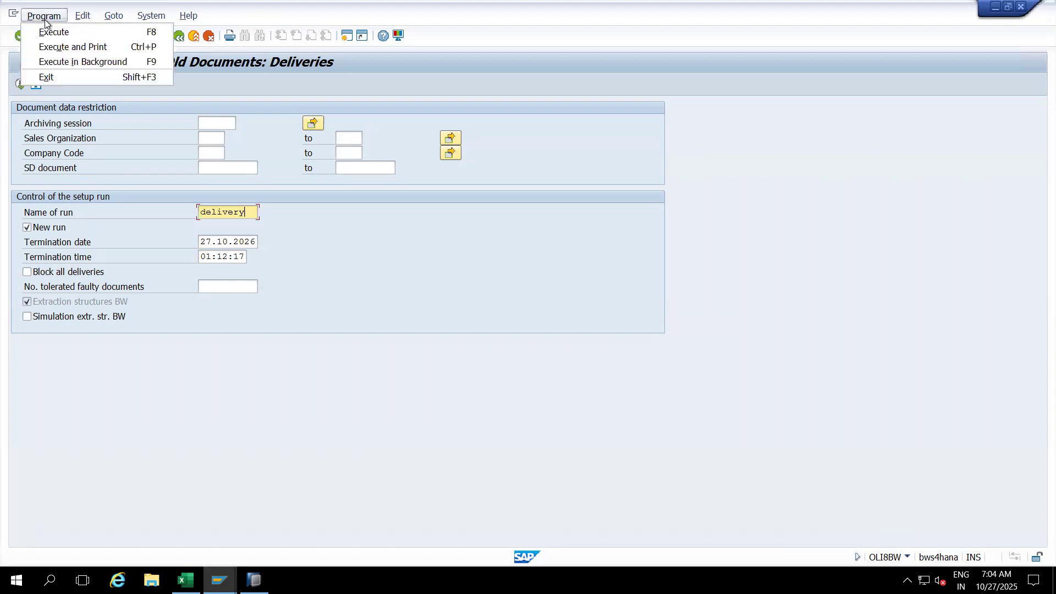
{"action": "left_click", "coordinate": [50, 60]}
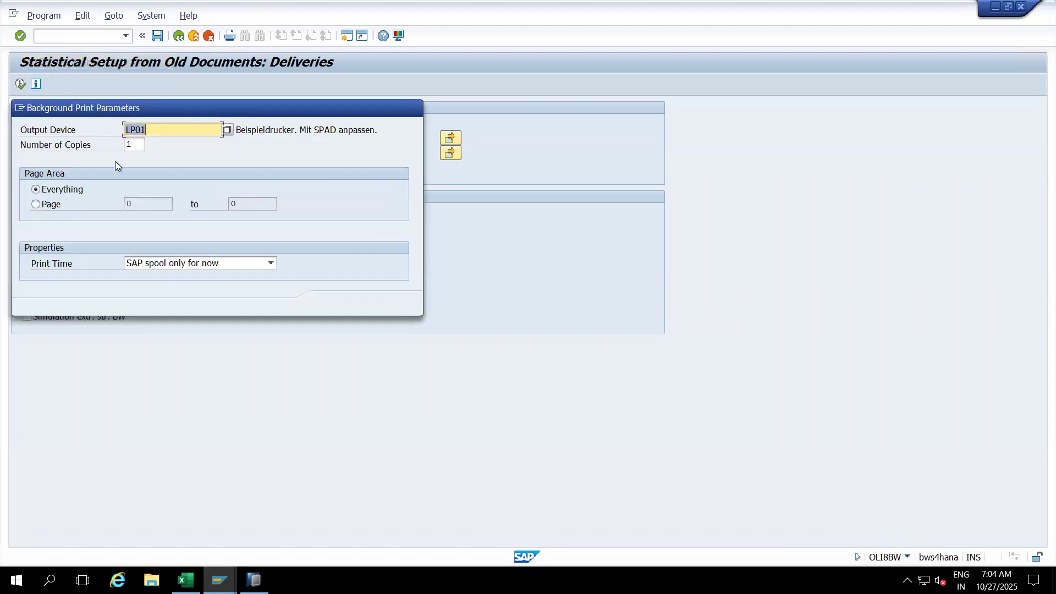
{"action": "left_click_drag", "start_coordinate": [163, 111], "coordinate": [312, 219]}
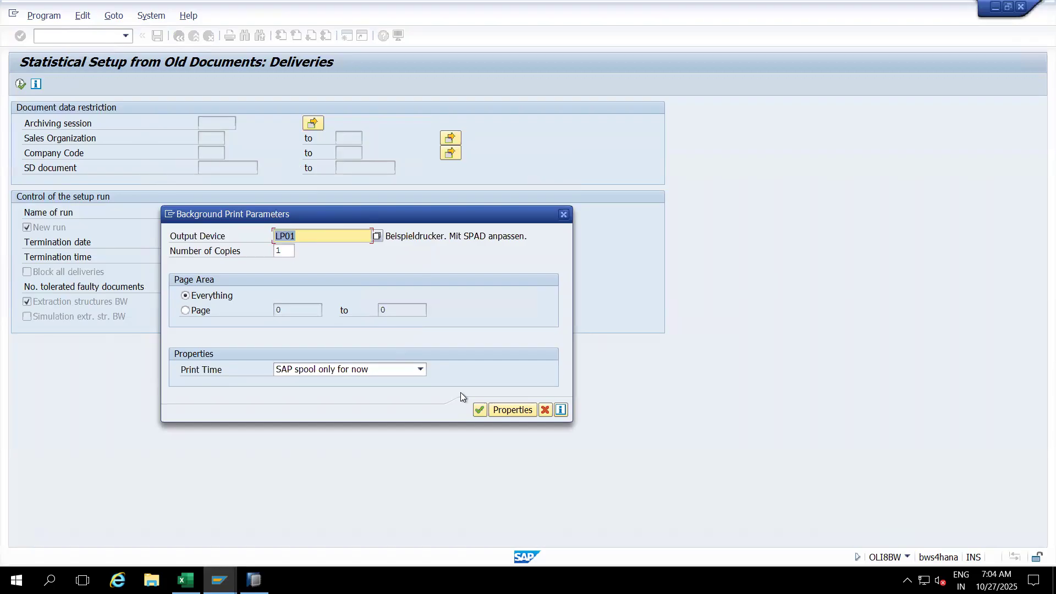
{"action": "left_click", "coordinate": [480, 410]}
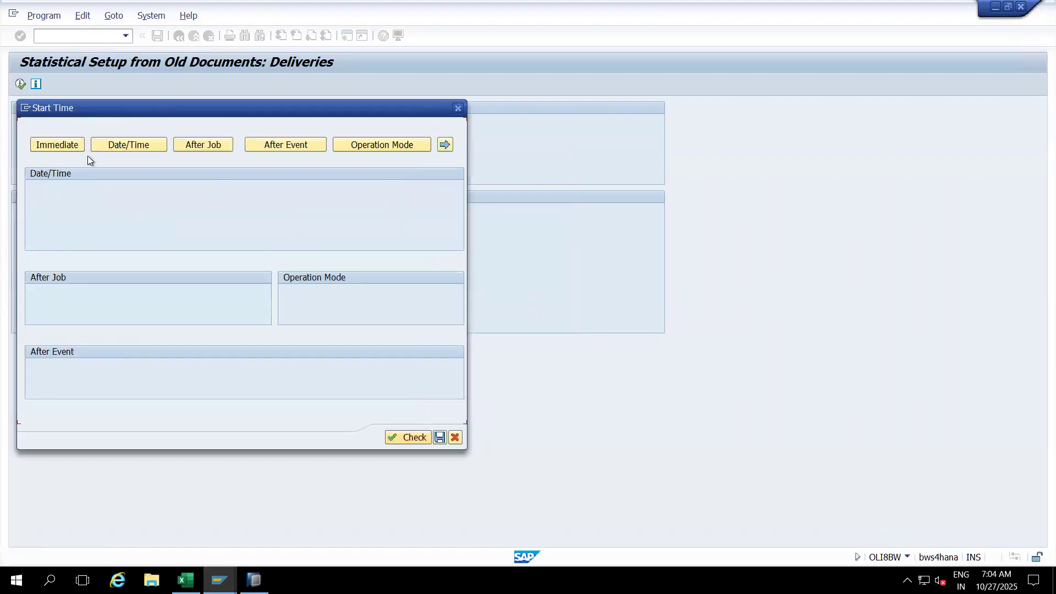
{"action": "left_click", "coordinate": [70, 144]}
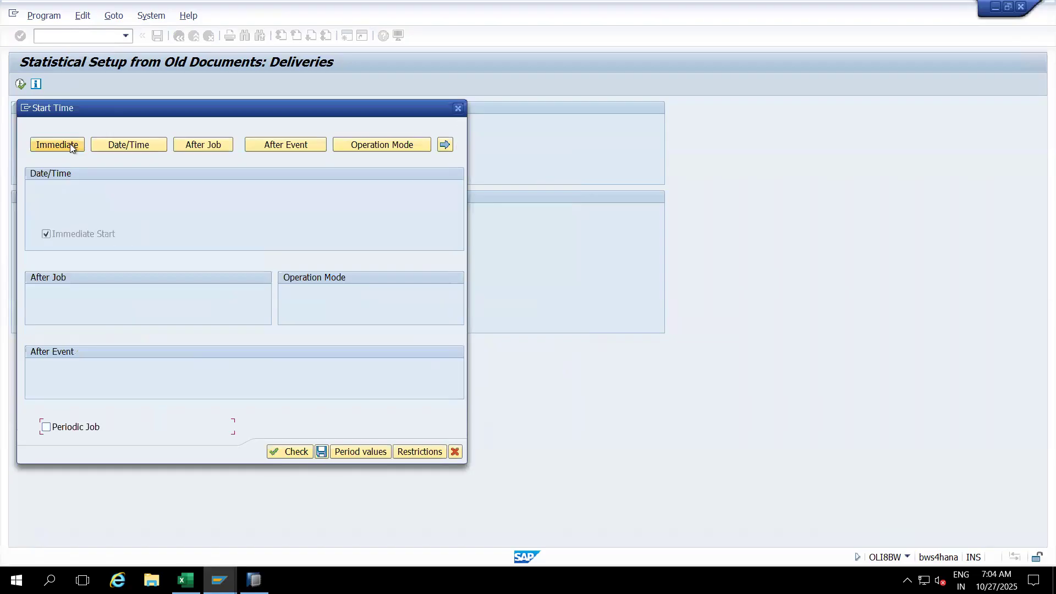
{"action": "left_click", "coordinate": [319, 450]}
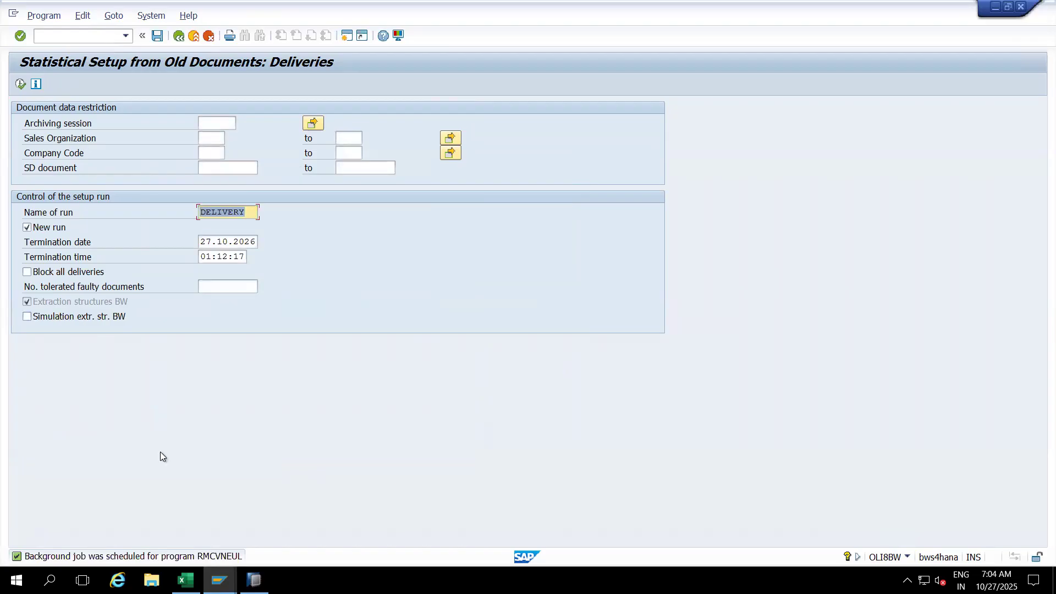
- Open the details of the background job message, copy the program name RMCVNEUL and close the details
{"action": "double_click", "coordinate": [31, 555]}
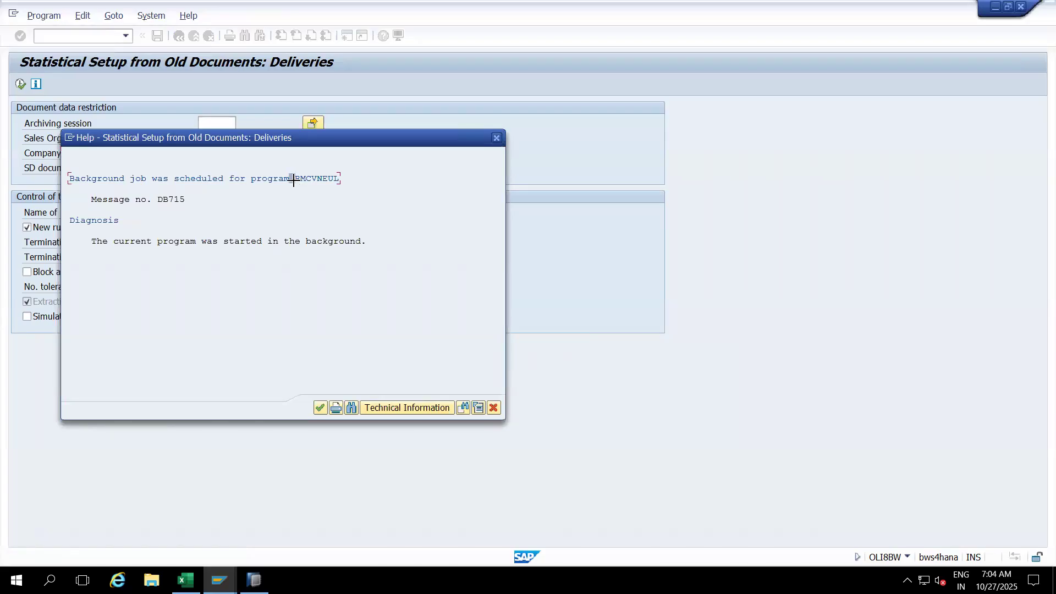
{"action": "left_click_drag", "start_coordinate": [295, 177], "coordinate": [346, 180]}
{"action": "key", "text": "ctrl+c"}
{"action": "left_click", "coordinate": [493, 407]}
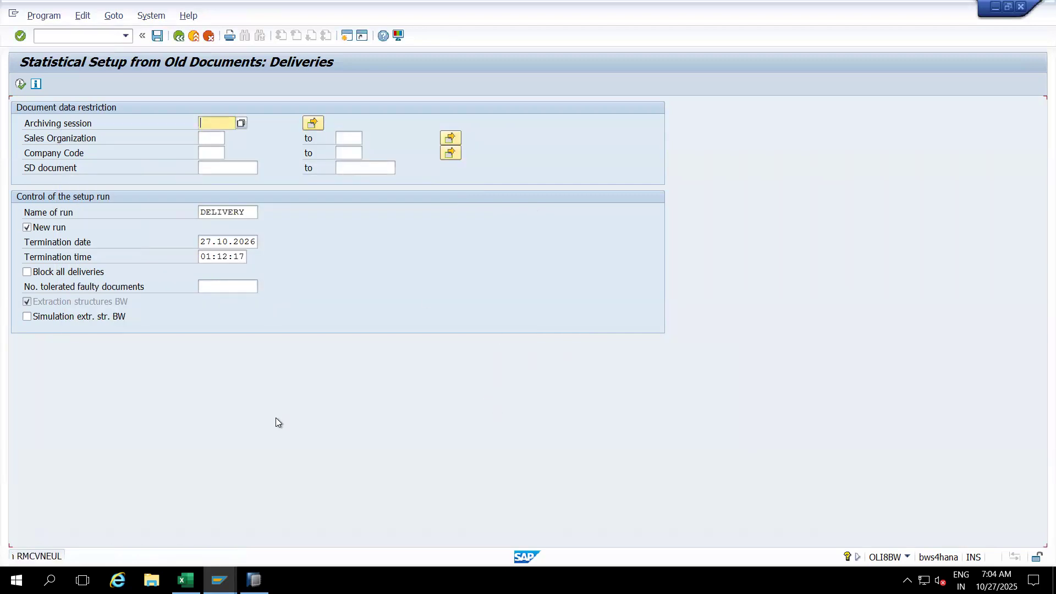
- In the ROOSATTR Data Browser session, start transaction SM37 and list the jobs named RMCVNEUL
{"action": "mouse_move", "coordinate": [219, 580]}
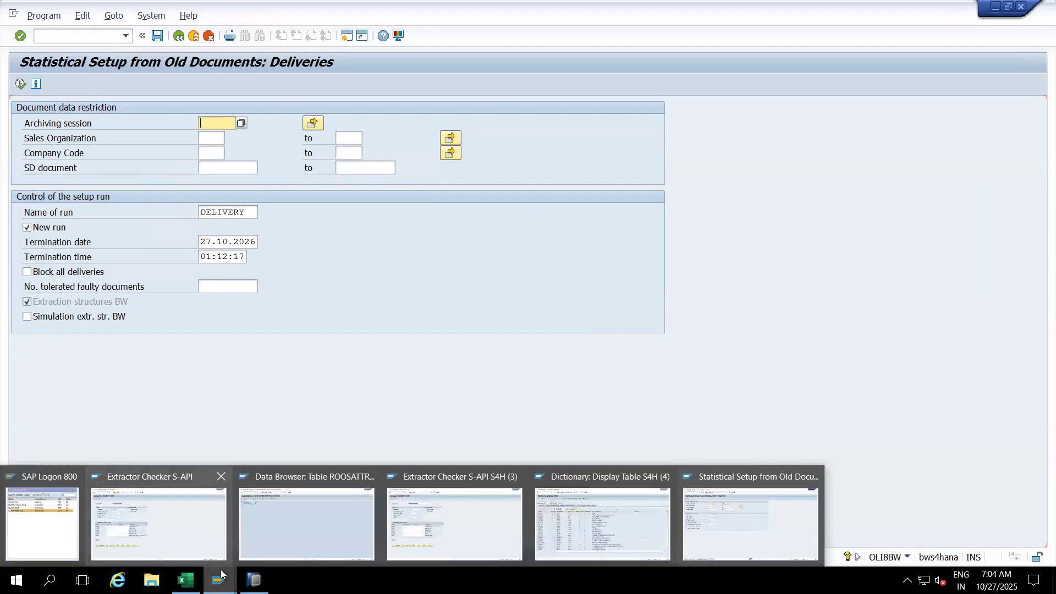
{"action": "left_click", "coordinate": [285, 496]}
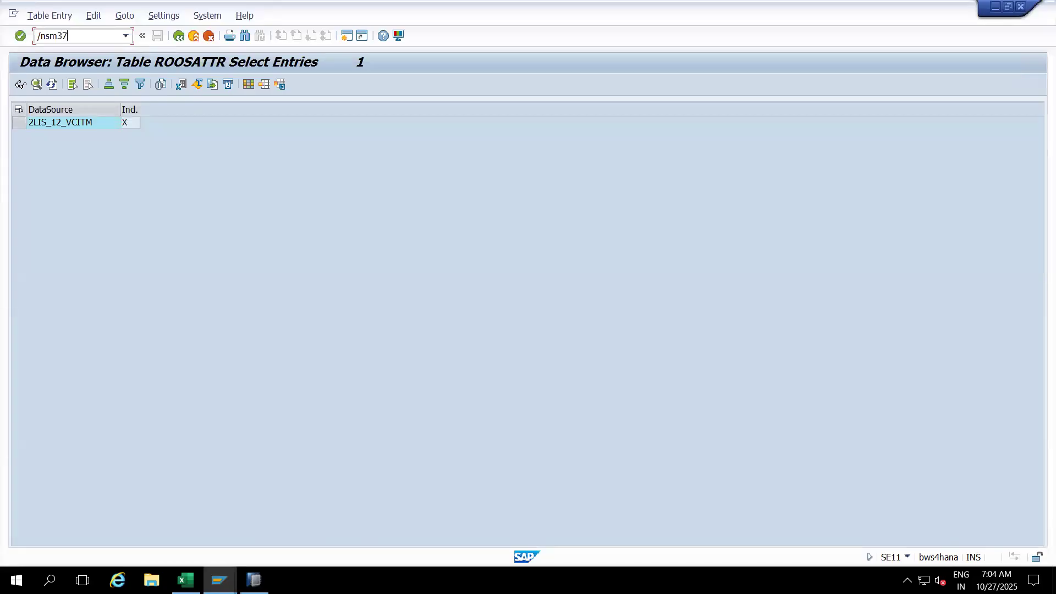
{"action": "key", "text": "Return"}
{"action": "type", "text": "RMCVNEUL"}
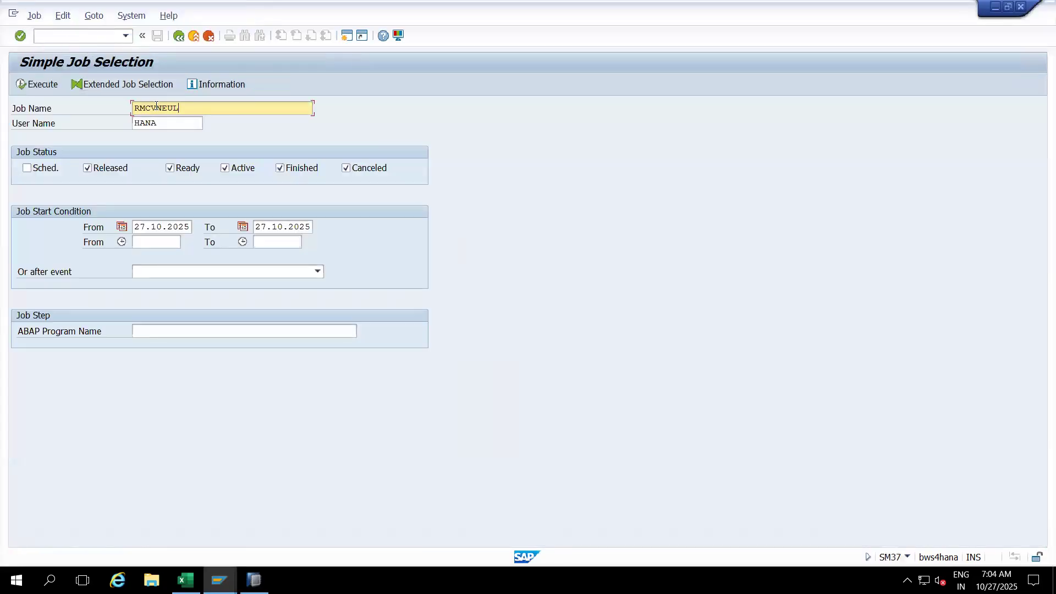
{"action": "left_click", "coordinate": [44, 85]}
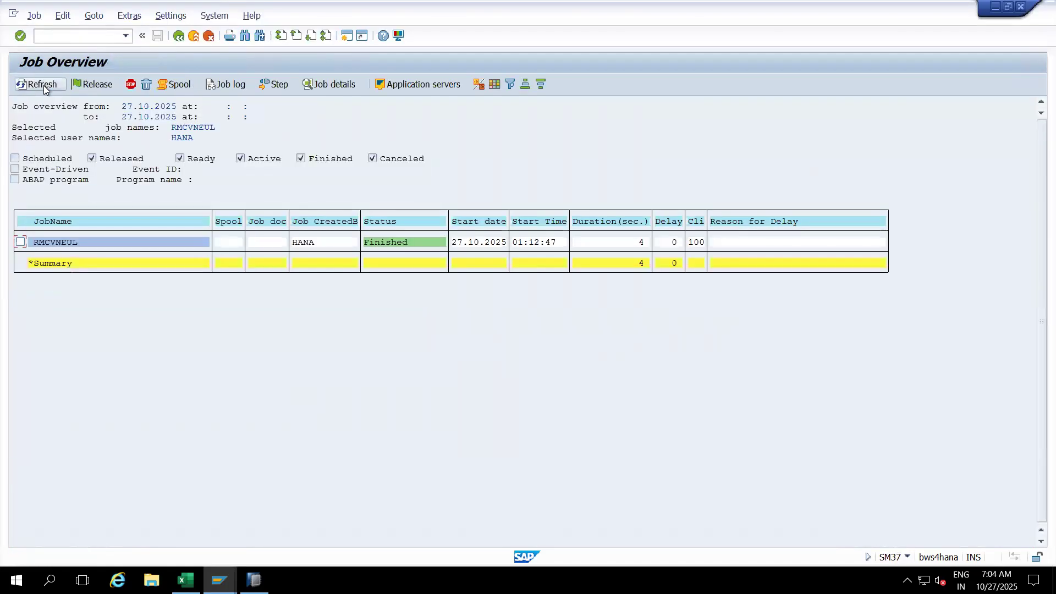
- Compare the RMCVNEUL job's start date and time with the current system time in the system status
{"action": "left_click", "coordinate": [476, 245]}
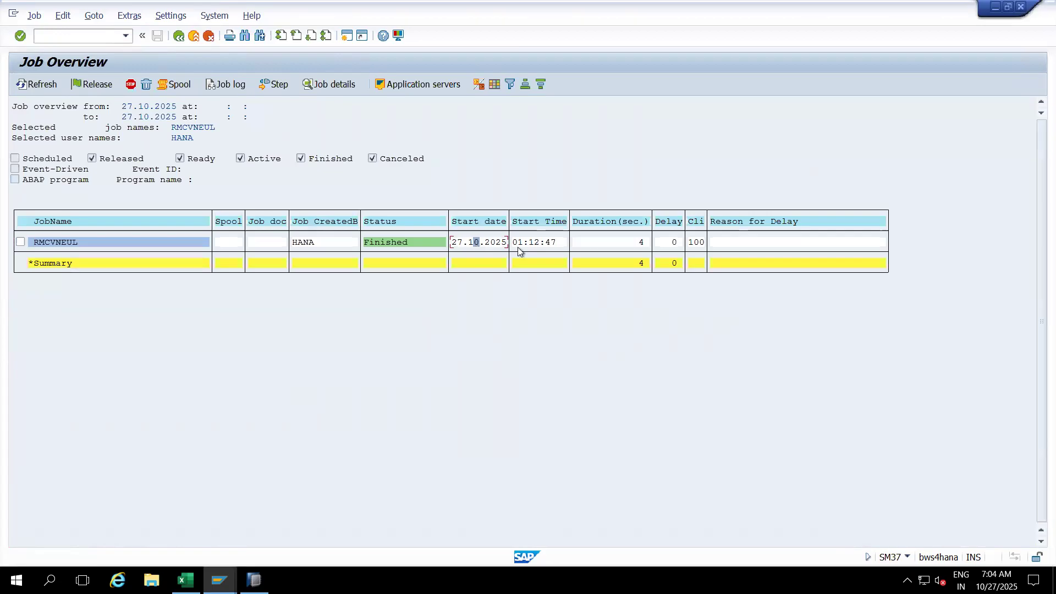
{"action": "left_click", "coordinate": [534, 246]}
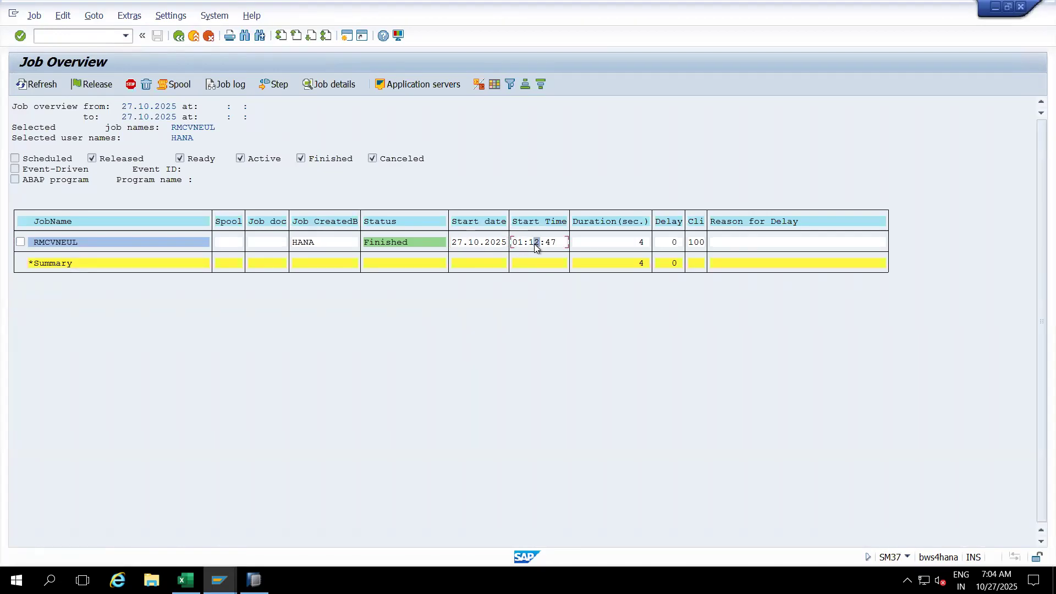
{"action": "left_click", "coordinate": [216, 16]}
{"action": "left_click", "coordinate": [239, 196]}
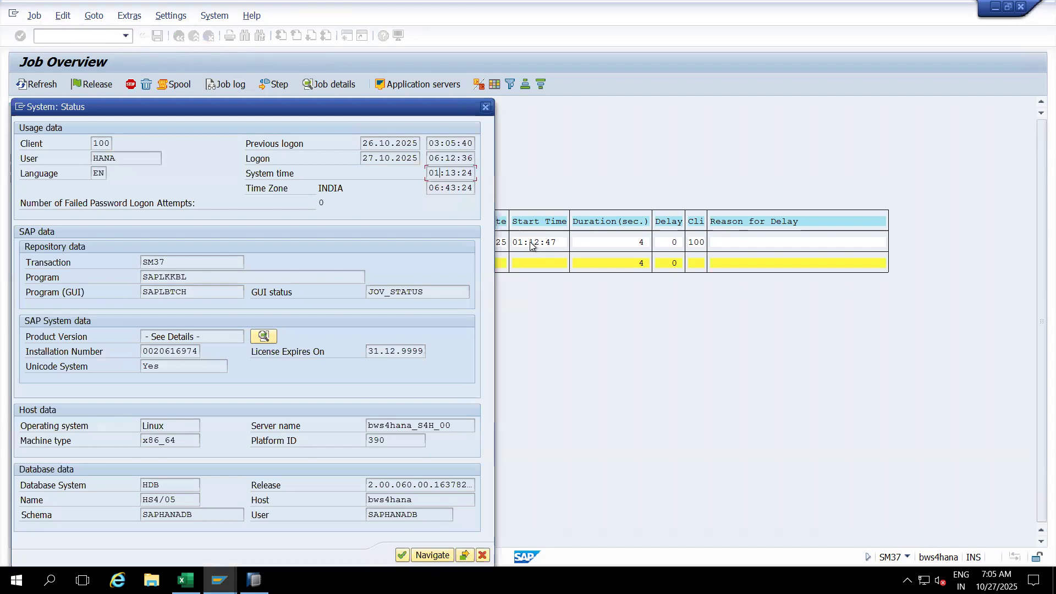
{"action": "left_click", "coordinate": [487, 109]}
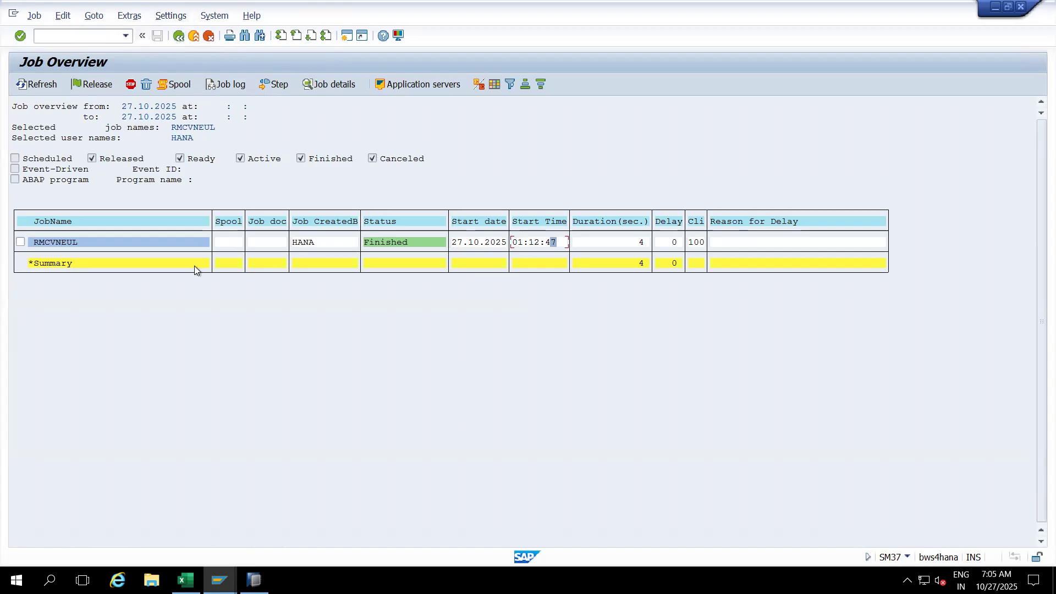
- Switch back to the Extractor Checker and rerun the 2LIS_12_VCITM extraction to check the number of selected records
{"action": "mouse_move", "coordinate": [219, 581]}
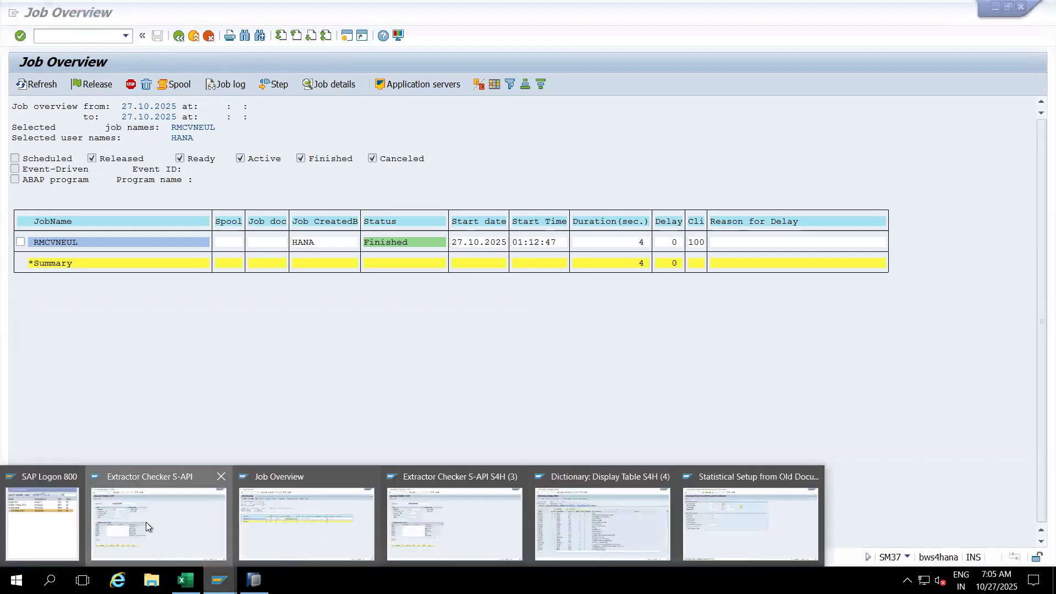
{"action": "left_click", "coordinate": [147, 522]}
{"action": "key", "text": "F8"}
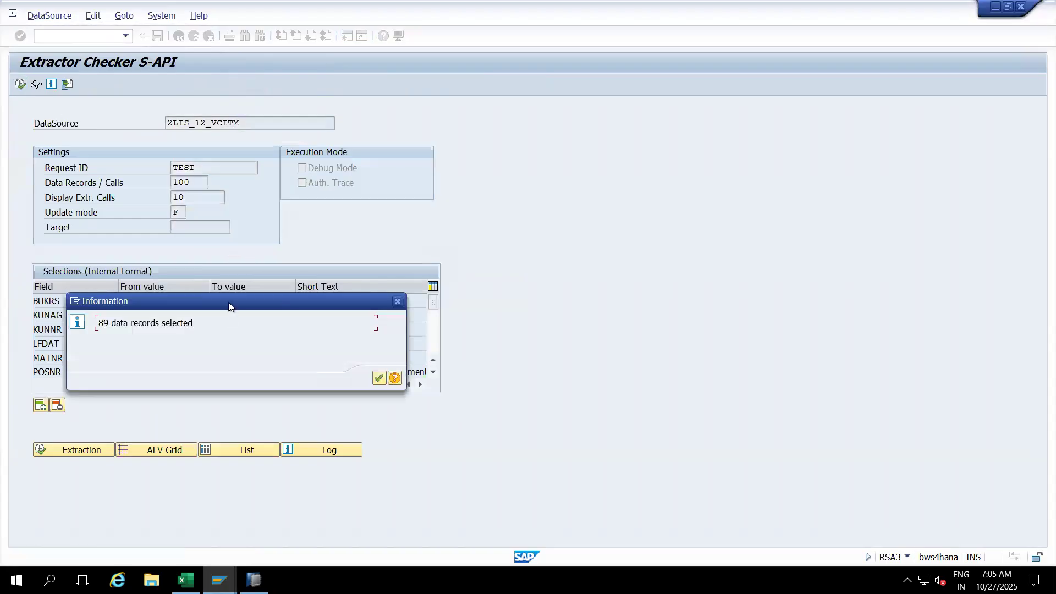
{"action": "left_click_drag", "start_coordinate": [229, 306], "coordinate": [669, 205]}
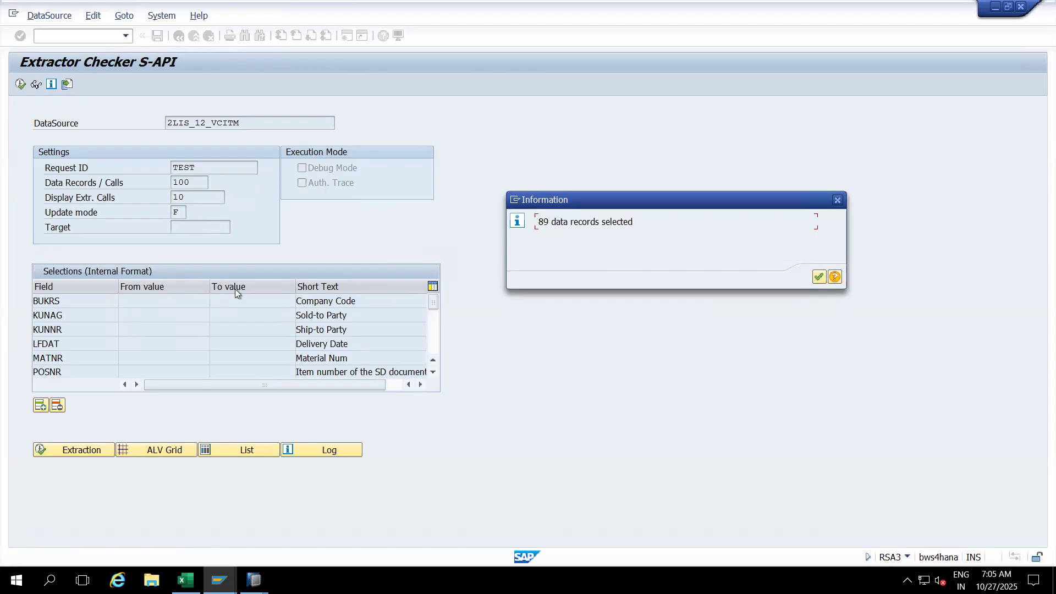
- Switch to Excel and review the setup transaction codes noted for Sales Orders, Delivery and Billing
{"action": "left_click", "coordinate": [185, 580]}
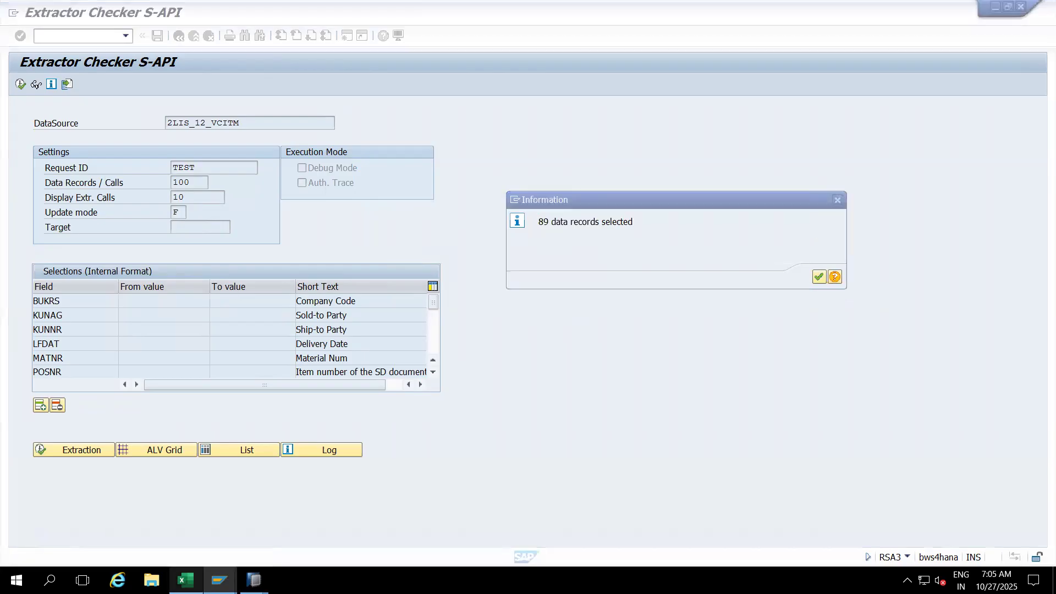
{"action": "left_click", "coordinate": [286, 241]}
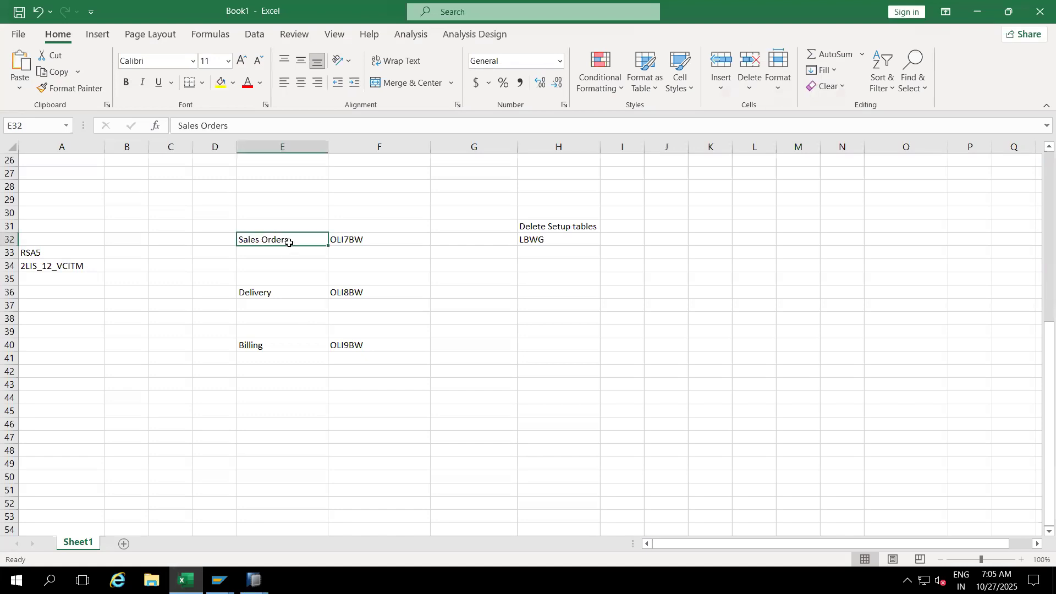
{"action": "left_click", "coordinate": [370, 241]}
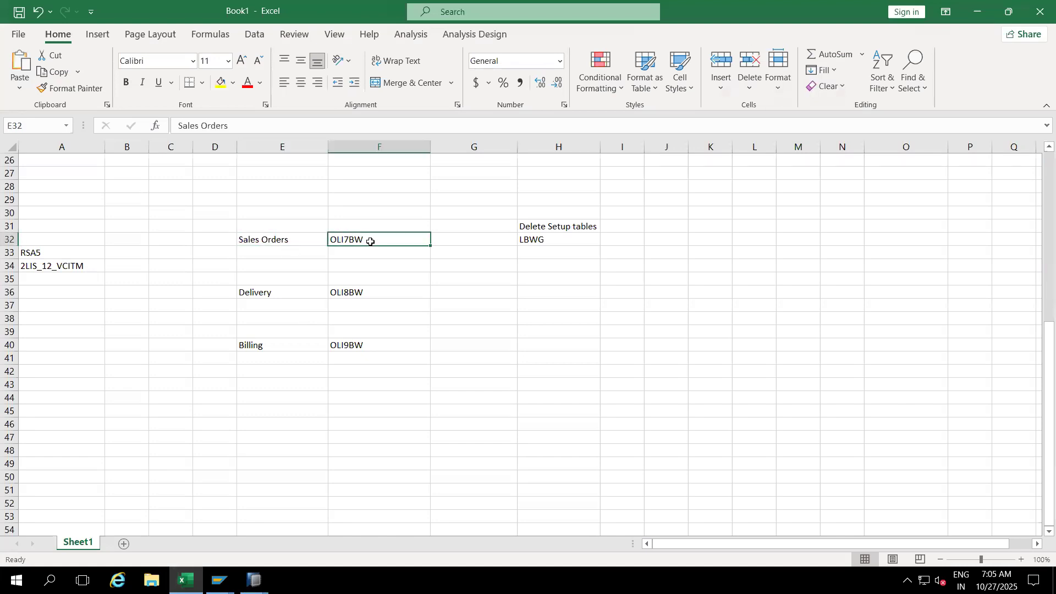
{"action": "left_click", "coordinate": [278, 301]}
{"action": "left_click", "coordinate": [355, 293]}
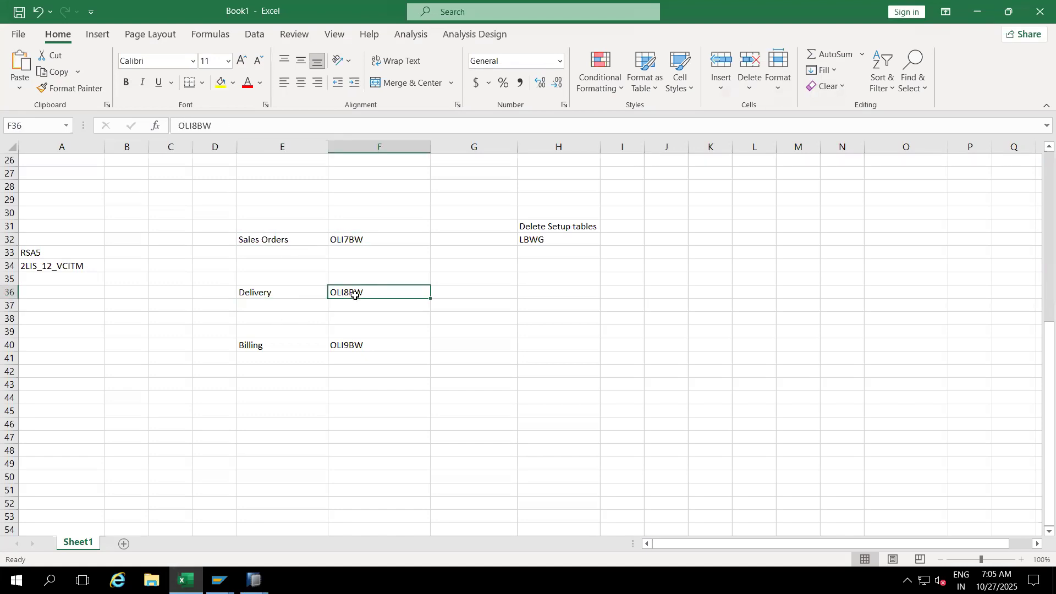
{"action": "left_click", "coordinate": [262, 346]}
{"action": "left_click", "coordinate": [365, 345]}
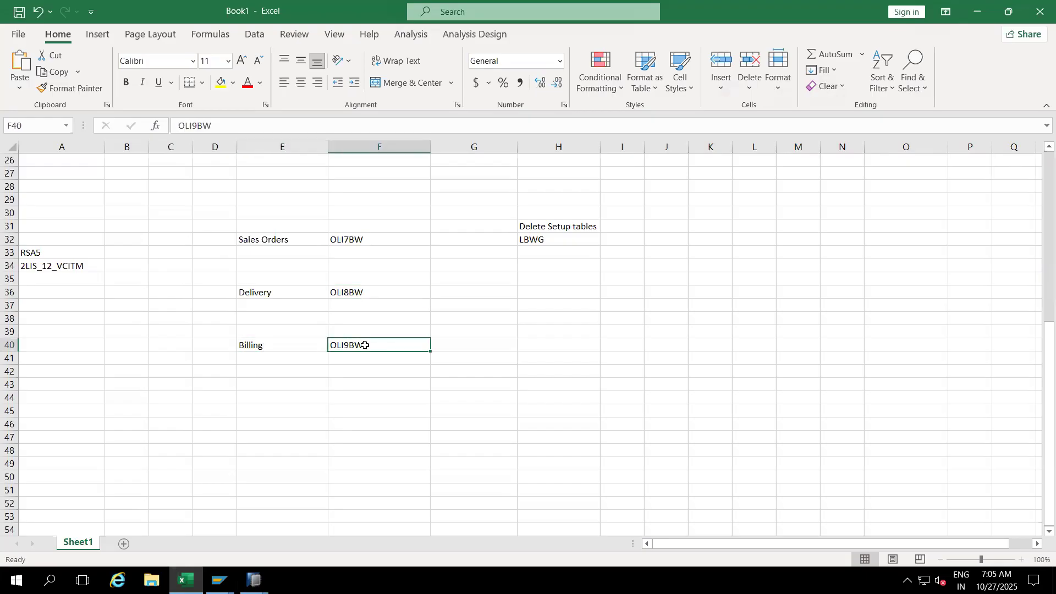
- Note DataSource 2LIS_03_BX in cell E44 with its setup transaction MCNB beside it in F44
{"action": "left_click", "coordinate": [267, 398]}
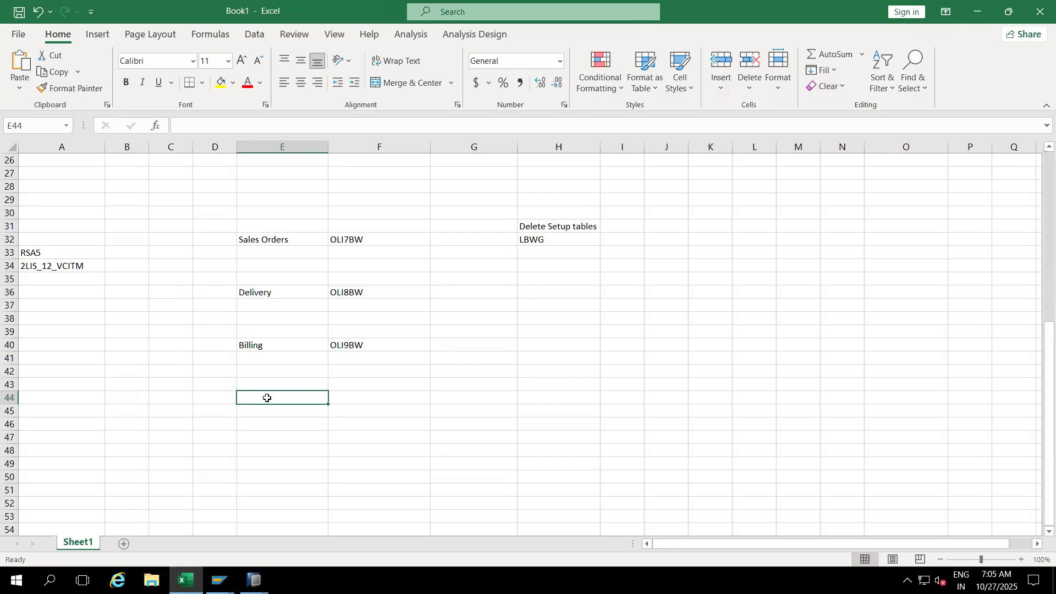
{"action": "type", "text": "2LIS_"}
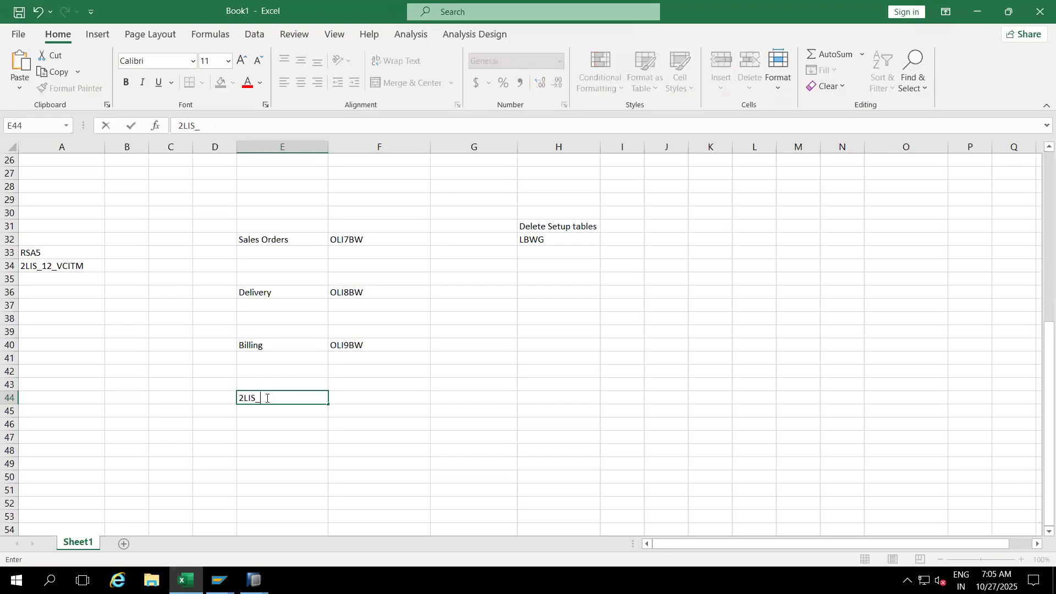
{"action": "type", "text": "03_BX"}
{"action": "left_click", "coordinate": [373, 397]}
{"action": "type", "text": "MCNB"}
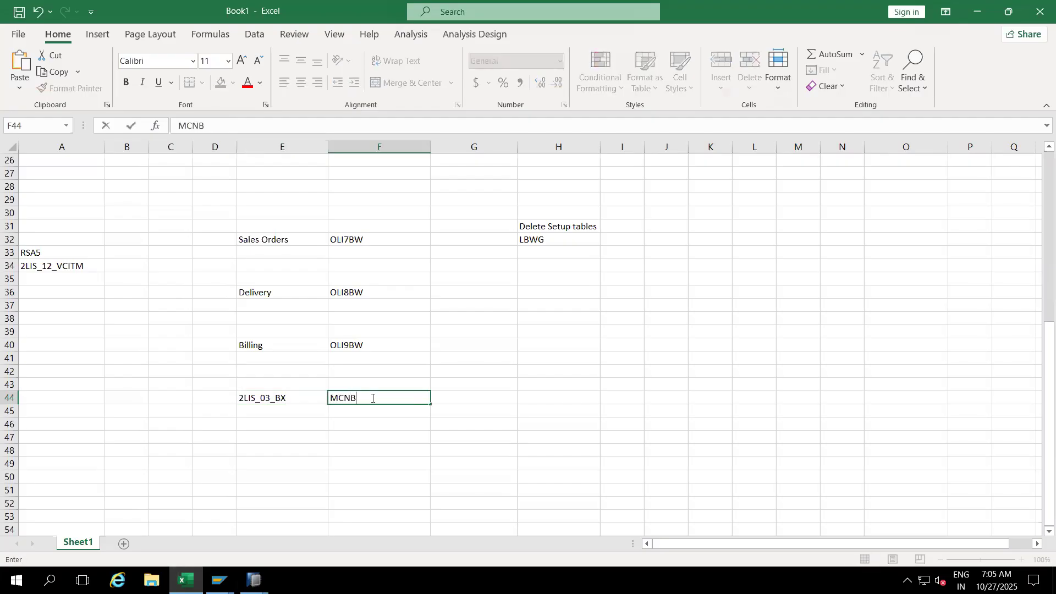
- Note DataSource 2LIS_03_BF in cell E47 with its setup transaction OLI1BW beside it in F47
{"action": "left_click", "coordinate": [265, 432]}
{"action": "type", "text": "2LIS_"}
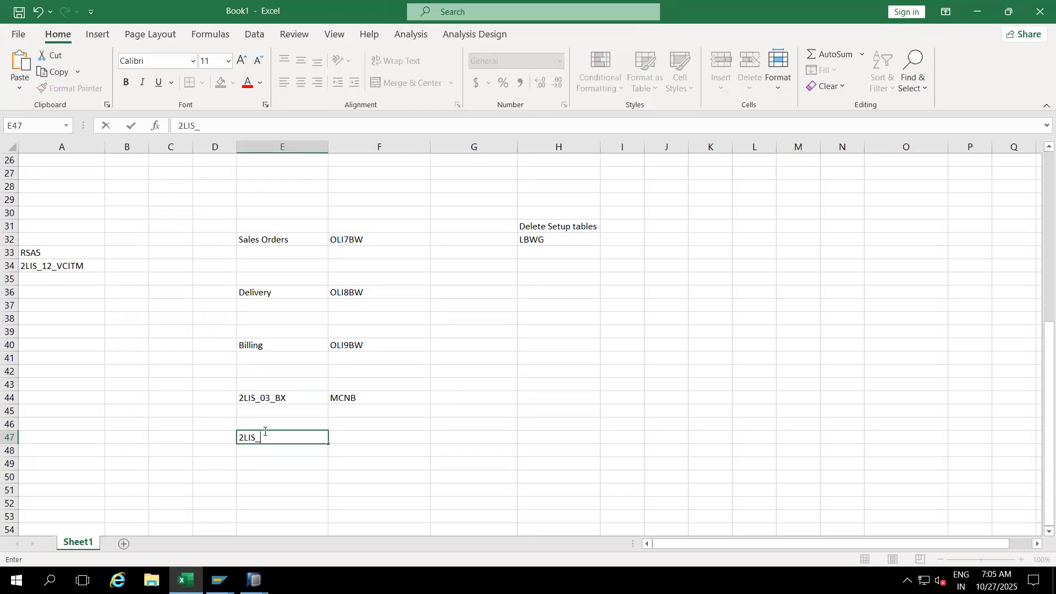
{"action": "type", "text": "03_B"}
{"action": "left_click", "coordinate": [350, 436]}
{"action": "type", "text": "OLI1BW"}
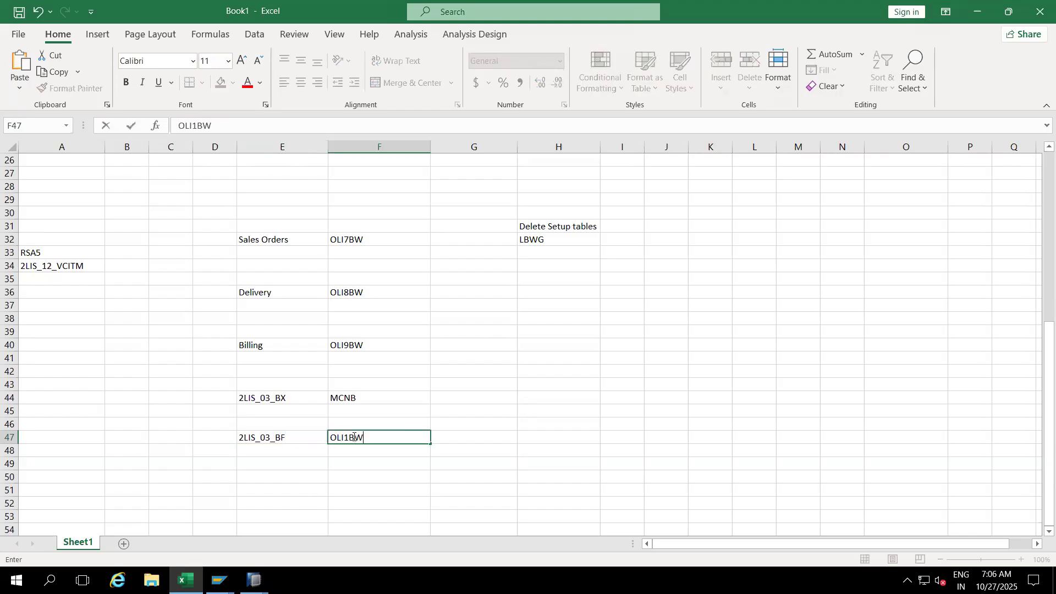
- Note DataSource 2lIS_03_UM in cell E49 with its setup transaction OLIZBW beside it in F49
{"action": "left_click", "coordinate": [255, 464]}
{"action": "type", "text": "2lIS_03_UM"}
{"action": "left_click", "coordinate": [385, 468]}
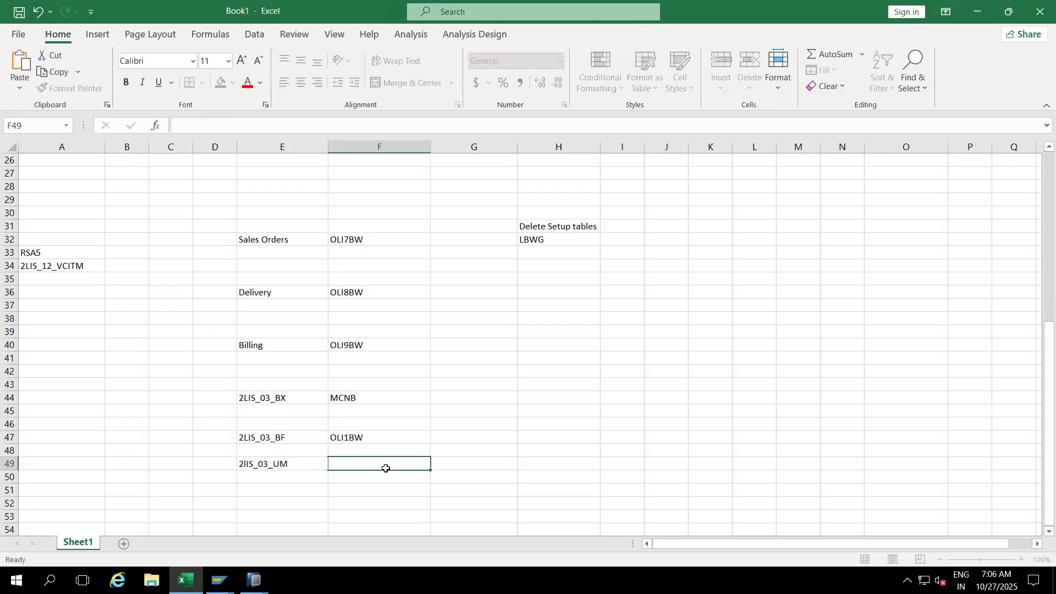
{"action": "type", "text": "OLIZBW"}
{"action": "left_click", "coordinate": [471, 397]}
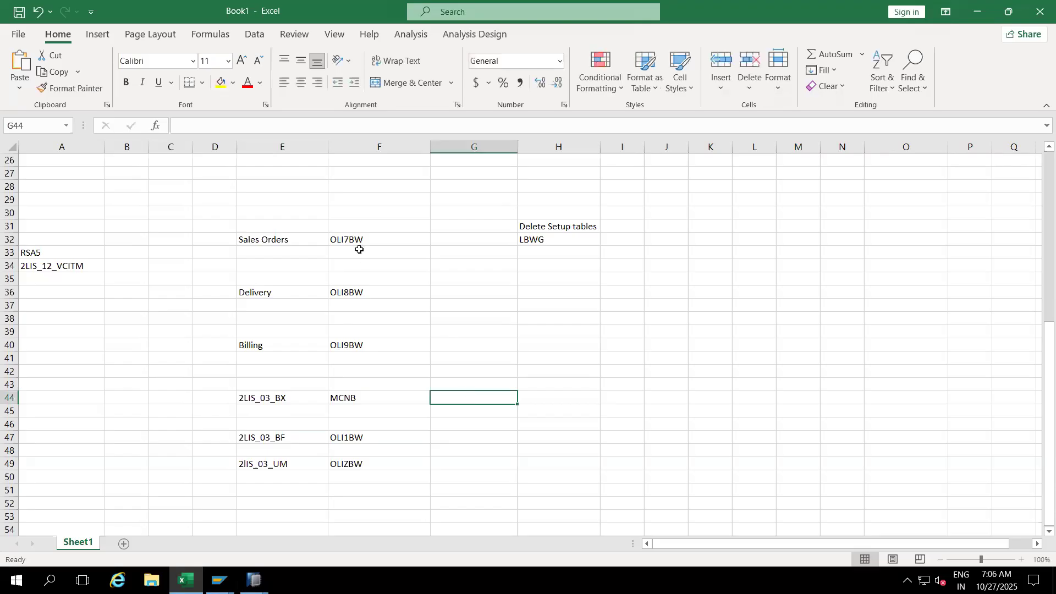
{"action": "left_click_drag", "start_coordinate": [289, 236], "coordinate": [398, 471]}
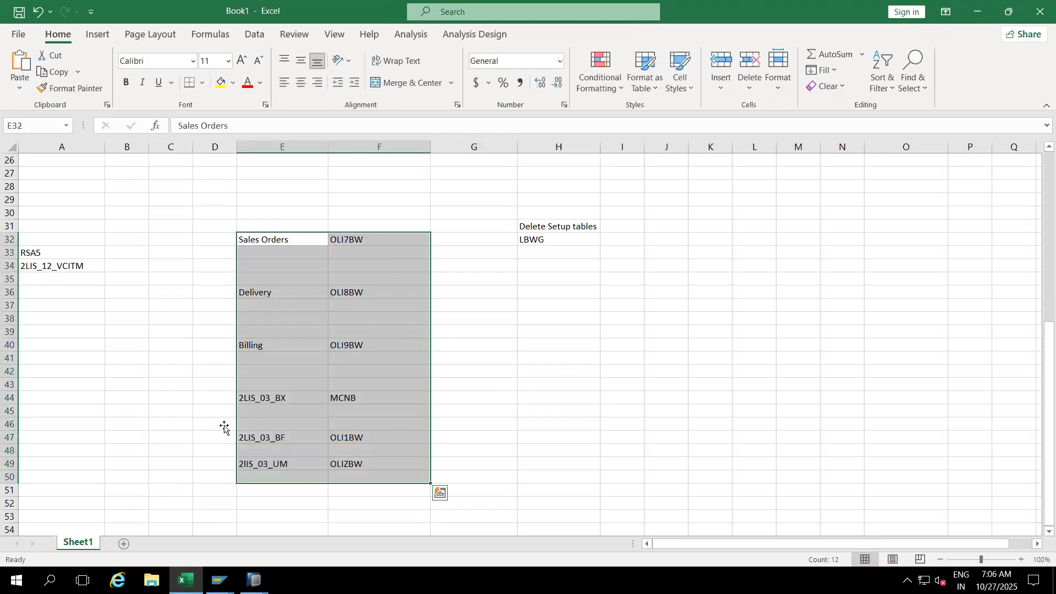
{"action": "left_click", "coordinate": [187, 397]}
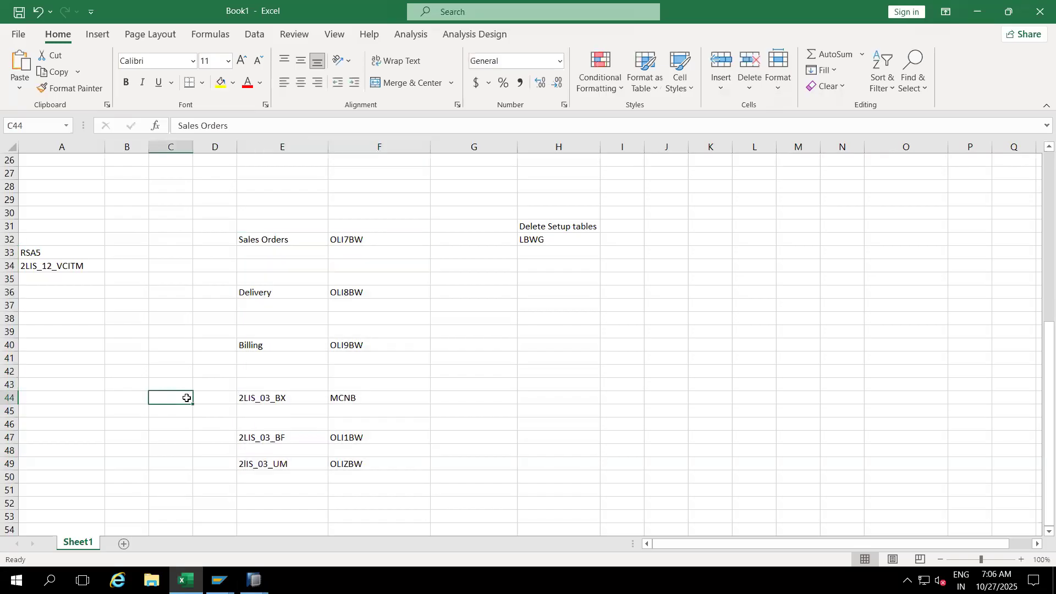
{"action": "left_click", "coordinate": [267, 399]}
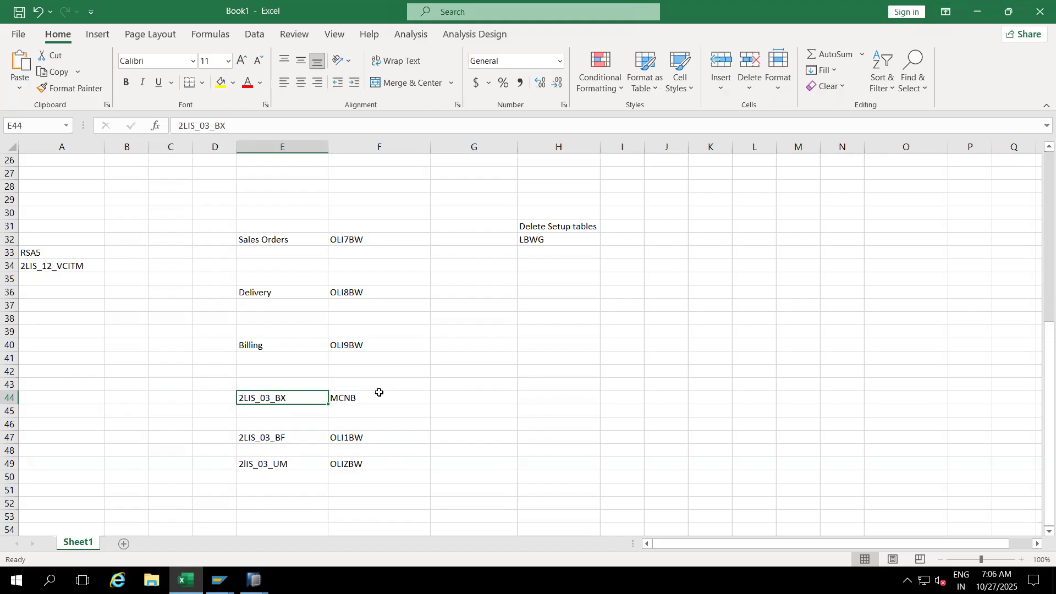
- Switch back to the SAP Extractor Checker session for 2LIS_12_VCITM and close the extraction information message
{"action": "mouse_move", "coordinate": [219, 581]}
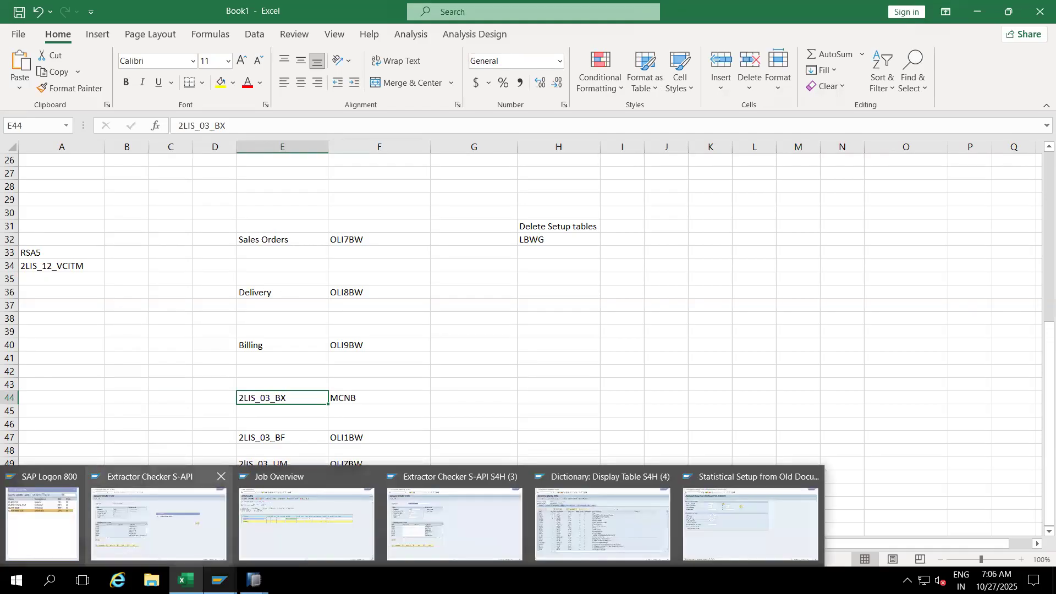
{"action": "left_click", "coordinate": [163, 520]}
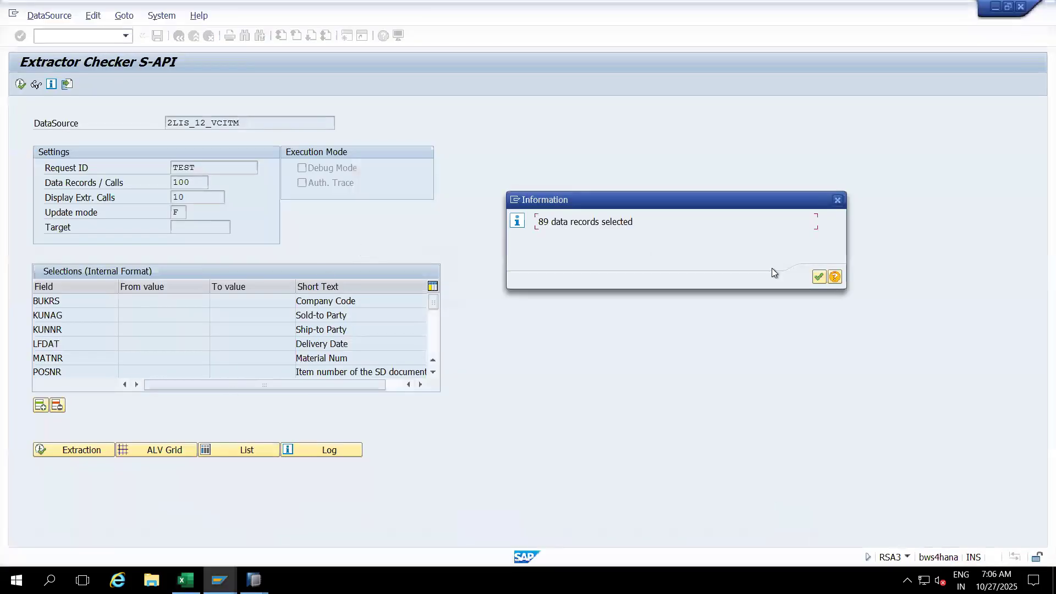
{"action": "left_click", "coordinate": [819, 276]}
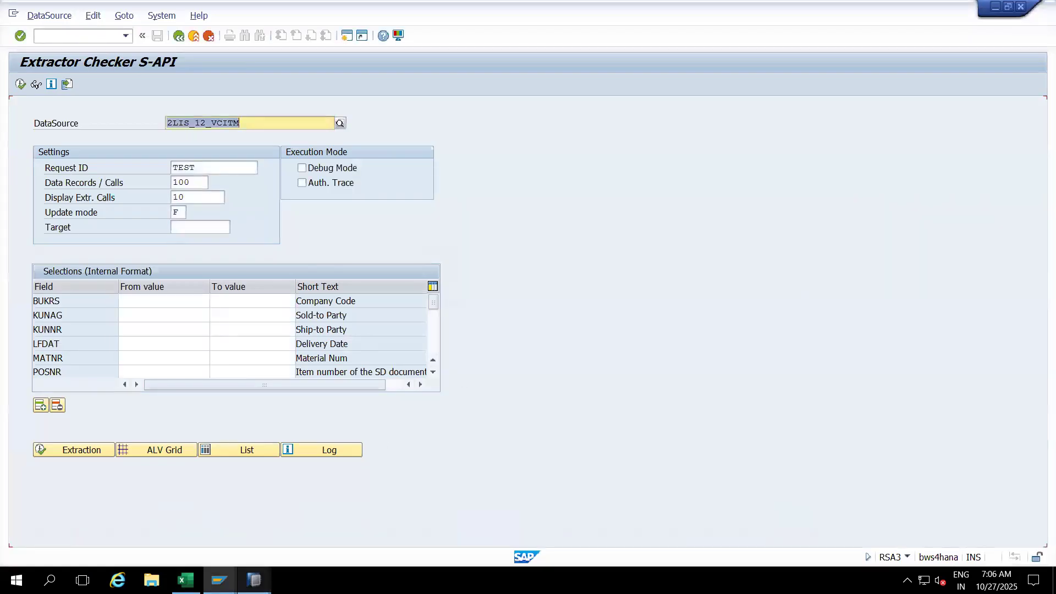
- Switch to SAP HANA Studio and bring up its main window with the open Replicate DataSources dialog
{"action": "mouse_move", "coordinate": [254, 580]}
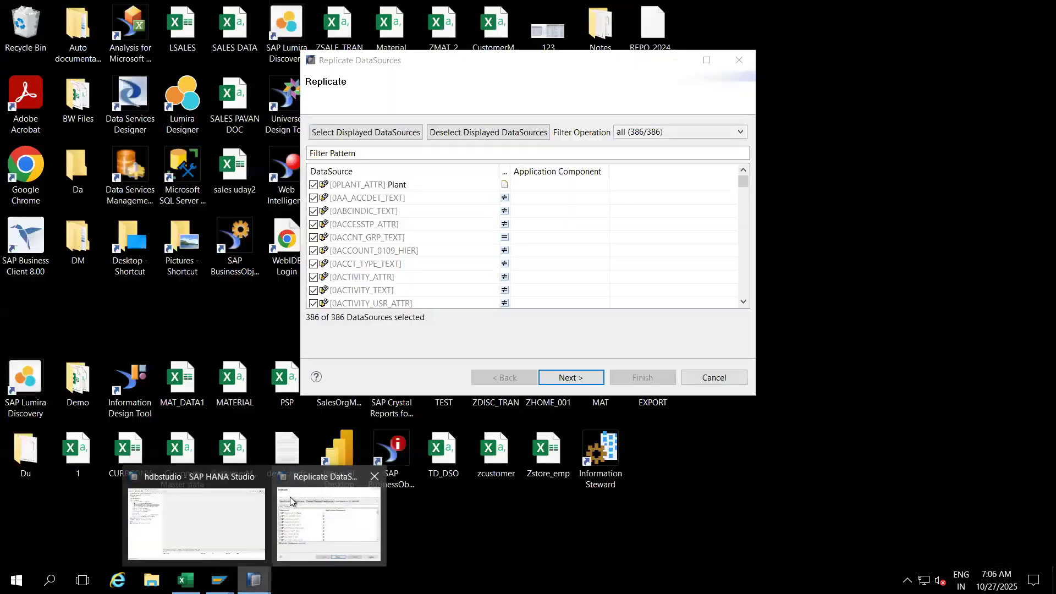
{"action": "left_click", "coordinate": [289, 496]}
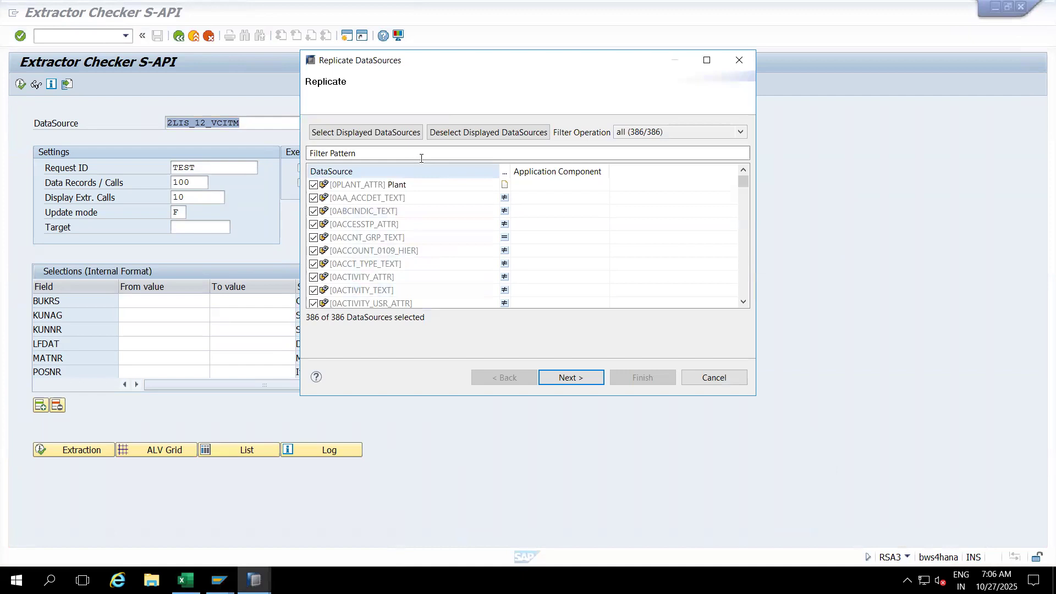
{"action": "left_click", "coordinate": [254, 580]}
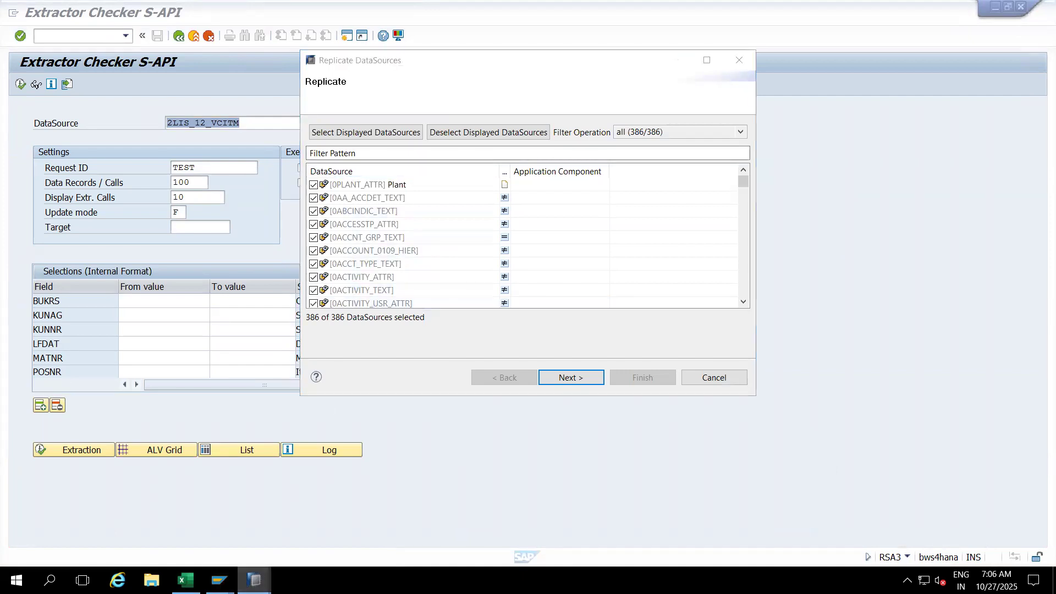
{"action": "left_click", "coordinate": [173, 521]}
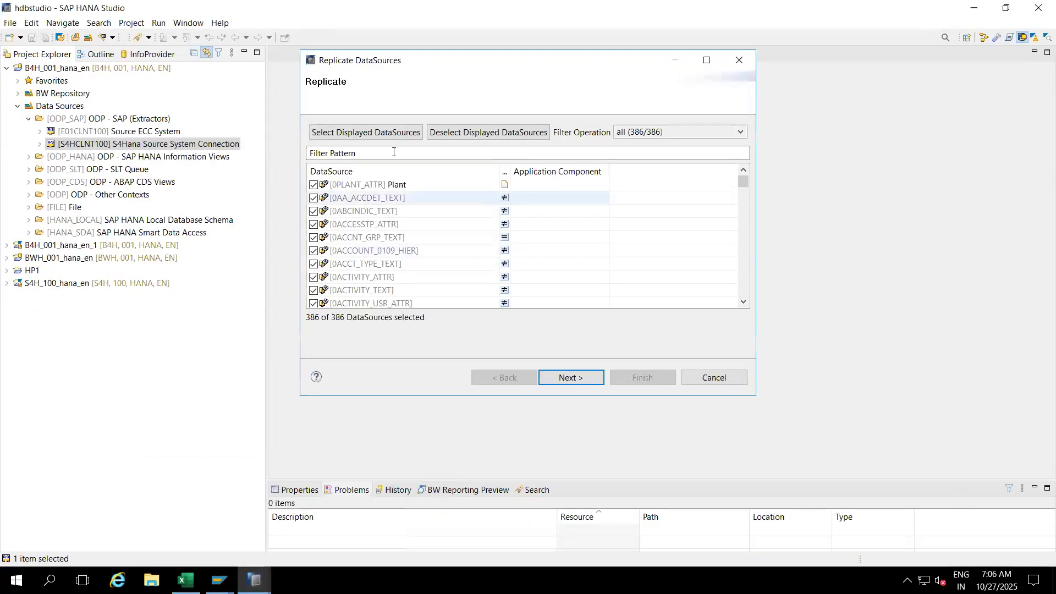